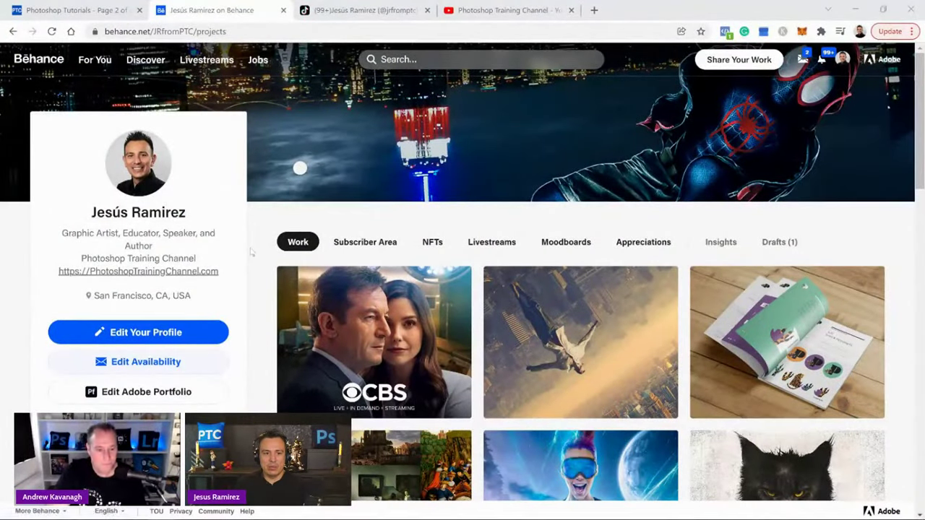
Browse the Adobe Stock Lost Masterpiece project, then return to the profile.
scroll(271, 252, "down", 5)
scroll(265, 273, "down", 6)
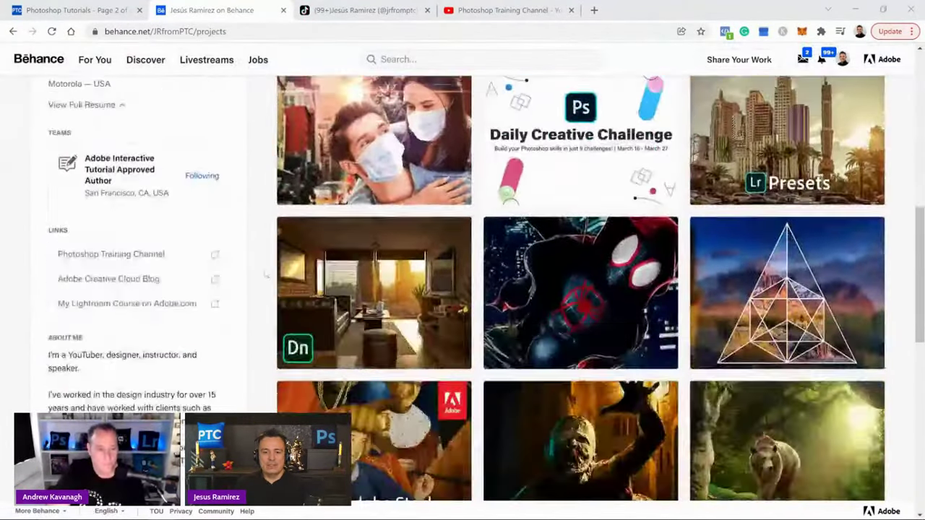
scroll(265, 273, "up", 1)
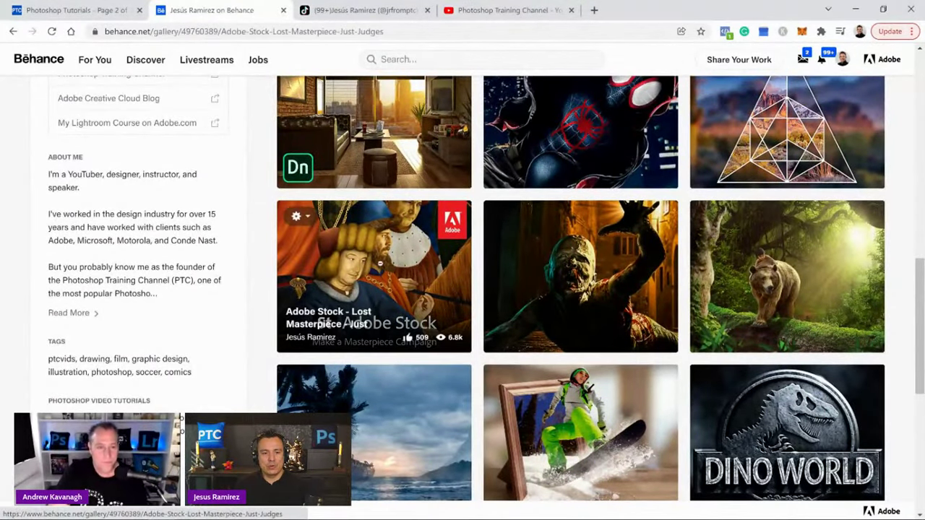
left_click(380, 266)
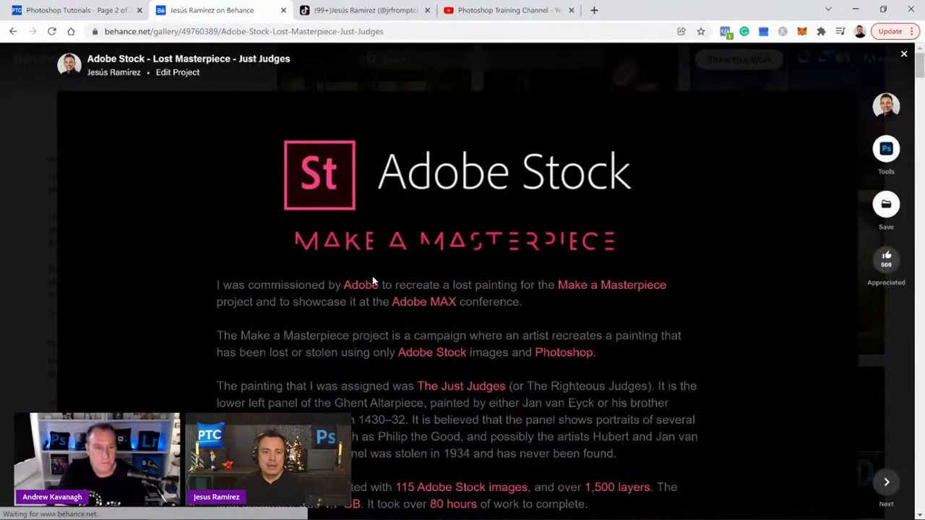
scroll(373, 280, "down", 10)
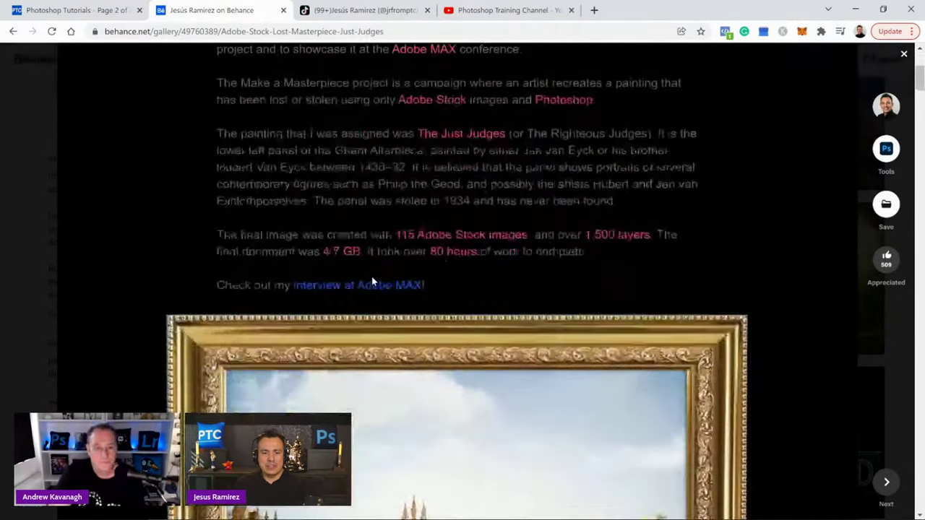
scroll(370, 279, "down", 6)
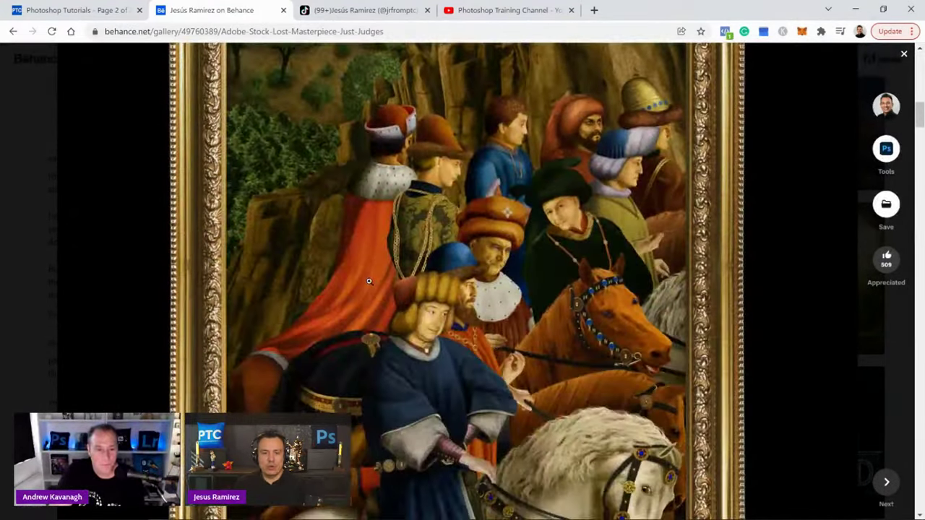
scroll(368, 281, "down", 15)
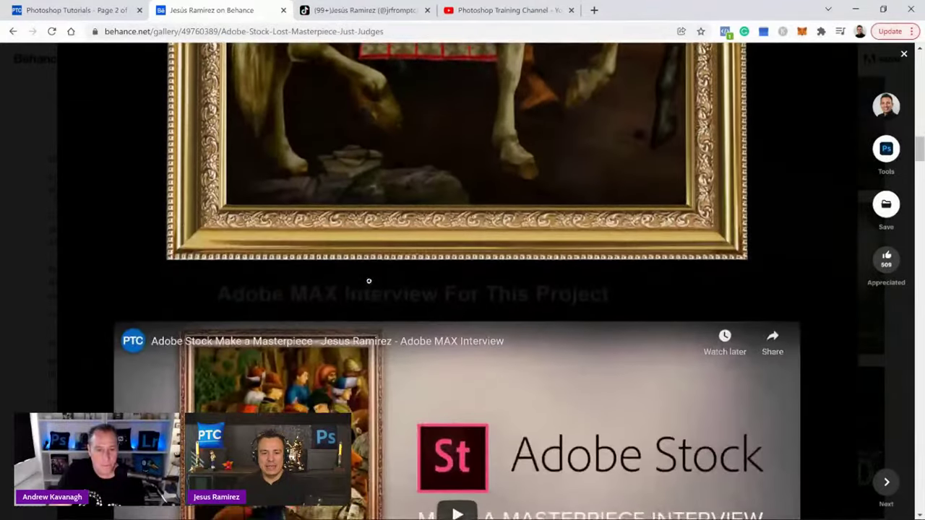
scroll(471, 348, "down", 15)
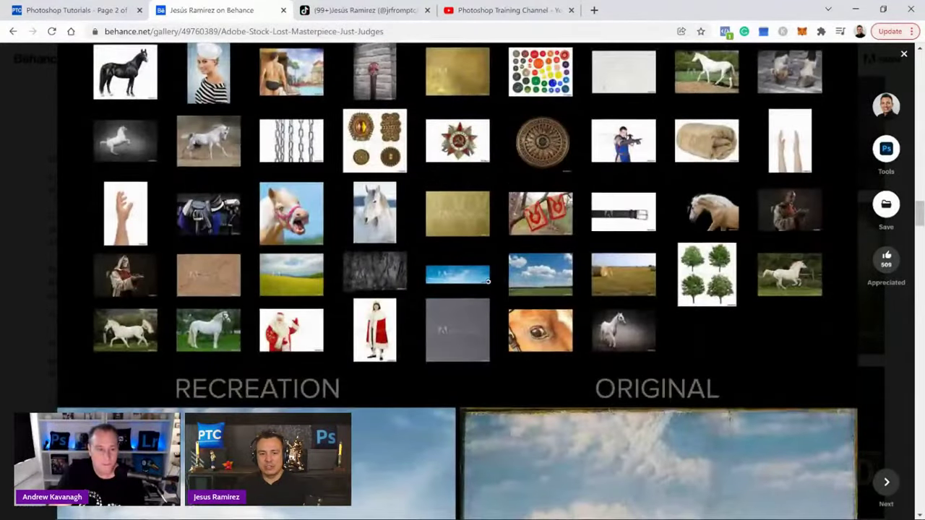
scroll(471, 348, "down", 10)
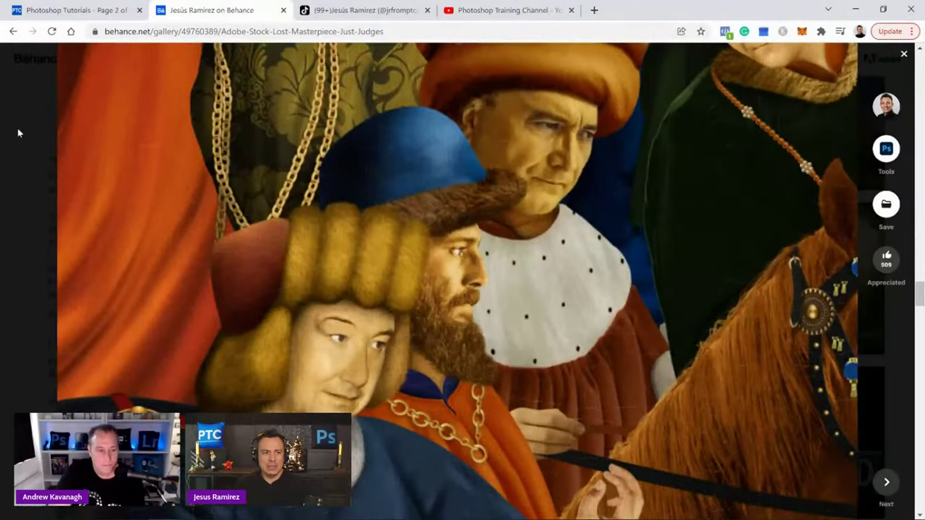
left_click(17, 128)
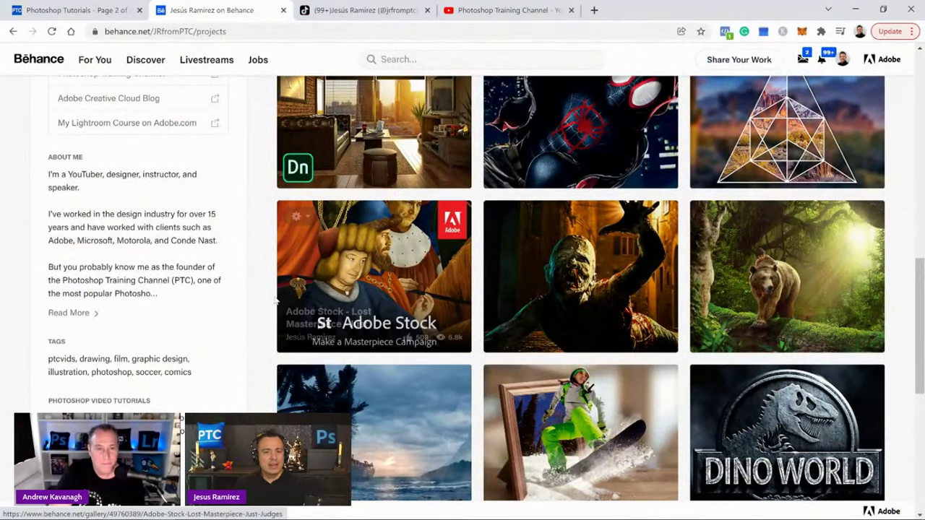
Look through the Walking Through The Jungle project and go back to the profile.
scroll(843, 316, "up", 1)
left_click(842, 314)
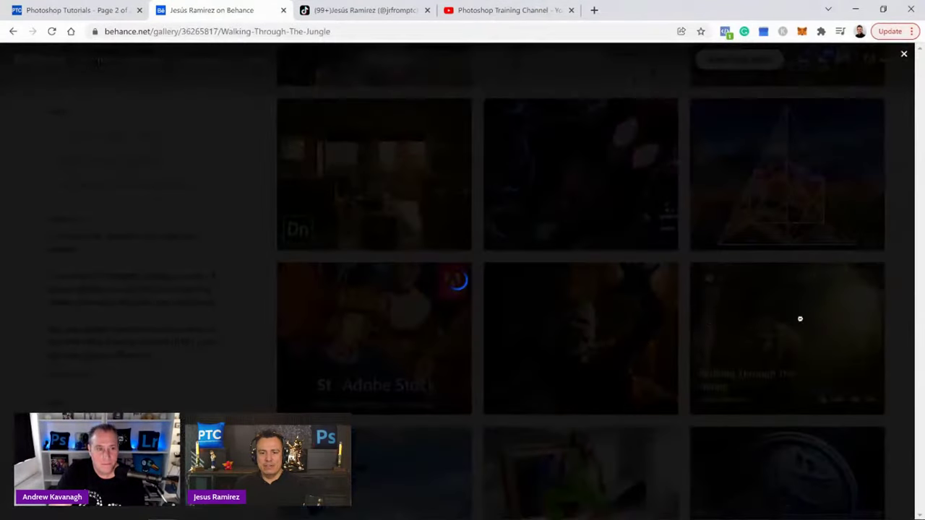
scroll(544, 301, "down", 20)
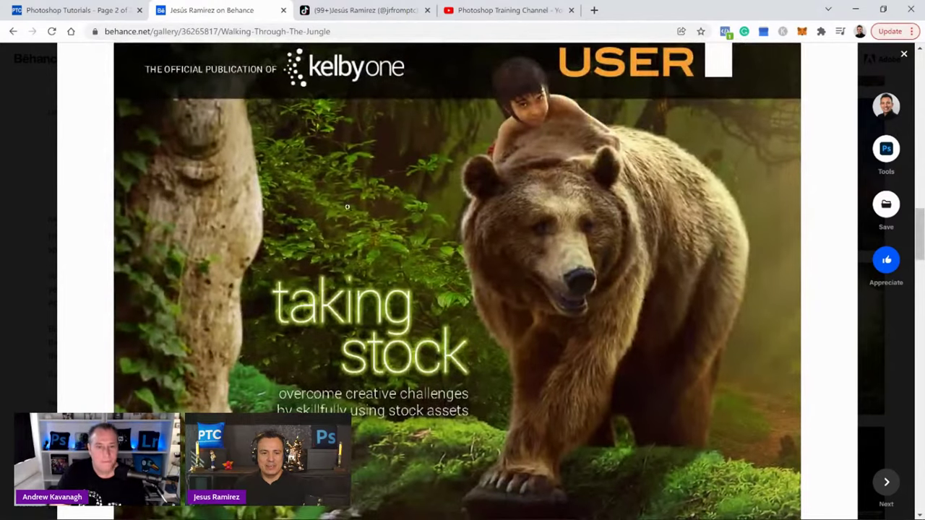
left_click(26, 176)
scroll(722, 347, "up", 10)
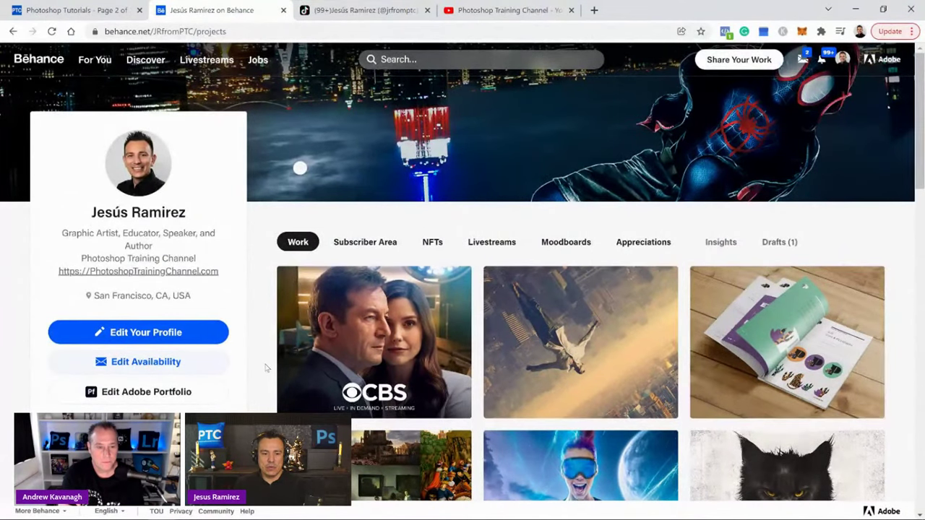
Open the CBS Good Sam Poster project and play its operating-room background video.
left_click(398, 338)
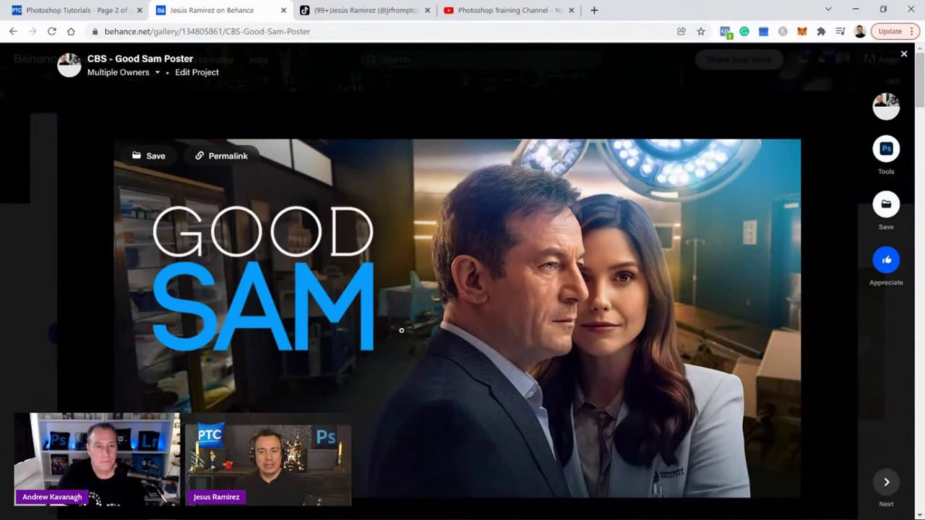
scroll(410, 339, "down", 1)
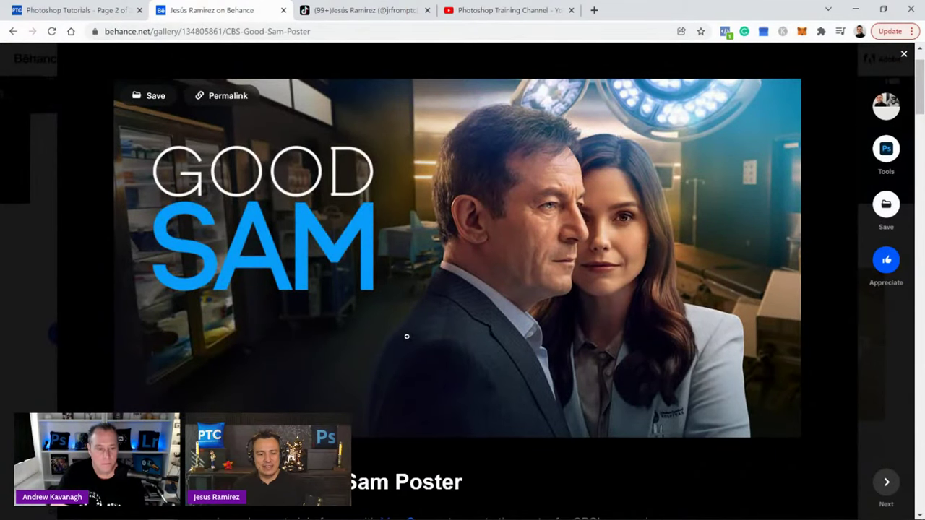
scroll(407, 337, "down", 3)
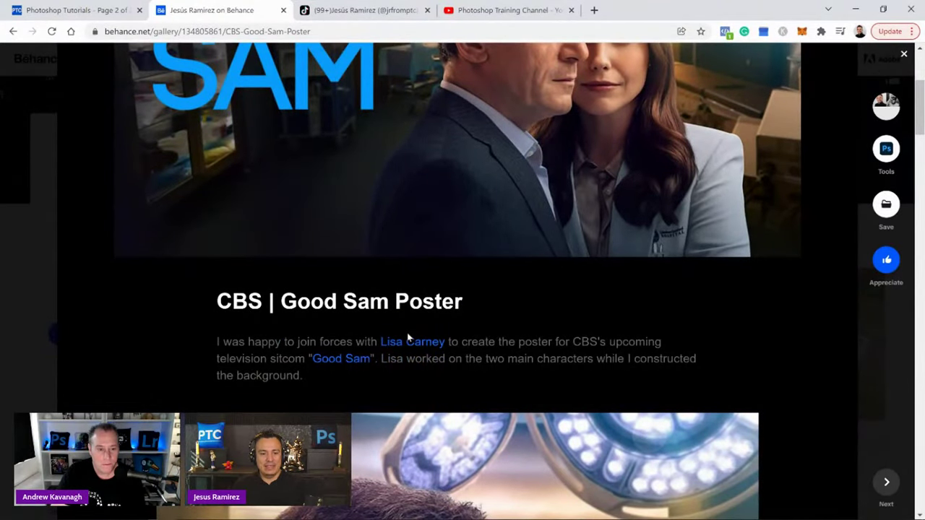
scroll(406, 338, "down", 5)
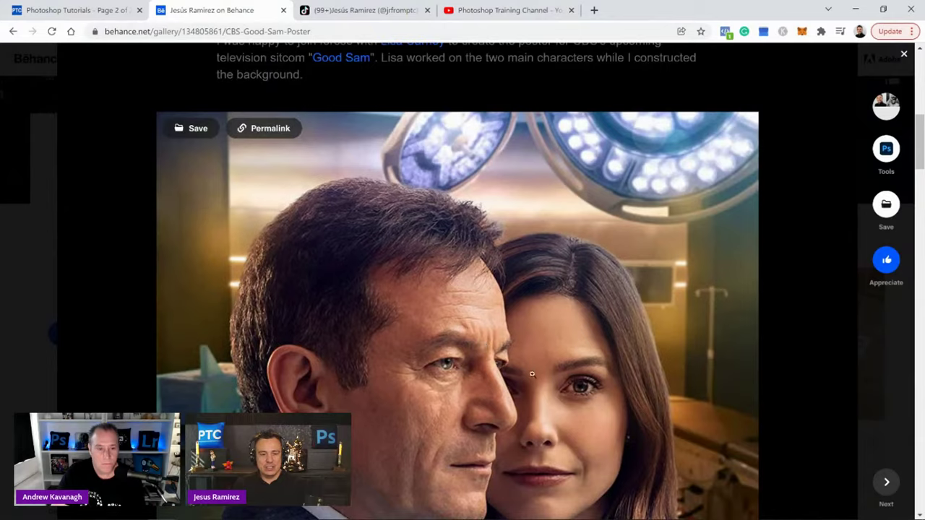
scroll(532, 374, "down", 10)
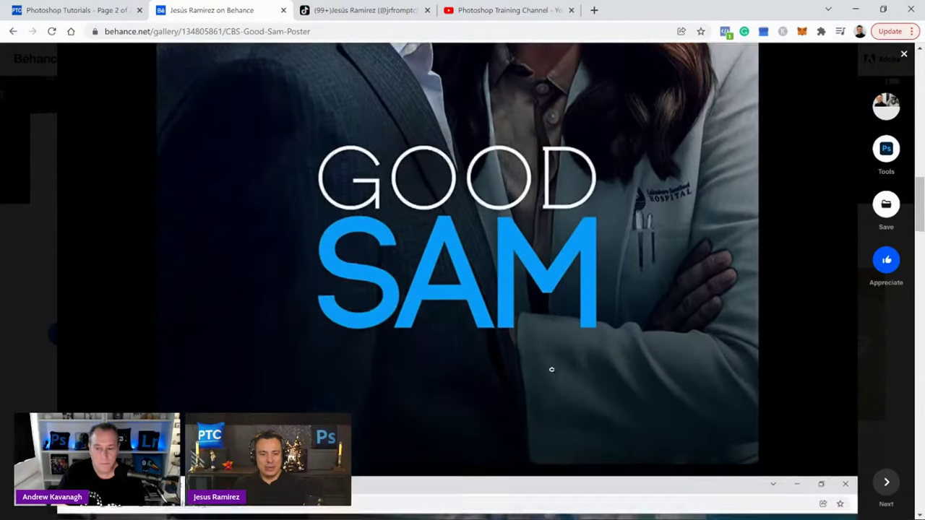
scroll(588, 360, "down", 15)
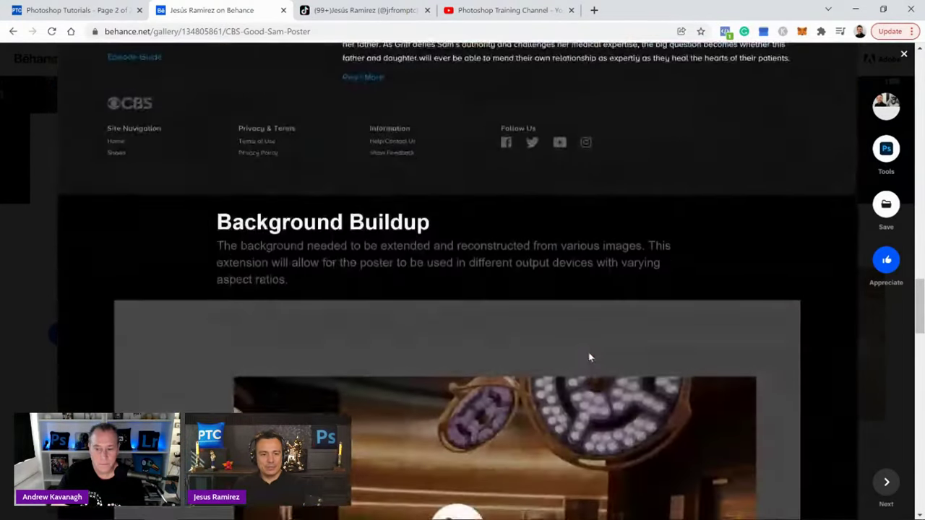
scroll(589, 358, "down", 4)
left_click(453, 302)
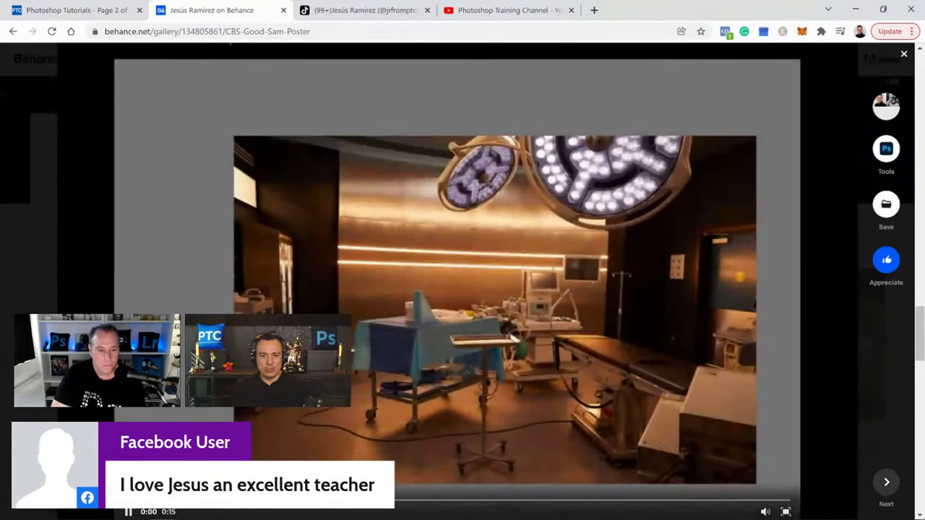
right_click(138, 326)
left_click(184, 392)
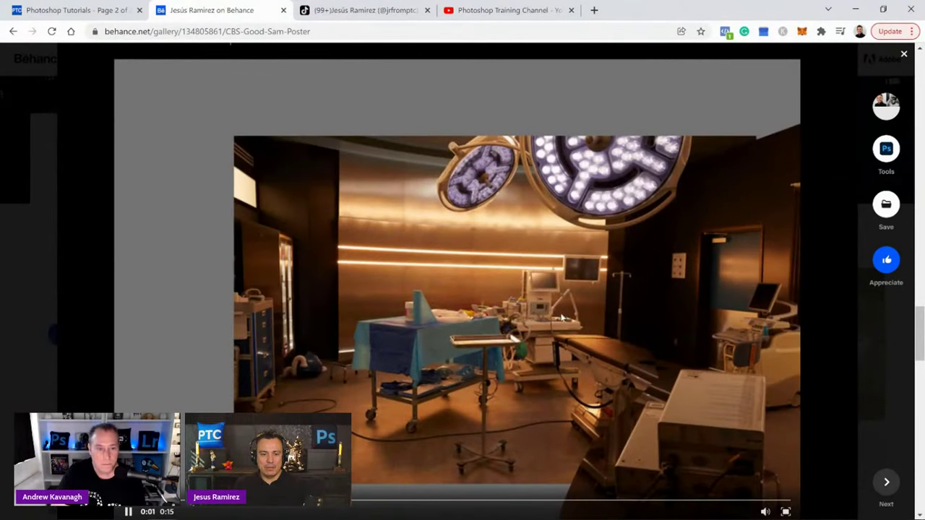
Scroll through the rest of the Good Sam project, then close it back to the profile.
scroll(556, 307, "down", 1)
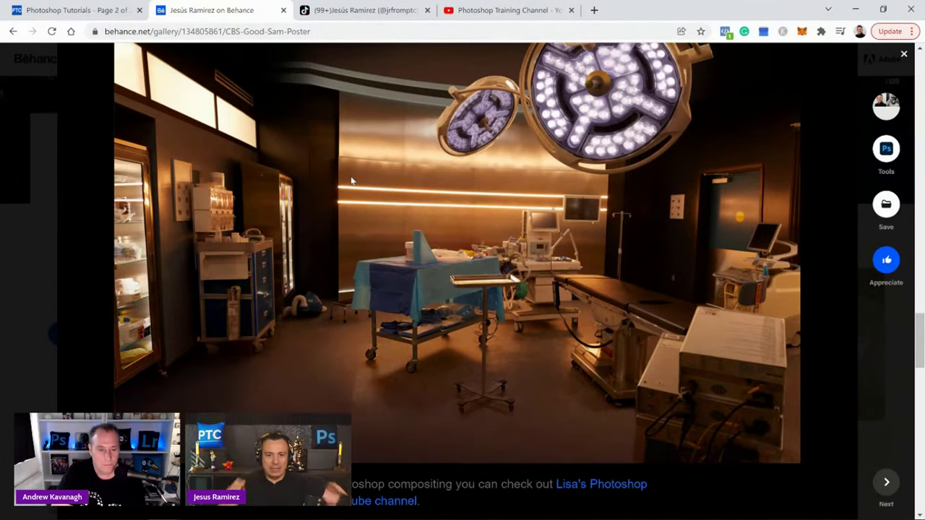
scroll(506, 145, "up", 1)
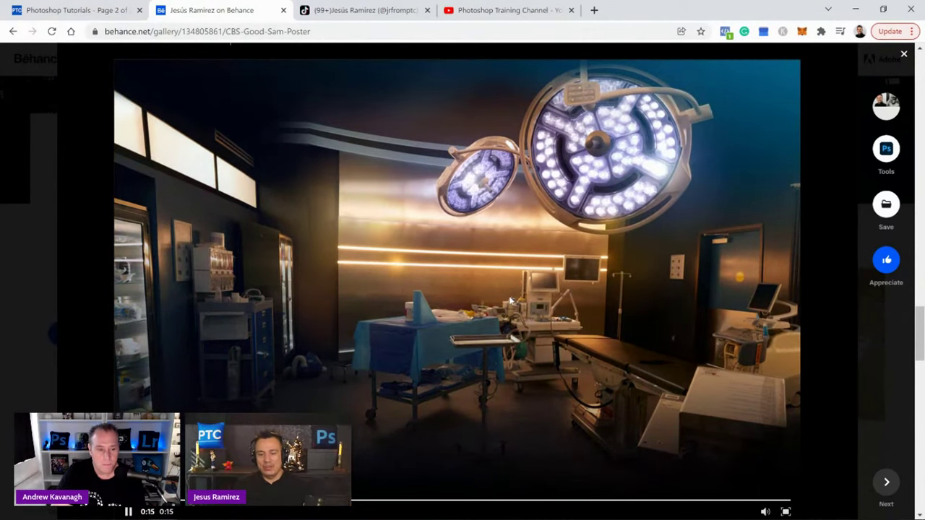
scroll(488, 281, "down", 8)
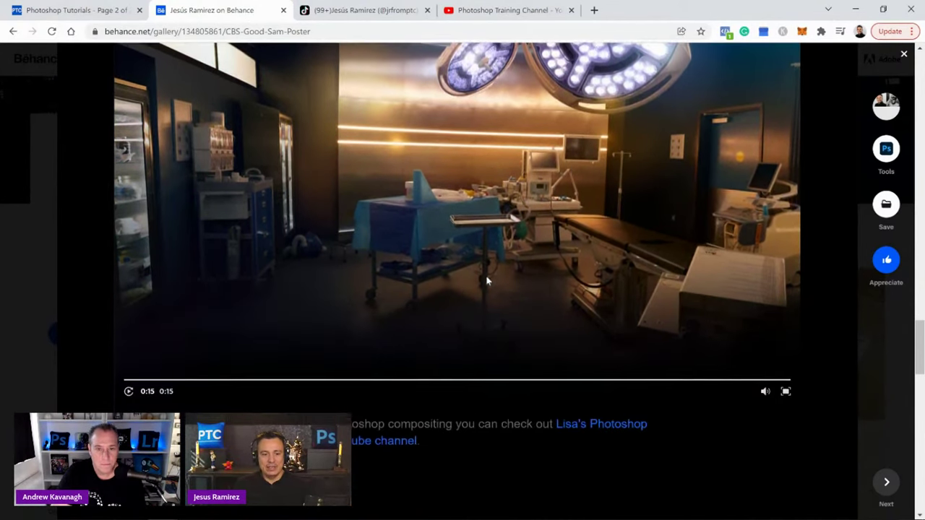
scroll(488, 281, "up", 10)
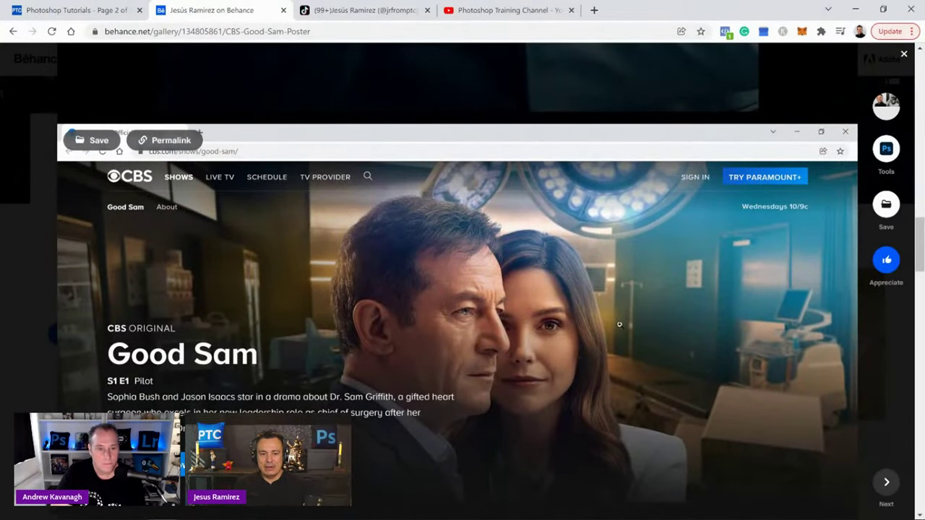
scroll(619, 324, "up", 10)
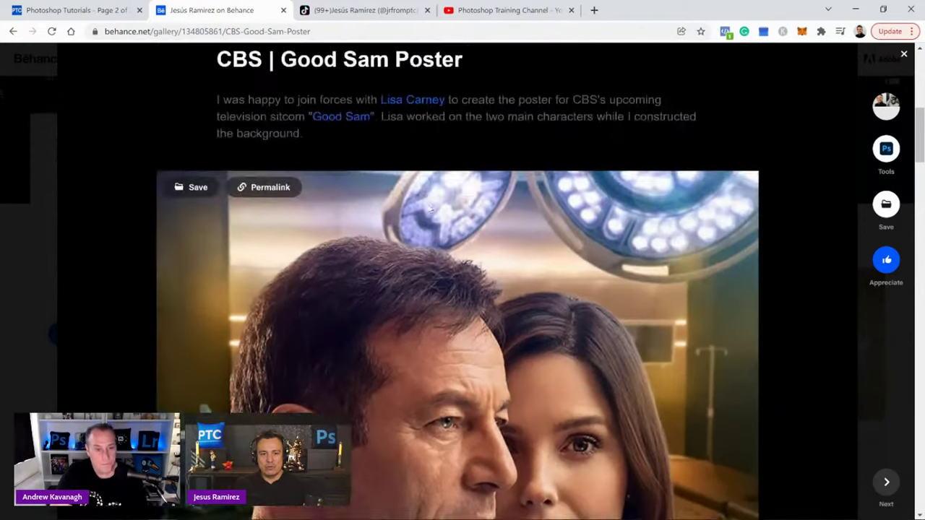
scroll(430, 207, "down", 10)
scroll(439, 221, "up", 10)
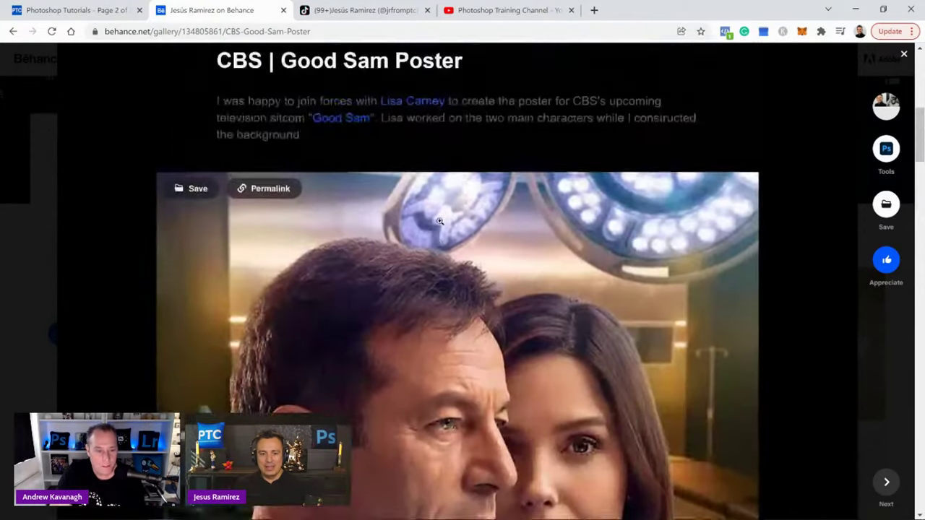
scroll(439, 221, "up", 2)
scroll(439, 221, "down", 4)
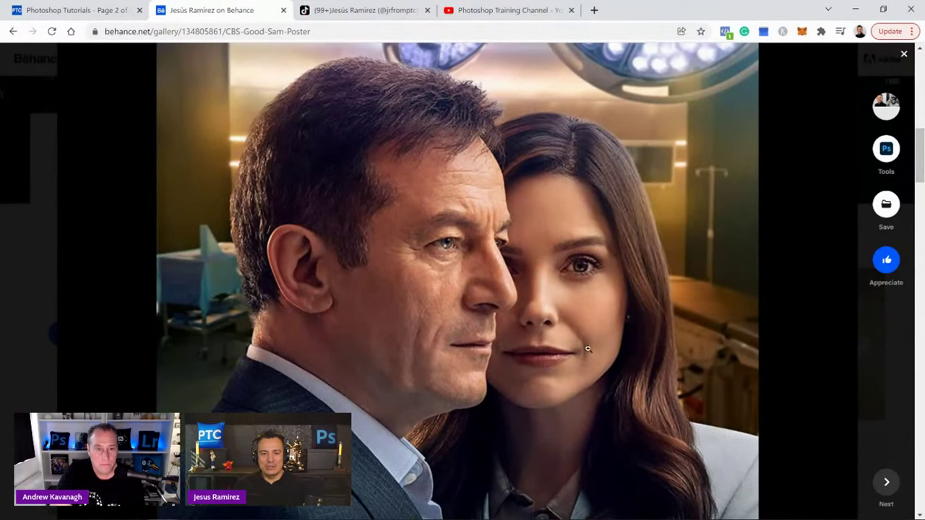
scroll(588, 349, "down", 5)
scroll(506, 304, "up", 15)
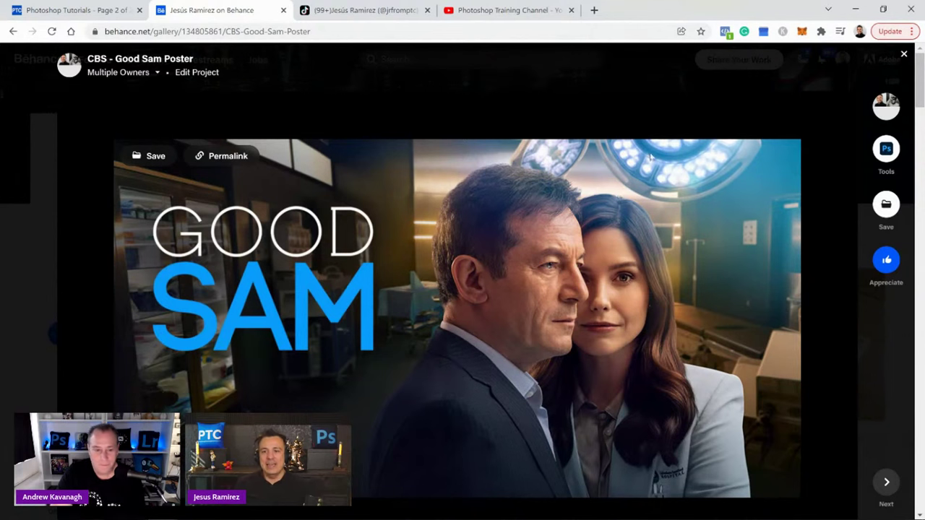
left_click(904, 55)
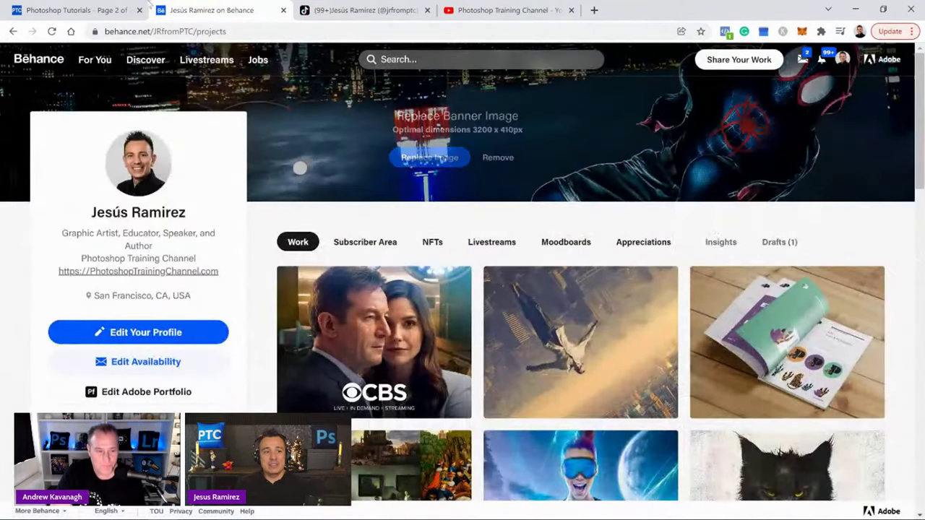
Switch to the YouTube channel page and view link options for the blur backgrounds video.
left_click(478, 11)
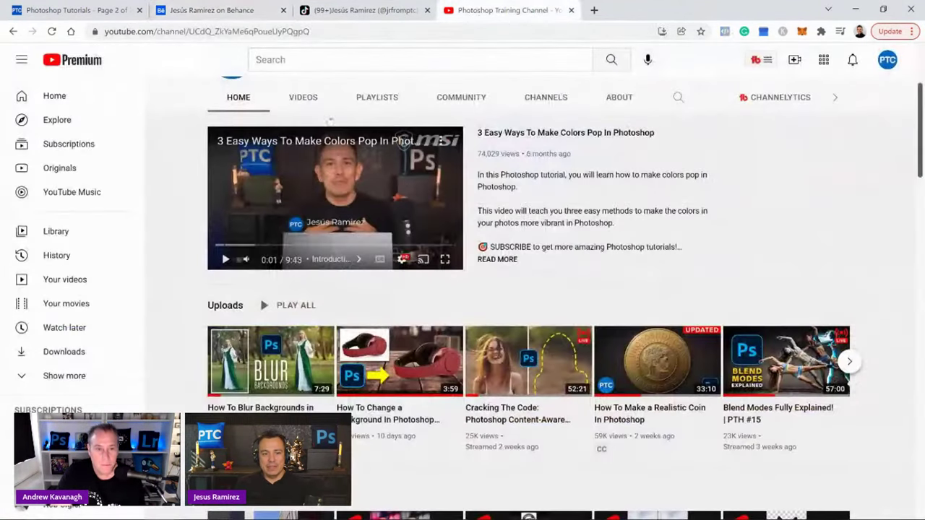
scroll(174, 222, "down", 3)
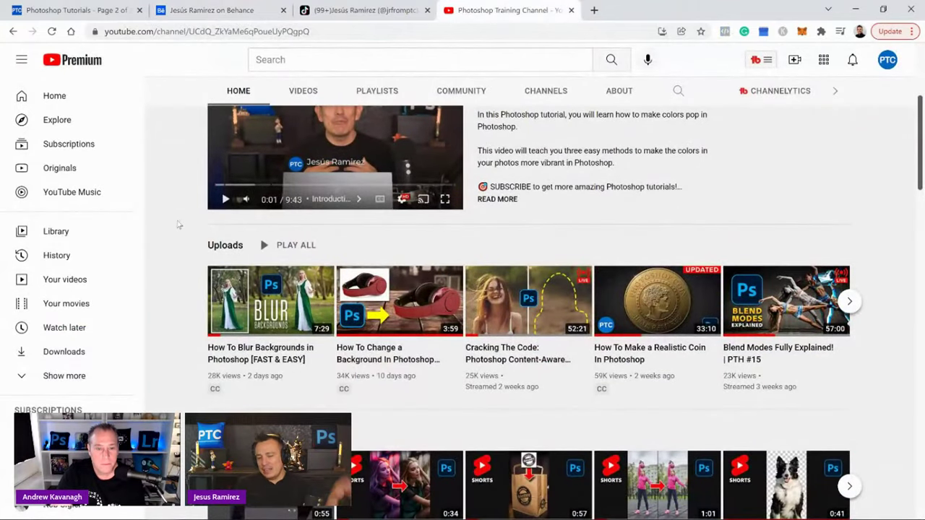
mouse_move(268, 375)
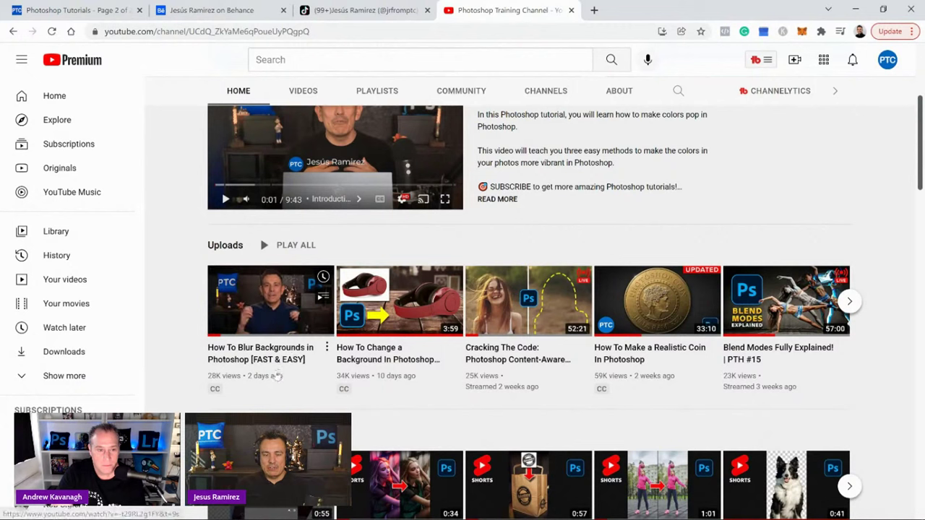
mouse_move(258, 358)
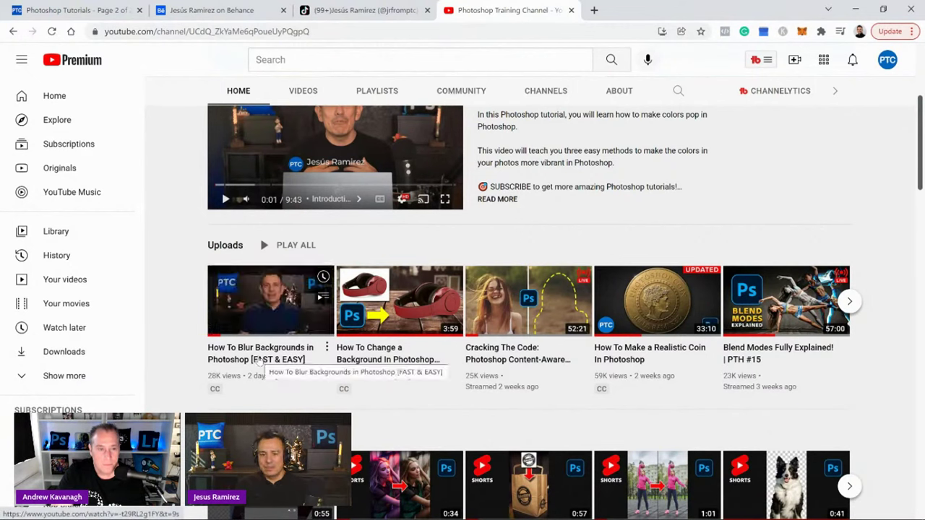
right_click(269, 357)
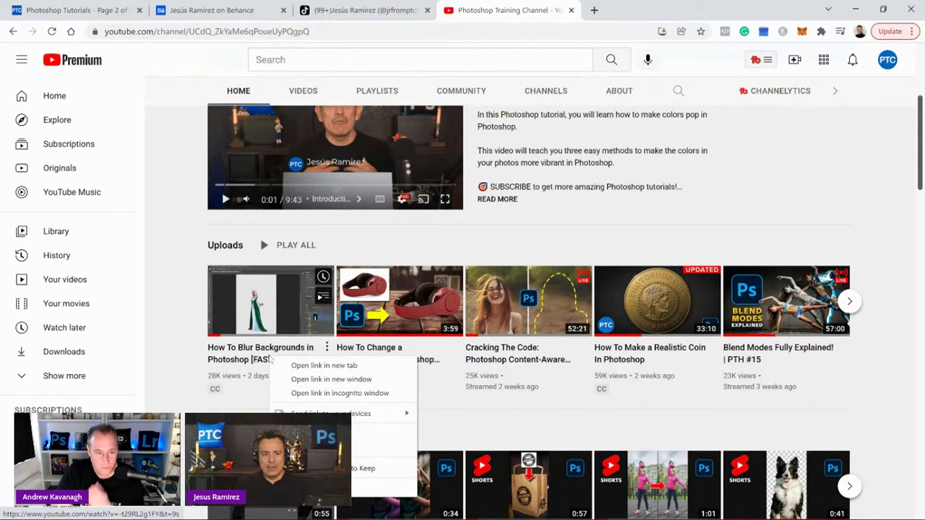
left_click(362, 448)
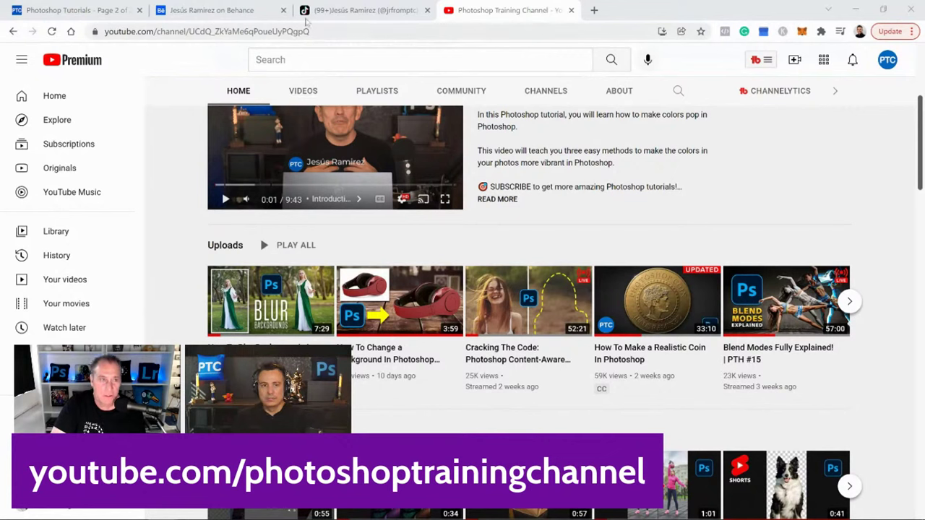
Reveal the channel's full web address and scroll back up to the banner.
left_click(177, 32)
left_click(164, 34)
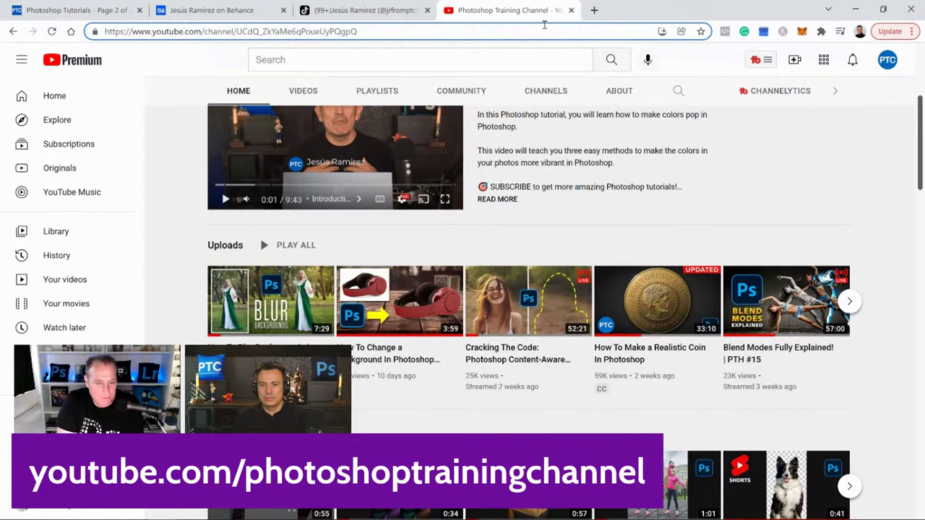
scroll(583, 231, "up", 3)
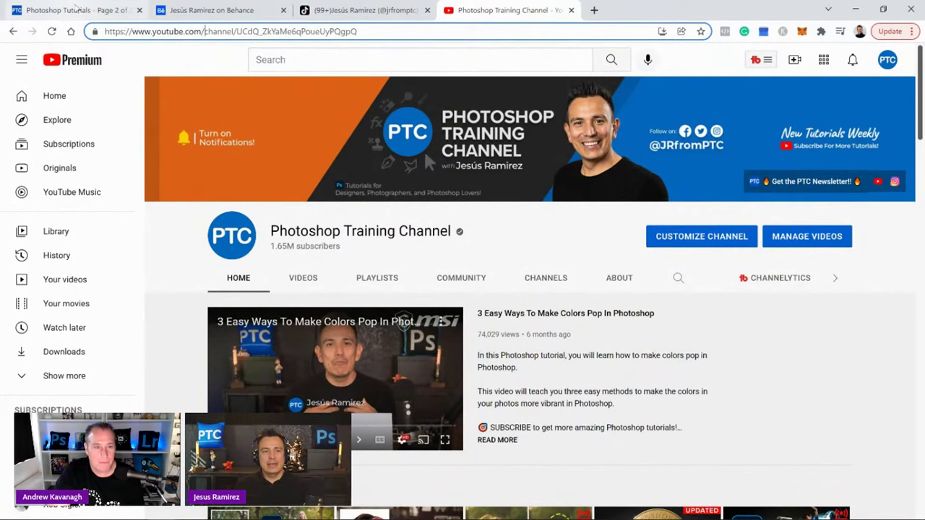
Scroll the Photoshop Tutorials page 2 cards, then switch to the jrfromptc TikTok profile.
left_click(109, 10)
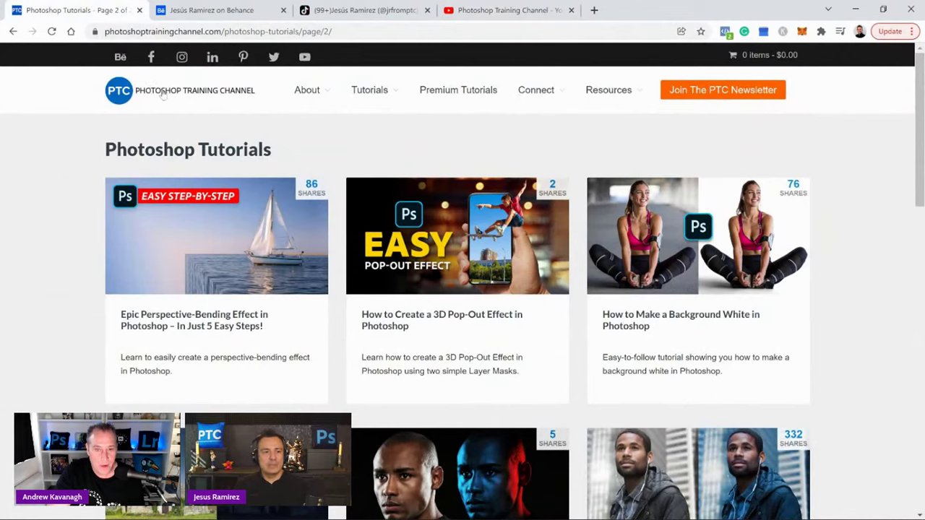
scroll(255, 309, "down", 10)
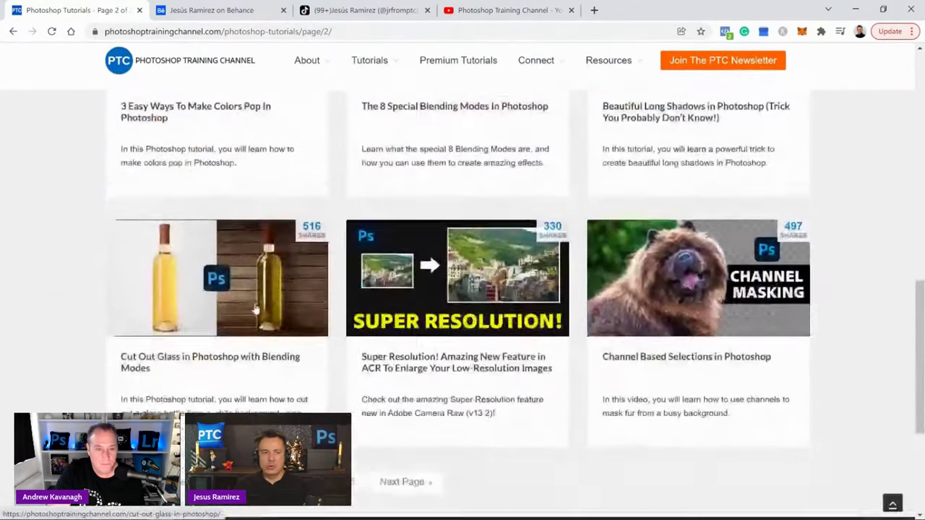
scroll(254, 309, "up", 3)
left_click(367, 11)
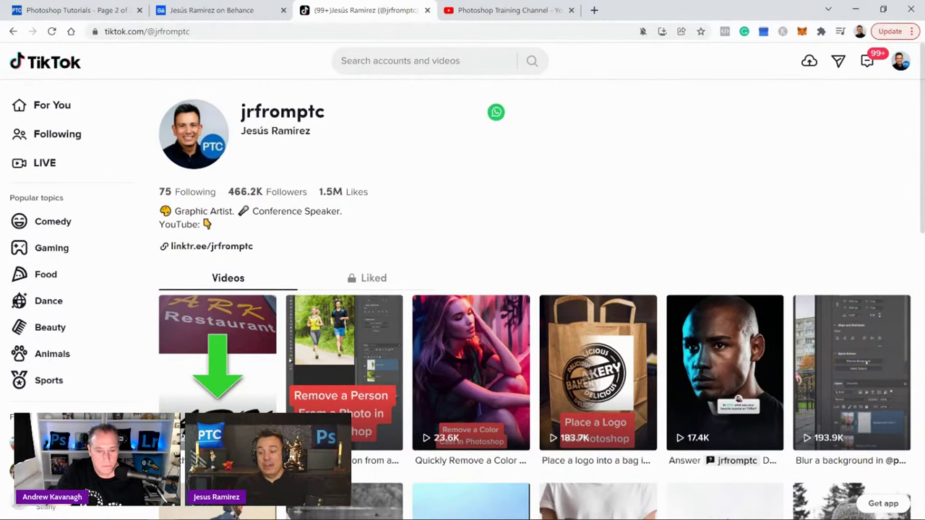
Switch from the browser to Photoshop showing dog.jpg with Alt+Tab.
key("alt+Tab")
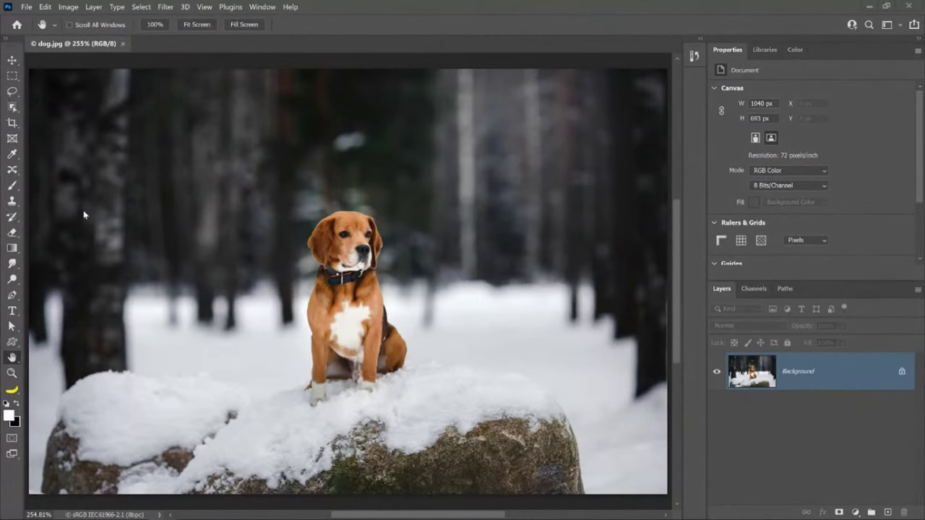
left_click(13, 171)
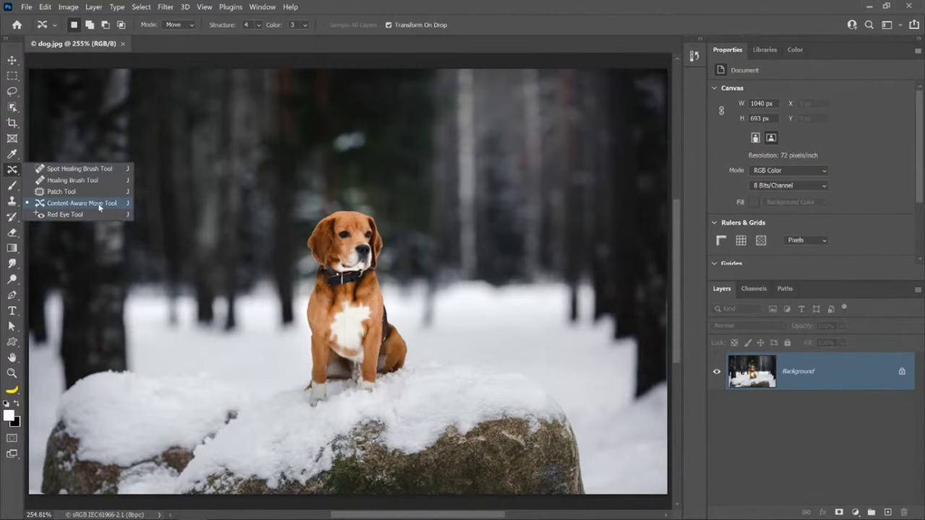
left_click(16, 175)
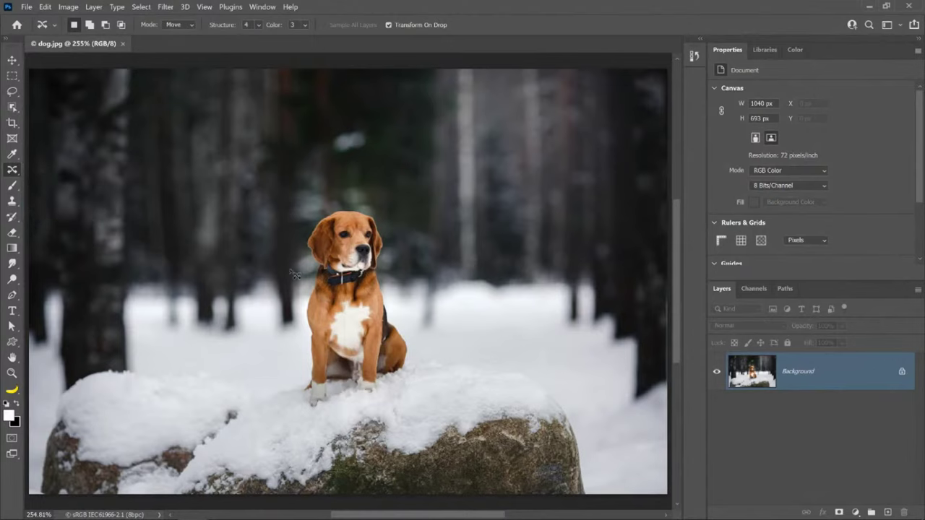
mouse_move(409, 327)
left_mouse_down()
mouse_move(425, 342)
mouse_move(381, 425)
mouse_move(272, 422)
mouse_move(301, 328)
mouse_move(293, 225)
mouse_move(419, 167)
mouse_move(370, 322)
mouse_move(465, 251)
mouse_move(574, 311)
mouse_move(491, 343)
mouse_move(147, 347)
mouse_move(214, 357)
left_mouse_up()
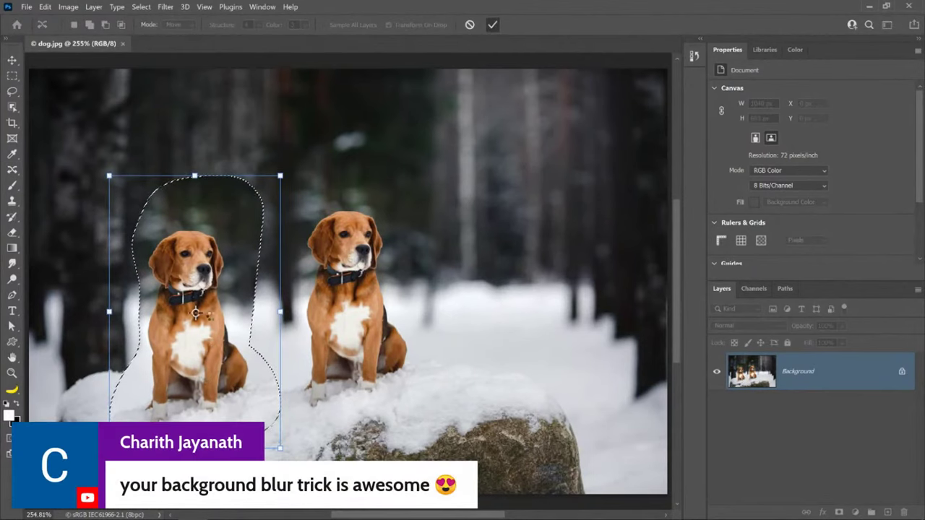
key("Return")
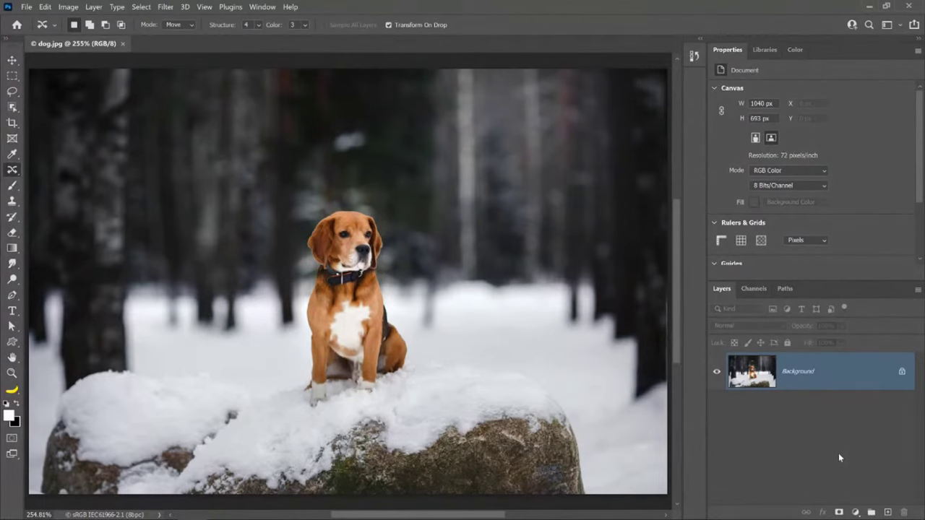
Create a new layer above Background, after discarding a first attempt, and rename it 'Dog'.
left_click(888, 512)
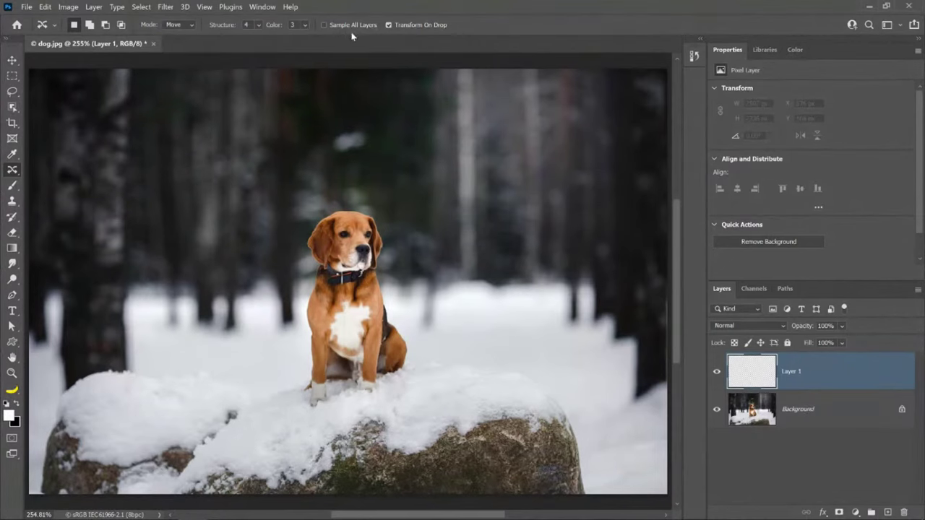
left_click_drag(770, 378, 904, 512)
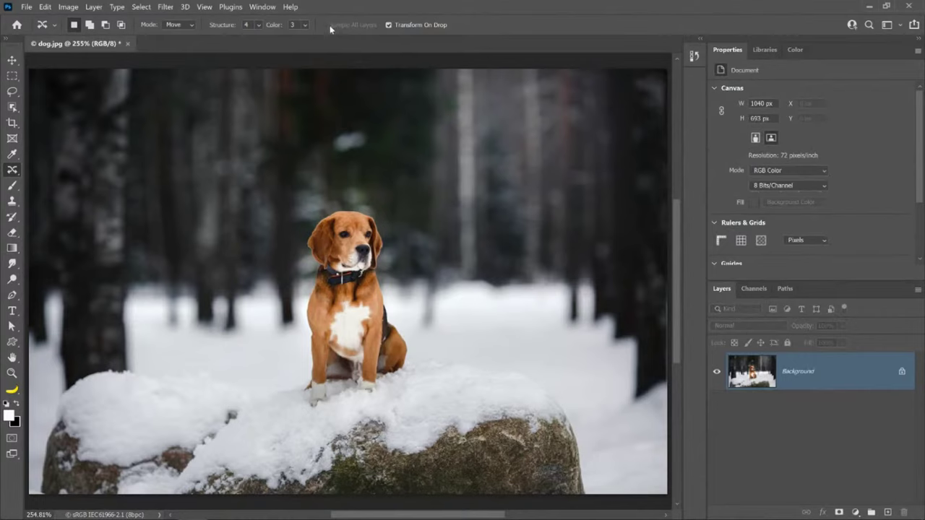
left_click(894, 512)
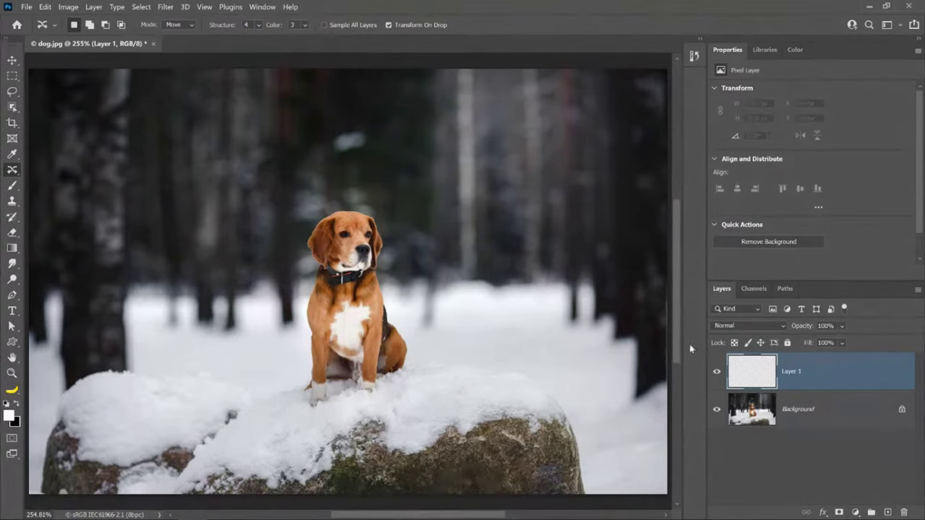
double_click(792, 372)
type("Dog")
key("Return")
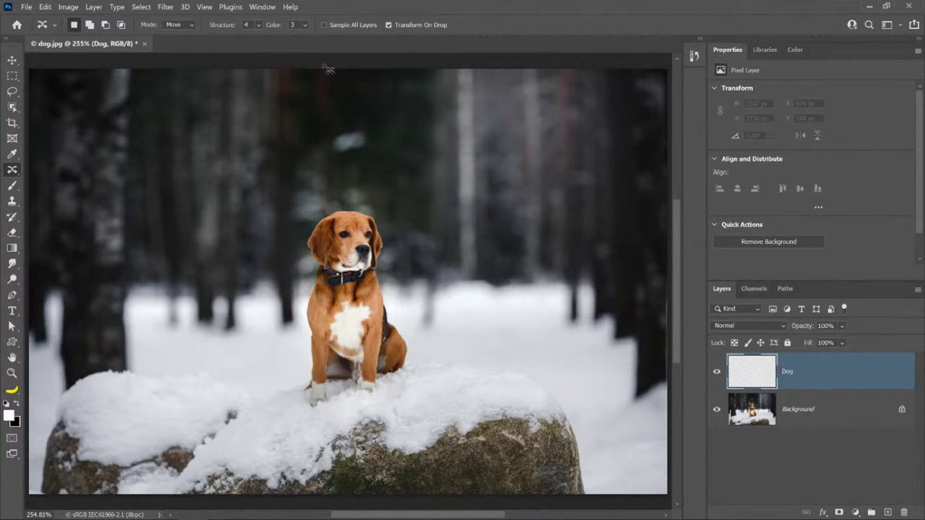
With Sample All Layers on, Content-Aware Move the lassoed dog to the left.
left_click(324, 26)
mouse_move(409, 391)
left_mouse_down()
mouse_move(423, 297)
mouse_move(397, 207)
mouse_move(316, 212)
mouse_move(314, 285)
mouse_move(279, 357)
mouse_move(300, 418)
mouse_move(361, 412)
left_mouse_up()
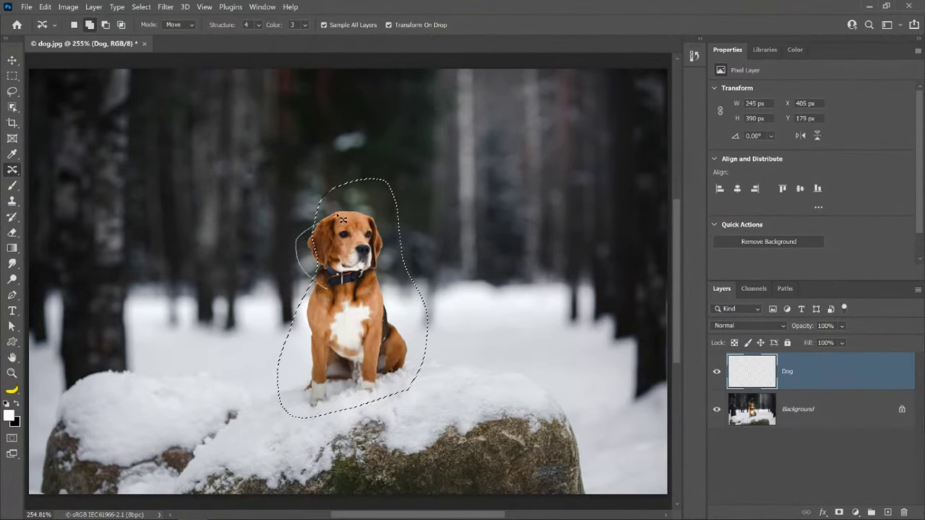
left_click_drag(363, 308, 189, 331)
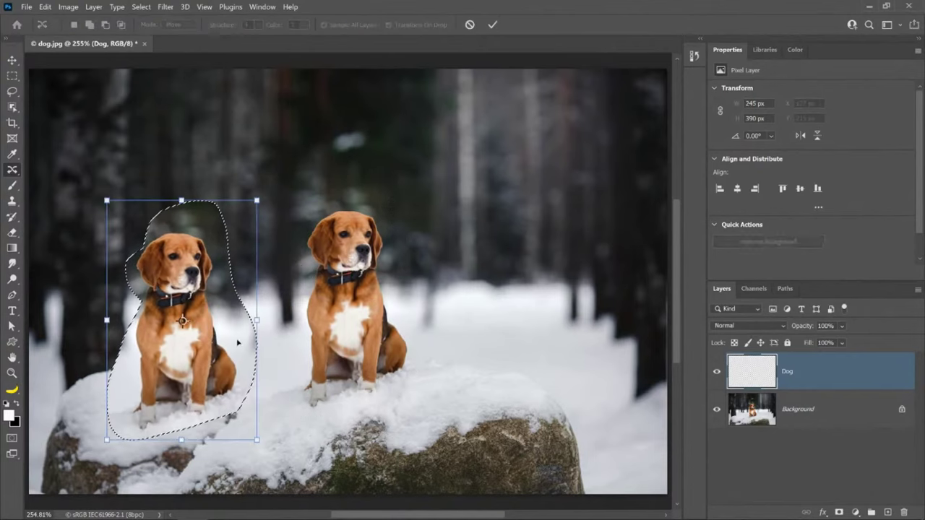
key("Return")
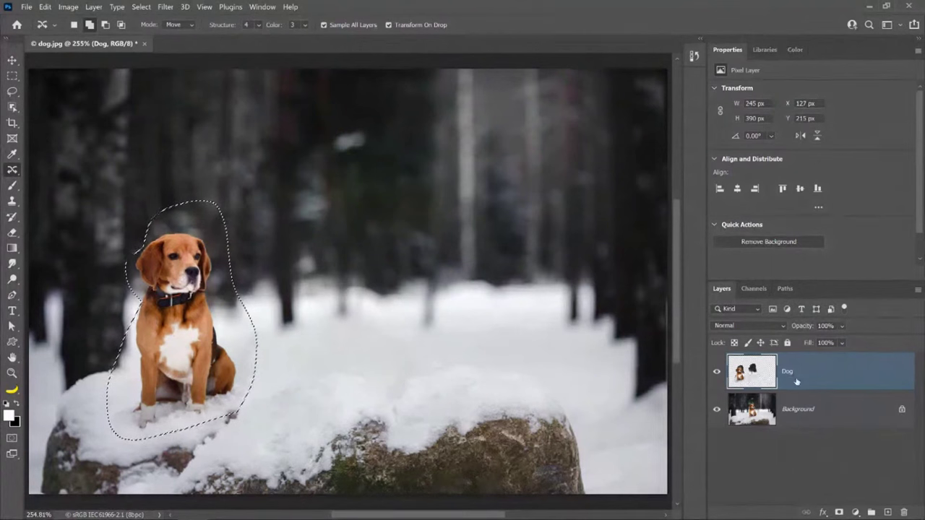
Toggle the Background and Dog layers' visibility to compare the moved dog with the original.
left_click(717, 412)
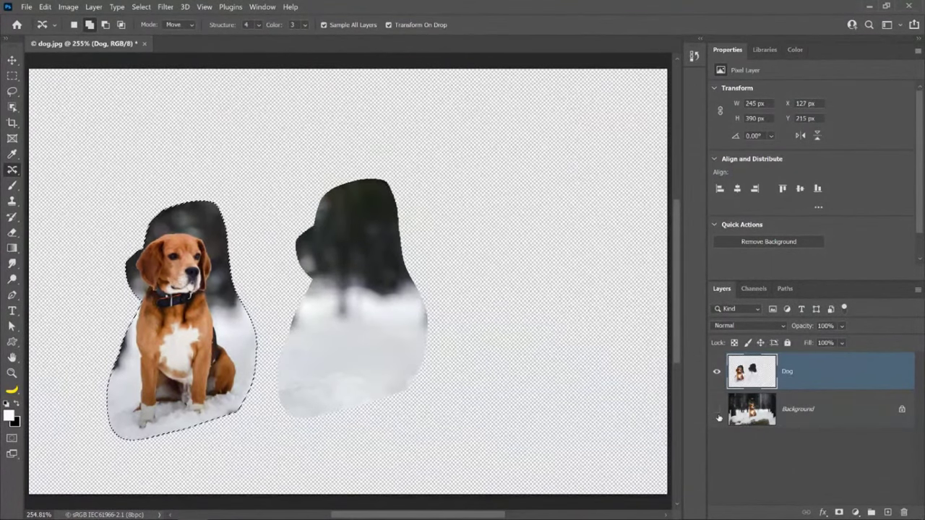
left_click(718, 411)
left_click(716, 372)
left_click(717, 372)
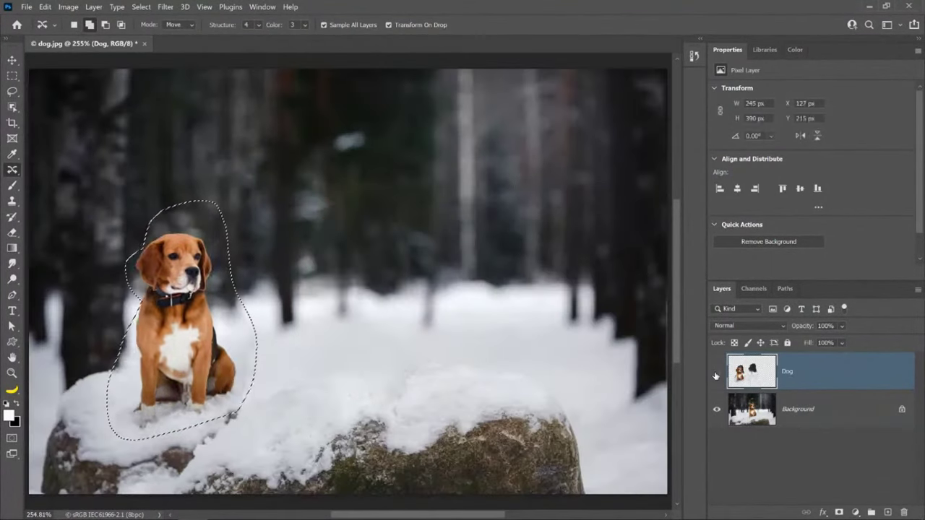
left_click(716, 372)
left_click(716, 372)
left_click(716, 373)
left_click(716, 372)
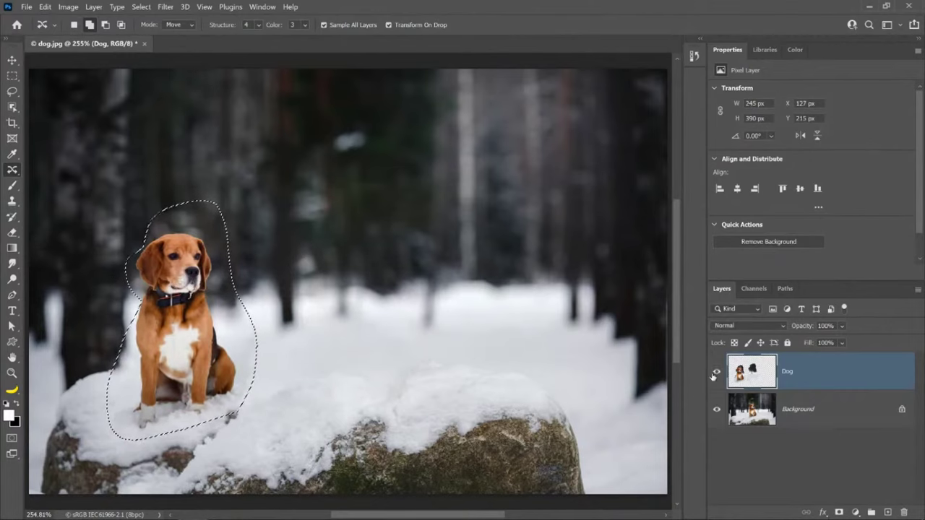
left_click(716, 373)
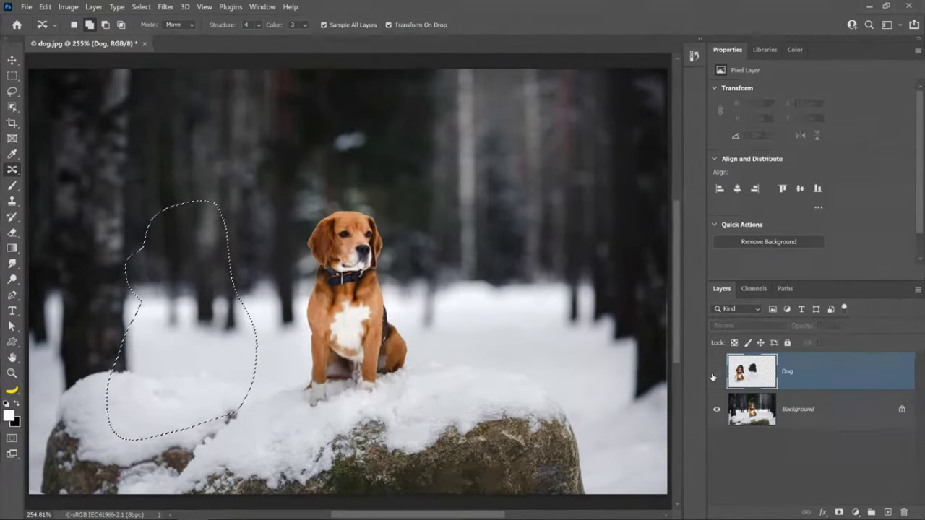
left_click(749, 384, "ctrl")
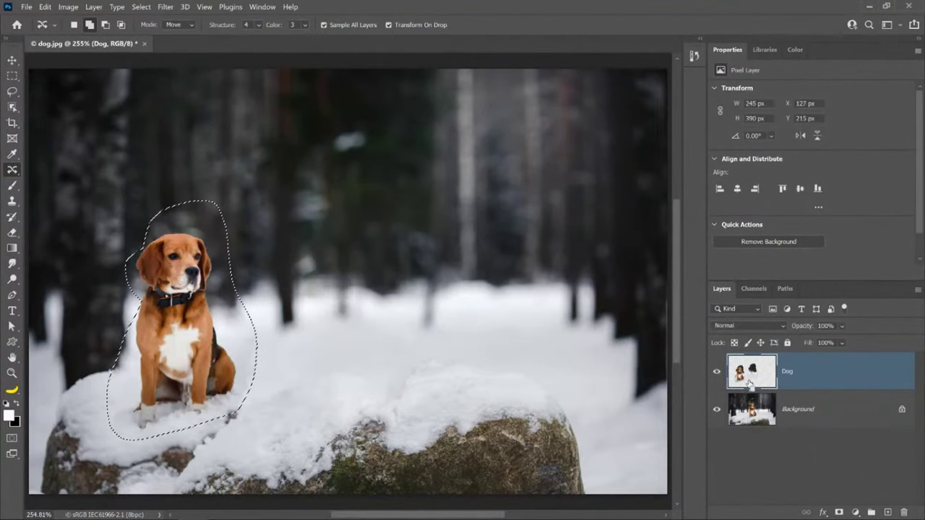
key("ctrl+comma")
key("ctrl+comma")
key("ctrl+comma")
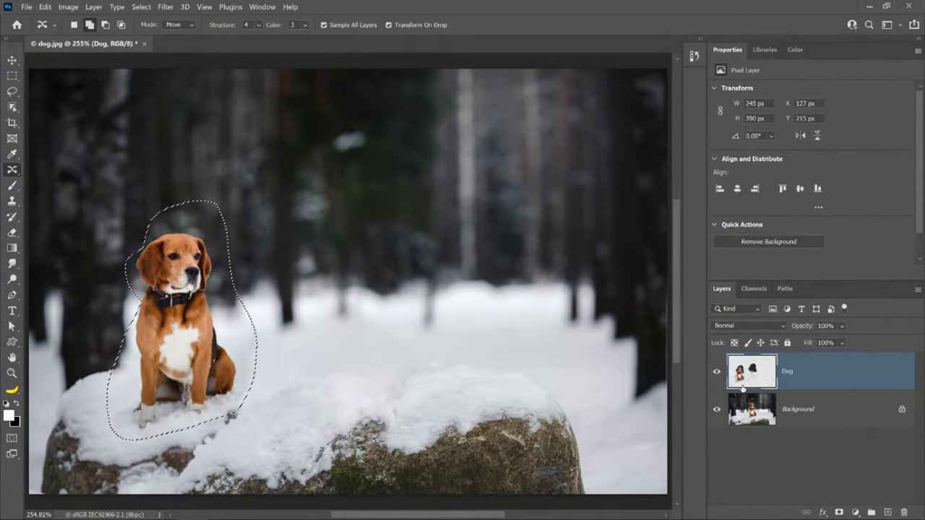
Use the History panel to revert the image to before the content-aware moves.
left_click(265, 9)
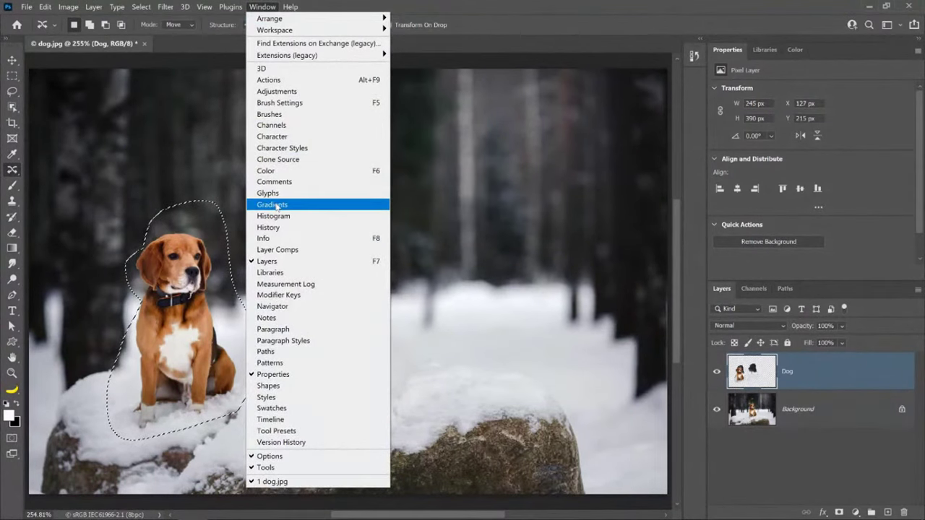
left_click(271, 228)
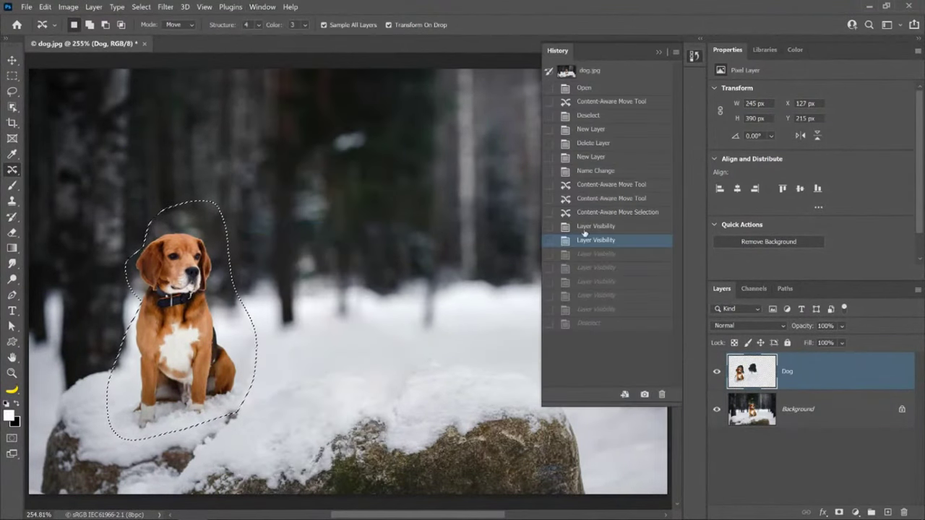
left_click(595, 310)
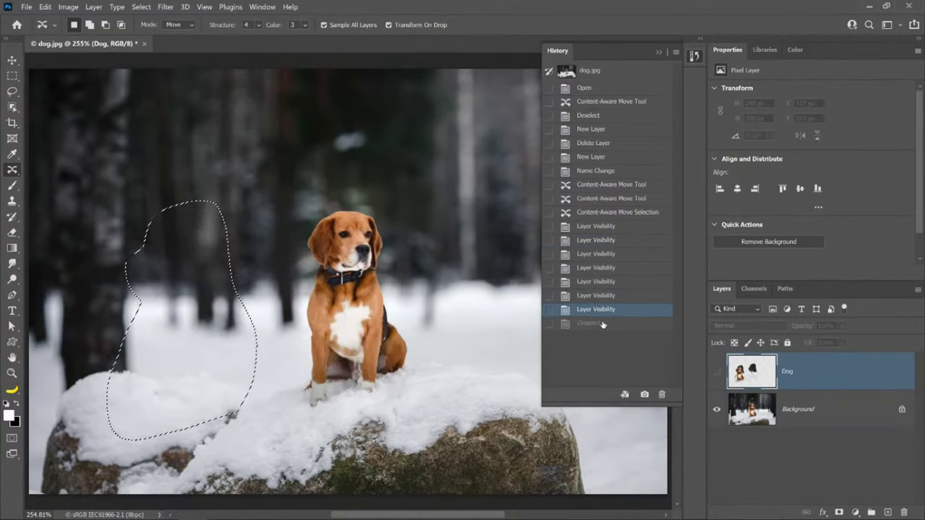
key("ctrl+z")
key("ctrl+z")
key("ctrl+z")
key("ctrl+z")
key("ctrl+z")
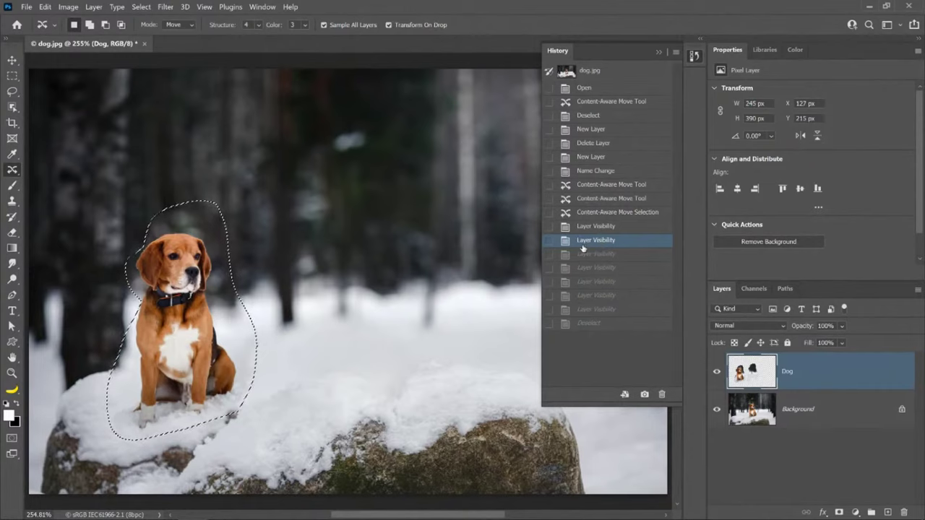
left_click(592, 172)
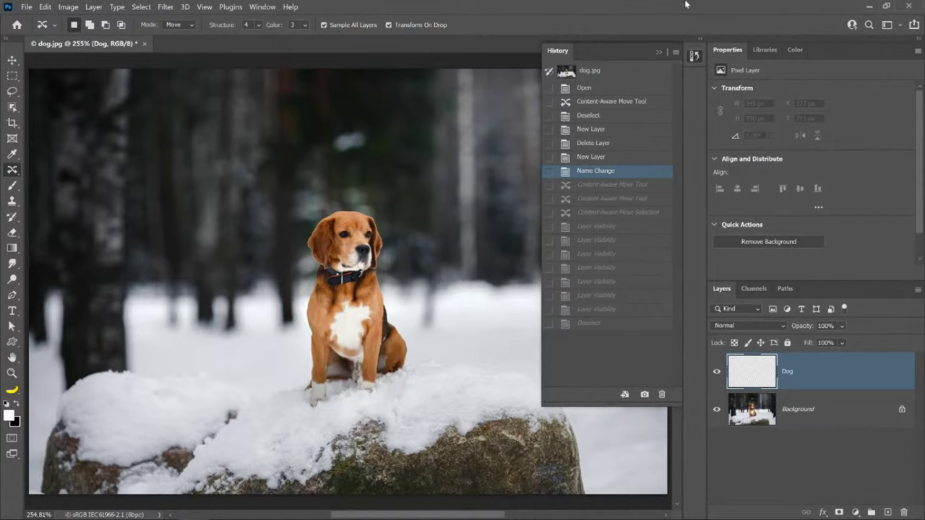
left_click(660, 56)
Toggle the Background layer's visibility off and on to check the result.
left_click(717, 409)
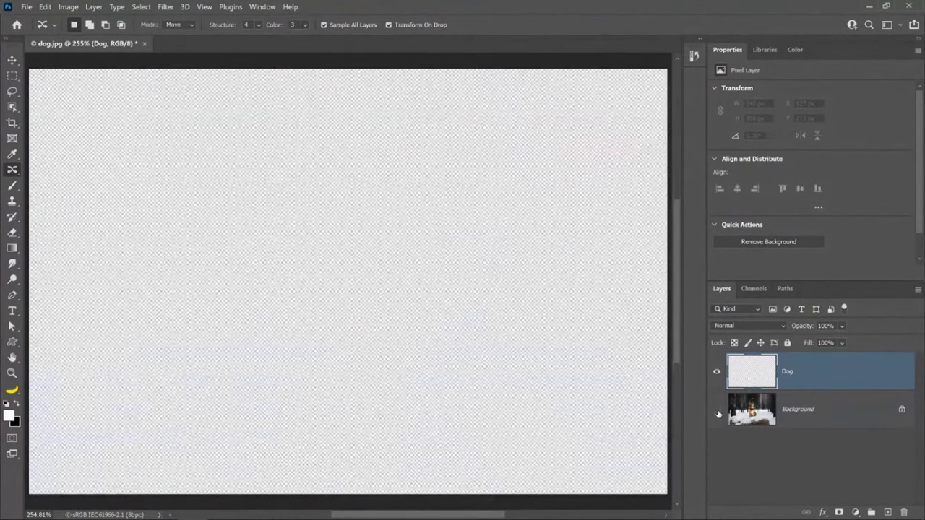
left_click(717, 410)
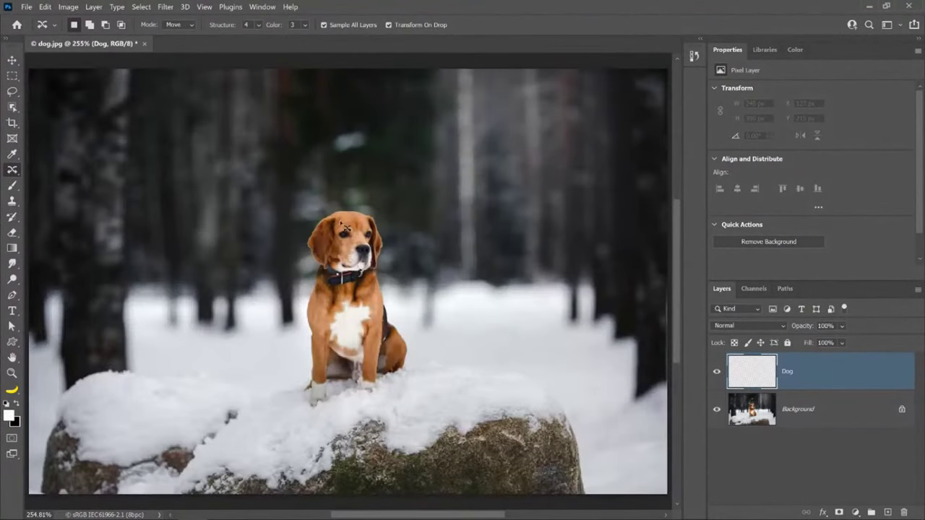
left_click(13, 109)
Make Background the active layer and select the dog with Object Selection.
left_click(58, 108)
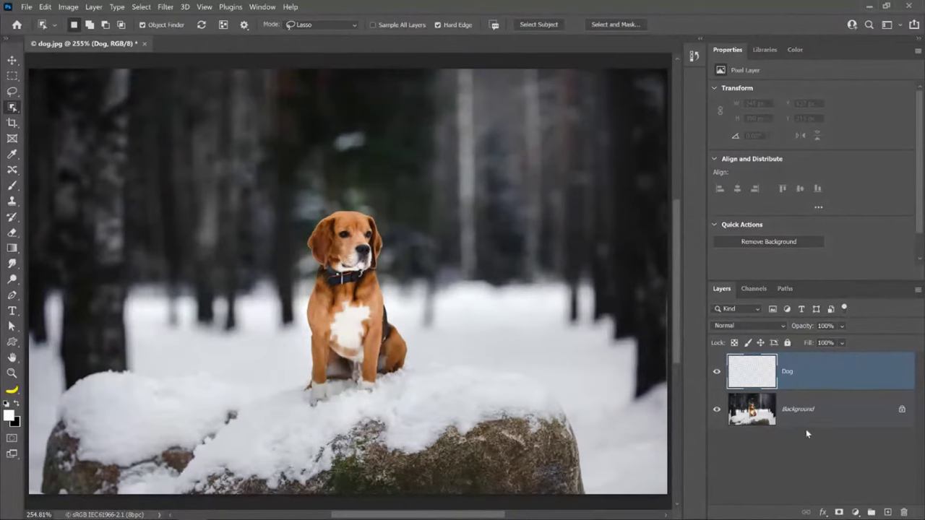
left_click(781, 424)
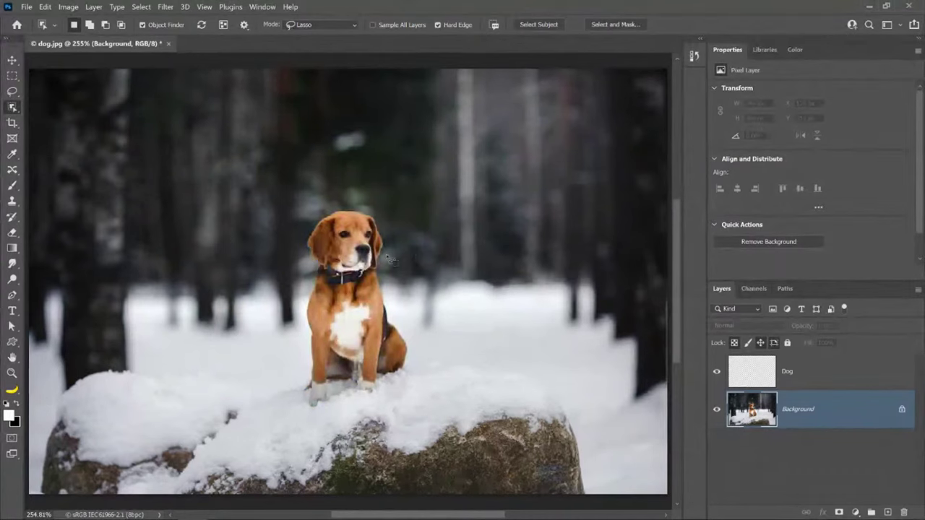
left_click(355, 275)
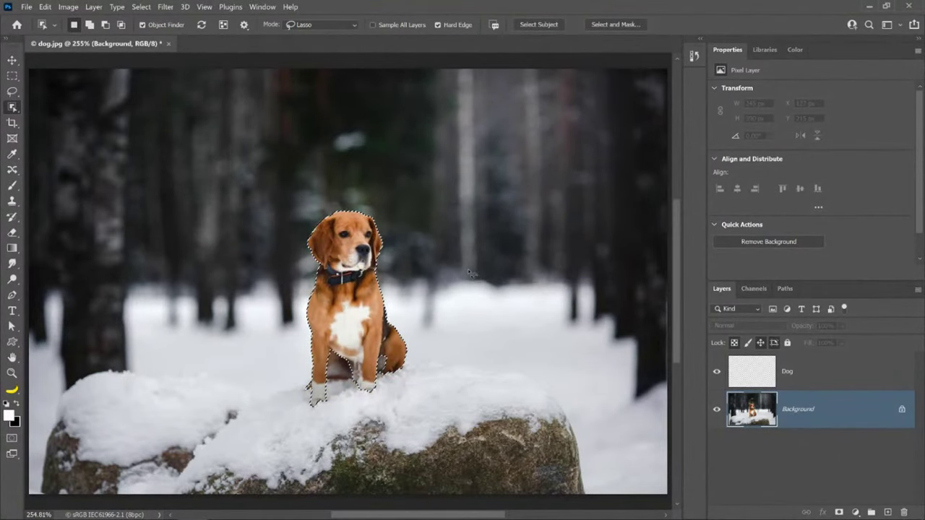
Add the snow under the dog's paws to the selection with a Shift-lasso.
left_click(11, 91)
left_click(68, 91)
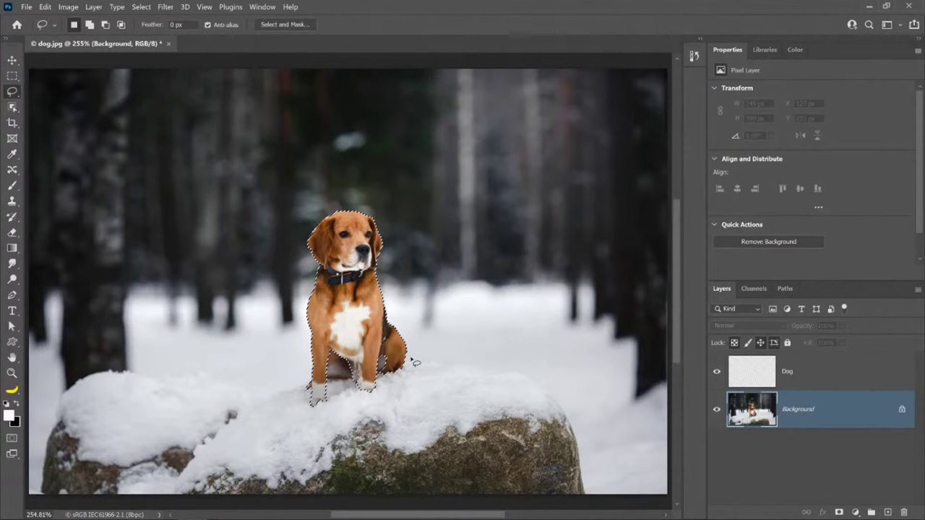
key("shift")
mouse_move(397, 353)
left_mouse_down()
mouse_move(413, 402)
mouse_move(339, 422)
mouse_move(306, 412)
left_mouse_up()
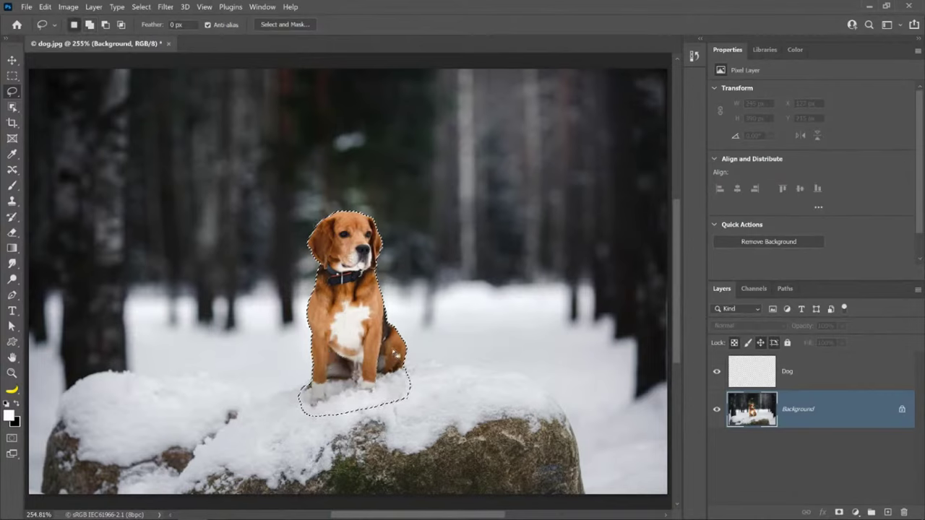
key("shift")
In Quick Mask, undo a white test stroke, then brush black over the head-and-collar area.
key("q")
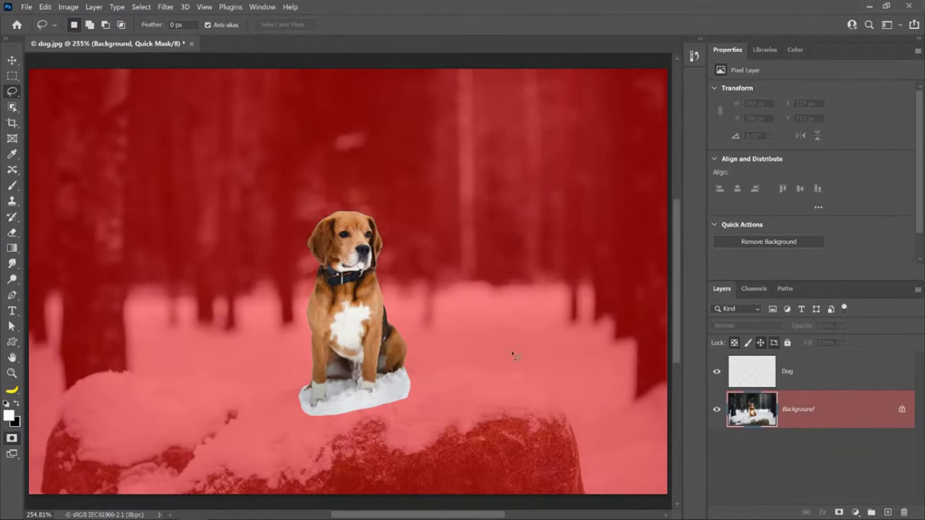
left_click(11, 186)
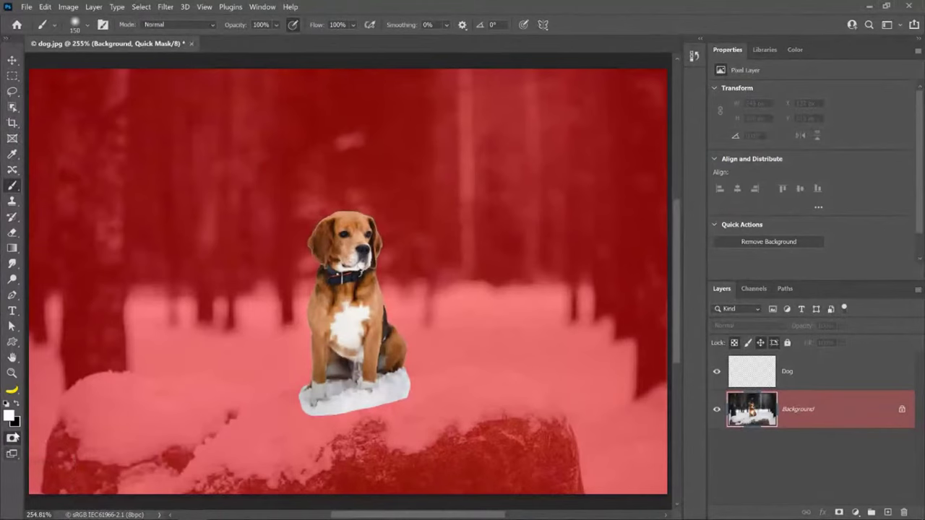
left_click(16, 404)
key("x")
mouse_move(174, 168)
left_mouse_down()
mouse_move(137, 204)
mouse_move(175, 262)
left_mouse_up()
key("ctrl+z")
left_click(18, 403)
mouse_move(279, 235)
left_mouse_down()
mouse_move(344, 234)
mouse_move(362, 264)
left_mouse_up()
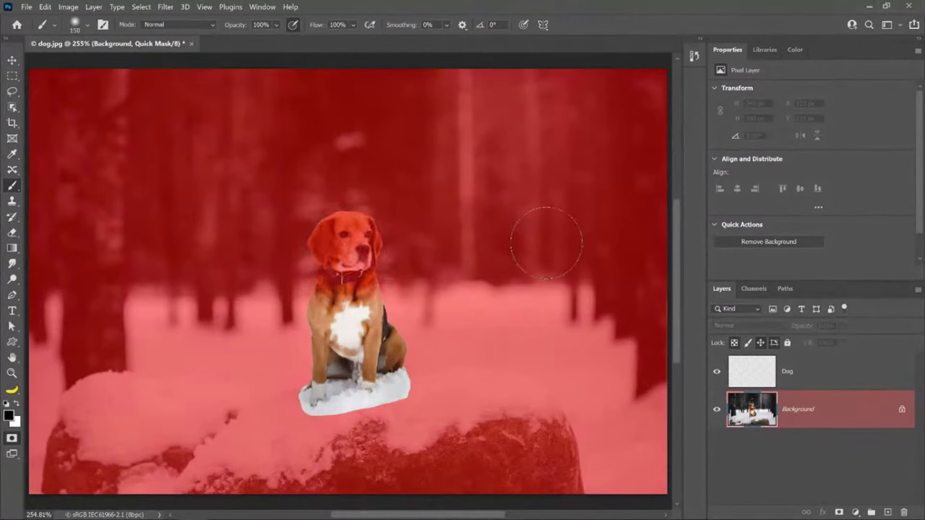
Test a white strip down the left side, undo it, and check the selection against Quick Mask.
key("q")
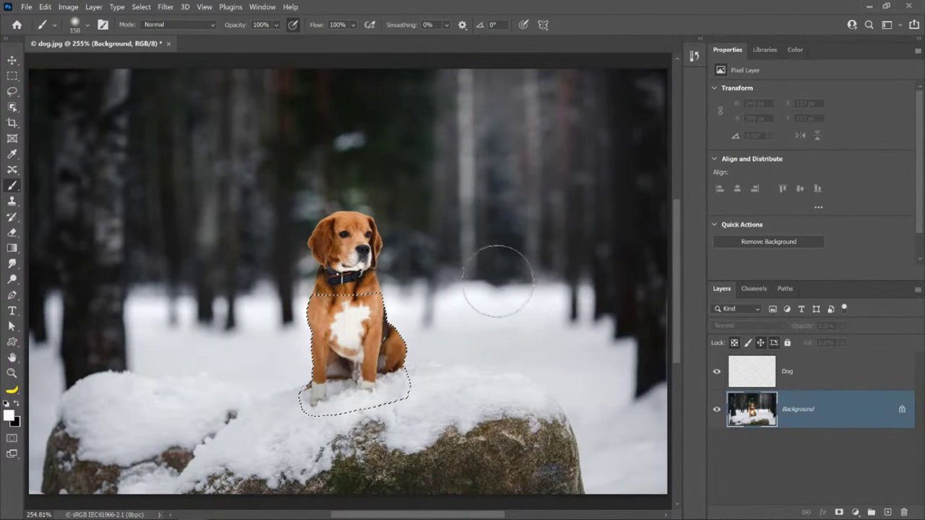
key("q")
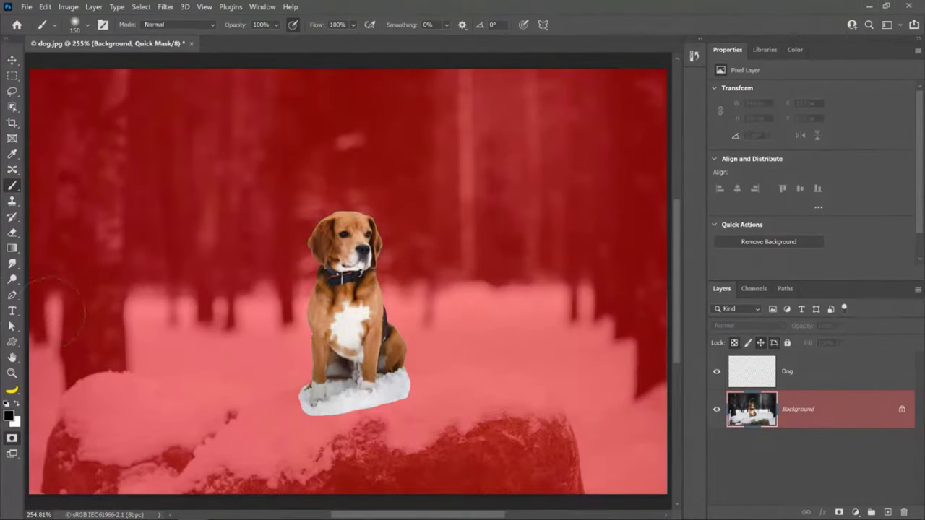
left_click(18, 403)
mouse_move(145, 141)
left_mouse_down()
mouse_move(130, 202)
mouse_move(159, 434)
left_mouse_up()
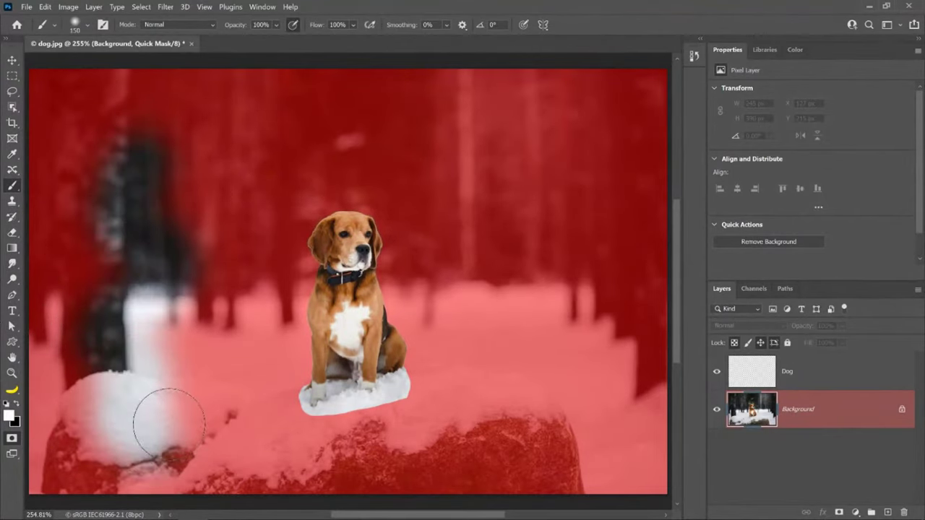
key("q")
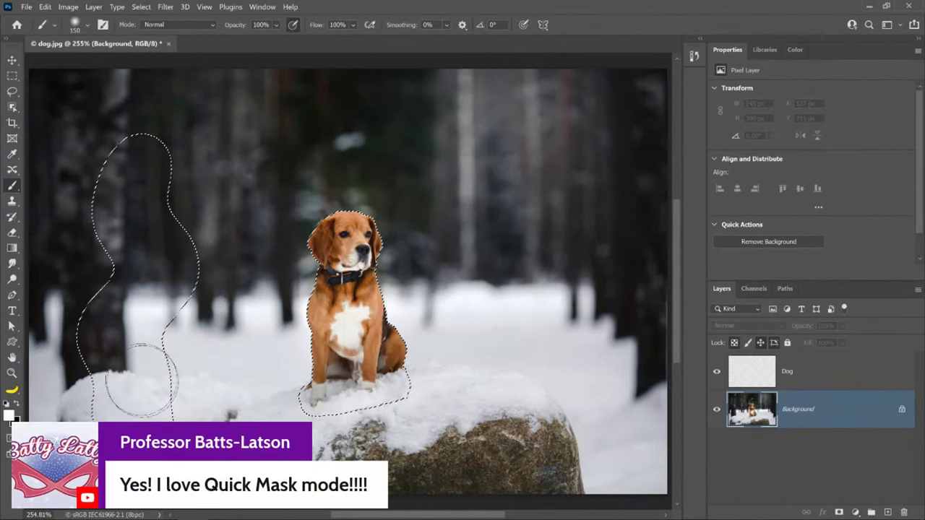
key("q")
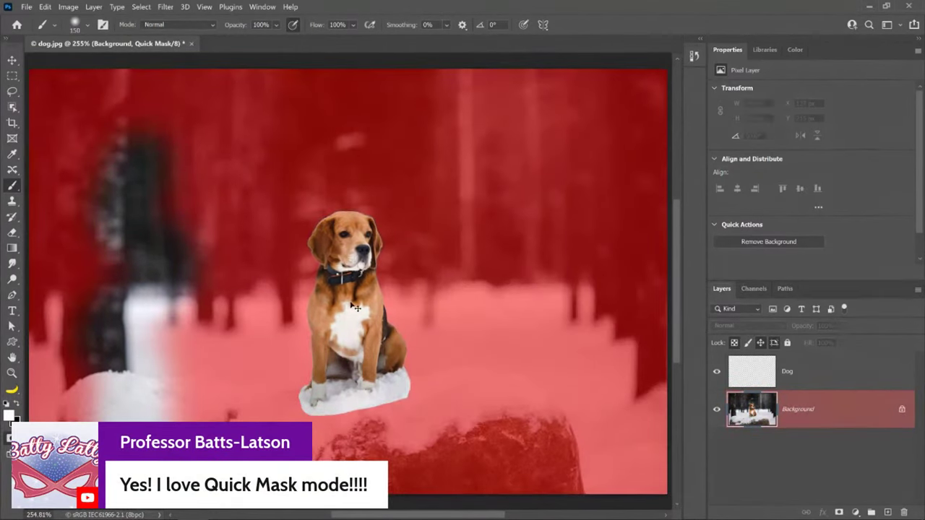
key("ctrl+z")
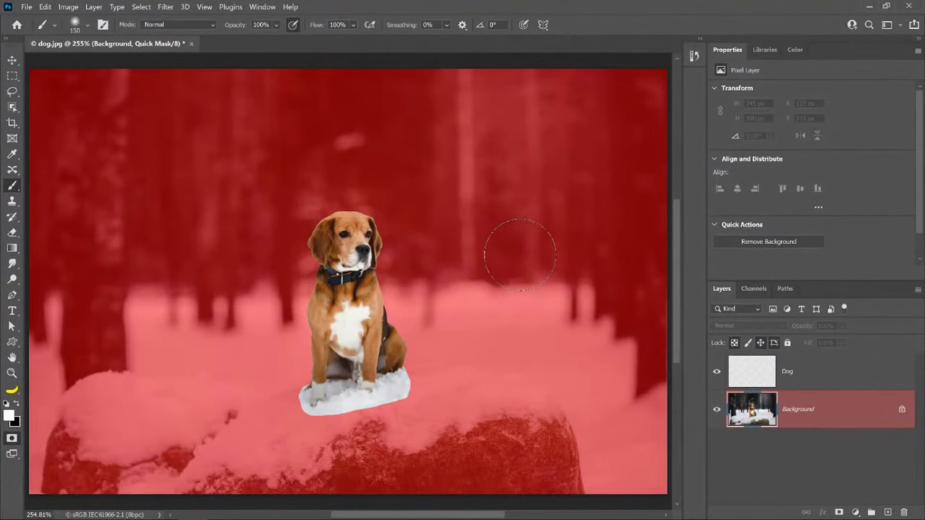
key("q")
key("q")
Open Filter > Other > Maximum and try radius values with Squareness and Roundness preservation.
left_click(172, 8)
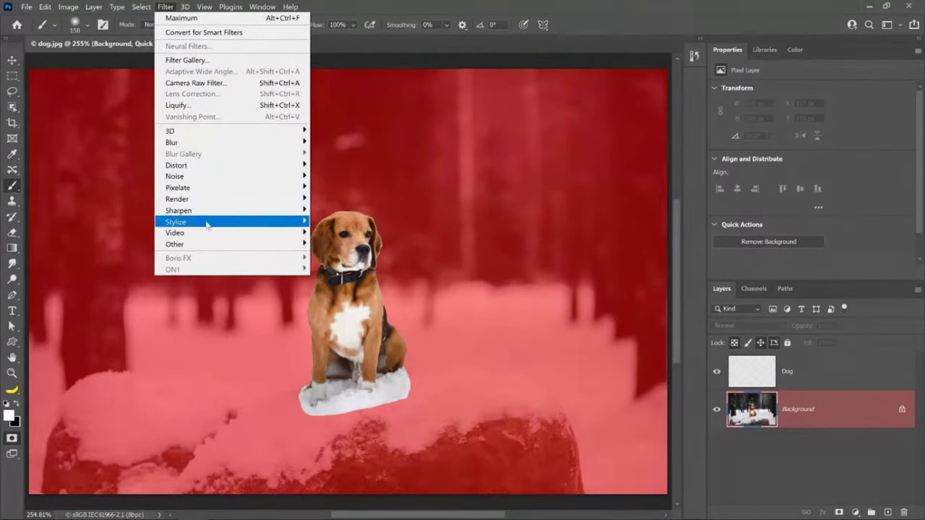
mouse_move(217, 247)
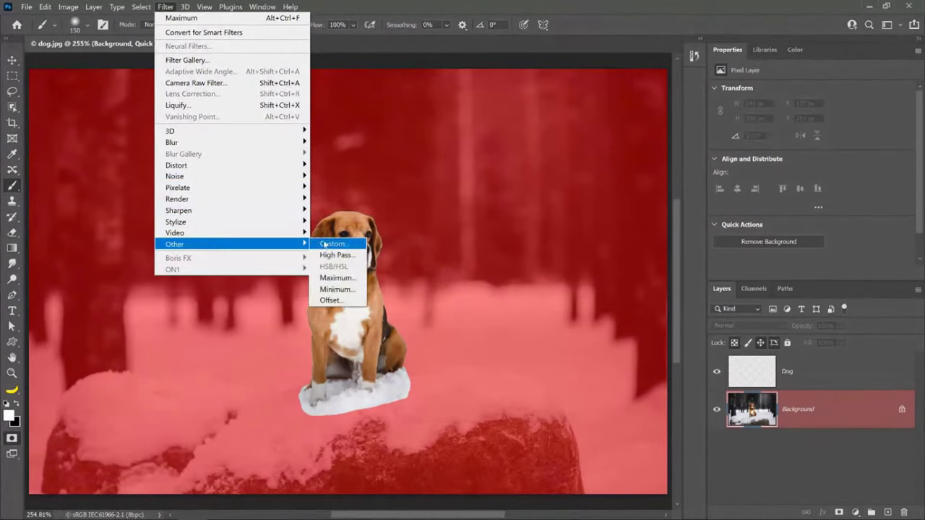
left_click(346, 281)
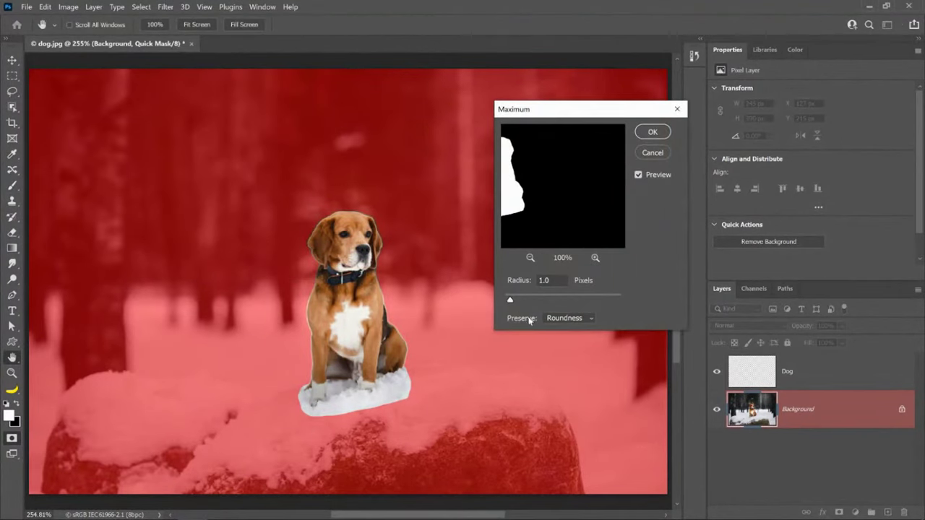
mouse_move(511, 302)
left_mouse_down()
mouse_move(580, 301)
mouse_move(504, 301)
left_mouse_up()
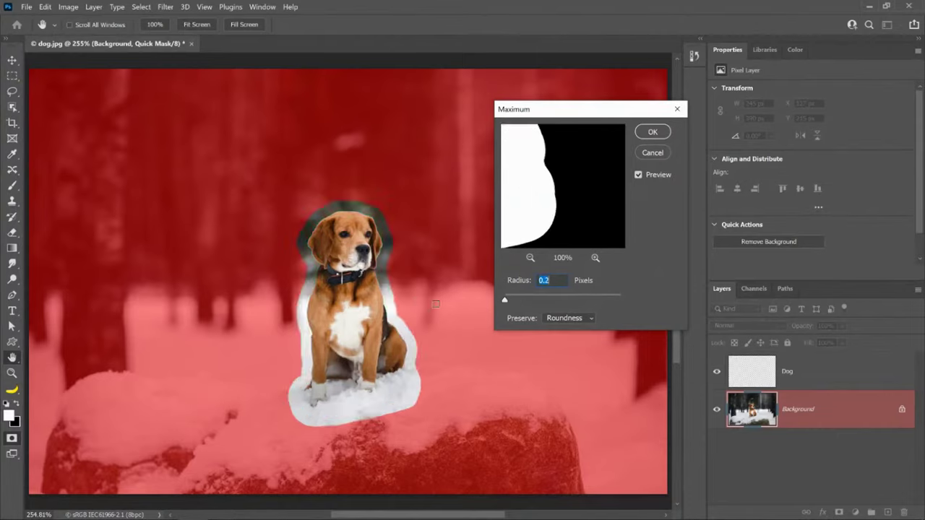
left_click(583, 318)
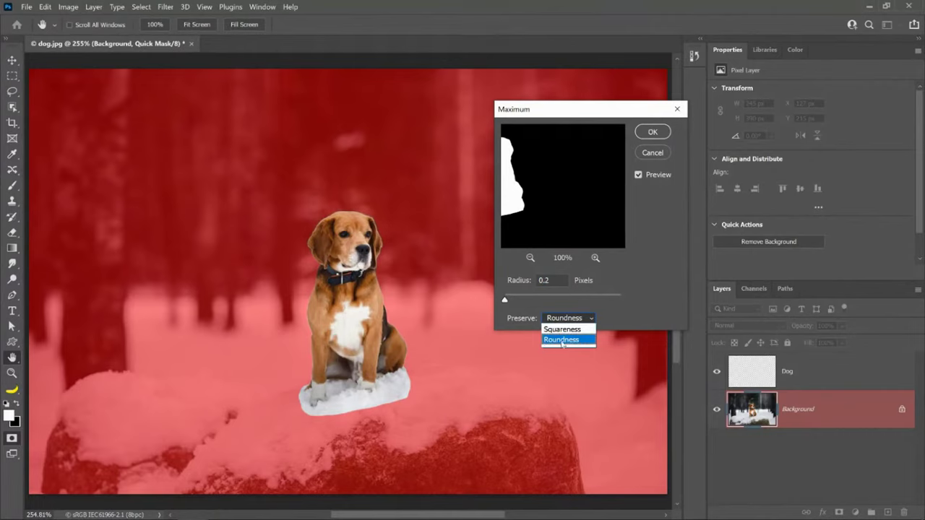
left_click(561, 340)
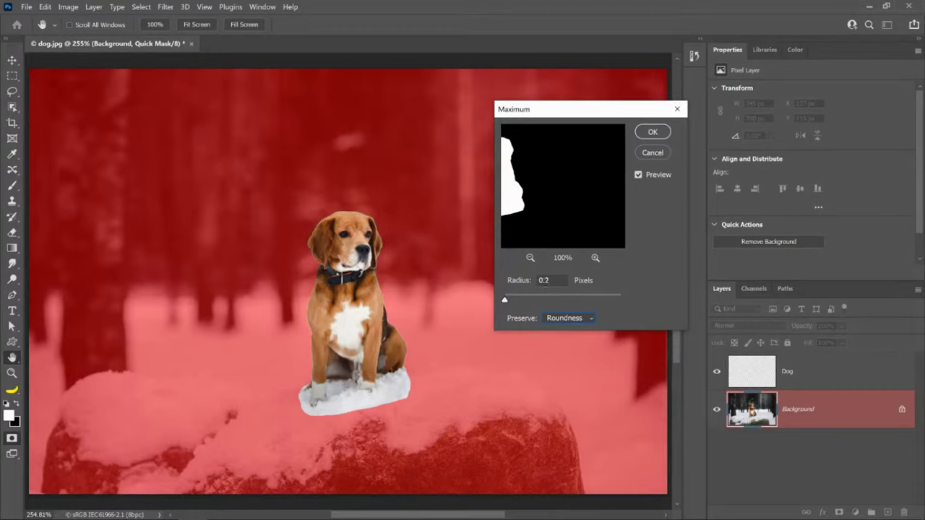
left_click(553, 319)
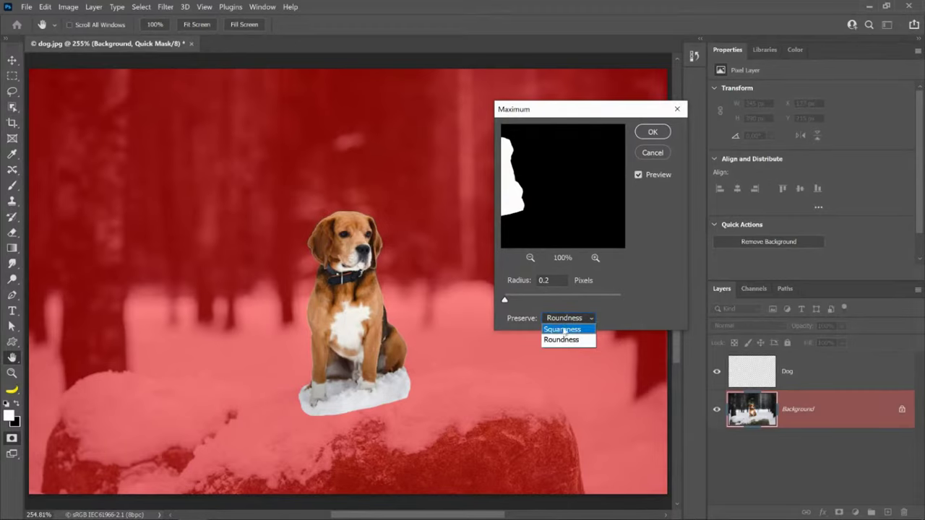
left_click(561, 329)
mouse_move(505, 302)
left_mouse_down()
mouse_move(543, 304)
mouse_move(511, 305)
left_mouse_up()
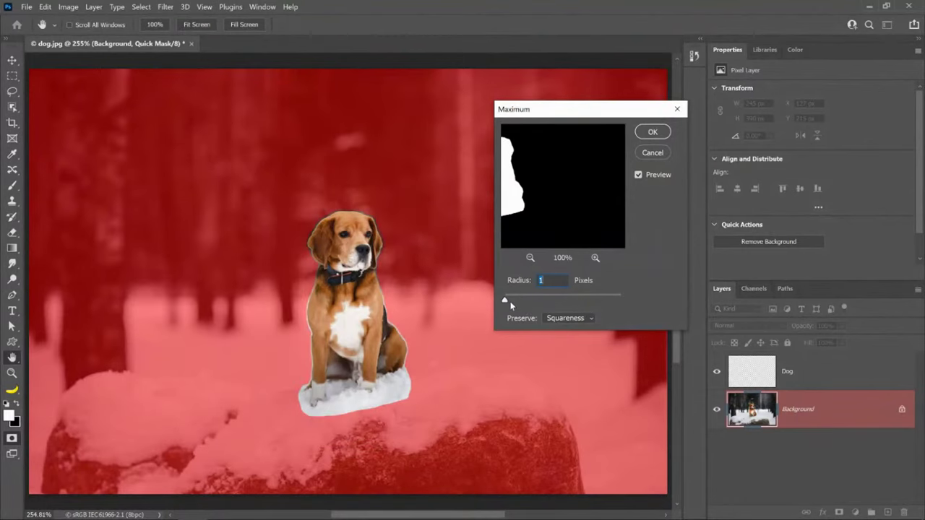
type("6")
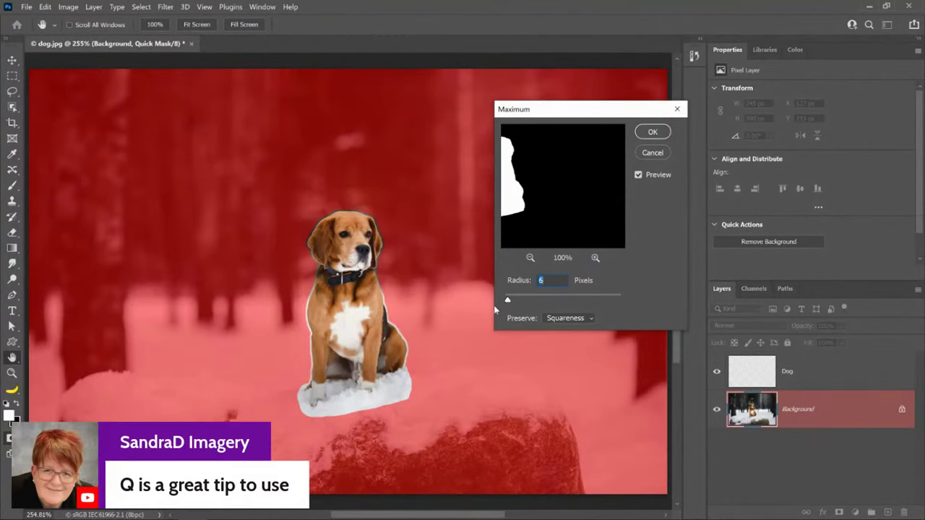
left_click(561, 324)
left_click(560, 337)
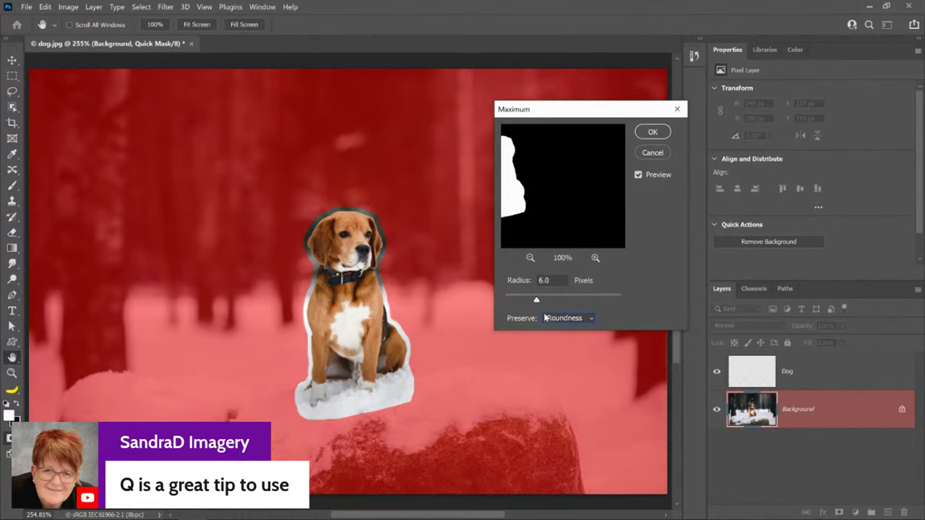
Set the Maximum radius to 1.0 pixels with Roundness and apply it.
left_click_drag(535, 301, 453, 302)
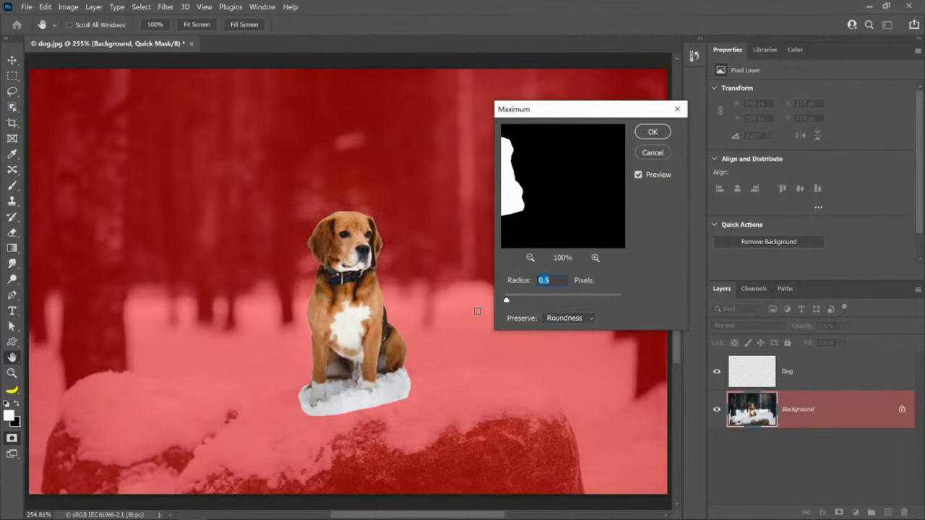
key("Up")
key("Up")
key("Up")
key("Up")
key("Up")
key("Down")
key("Down")
key("Up")
key("Up")
key("Up")
key("Up")
key("Up")
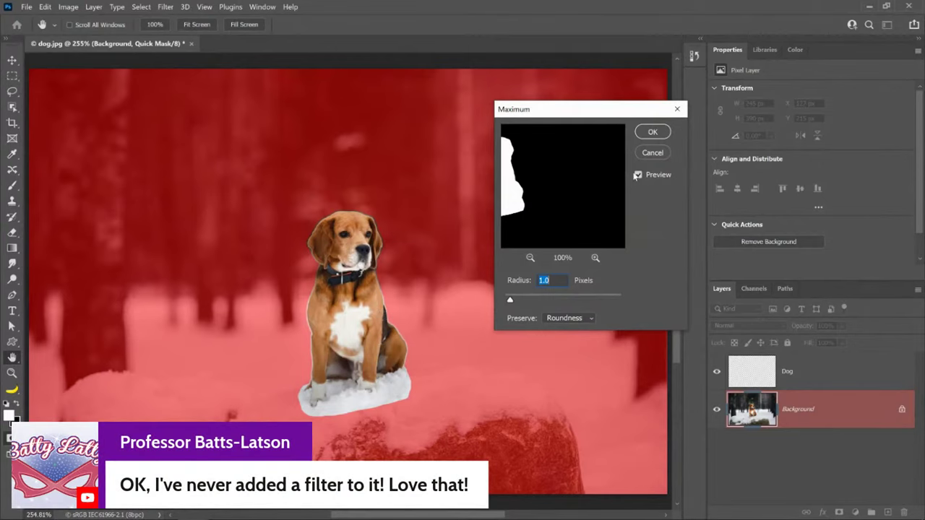
left_click(652, 132)
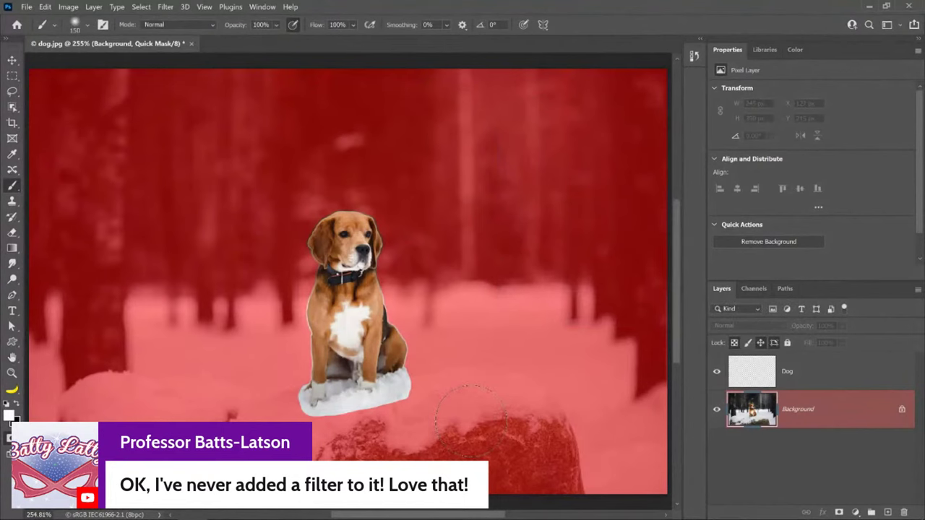
Exit Quick Mask to show the dog selection and inspect its head edge up close.
key("q")
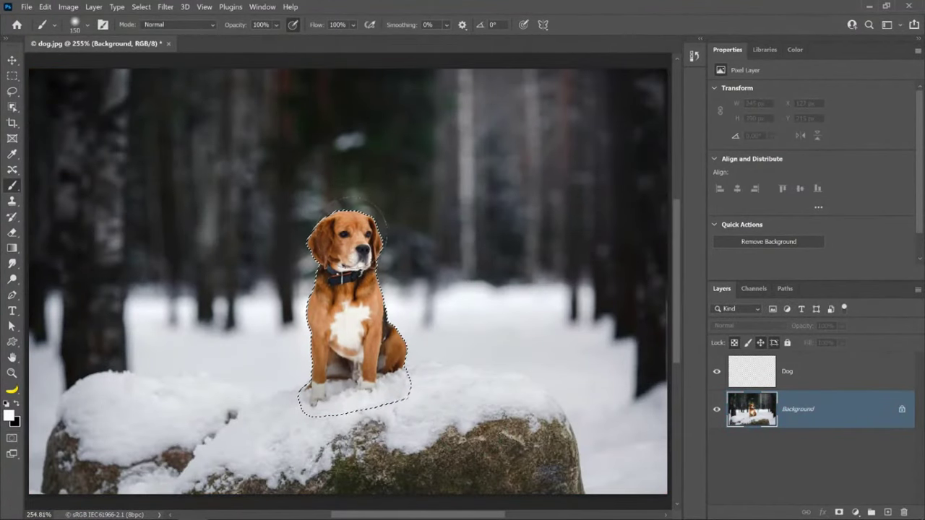
key("v")
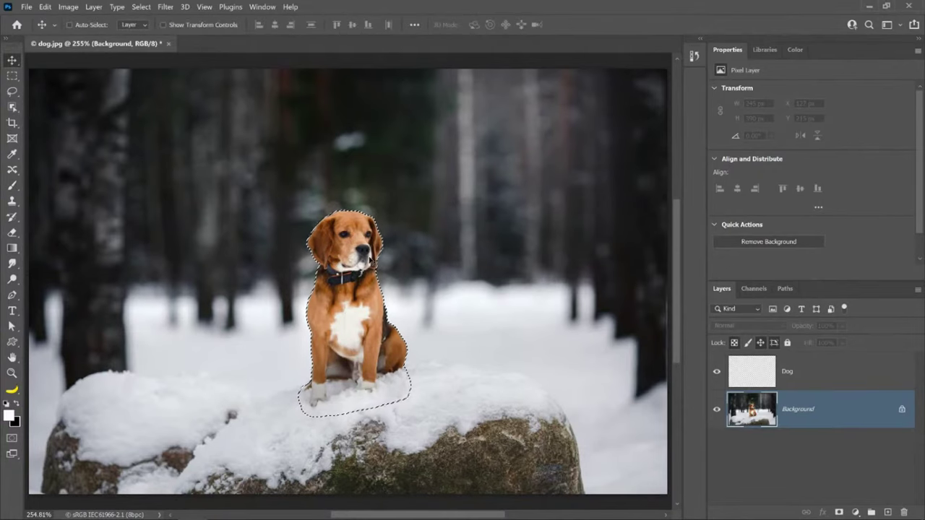
key("z")
left_click_drag(365, 232, 405, 256)
right_click(405, 256)
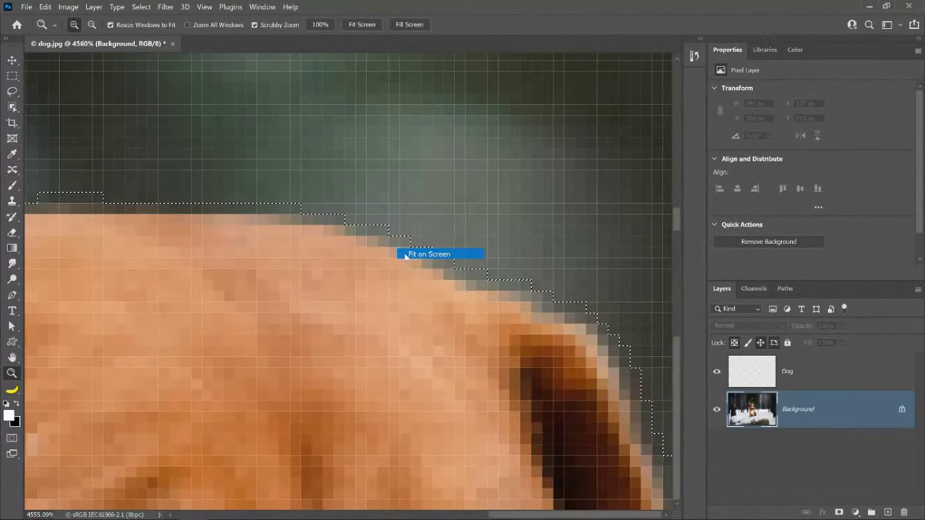
left_click(428, 254)
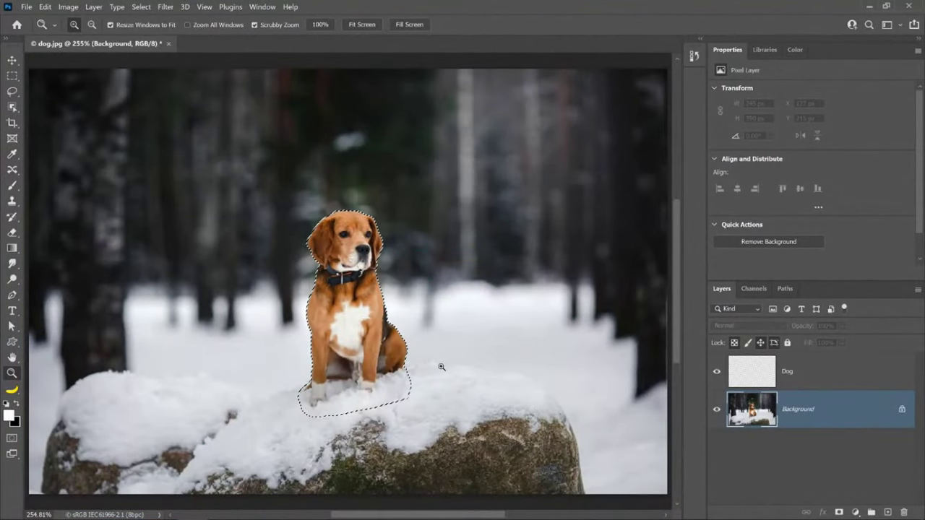
Reapply the Maximum filter to the mask and compare the result in Quick Mask.
left_click(166, 7)
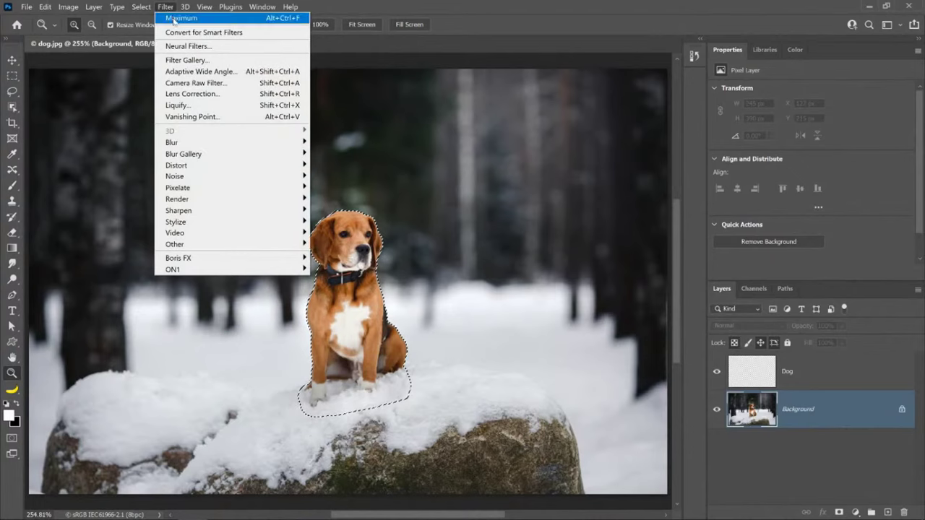
left_click(174, 18)
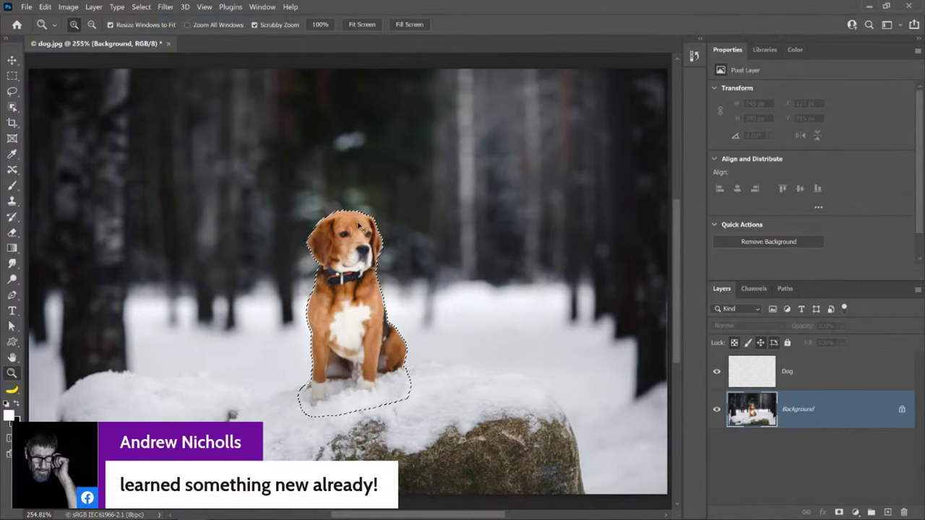
left_click(165, 7)
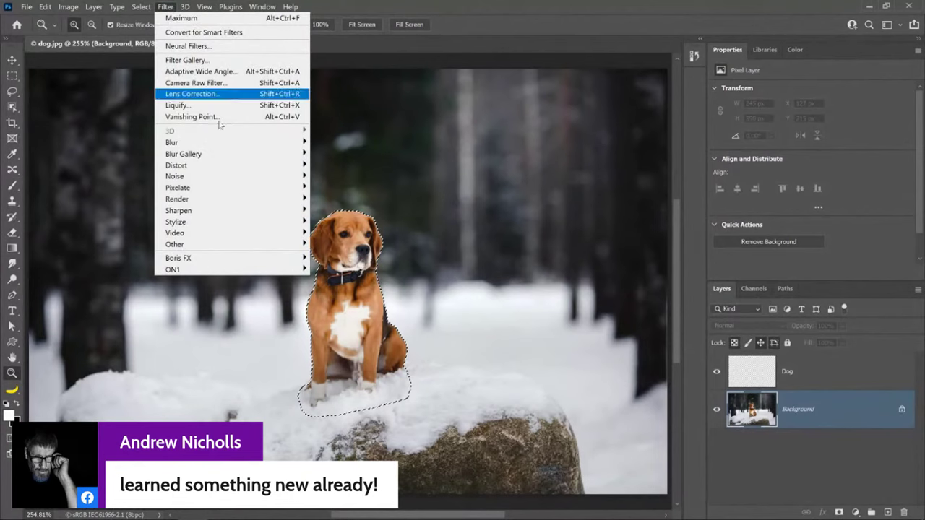
left_click(452, 312)
key("q")
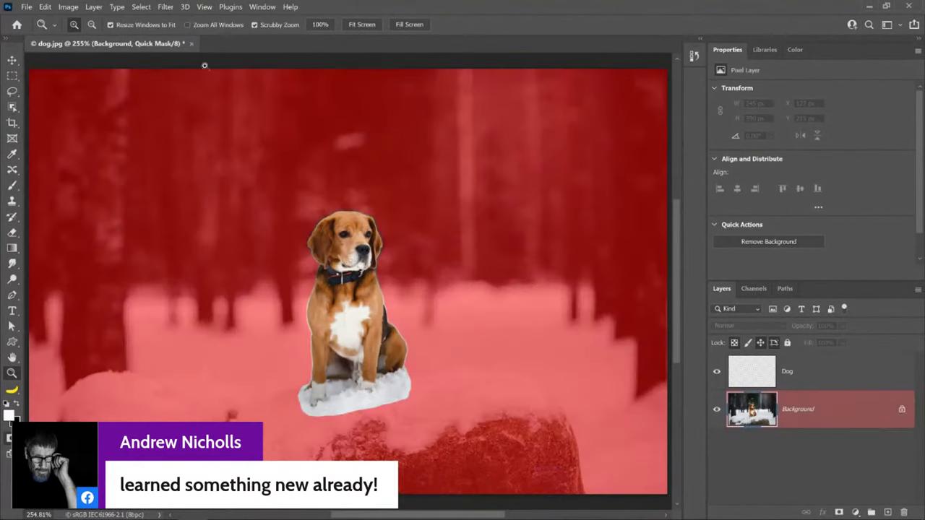
left_click(166, 9)
left_click(429, 334)
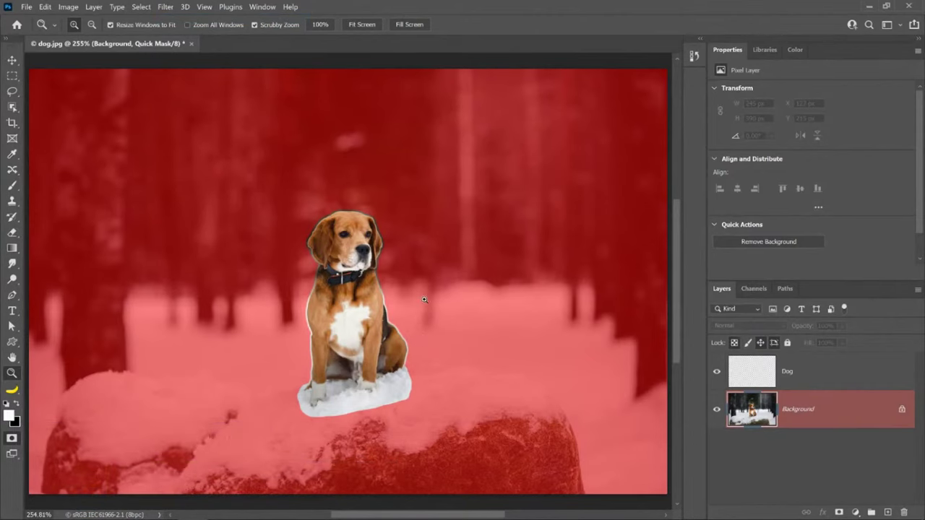
key("q")
Recheck the dog's head edge and toggle Quick Mask to compare, ending on the selection.
left_click_drag(335, 210, 413, 223)
right_click(468, 214)
left_click(477, 215)
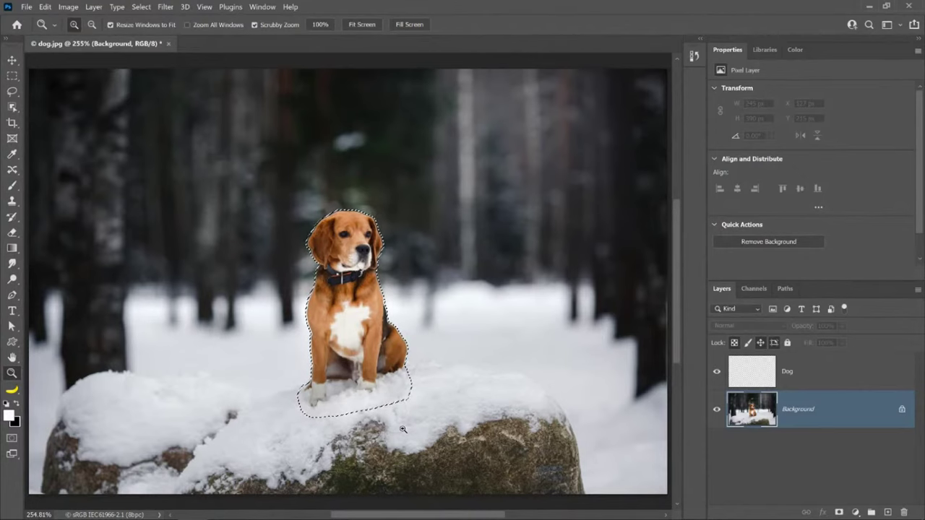
key("q")
key("q")
key("q")
key("q")
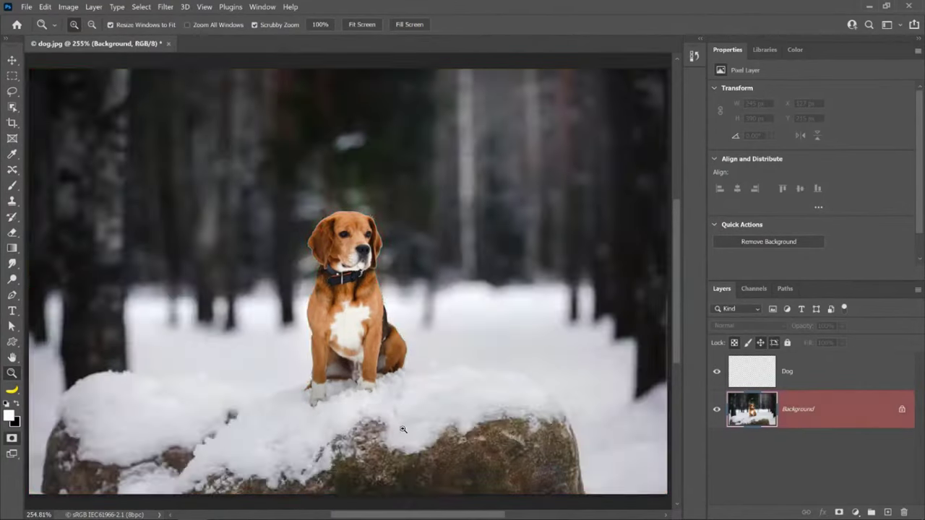
key("q")
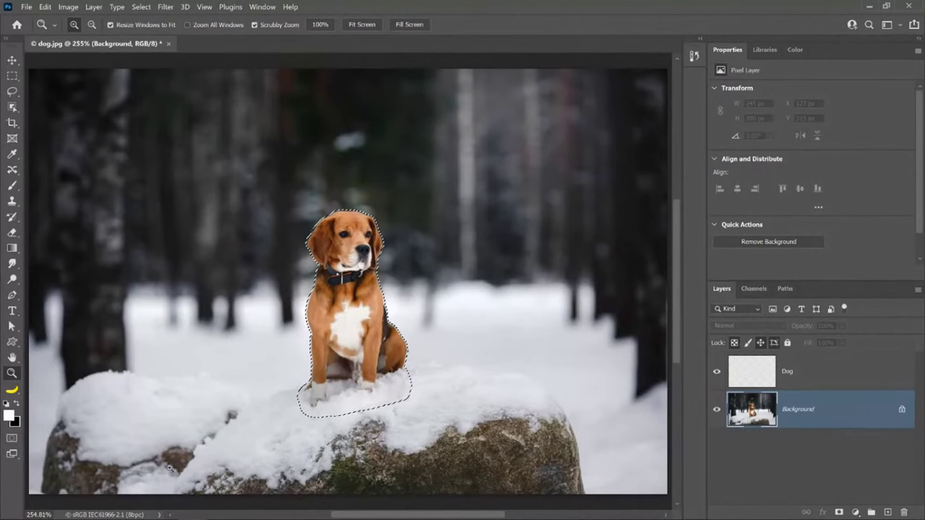
left_click(11, 440)
left_click(12, 439)
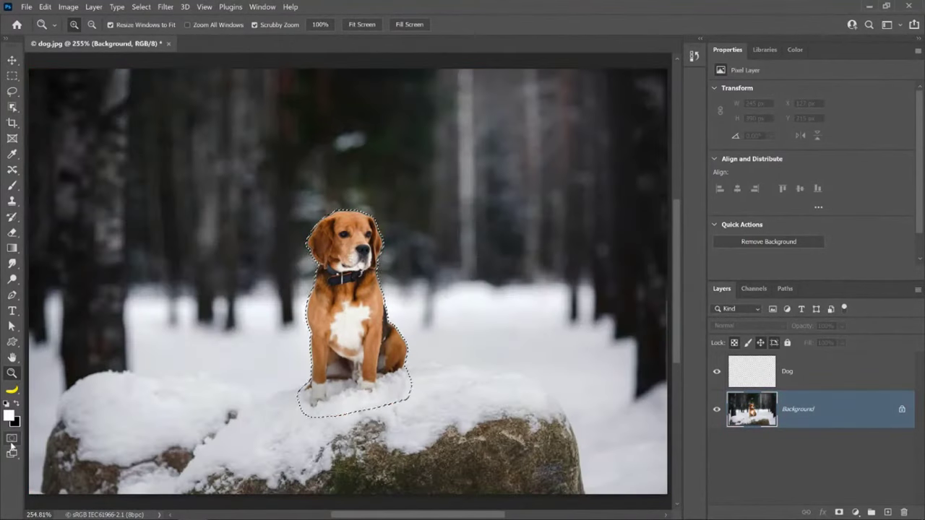
left_click(12, 439)
left_click(12, 440)
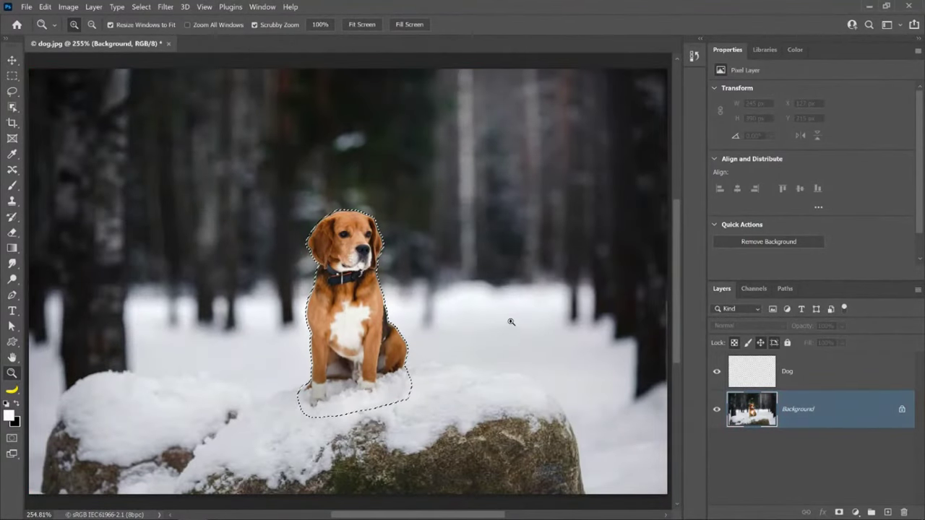
Content-Aware Move the dog right on the rock, sampling all layers, and enlarge it to 228 × 416 px.
left_click(842, 372)
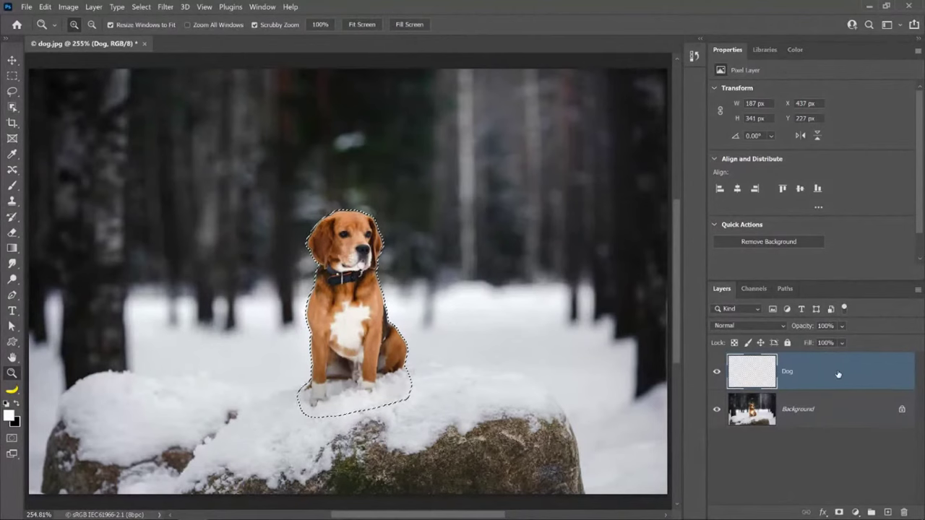
mouse_move(12, 173)
left_mouse_down()
mouse_move(85, 170)
mouse_move(96, 207)
left_mouse_up()
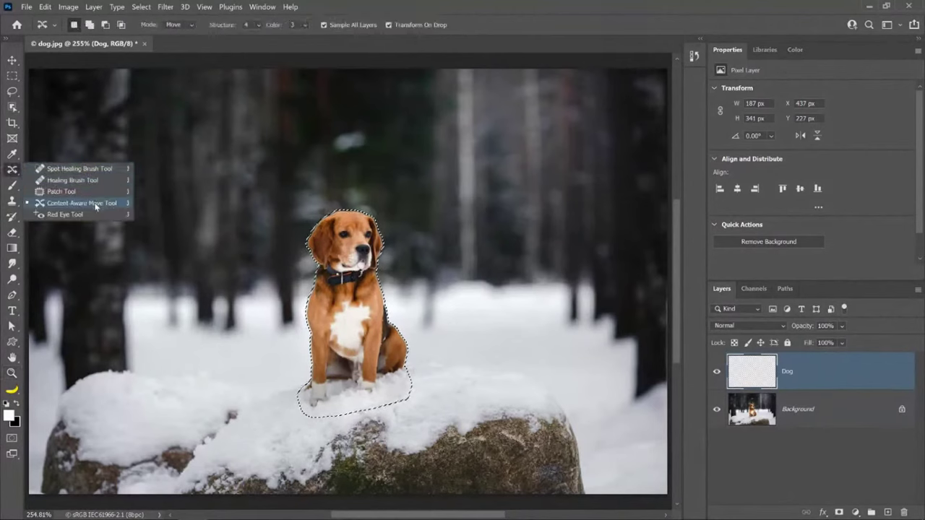
left_click(96, 208)
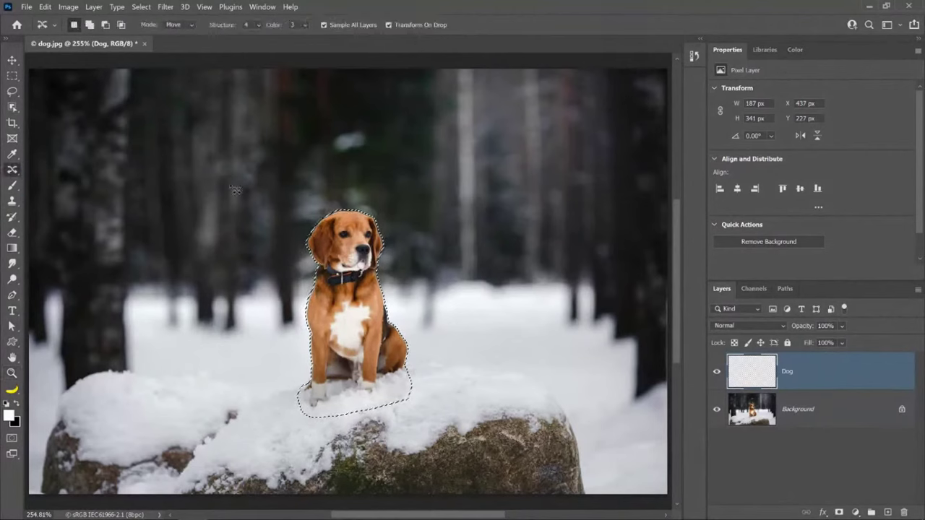
left_click(325, 24)
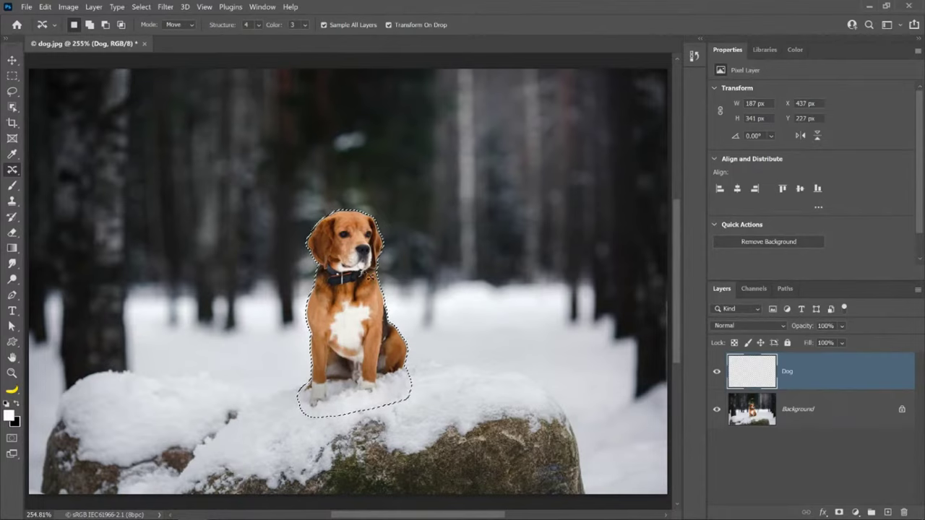
left_click_drag(357, 307, 477, 316)
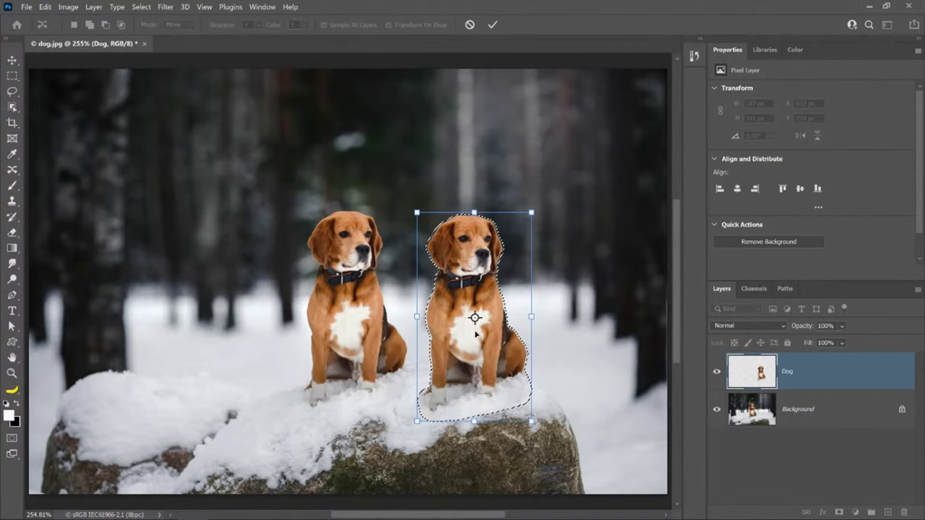
left_click_drag(475, 318, 466, 392)
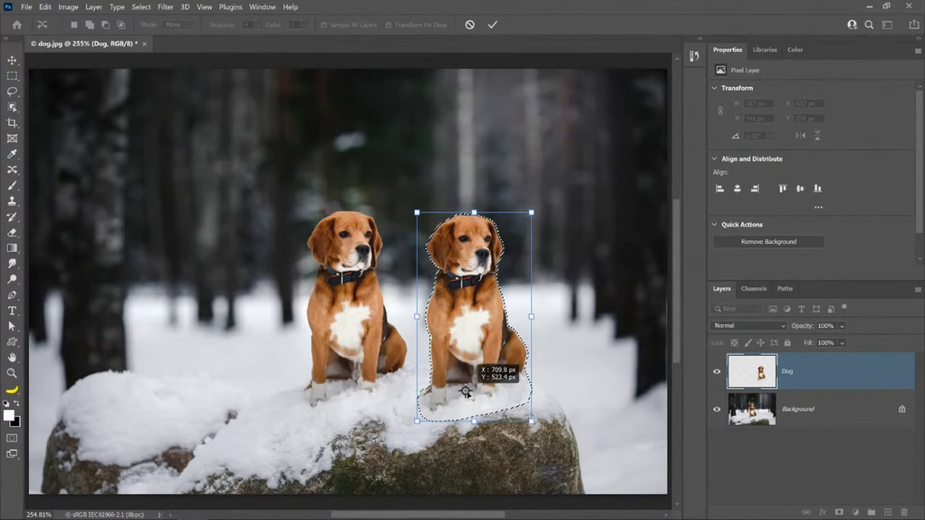
left_click_drag(532, 213, 567, 177)
left_click_drag(499, 339, 478, 365)
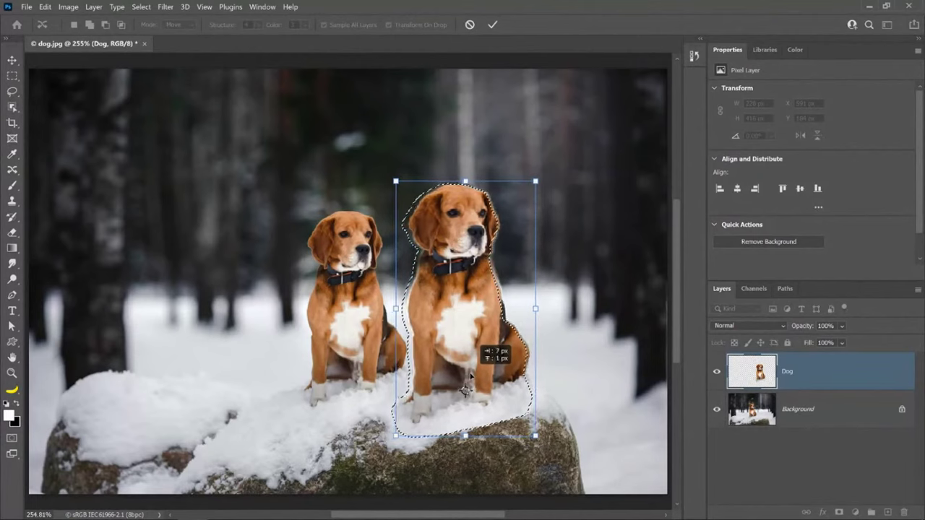
left_click(492, 24)
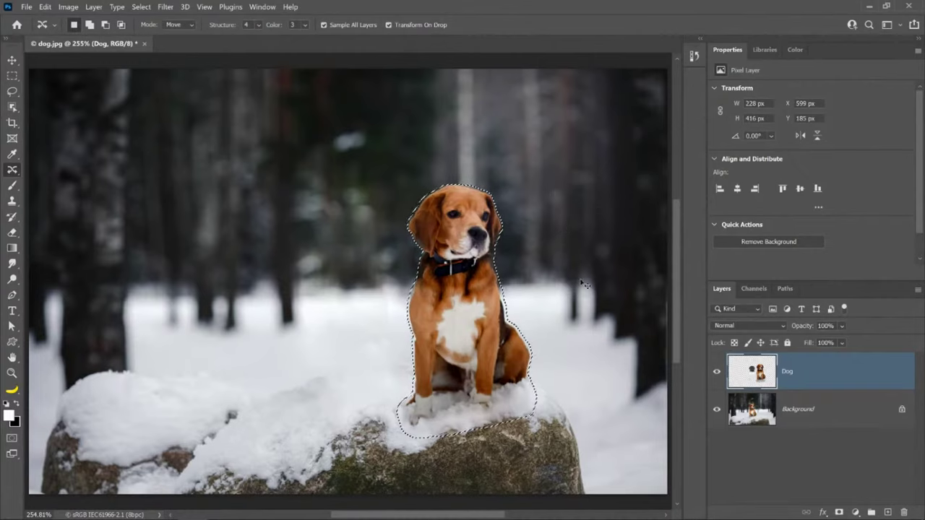
Deselect the dog and spot-heal two blemishes in the snow beside it.
key("ctrl+d")
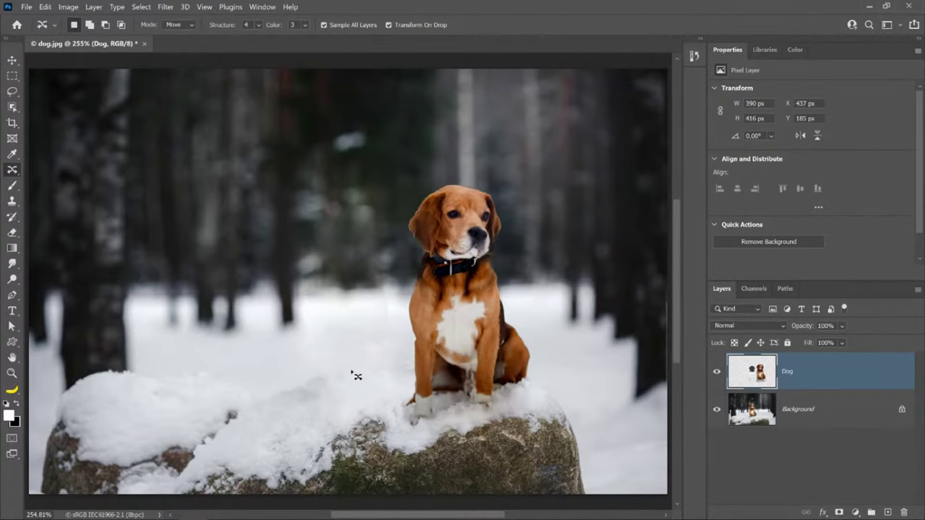
left_click(12, 373)
left_click_drag(378, 315, 393, 283)
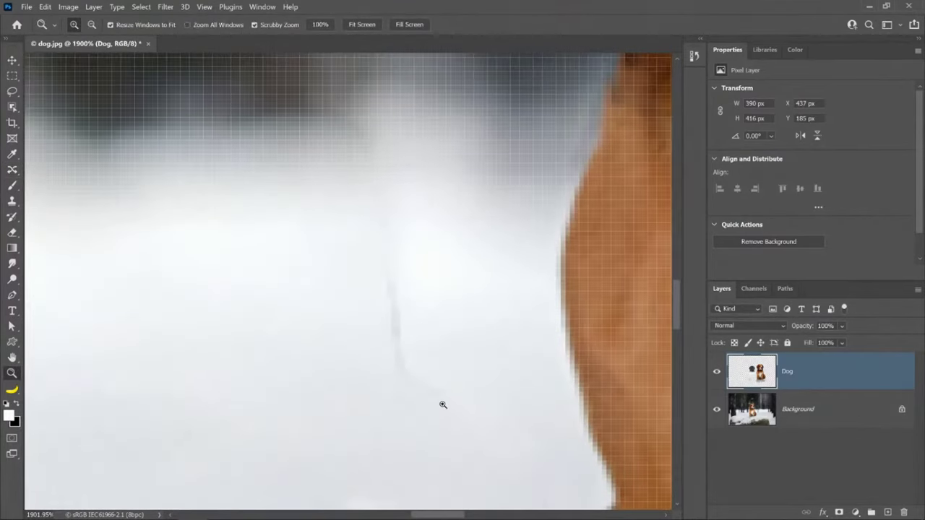
right_click(410, 354)
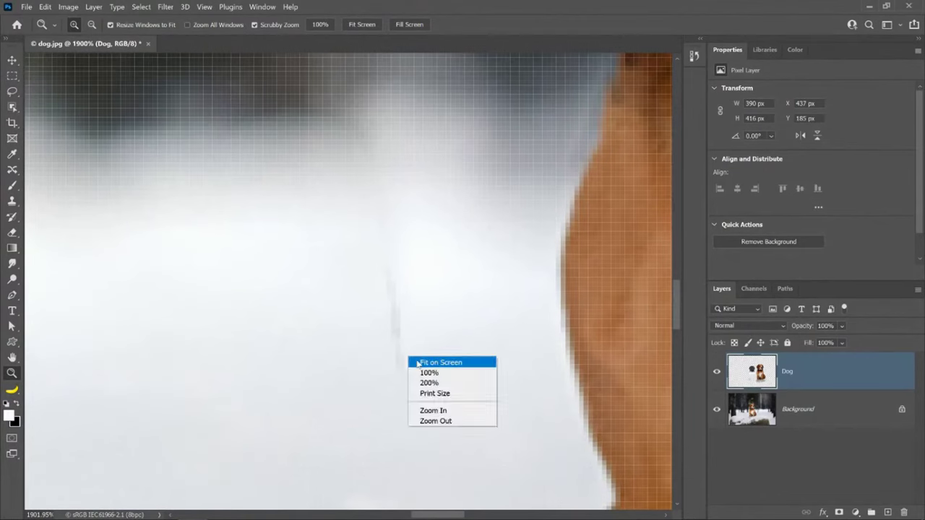
left_click(422, 362)
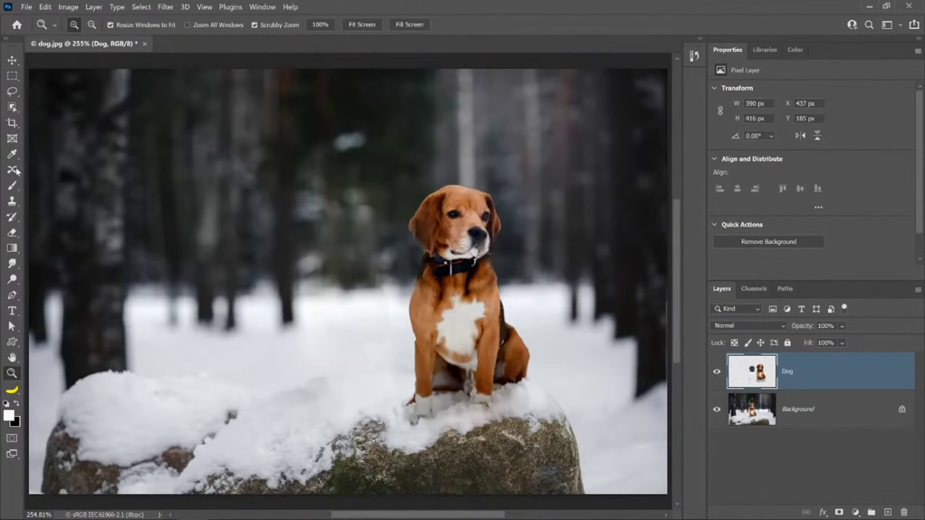
left_click_drag(16, 171, 59, 175)
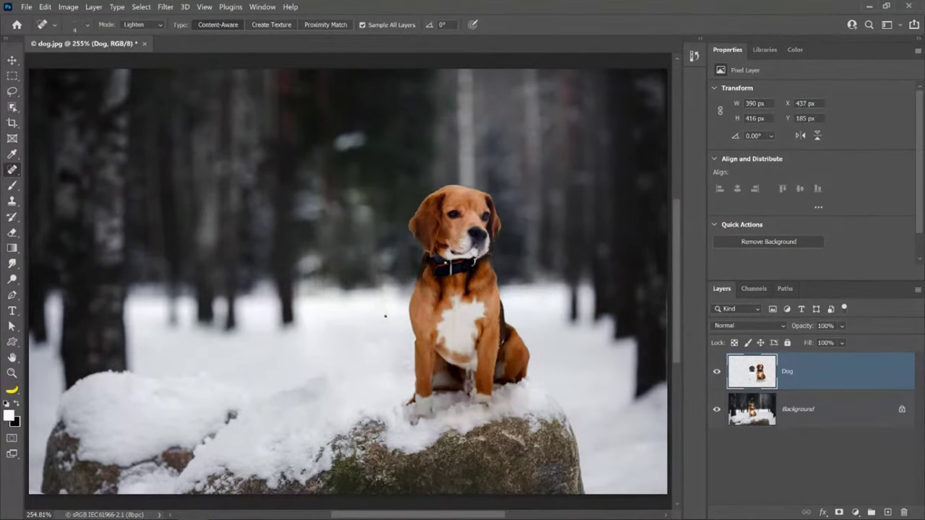
key("bracketright")
key("bracketright")
key("bracketright")
key("bracketright")
key("bracketright")
key("bracketright")
key("bracketright")
left_click_drag(382, 295, 390, 326)
left_click(384, 345)
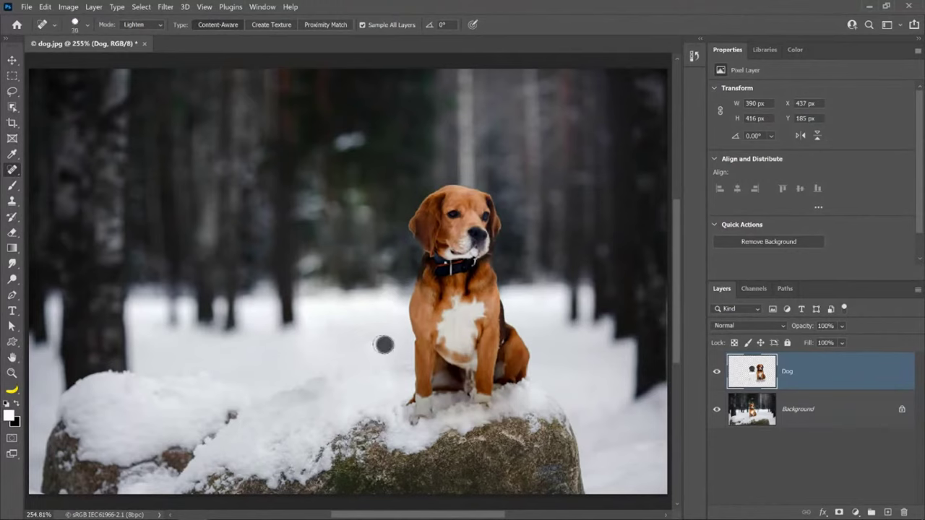
Clone nearby snow with a size-70 Clone Stamp over the rock's lower-left area.
left_click(11, 203)
right_click(10, 203)
left_click(78, 202)
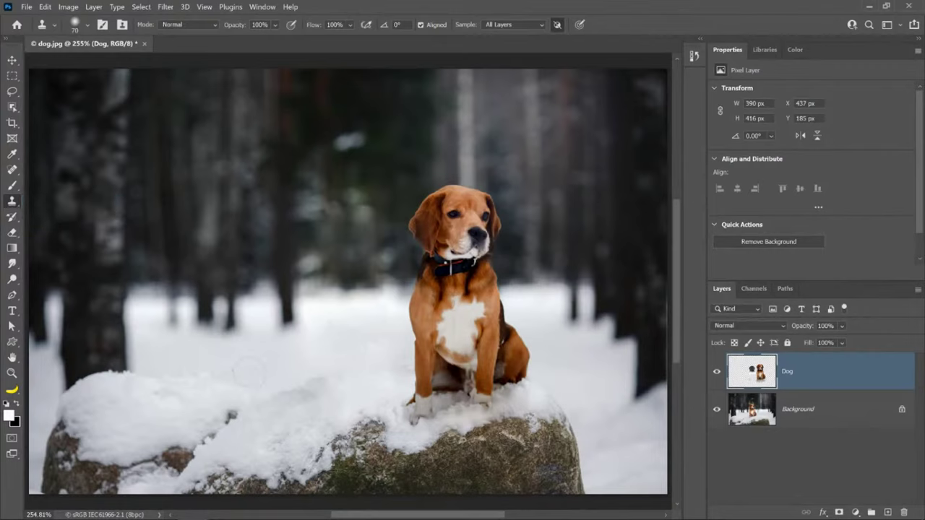
key("bracketright")
key("bracketright")
key("bracketright")
key("bracketright")
left_click(171, 379, "alt")
mouse_move(347, 370)
left_mouse_down()
mouse_move(375, 367)
mouse_move(382, 323)
mouse_move(366, 352)
mouse_move(354, 329)
mouse_move(382, 320)
mouse_move(388, 306)
mouse_move(383, 318)
mouse_move(410, 357)
left_mouse_up()
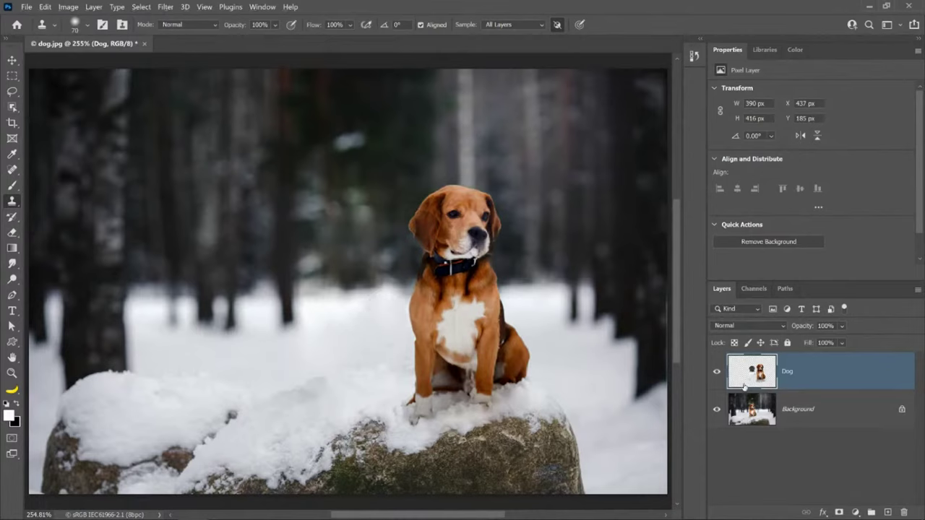
Compare the scene with and without the cut-out dog, then hide the Dog layer.
left_click(716, 377)
left_click(715, 376)
left_click(715, 381)
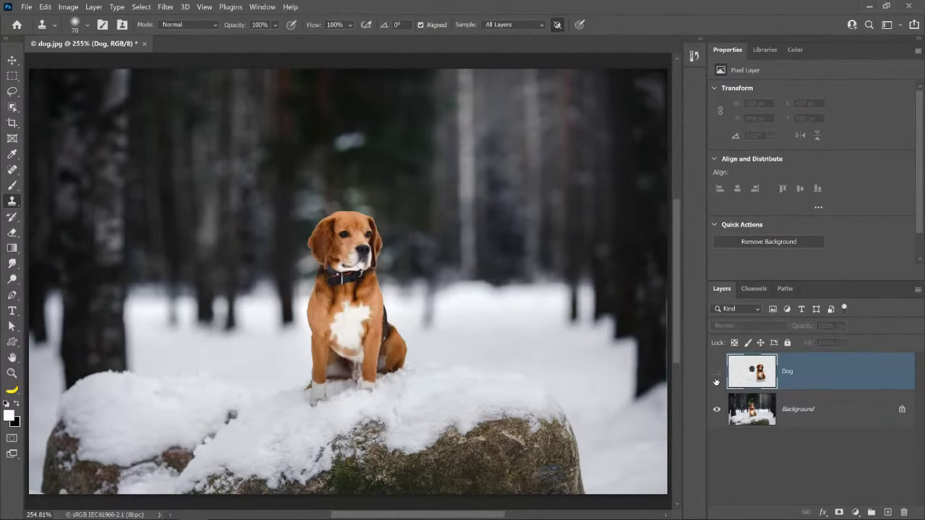
left_click(714, 384)
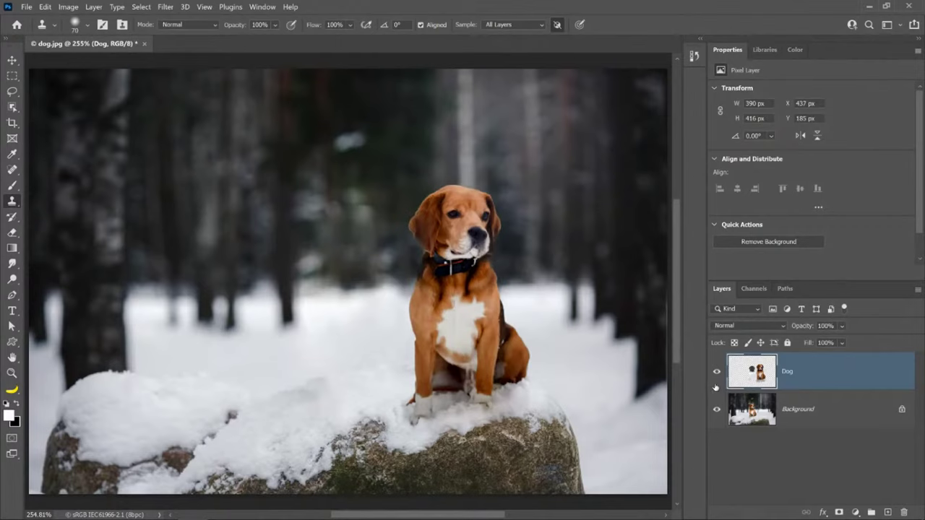
left_click(717, 374)
Select the original dog on the Background layer with Select > Subject.
left_click(755, 423)
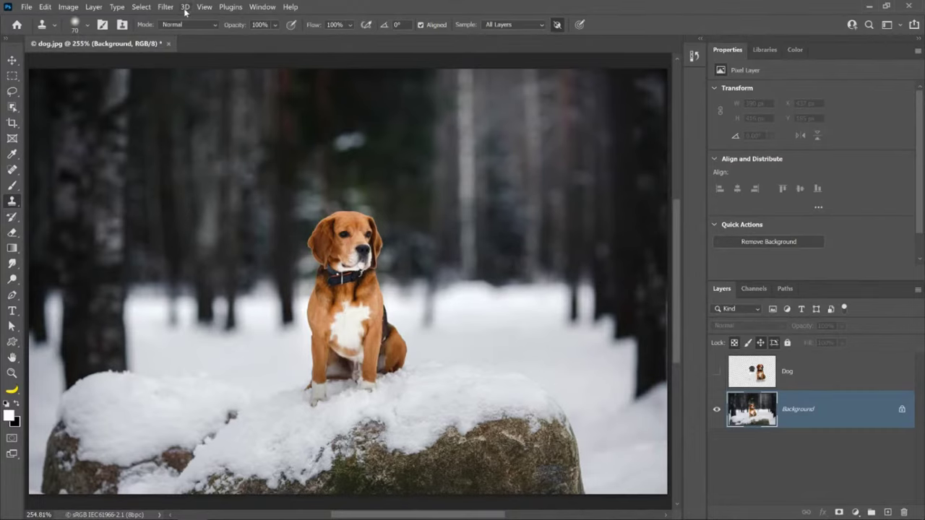
left_click(140, 7)
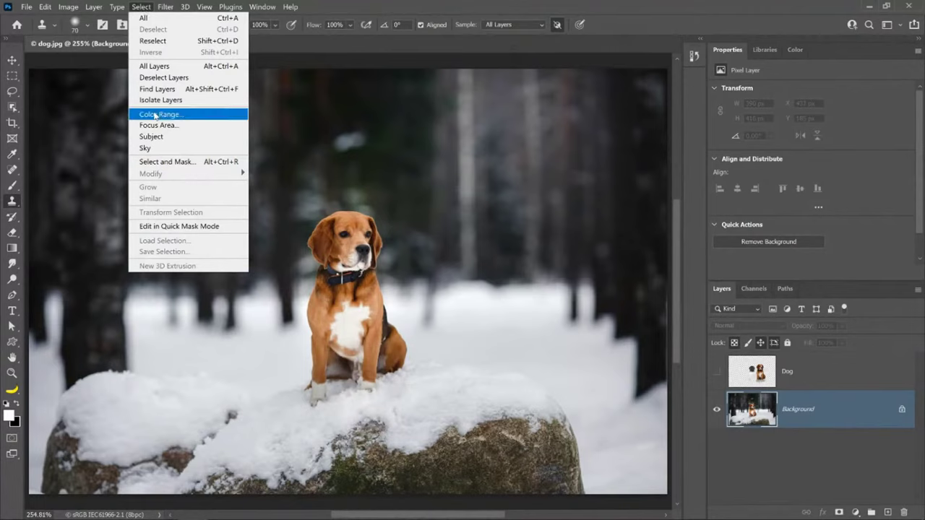
left_click(167, 136)
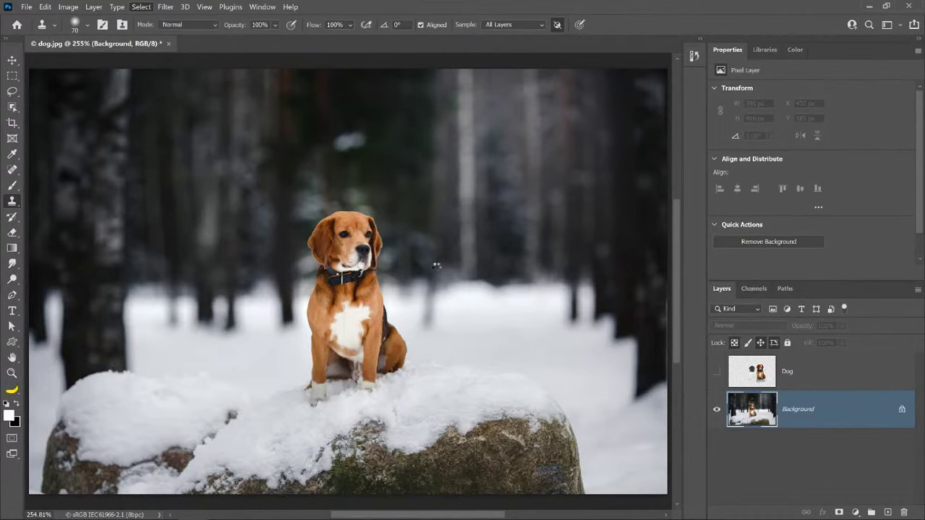
key("q")
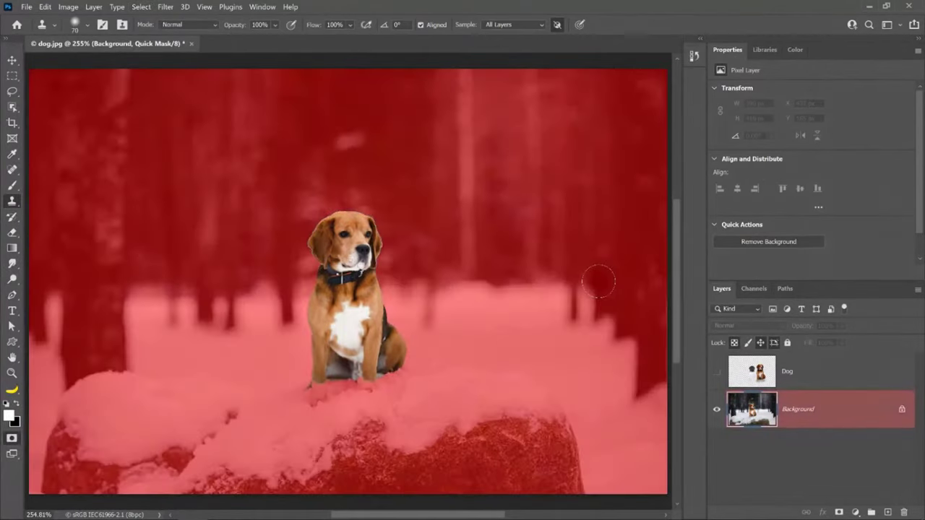
left_click(165, 7)
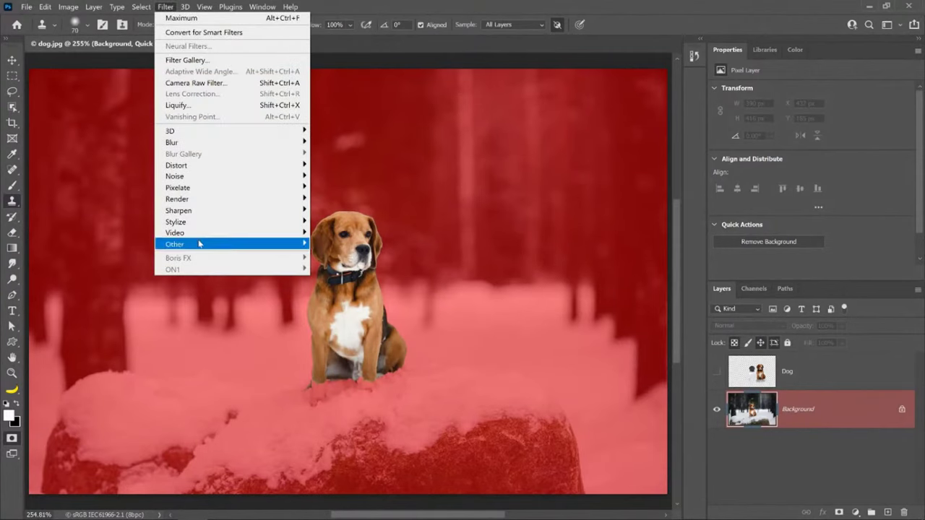
mouse_move(200, 243)
left_click(337, 275)
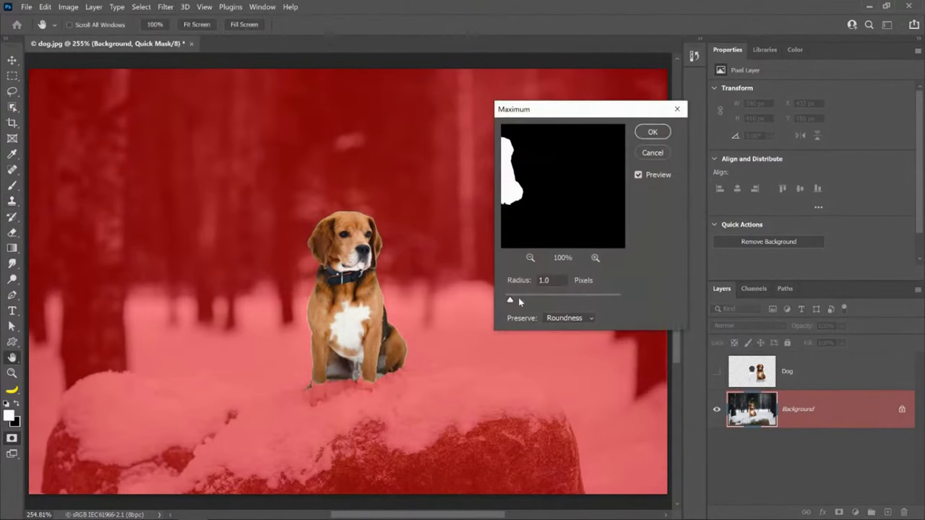
left_click_drag(509, 302, 542, 304)
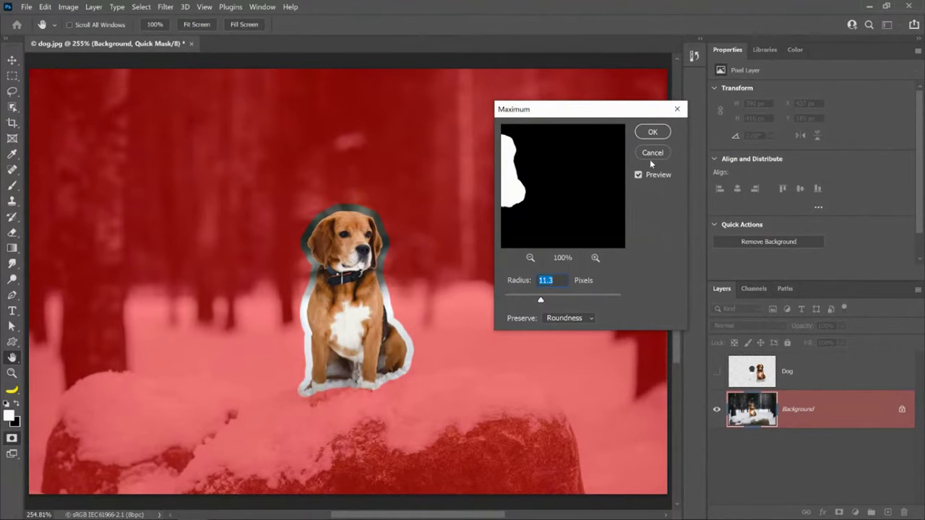
key("Escape")
key("q")
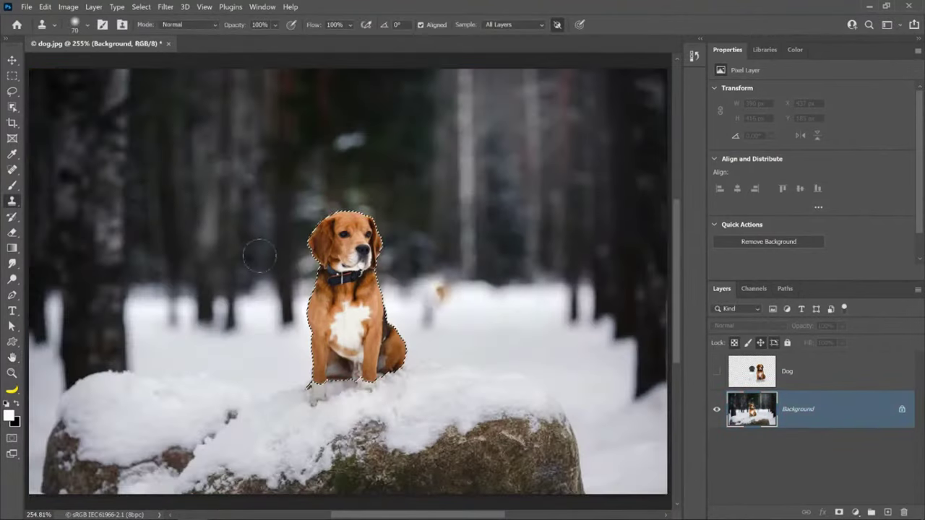
left_click(141, 6)
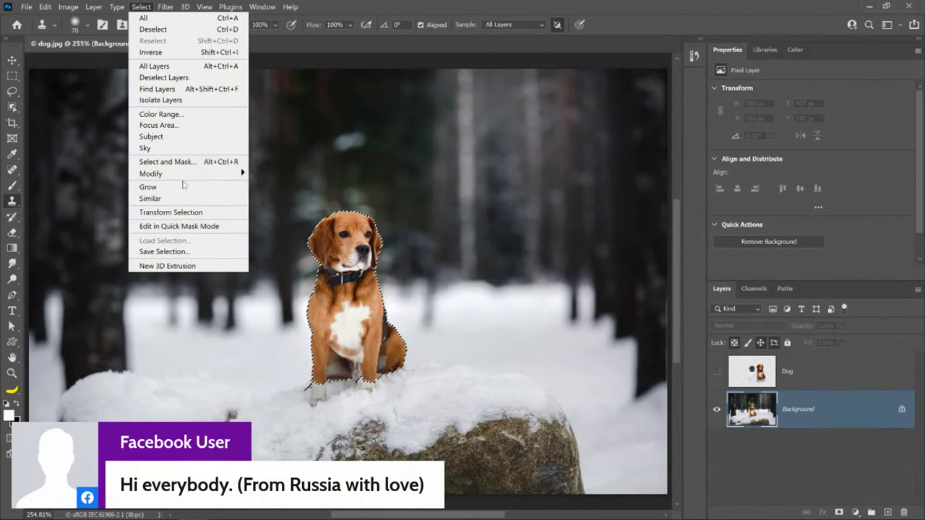
mouse_move(189, 174)
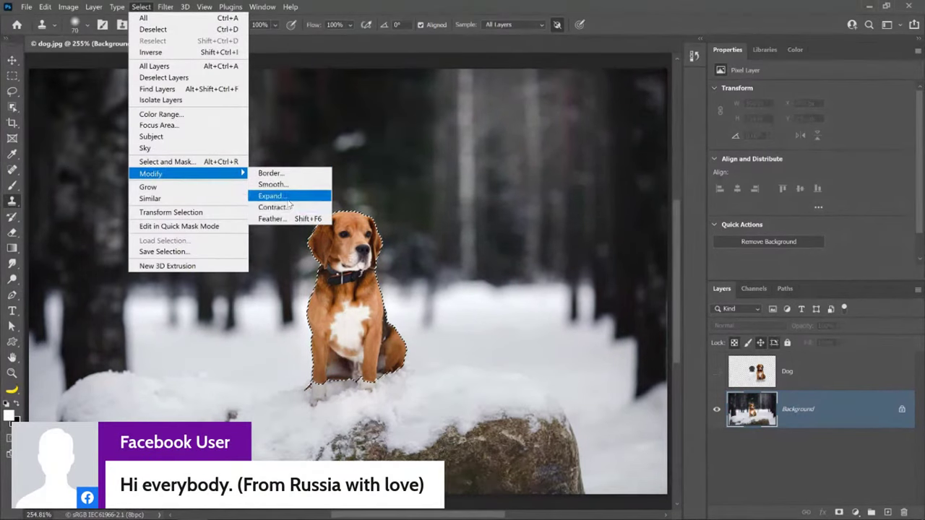
left_click(286, 196)
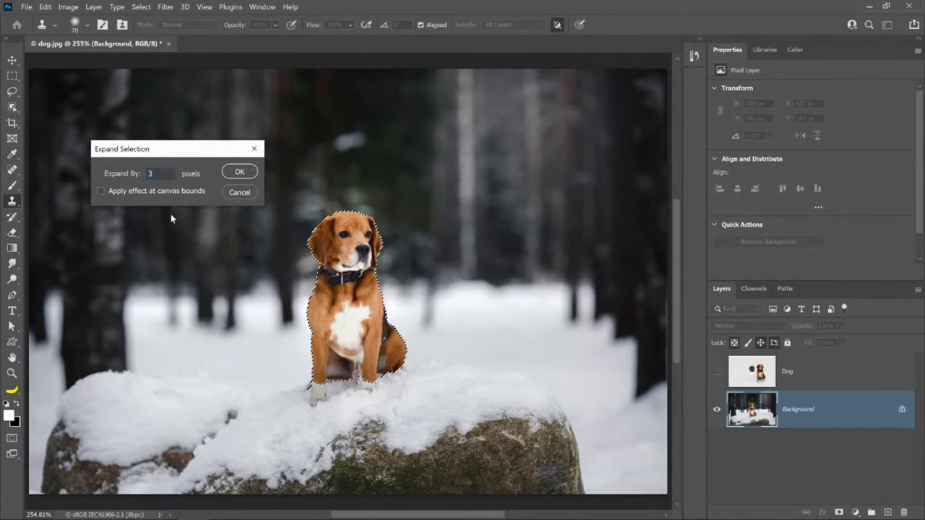
key("Up")
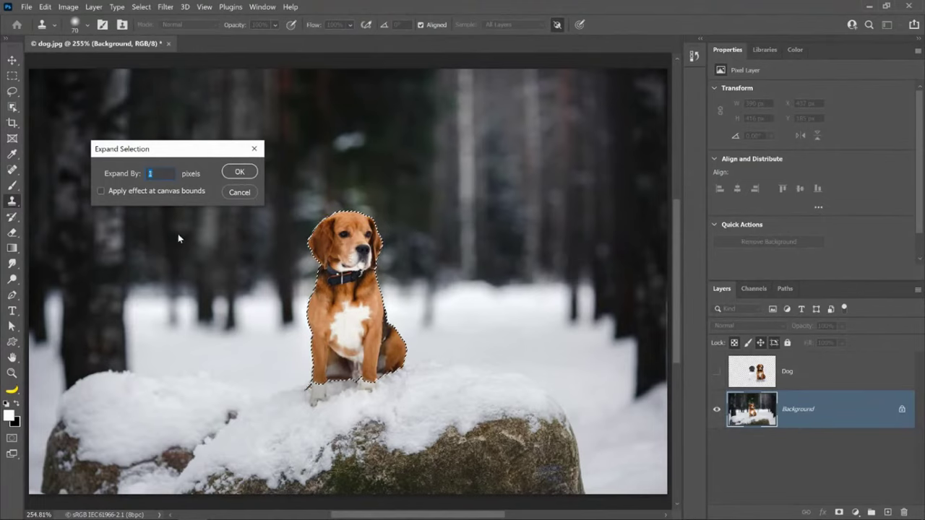
key("Up")
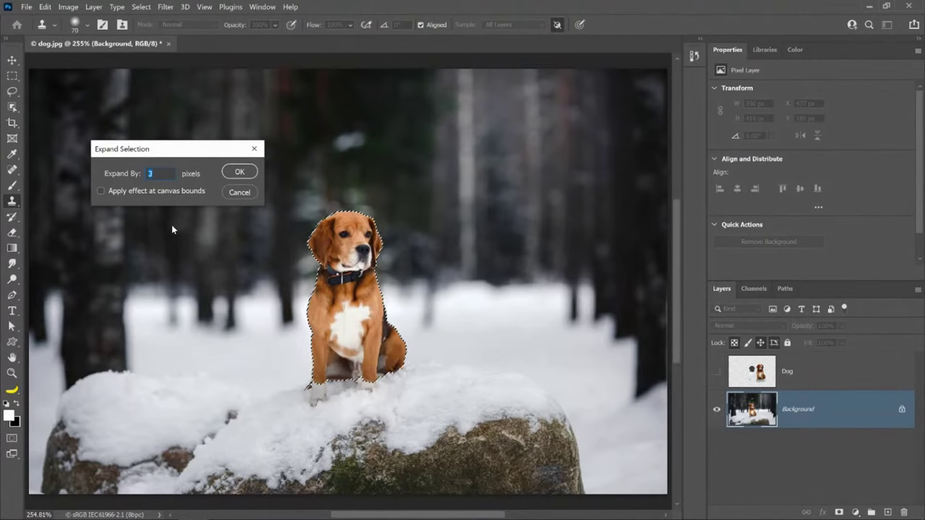
key("Up")
key("Up")
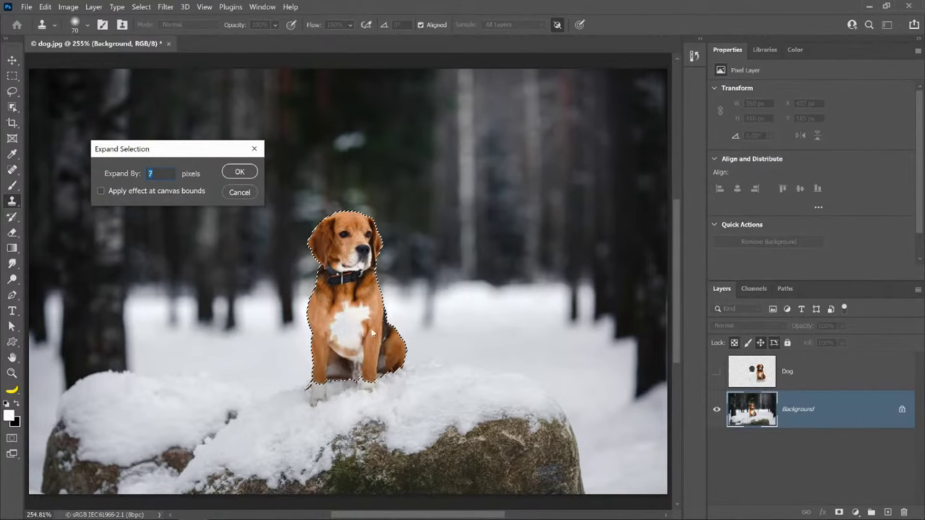
key("Up")
key("Up")
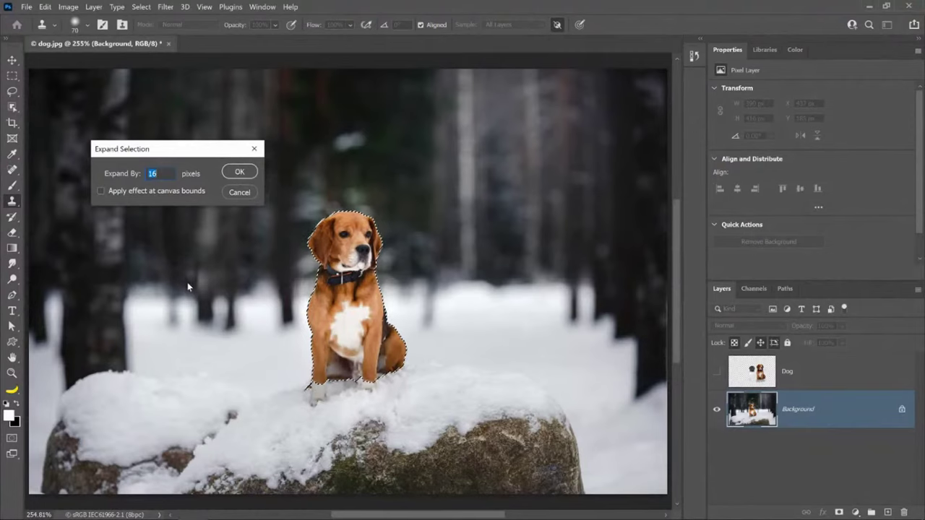
left_click(240, 171)
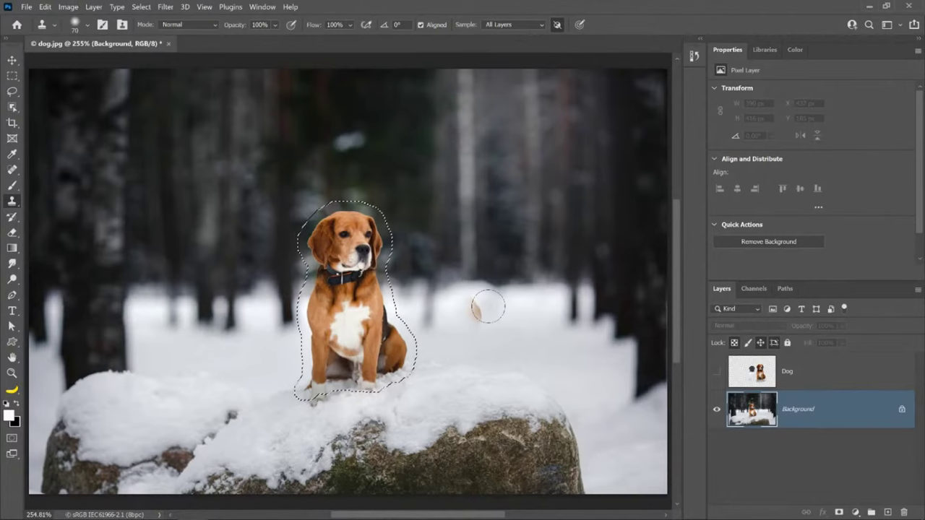
key("ctrl+z")
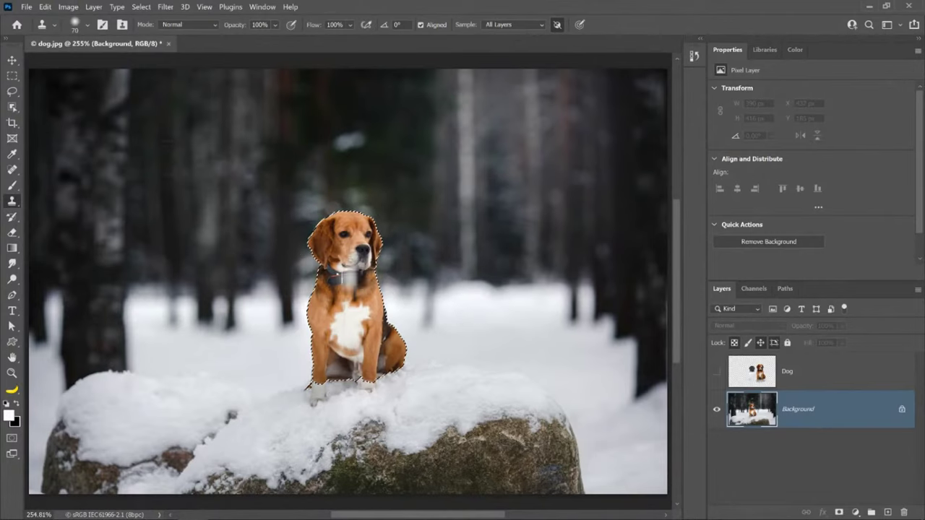
left_click(141, 7)
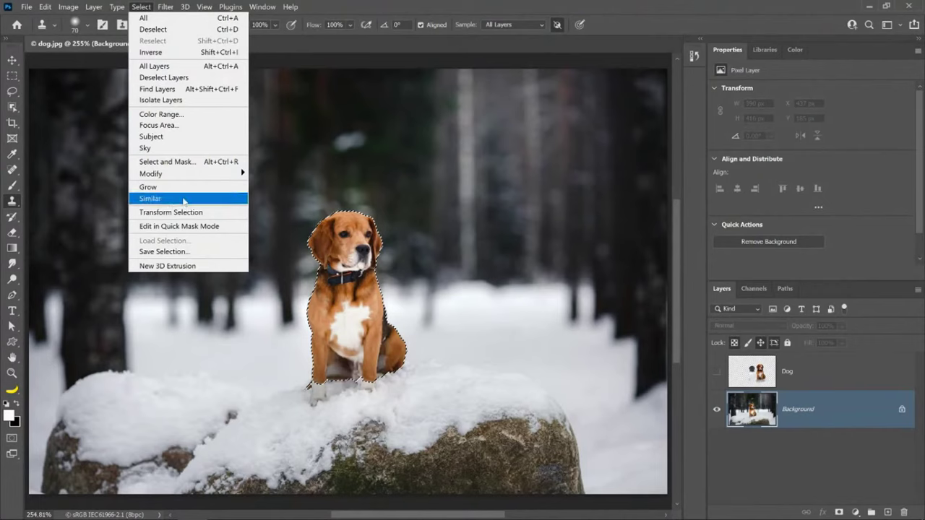
mouse_move(186, 174)
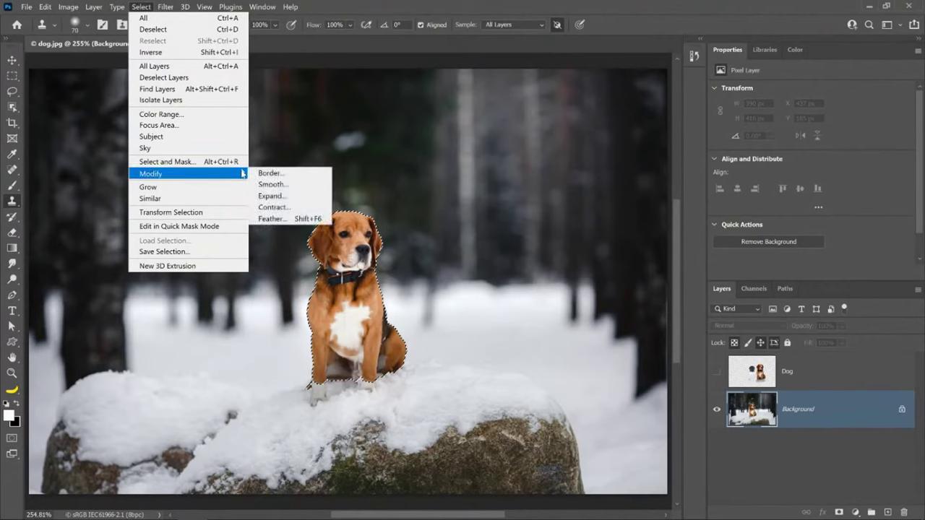
left_click(290, 196)
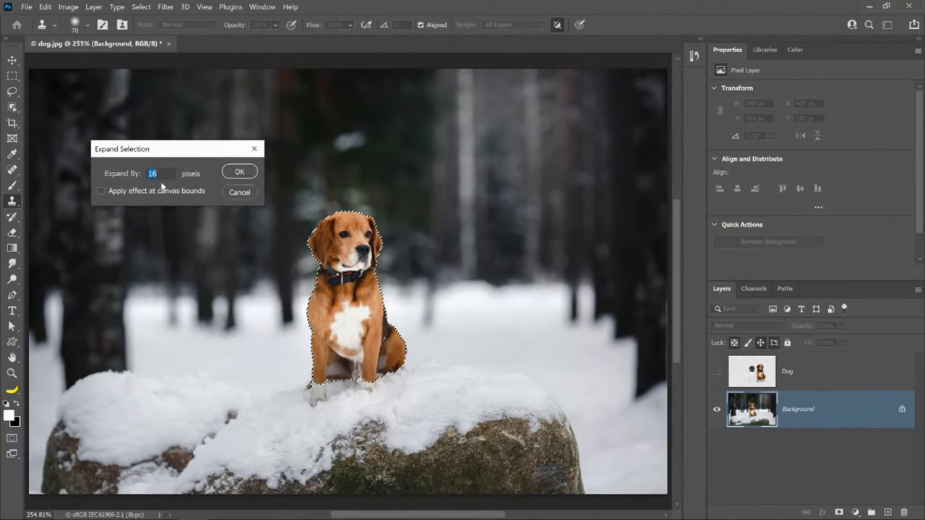
left_click(253, 173)
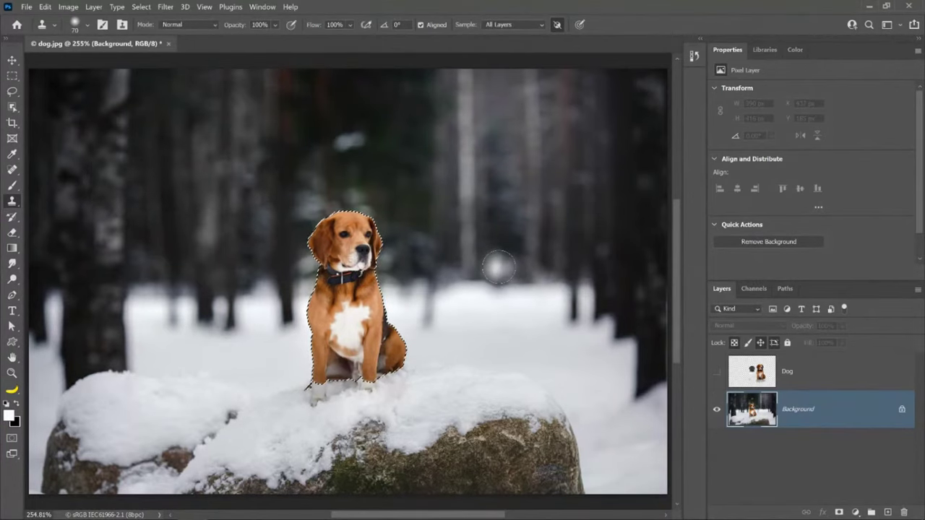
key("q")
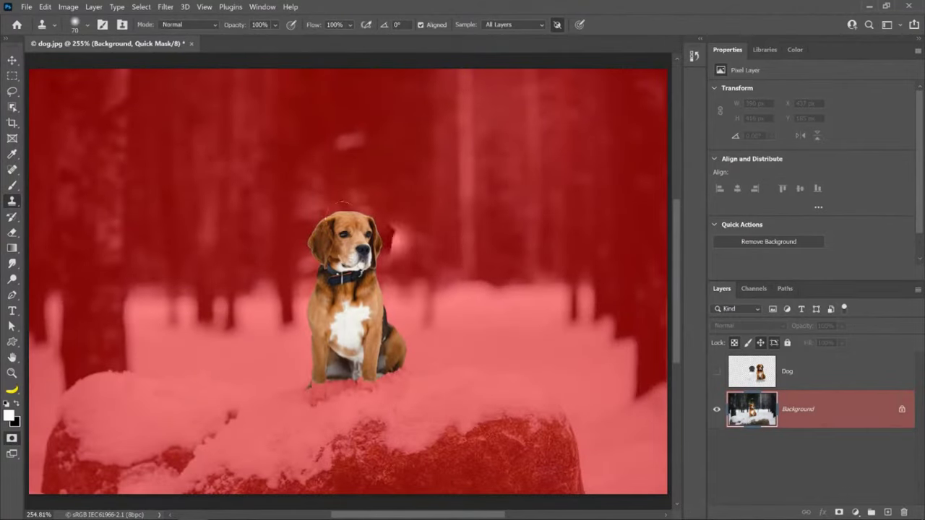
Apply a Maximum filter of about 4.5 px radius to the dog's Quick Mask.
left_click(165, 6)
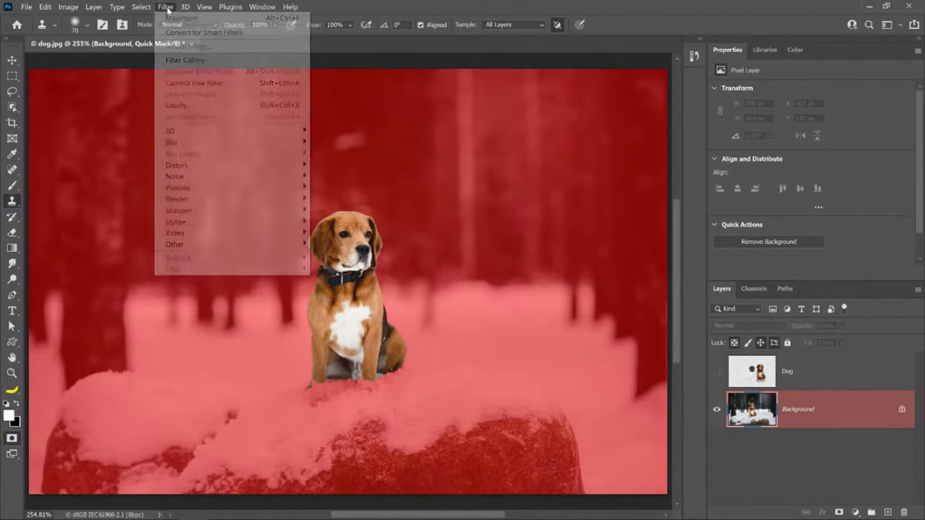
mouse_move(300, 248)
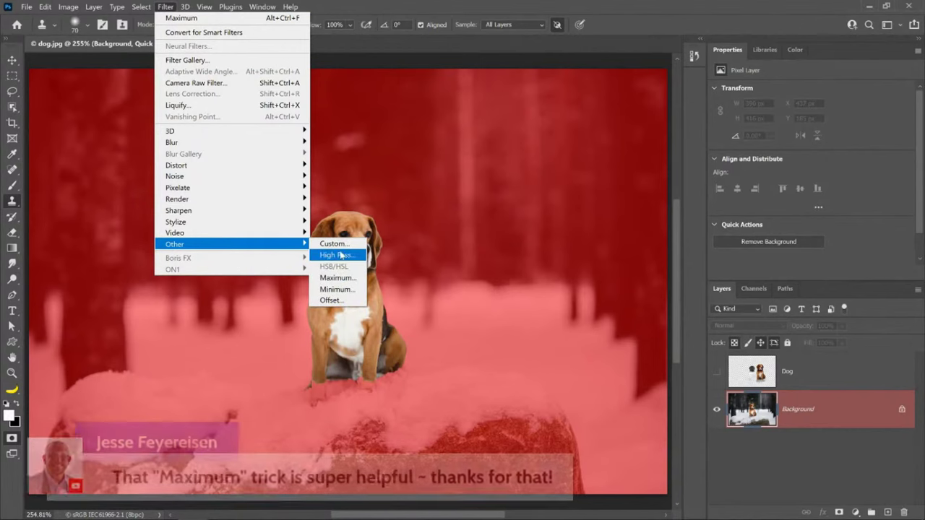
left_click(350, 283)
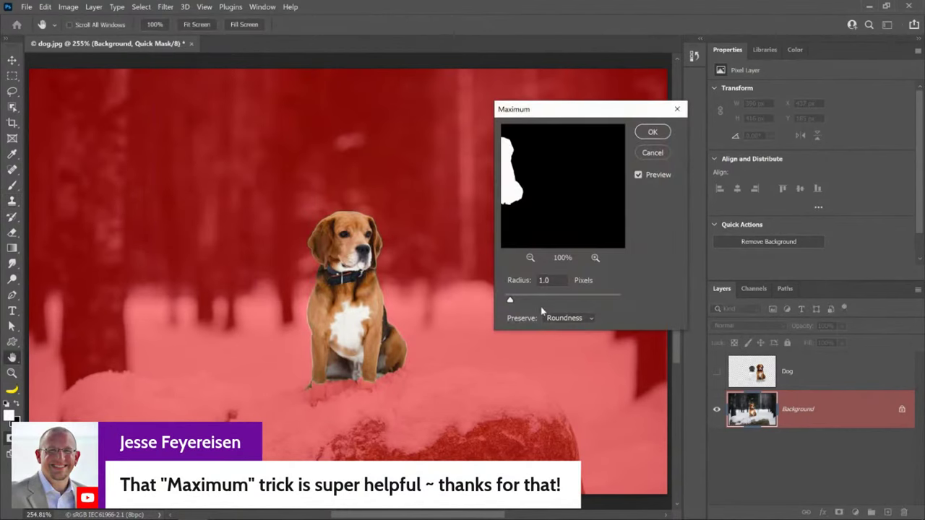
left_click_drag(508, 301, 533, 303)
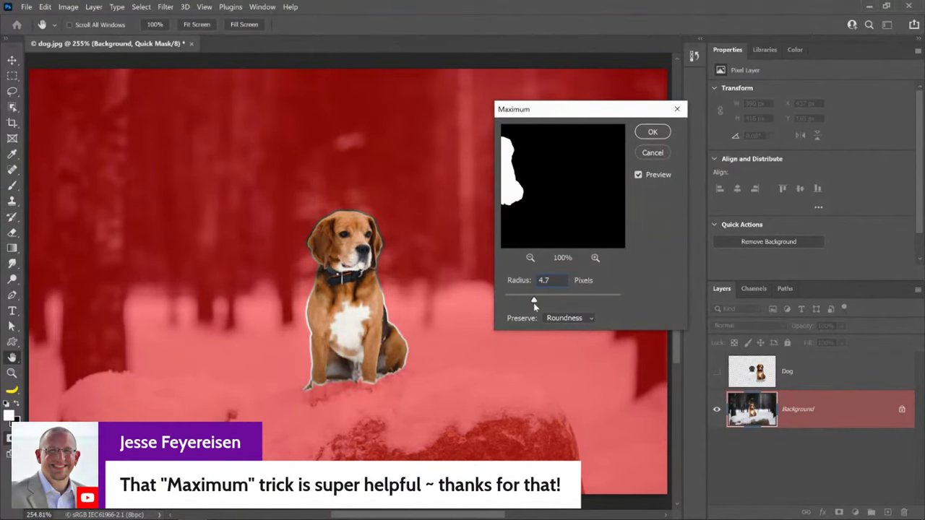
type("16")
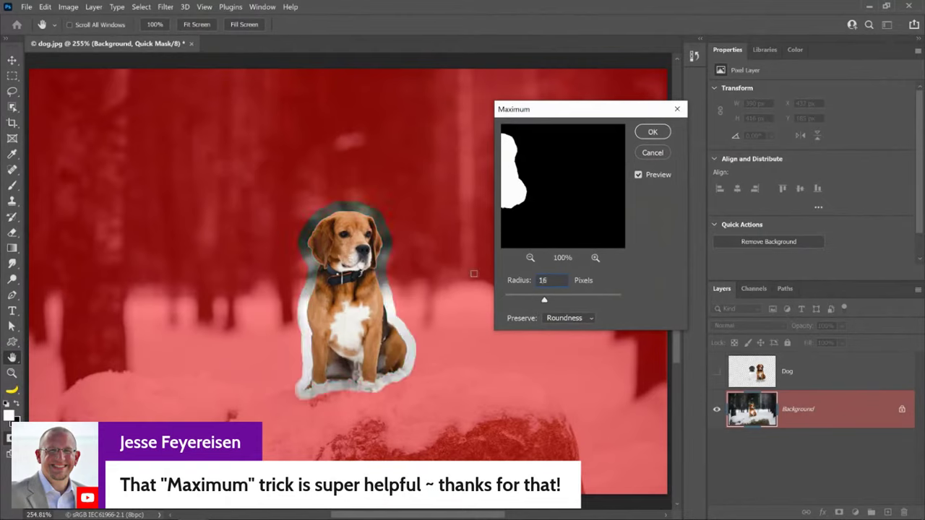
double_click(559, 281)
type("5")
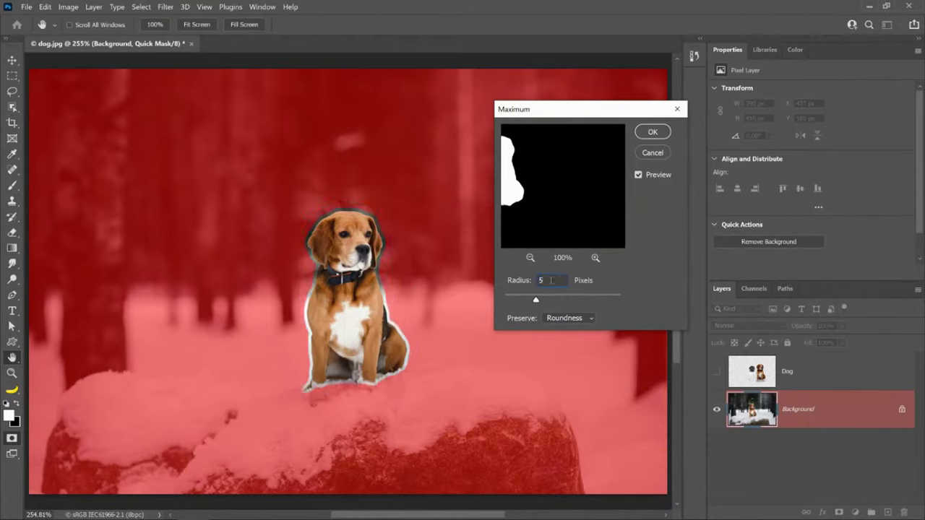
key("Down")
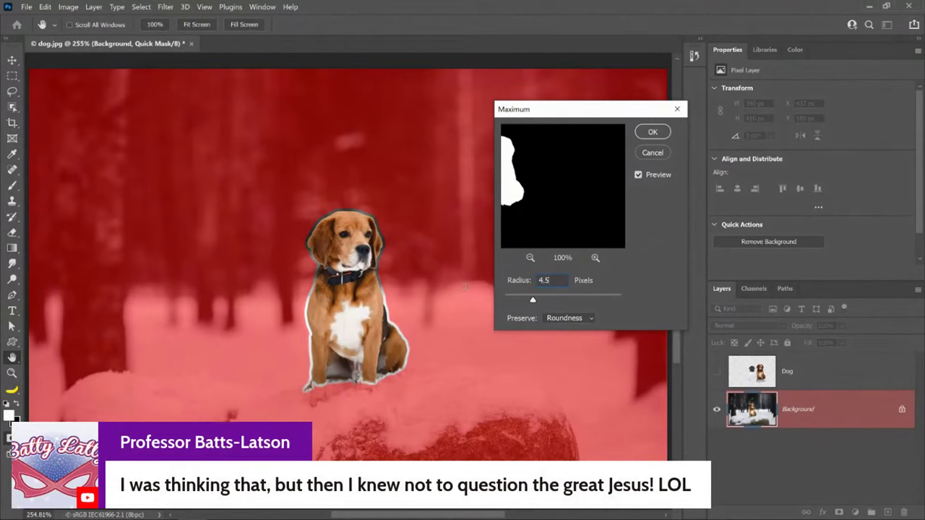
left_click(651, 132)
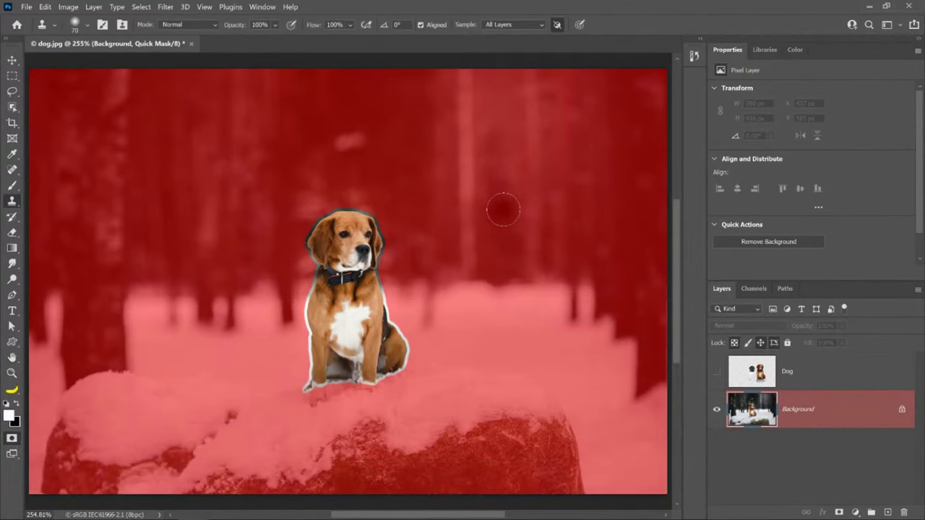
Exit Quick Mask, inspect without the selection, and restore it.
key("q")
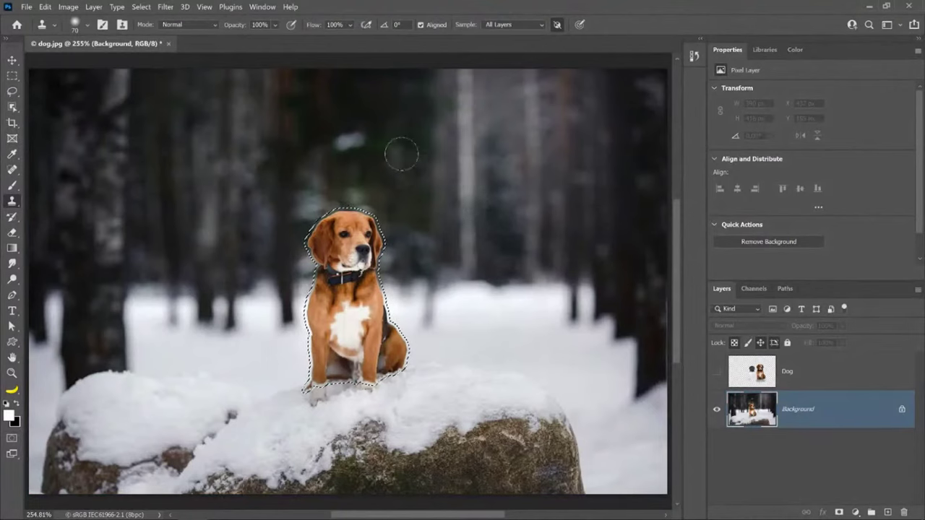
key("ctrl+d")
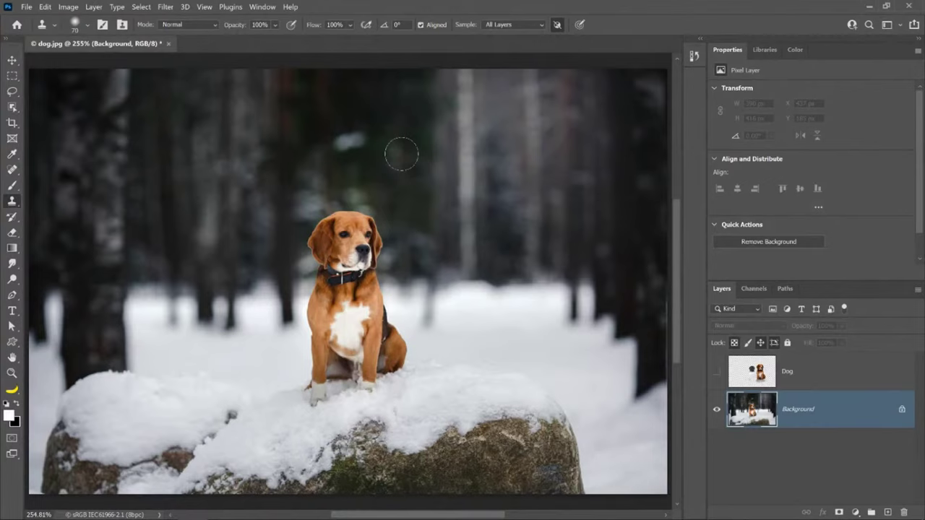
left_click(751, 372, "ctrl")
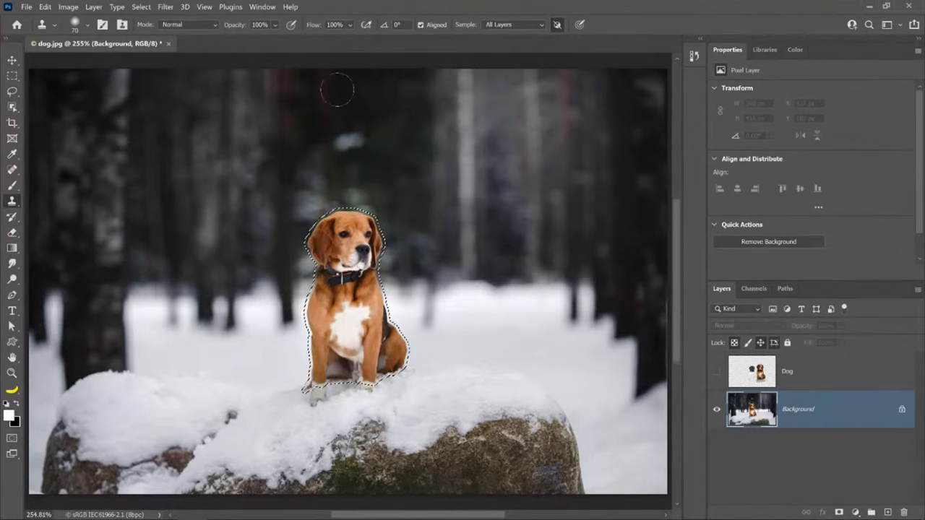
Apply a 5.7 px Minimum filter to the dog's Quick Mask and return to the selection.
key("q")
left_click(167, 7)
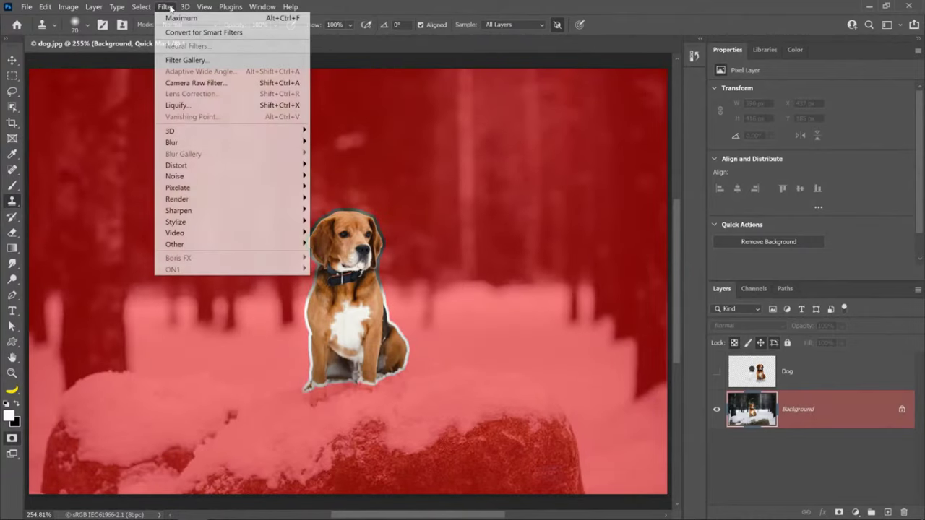
left_click(169, 7)
left_click(166, 7)
mouse_move(207, 250)
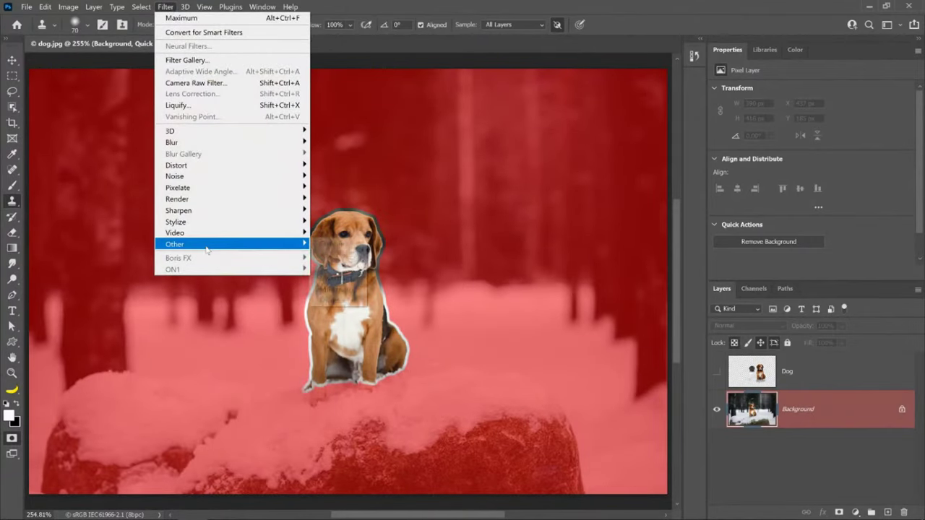
left_click(333, 292)
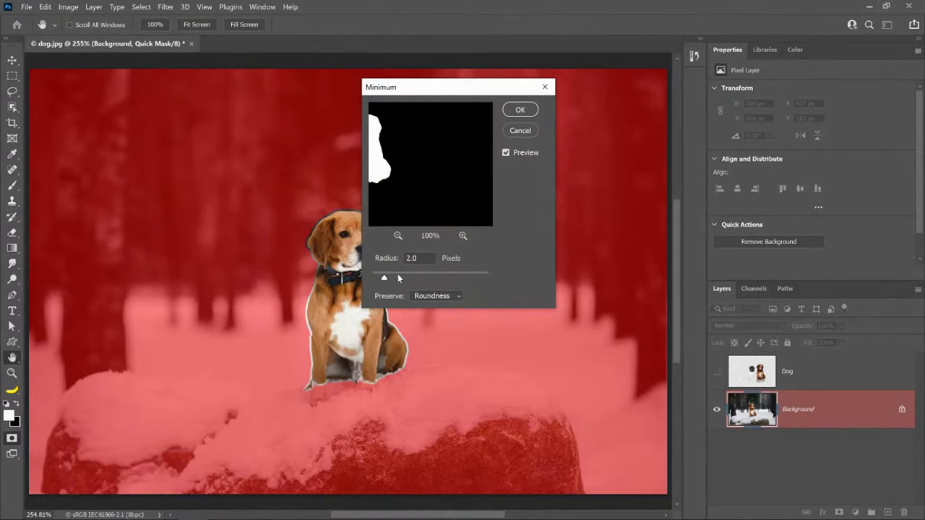
mouse_move(384, 279)
left_mouse_down()
mouse_move(425, 281)
mouse_move(370, 277)
mouse_move(401, 279)
left_mouse_up()
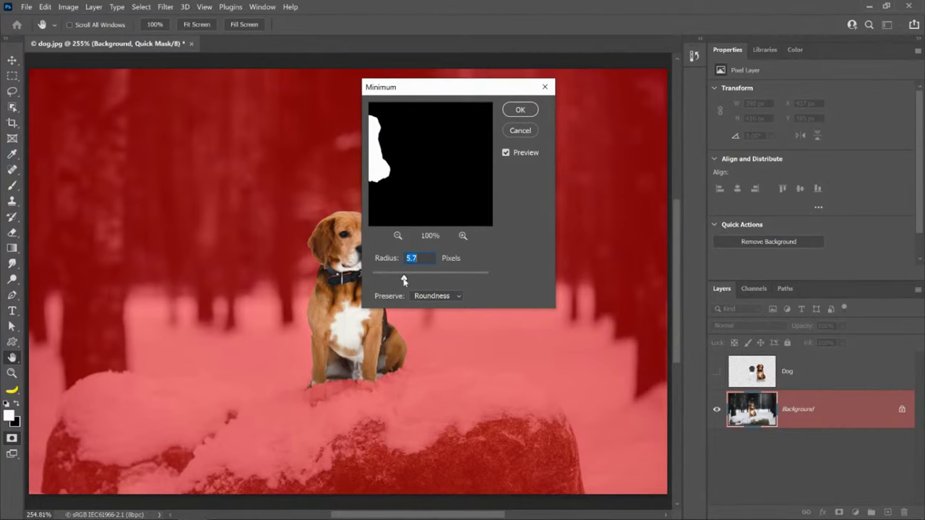
left_click(520, 109)
key("q")
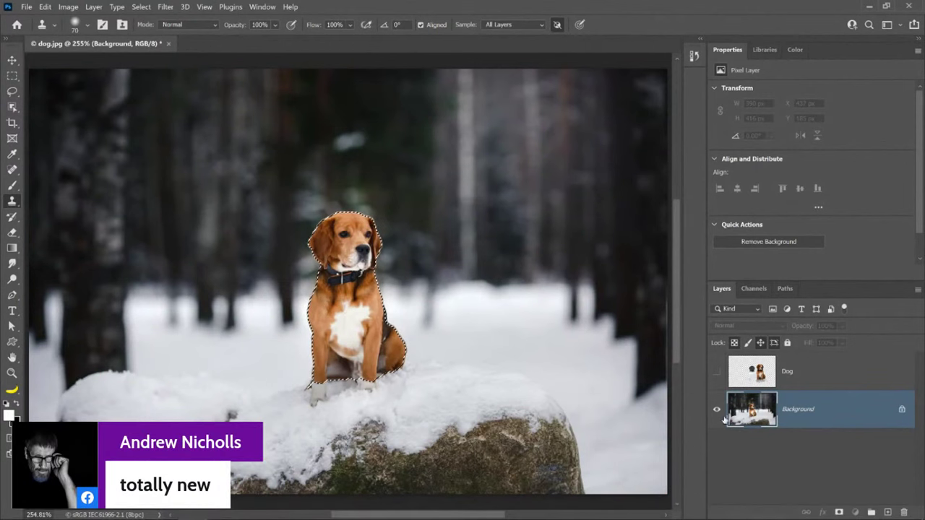
left_click(770, 377)
left_click(846, 409)
left_click(840, 512)
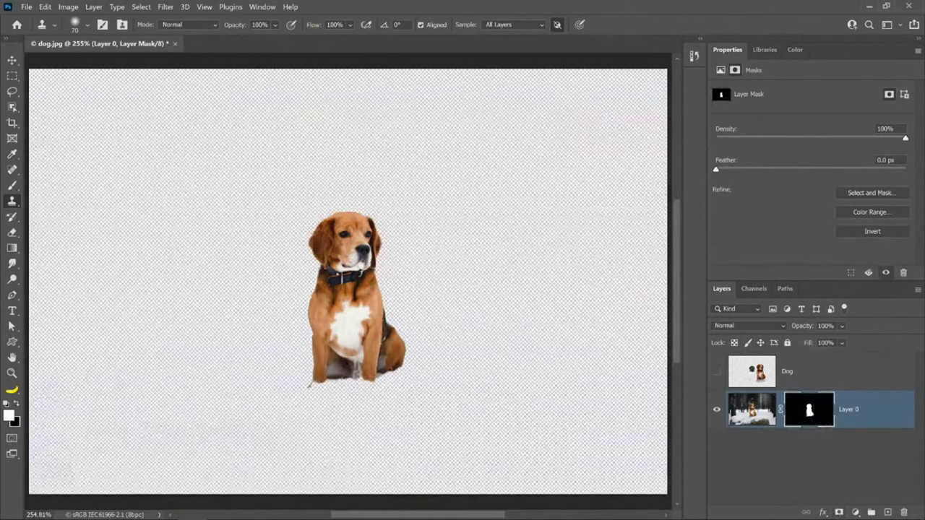
left_click(855, 512)
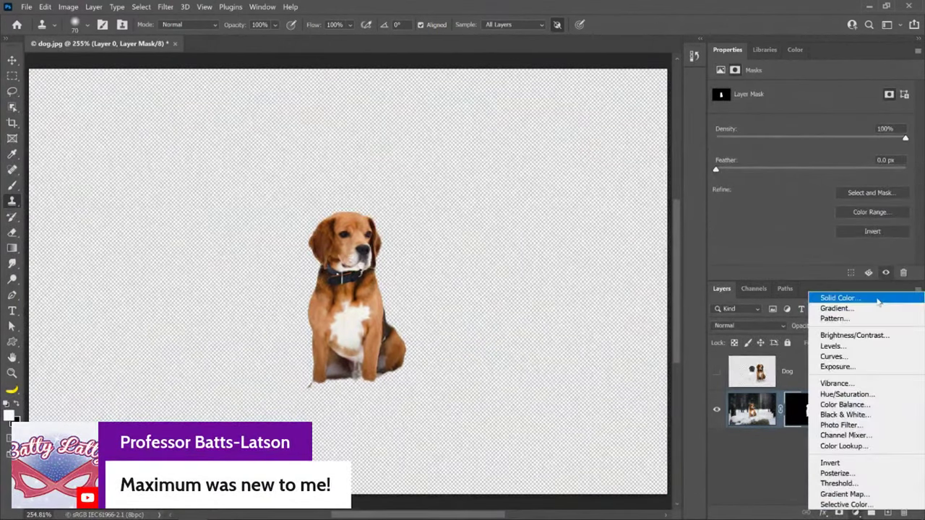
left_click(867, 298)
left_click(83, 402)
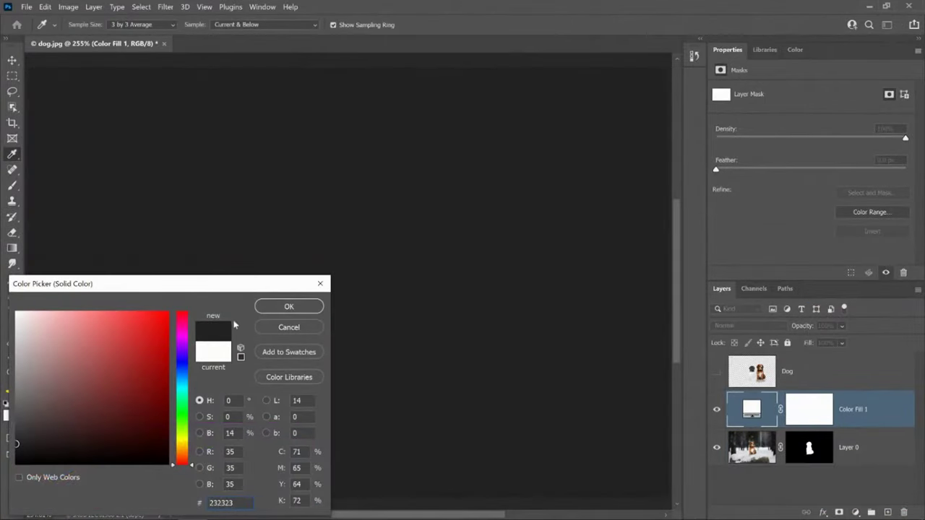
left_click(289, 307)
left_click_drag(757, 415, 752, 456)
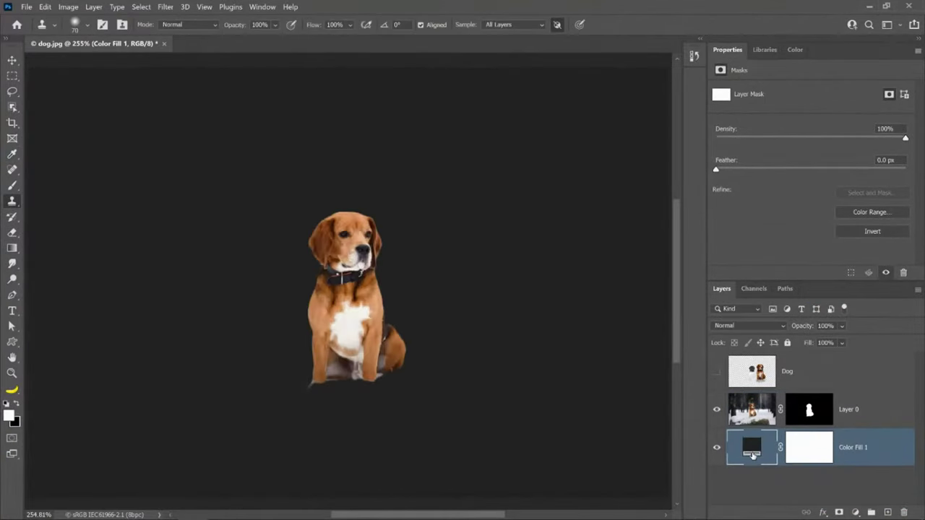
left_click(11, 373)
left_click(296, 325)
left_click_drag(296, 326, 300, 324)
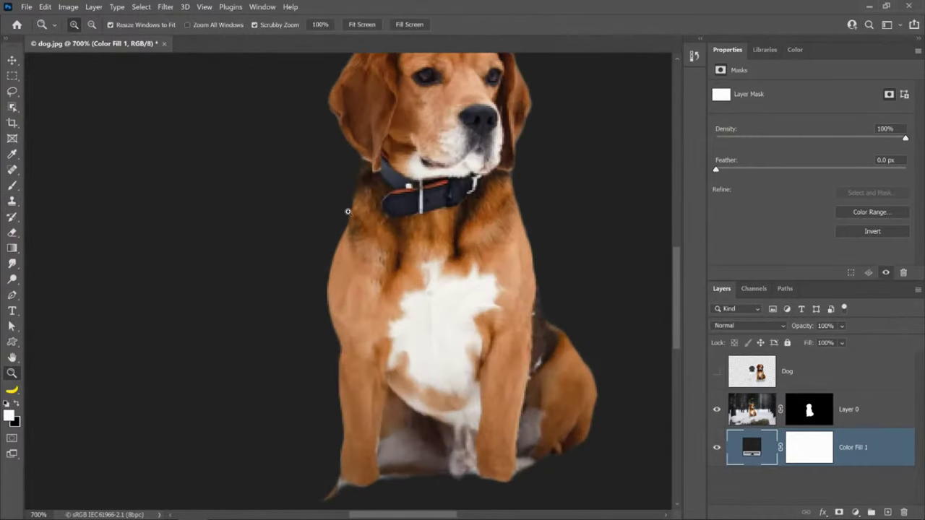
right_click(348, 218)
left_click(365, 218)
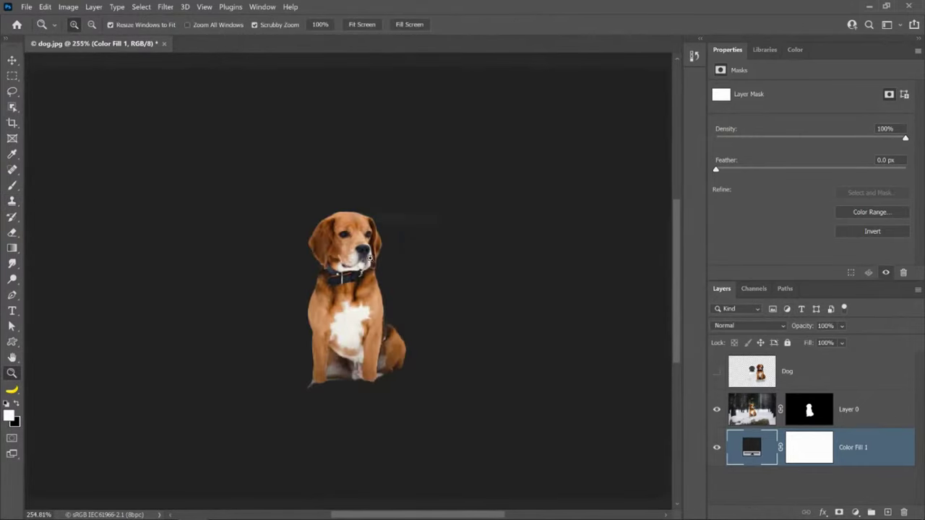
double_click(808, 454)
left_click(523, 166)
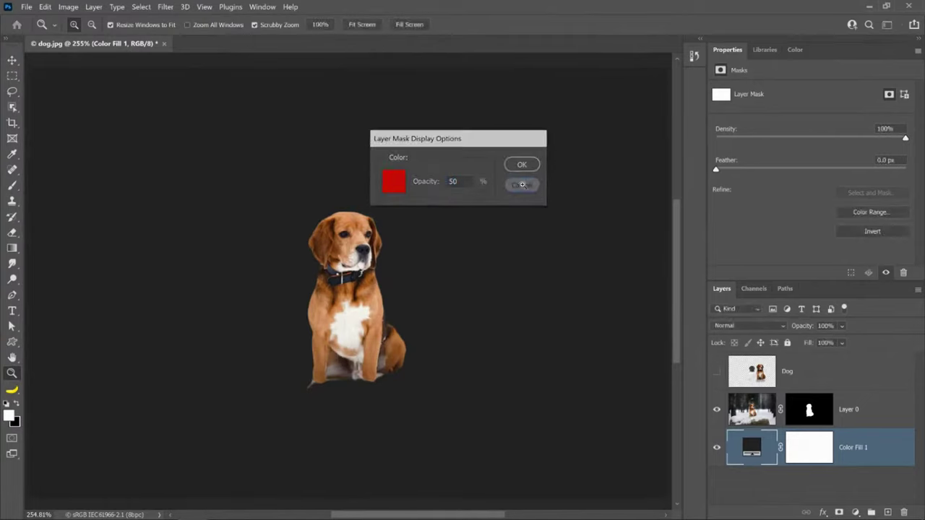
left_click_drag(806, 460, 903, 511)
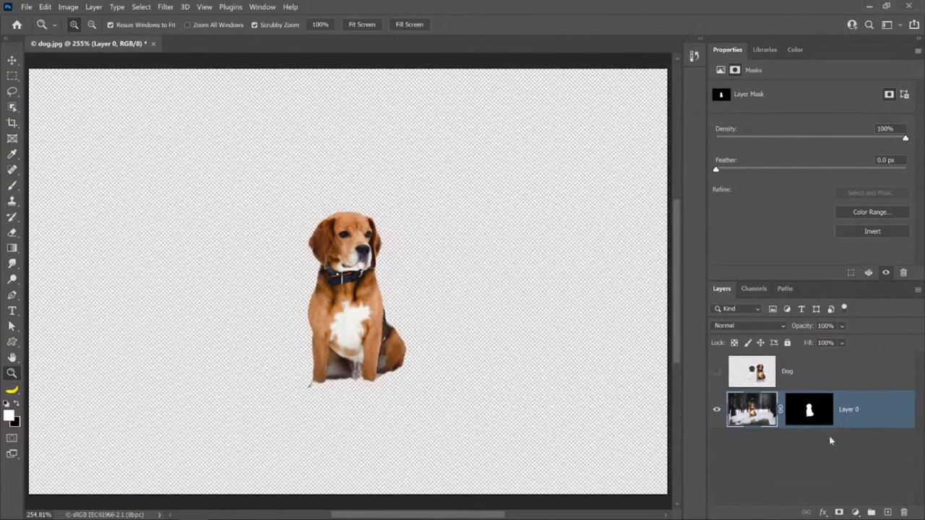
left_click(815, 420)
right_click(815, 421)
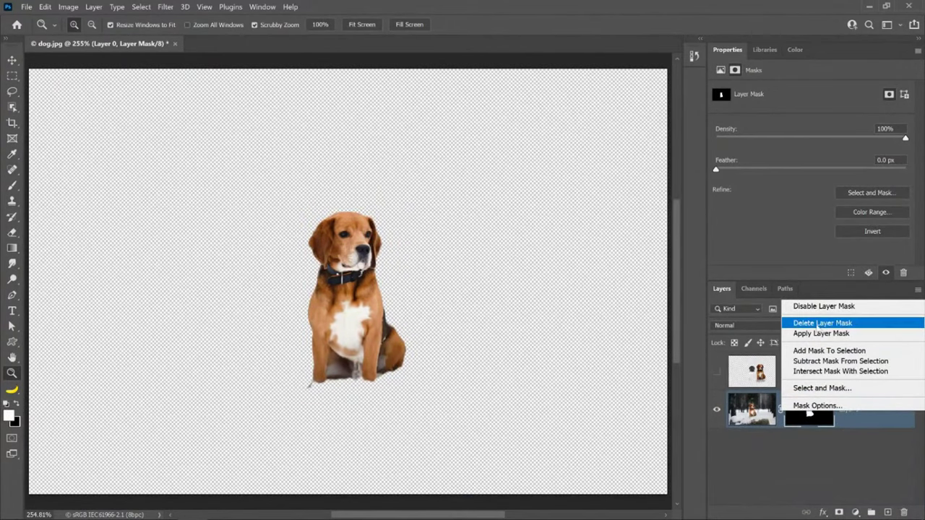
left_click(696, 351)
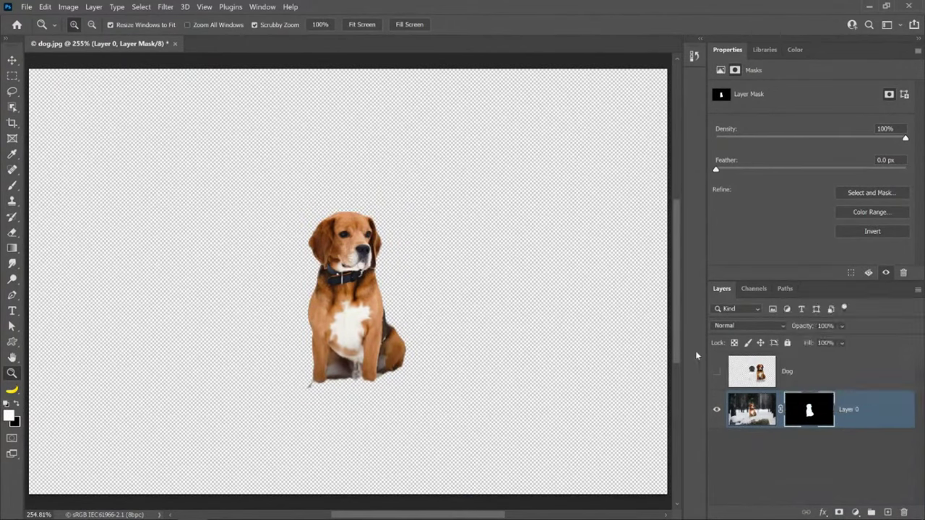
key("ctrl+z")
key("ctrl+z")
key("ctrl+z")
key("ctrl+z")
key("ctrl+z")
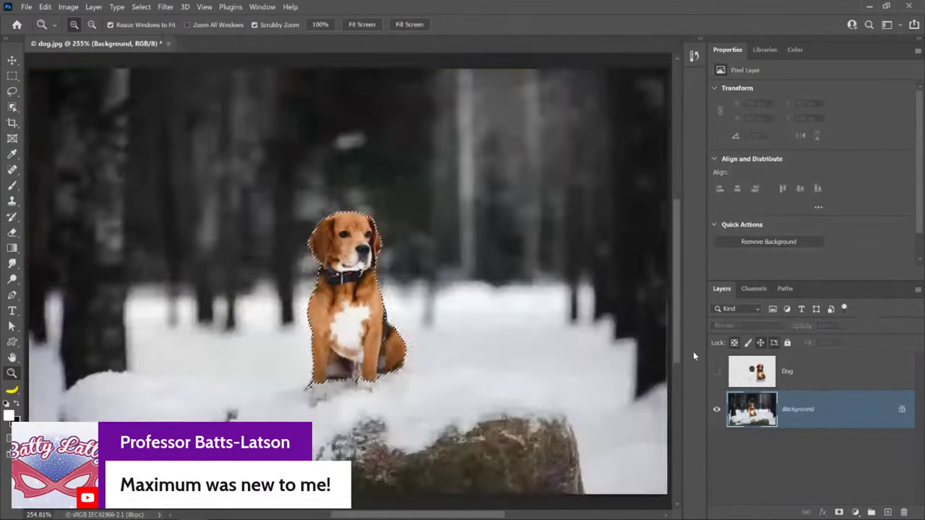
key("ctrl+z")
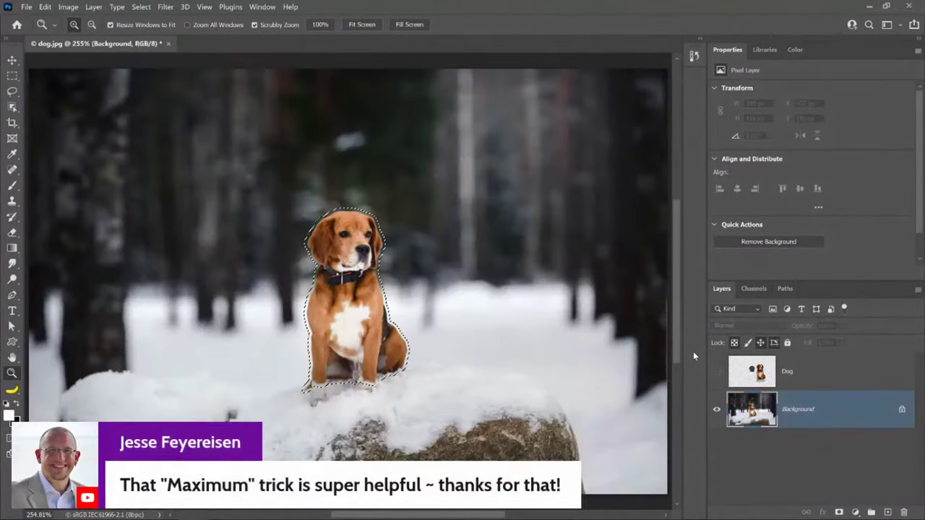
Switch between the Dog and Background layers and check the selection in Quick Mask.
left_click(768, 376)
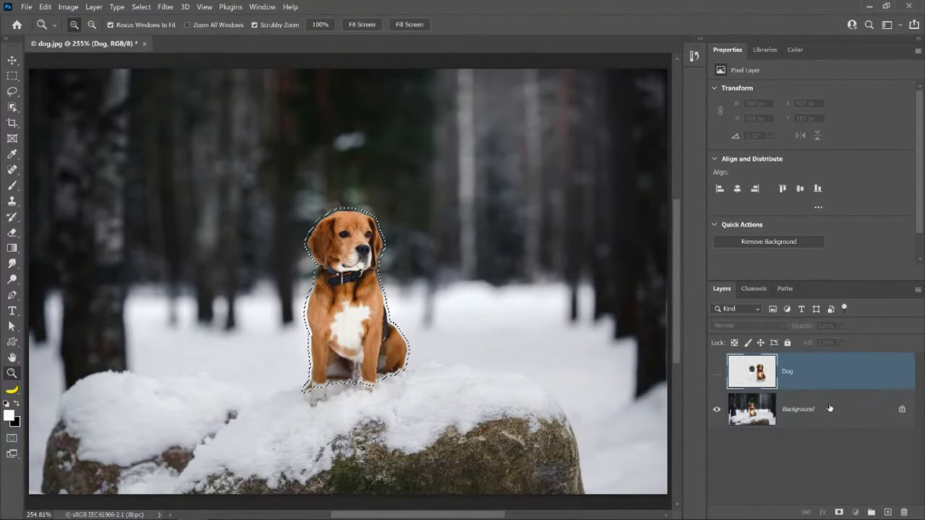
left_click(780, 417)
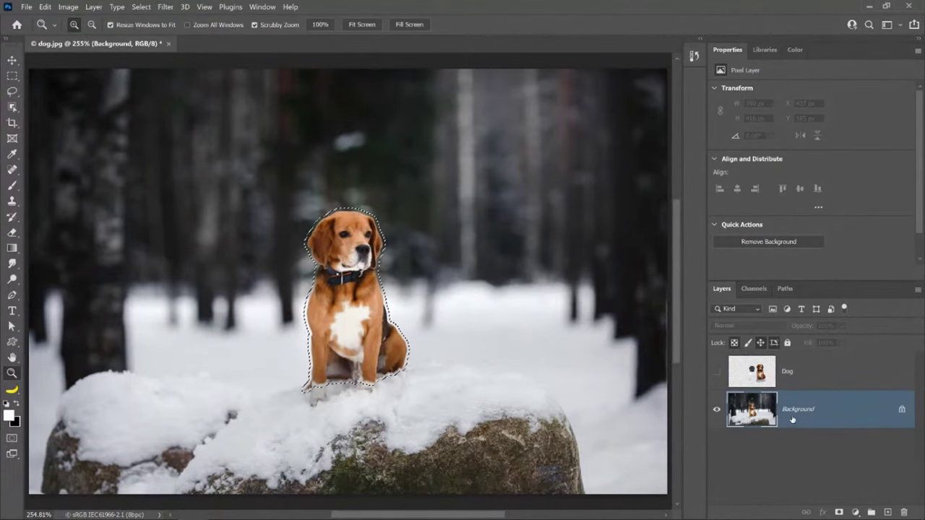
key("q")
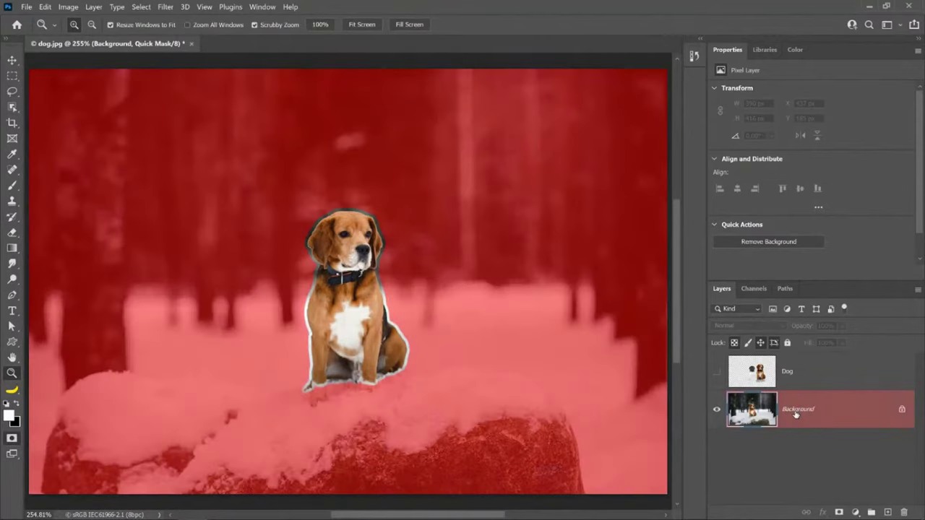
key("q")
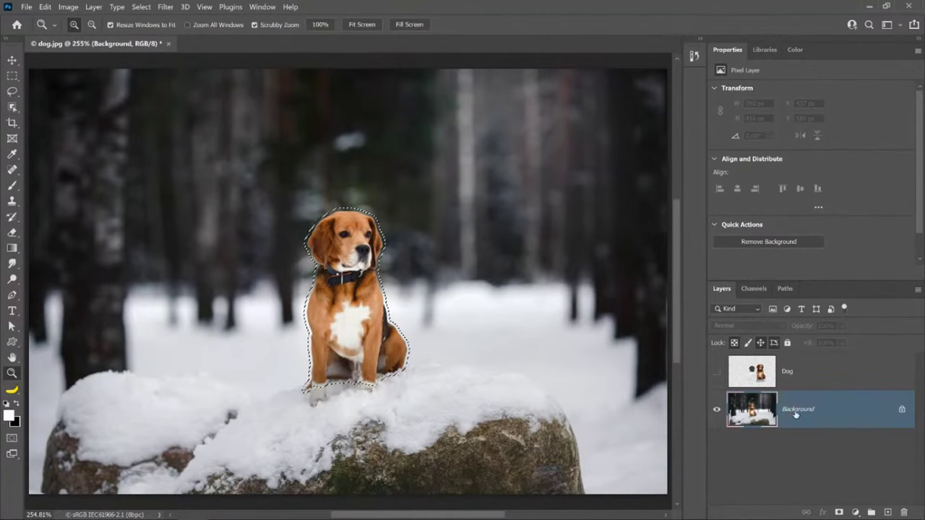
Preview a Maximum filter on the selection, cancel it, and clear the selection.
left_click(171, 9)
mouse_move(224, 247)
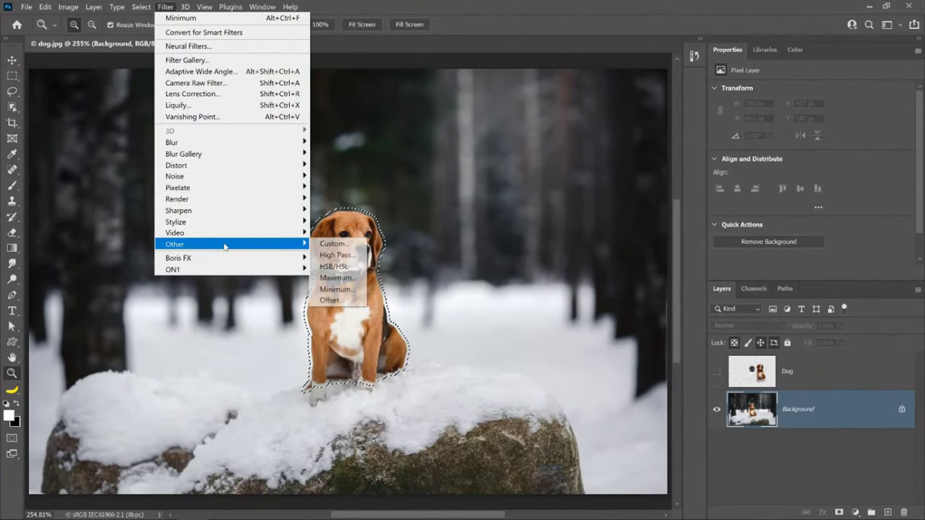
left_click(338, 278)
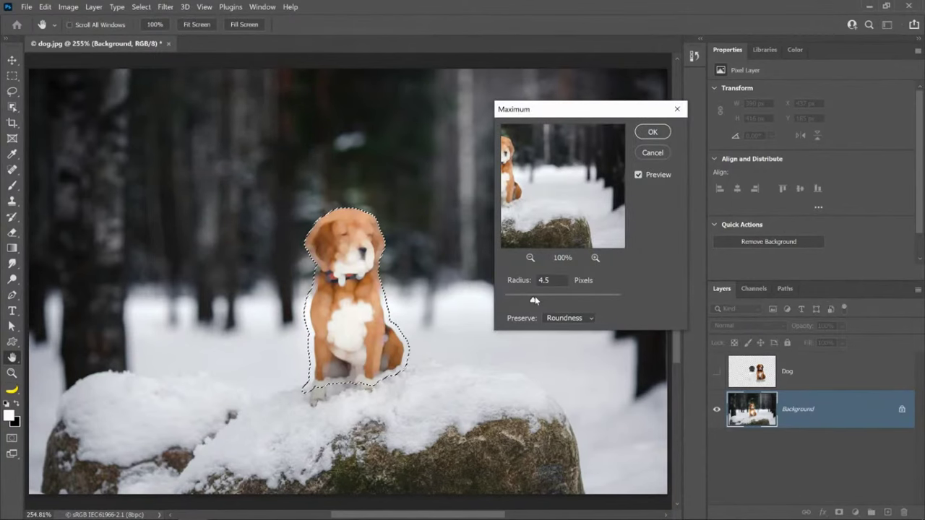
left_click_drag(534, 300, 504, 300)
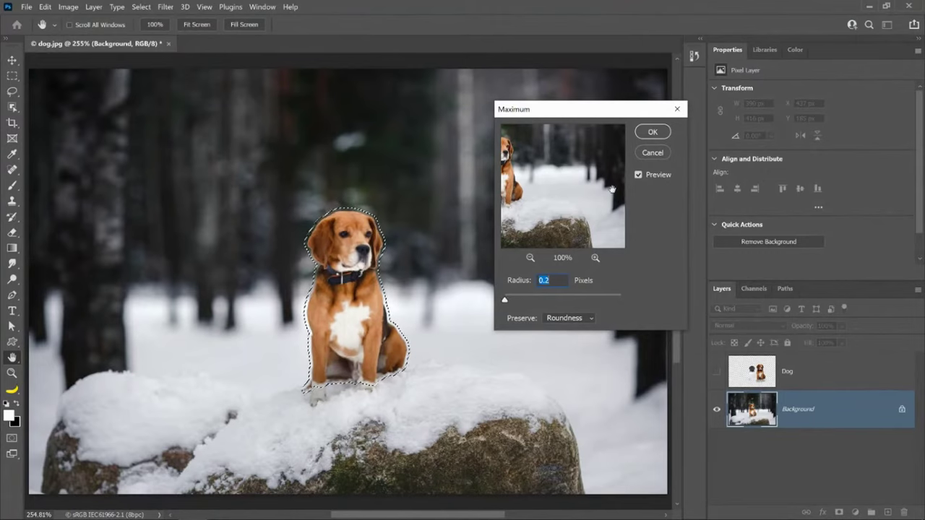
left_click(653, 152)
key("z")
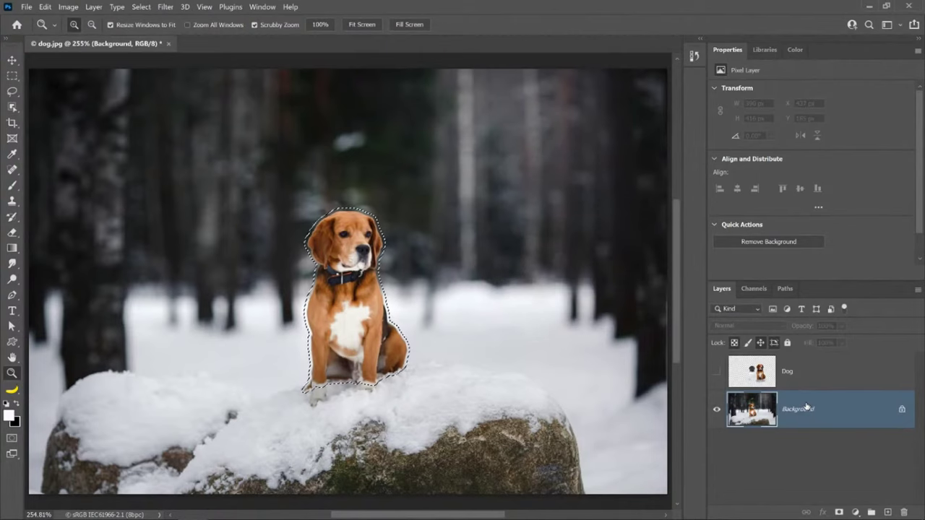
key("ctrl+d")
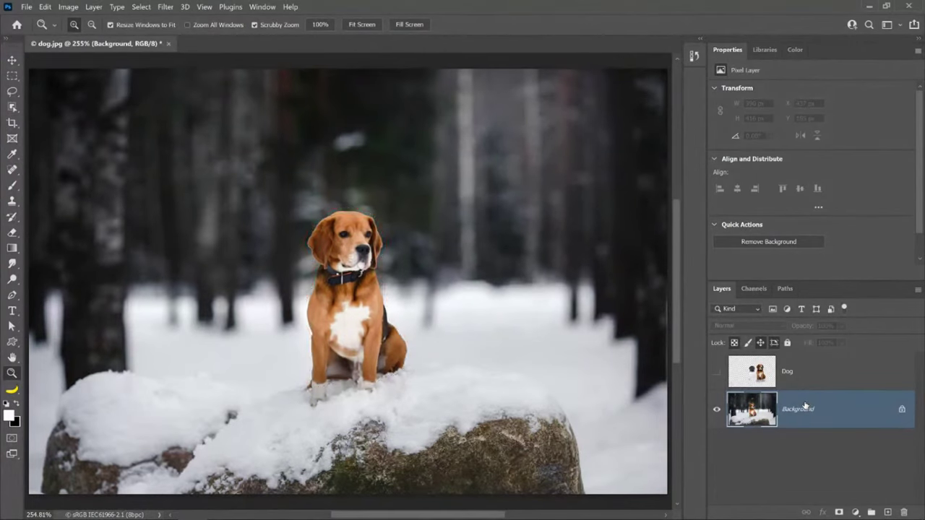
Save the dog selection as a white-filled Alpha 1 channel, then return to RGB and Layers.
key("q")
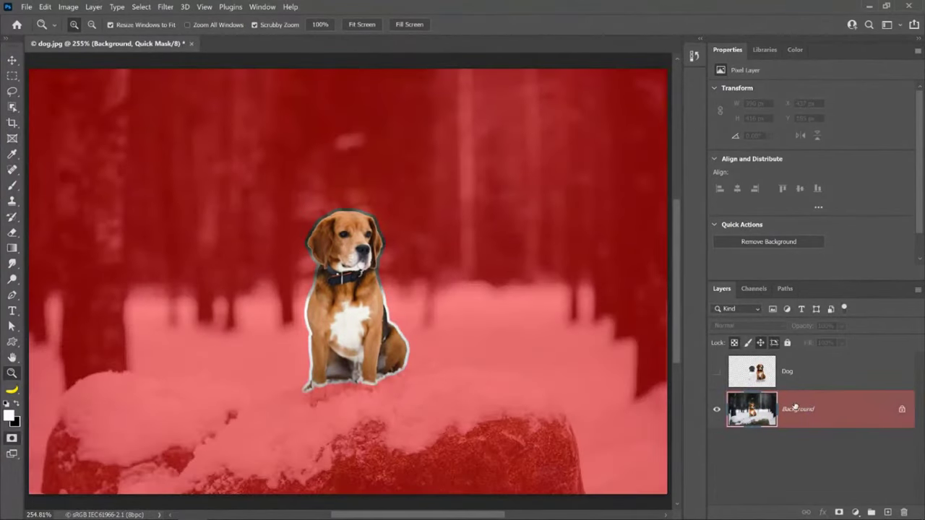
left_click(755, 290)
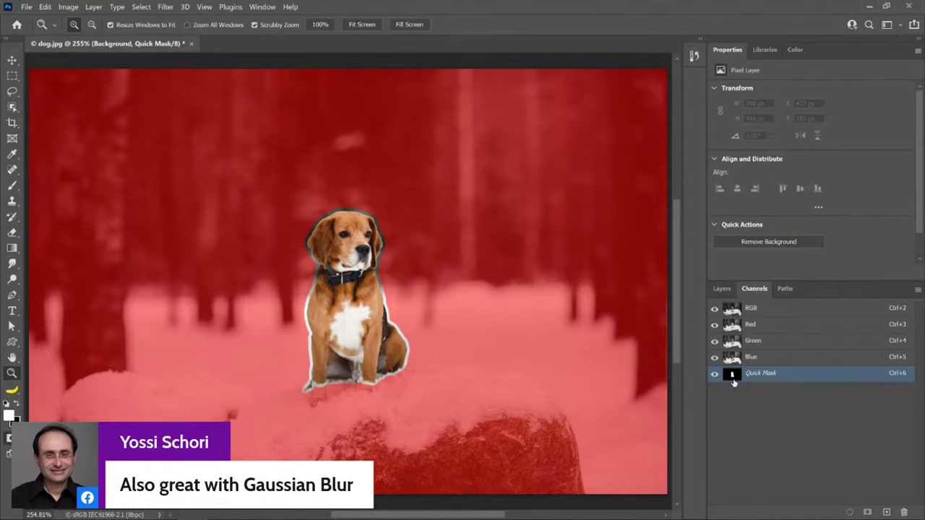
left_click(886, 512)
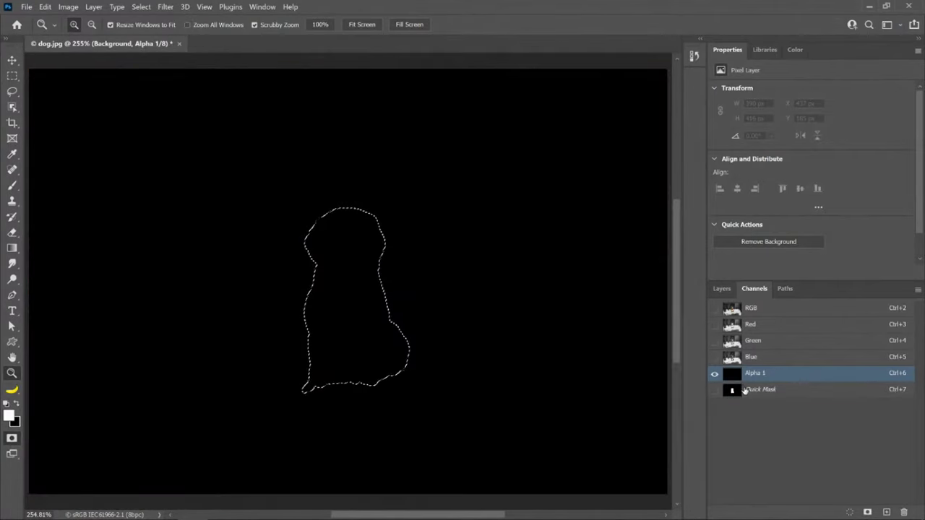
key("alt+BackSpace")
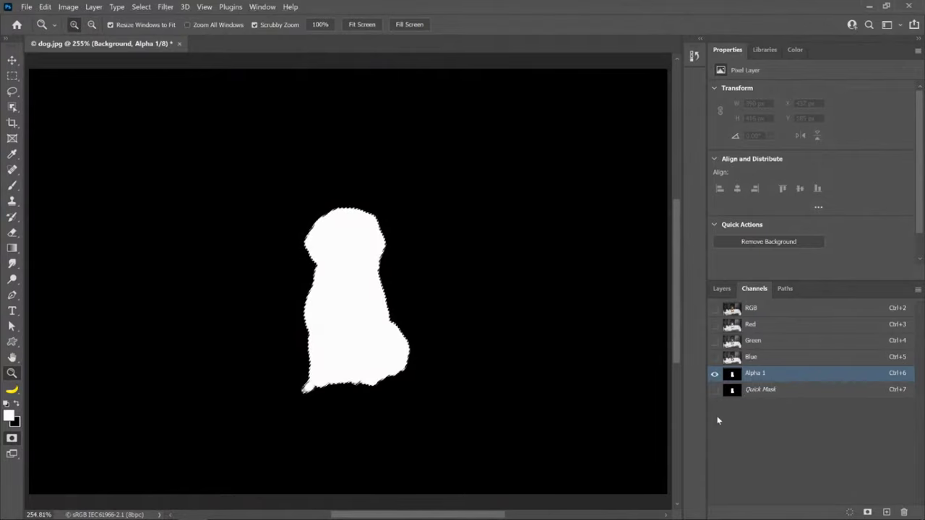
left_click(754, 391)
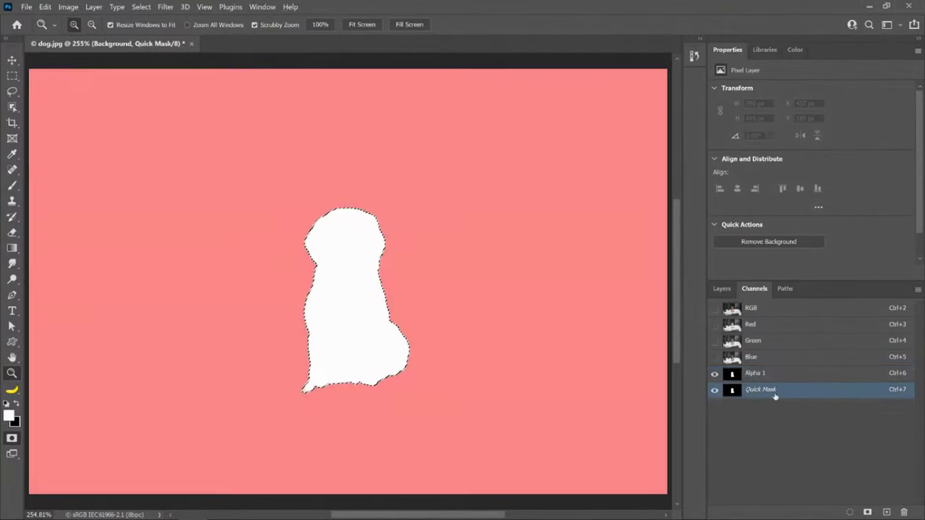
key("q")
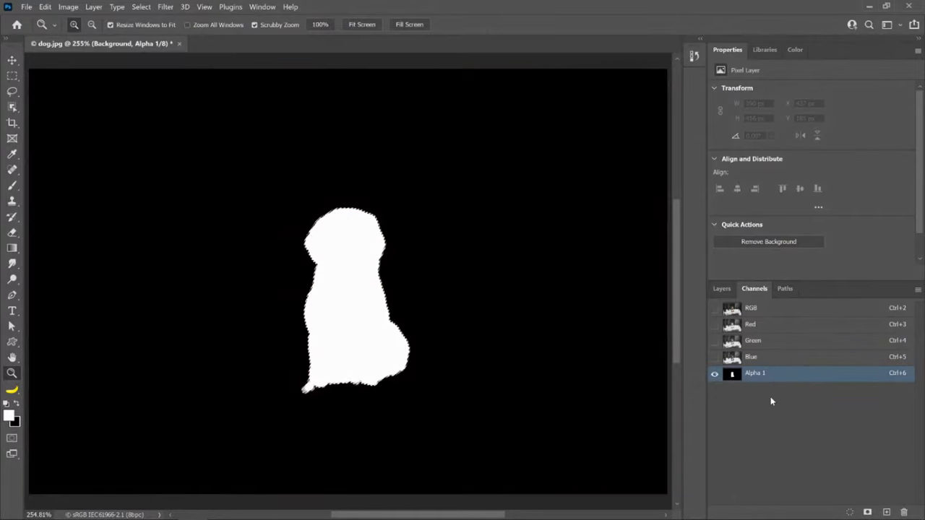
key("q")
key("q")
key("q")
key("q")
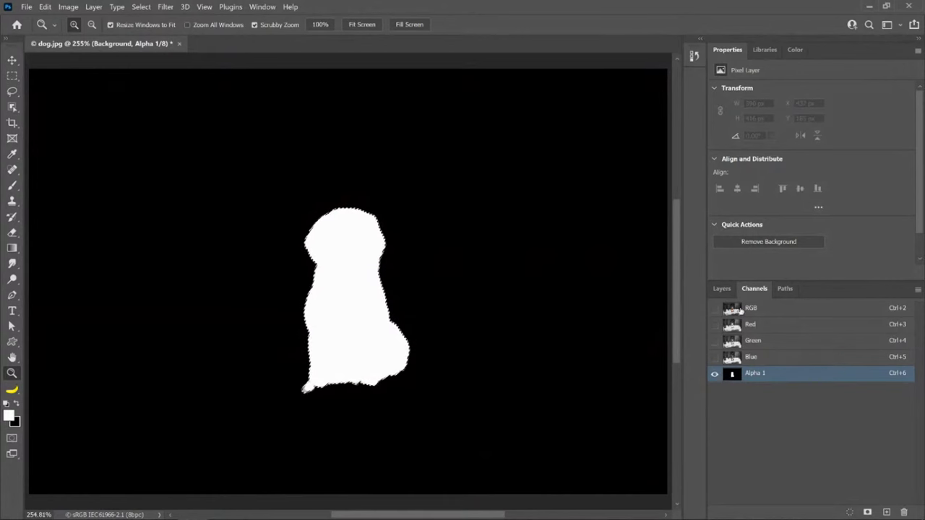
left_click(722, 308)
left_click(722, 289)
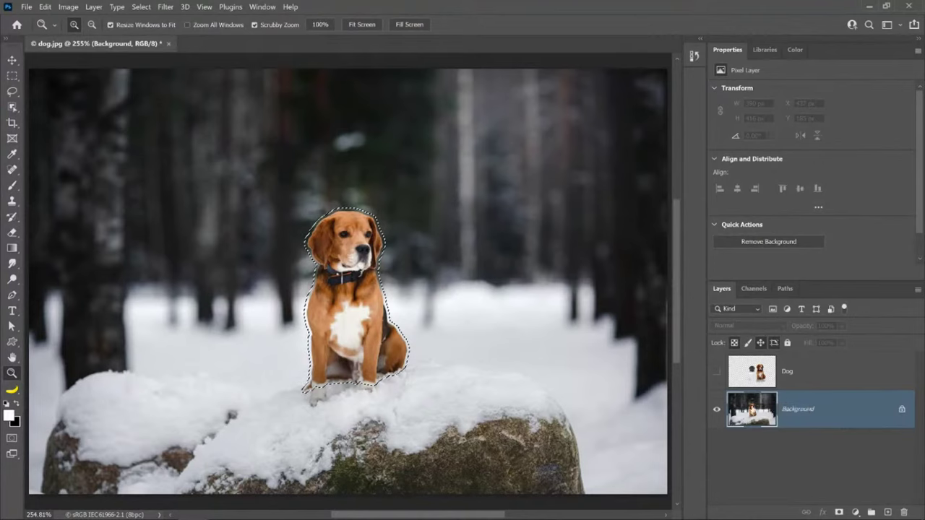
left_click(167, 7)
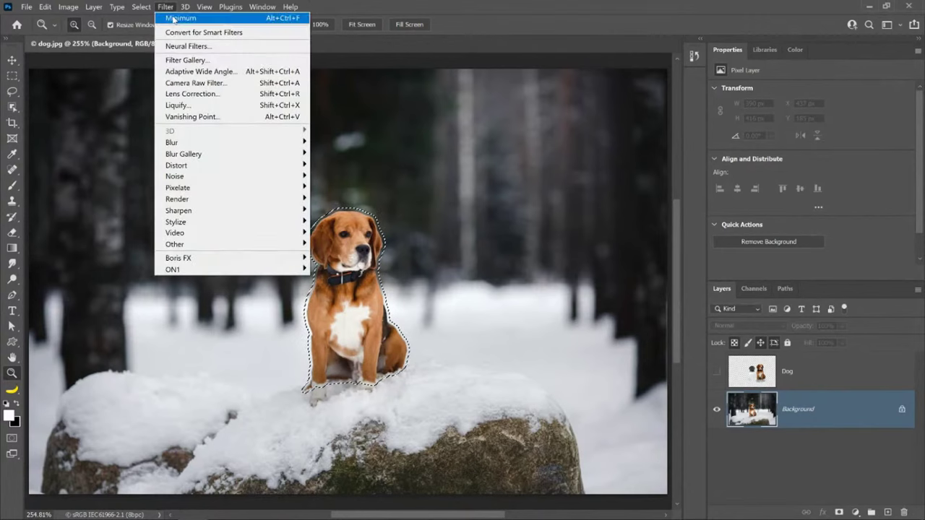
mouse_move(188, 244)
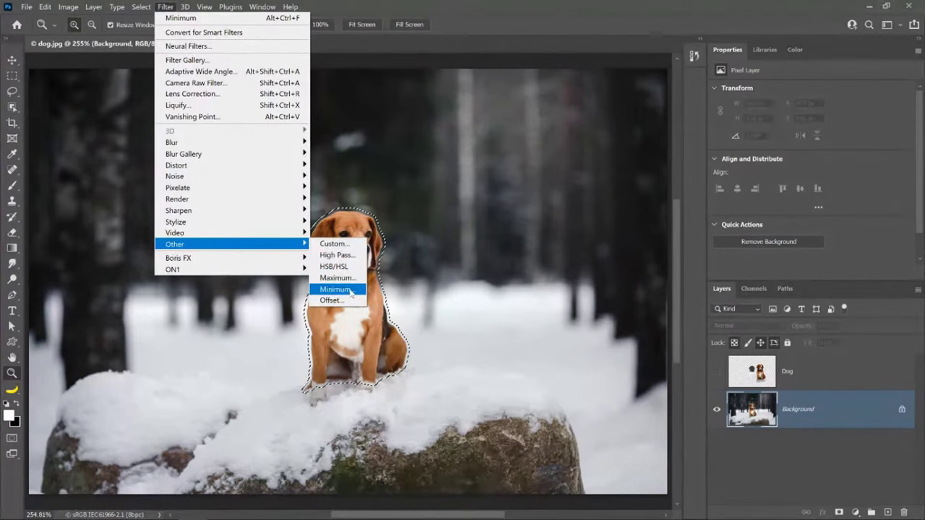
left_click(334, 289)
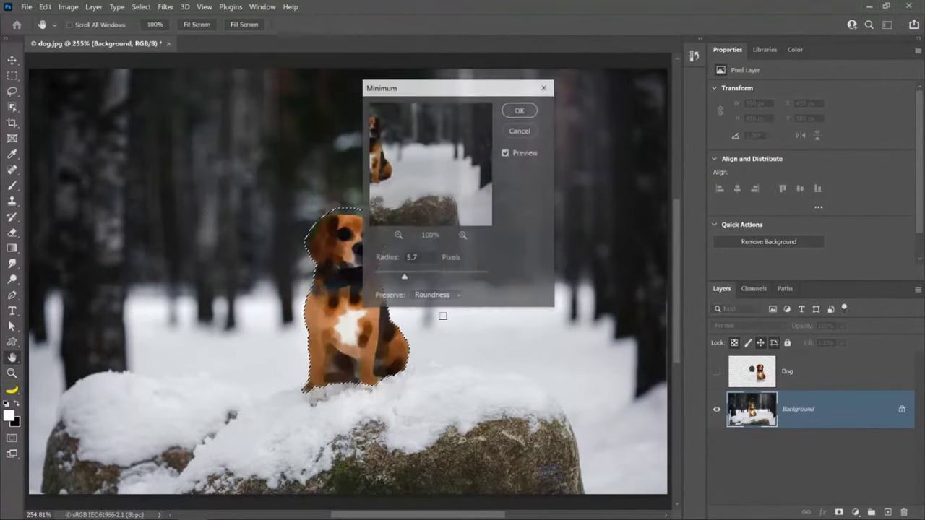
mouse_move(385, 274)
left_mouse_down()
mouse_move(426, 277)
mouse_move(391, 278)
left_mouse_up()
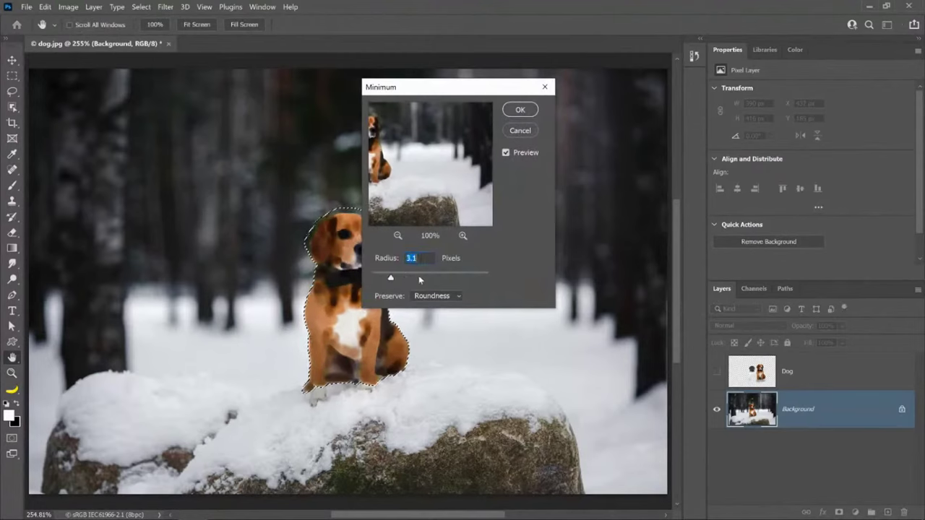
left_click(520, 131)
key("z")
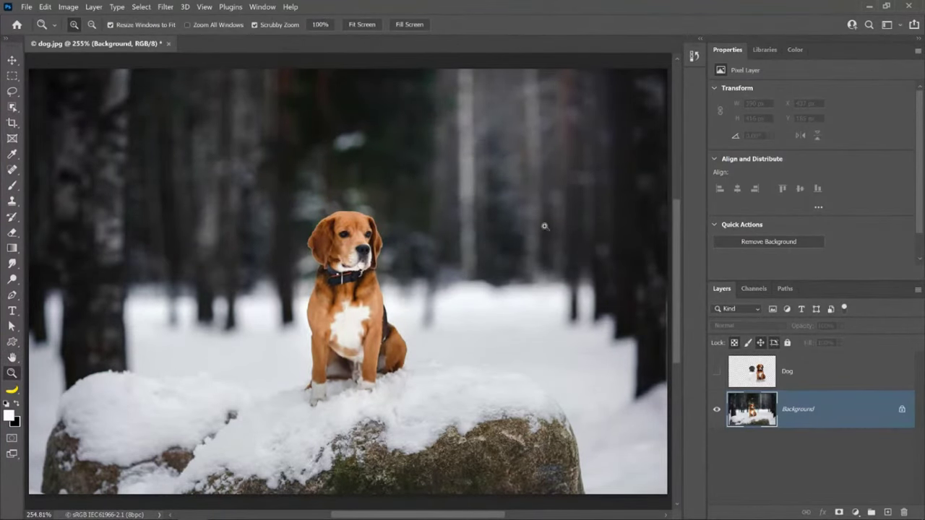
left_click(165, 7)
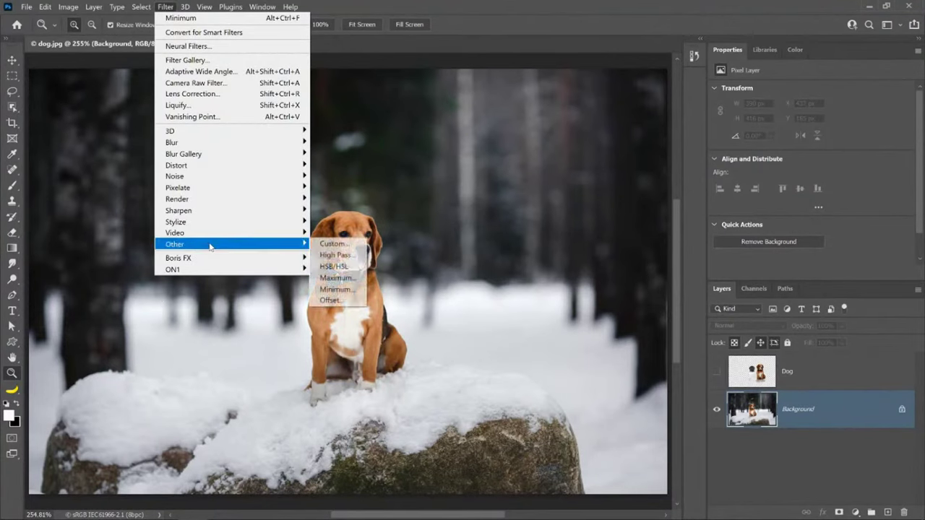
mouse_move(232, 248)
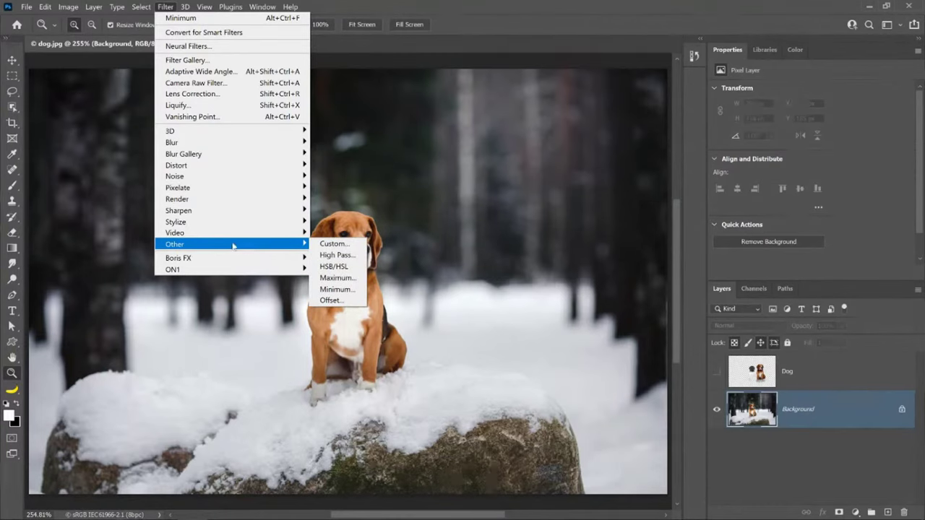
left_click(337, 278)
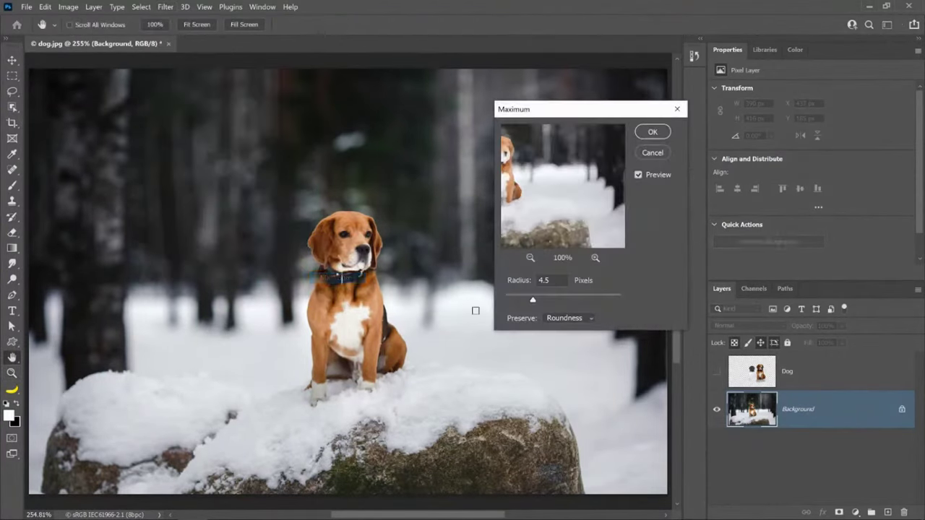
left_click(544, 298)
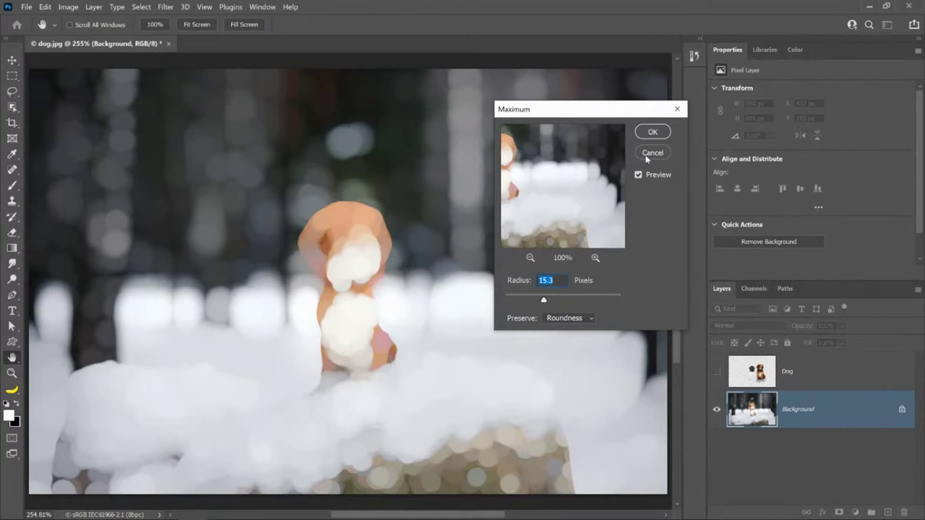
left_click(648, 155)
key("z")
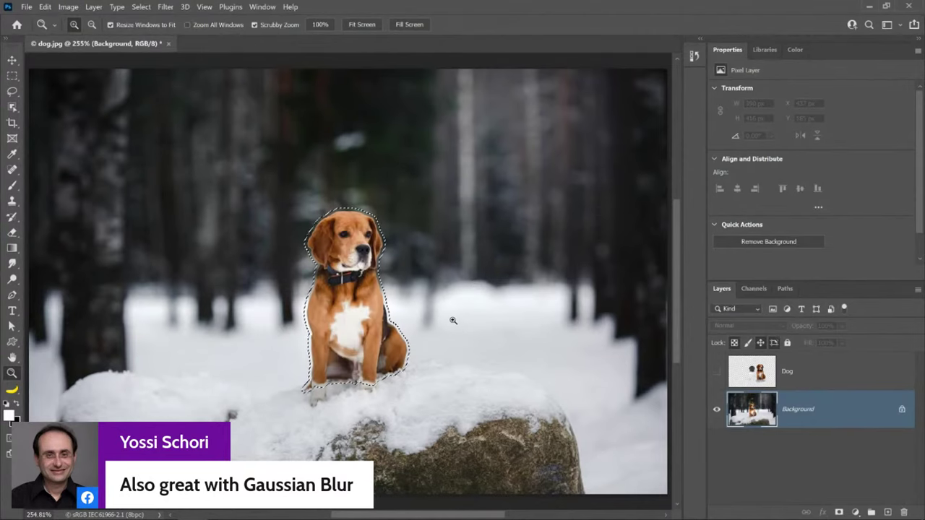
Gaussian Blur the dog's Quick Mask by about 3 px and check the ear edge up close.
key("q")
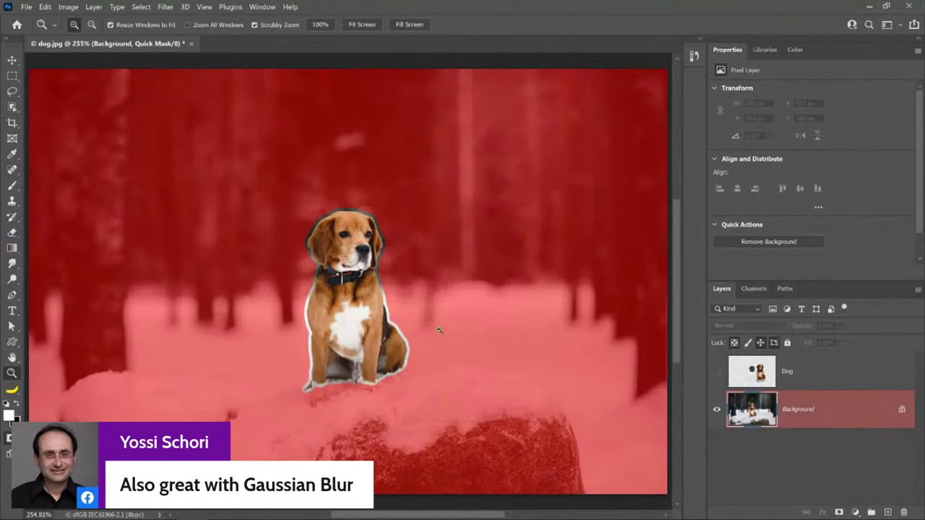
left_click(166, 7)
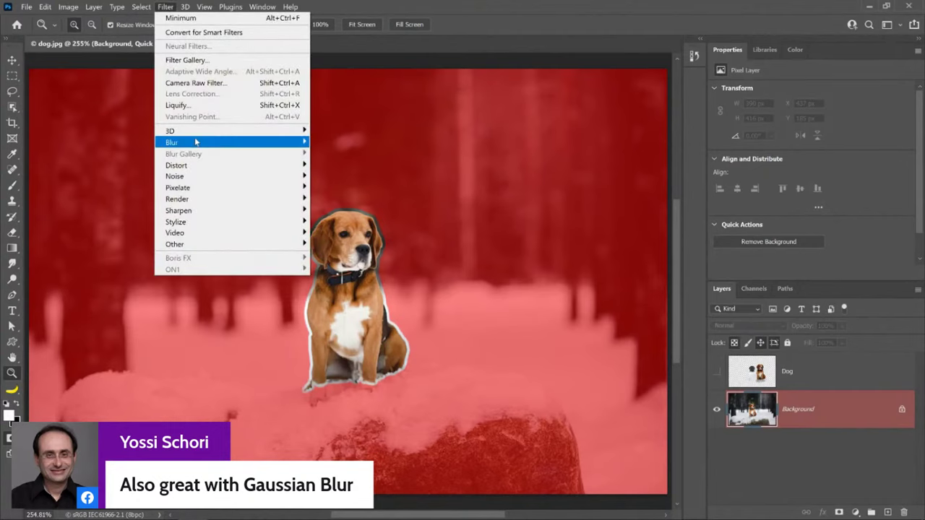
mouse_move(199, 142)
left_click(364, 186)
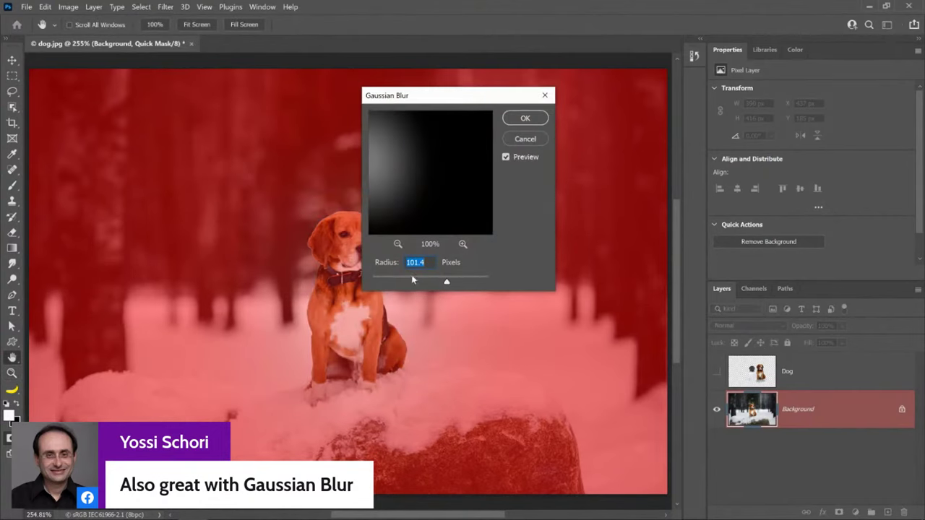
mouse_move(413, 281)
left_mouse_down()
mouse_move(382, 285)
mouse_move(399, 283)
left_mouse_up()
left_click(525, 117)
key("z")
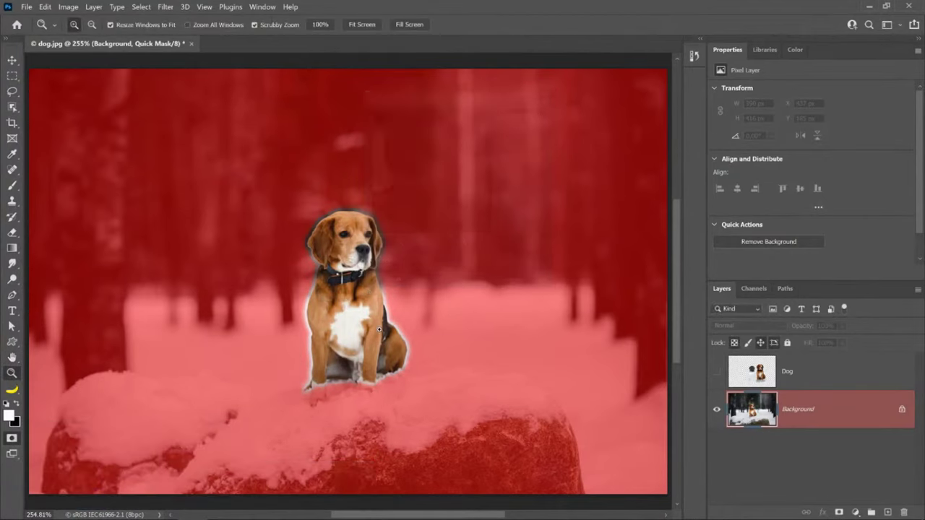
left_click_drag(300, 257, 327, 262)
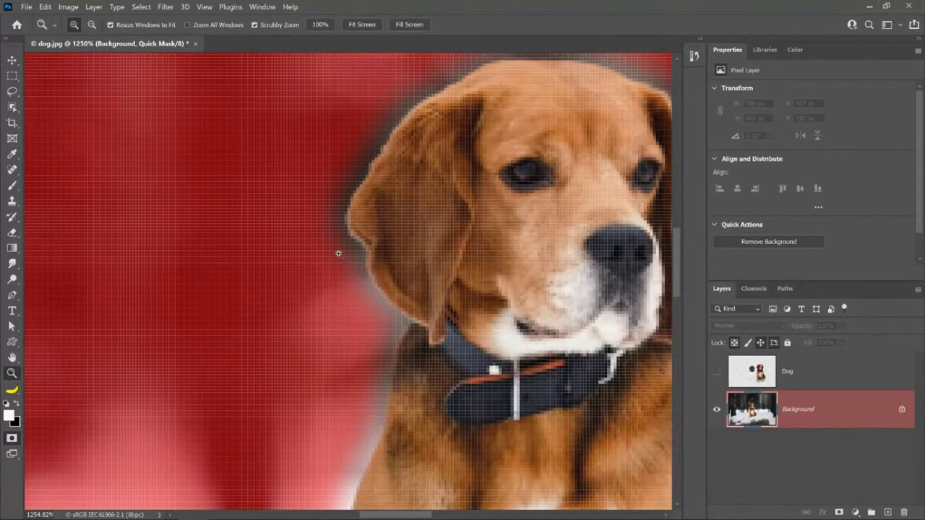
right_click(338, 253)
left_click(354, 263)
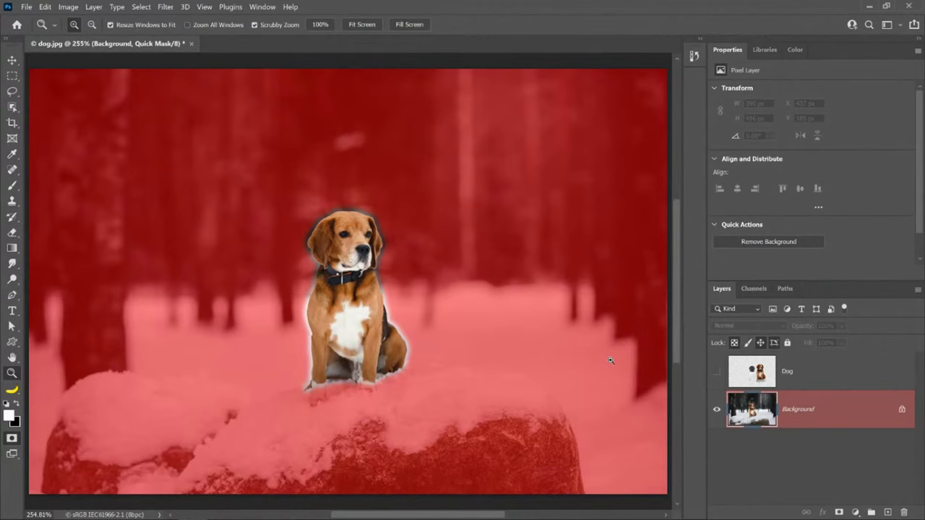
Fill the dog selection with black on a new Layer 1 and deselect.
key("q")
left_click_drag(299, 221, 434, 246)
left_click(888, 512)
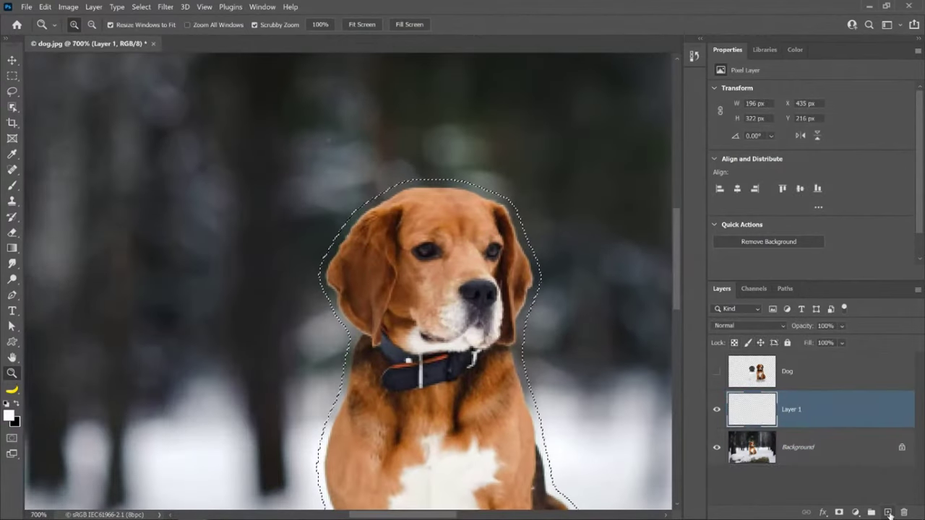
key("ctrl+BackSpace")
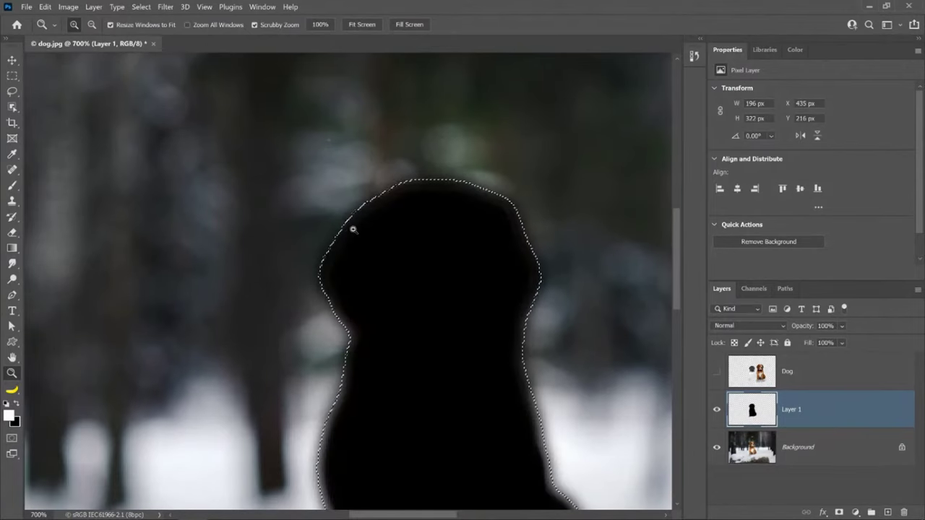
key("ctrl+d")
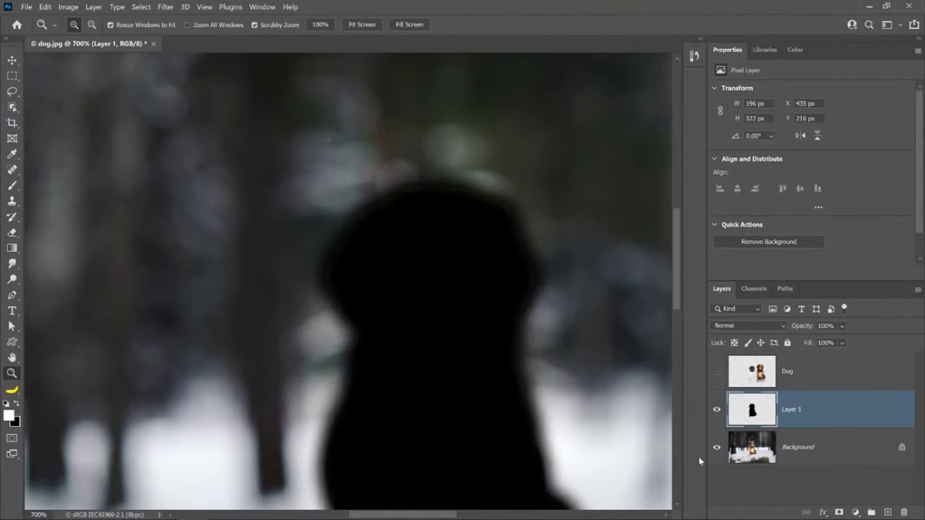
Compare the silhouette with the Background hidden and shown, then fit the image on screen.
left_click(717, 450)
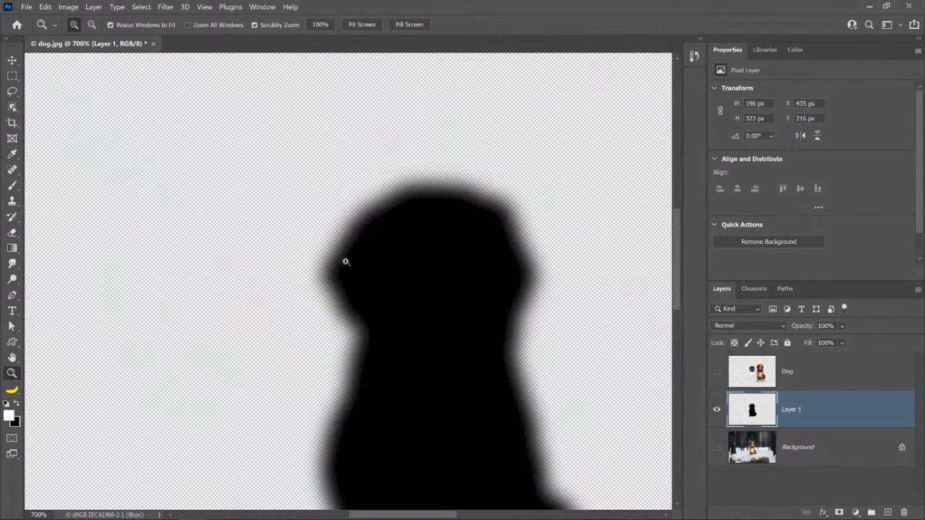
key("ctrl+z")
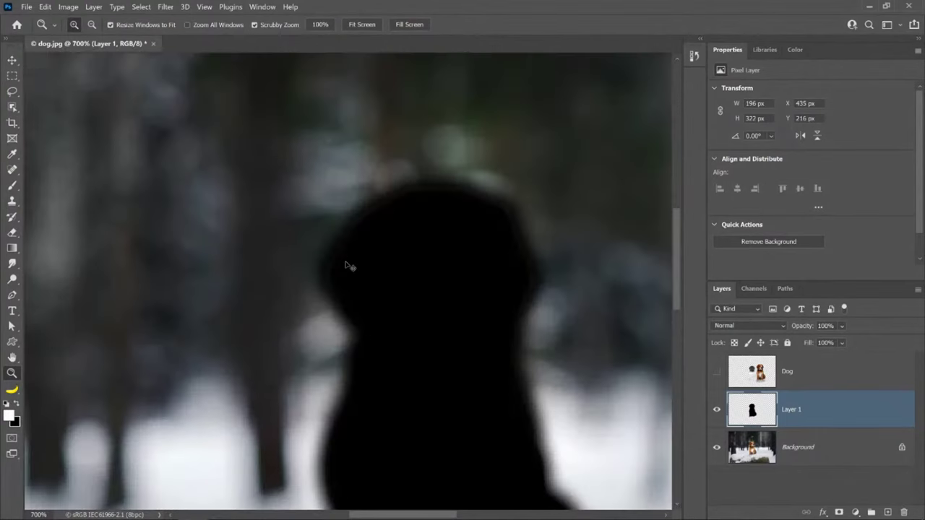
key("ctrl+shift+z")
key("ctrl+z")
key("ctrl+z")
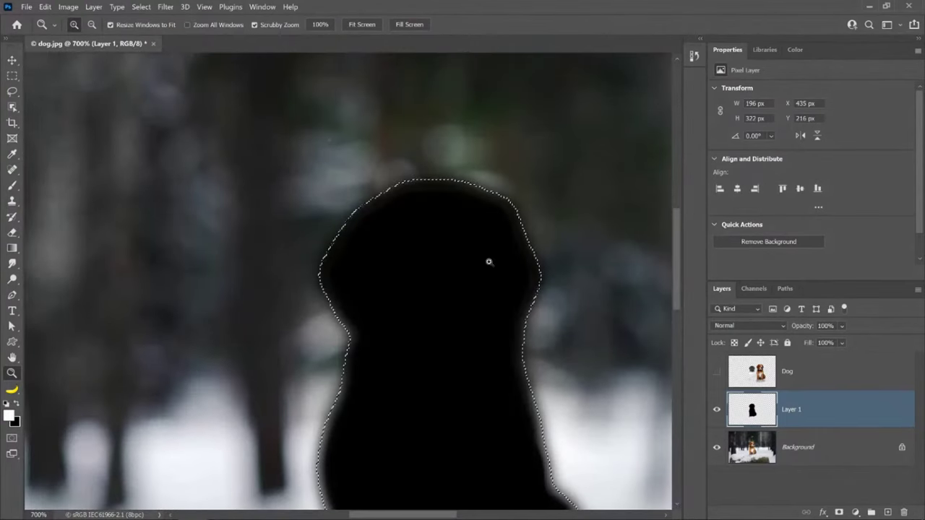
key("ctrl+shift+z")
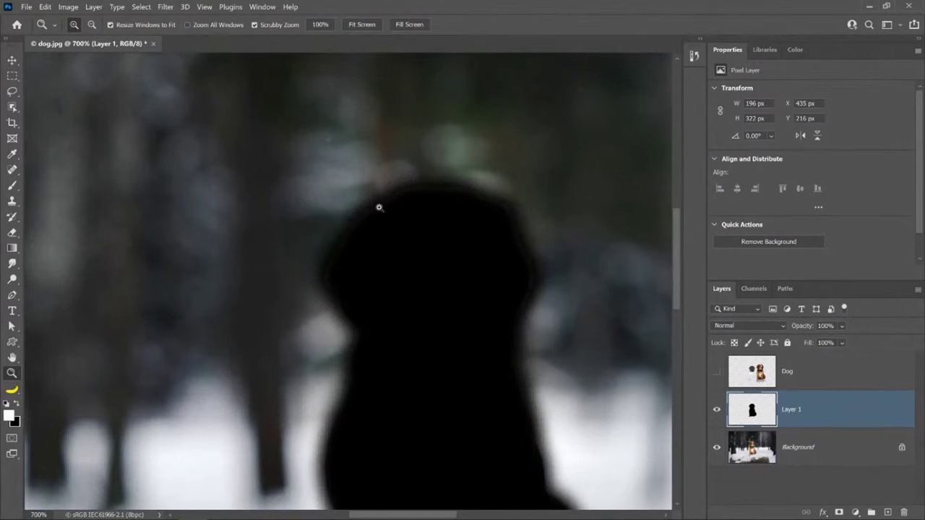
right_click(343, 221)
left_click(359, 231)
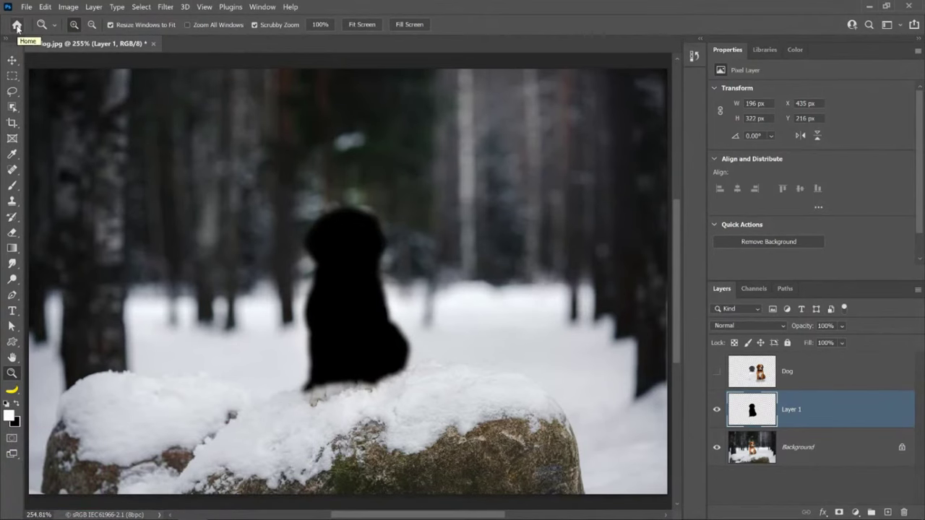
Open channel based selection.psd from the recent files and fit it on screen.
left_click(17, 27)
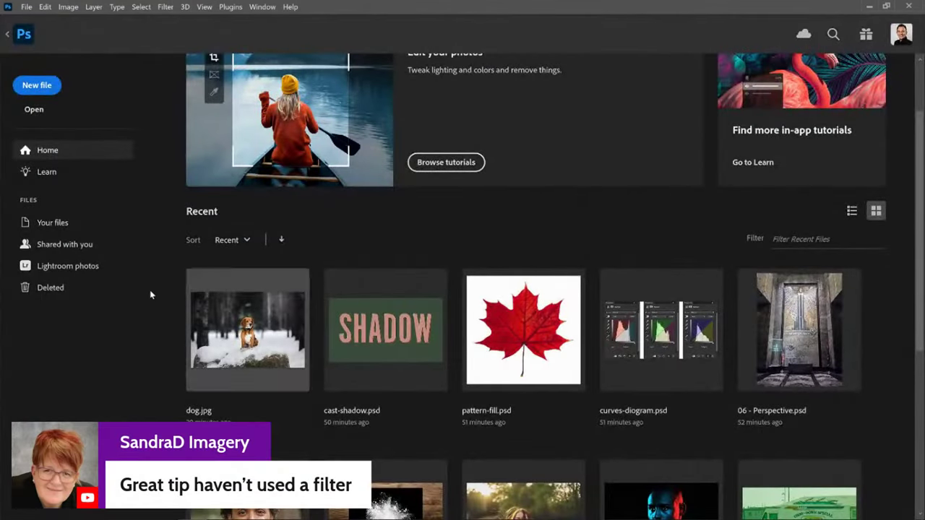
scroll(170, 353, "down", 2)
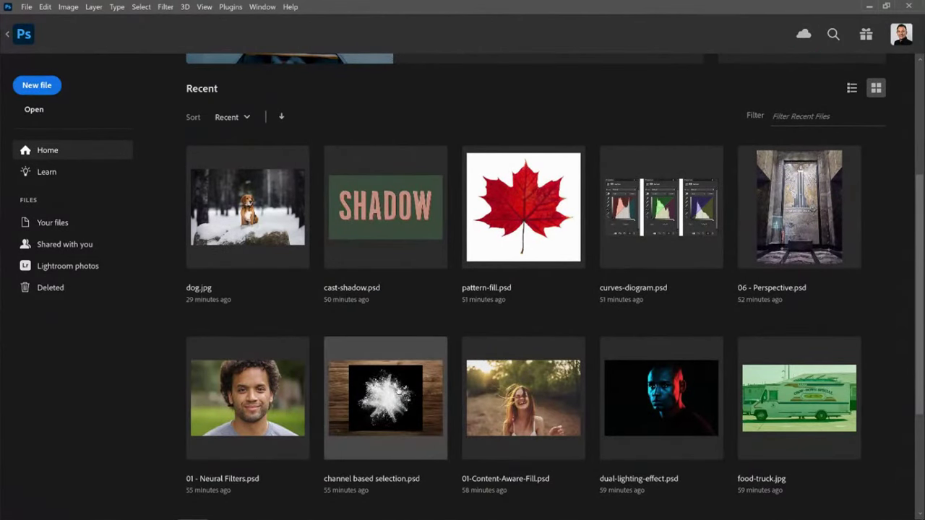
left_click(397, 390)
right_click(331, 222)
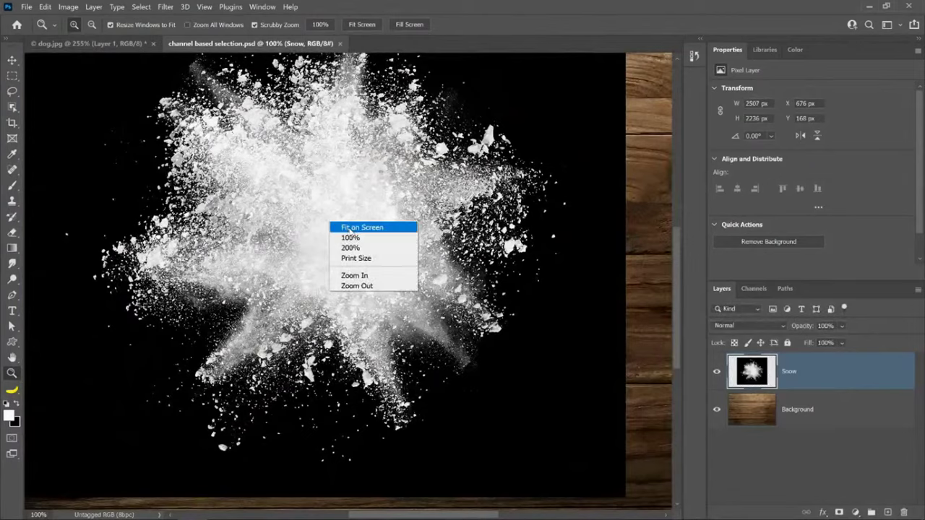
left_click(350, 228)
Close dog.jpg without saving its changes.
left_click(148, 48)
left_click(152, 44)
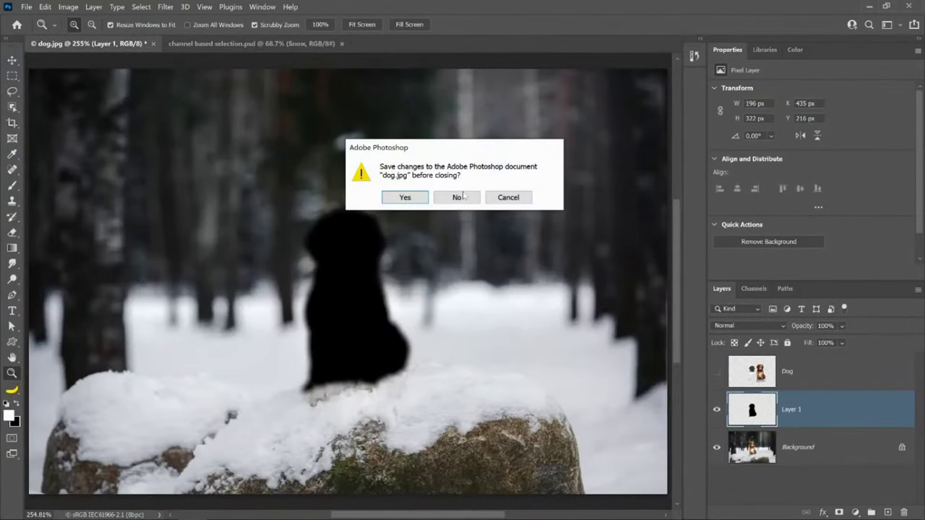
left_click(458, 197)
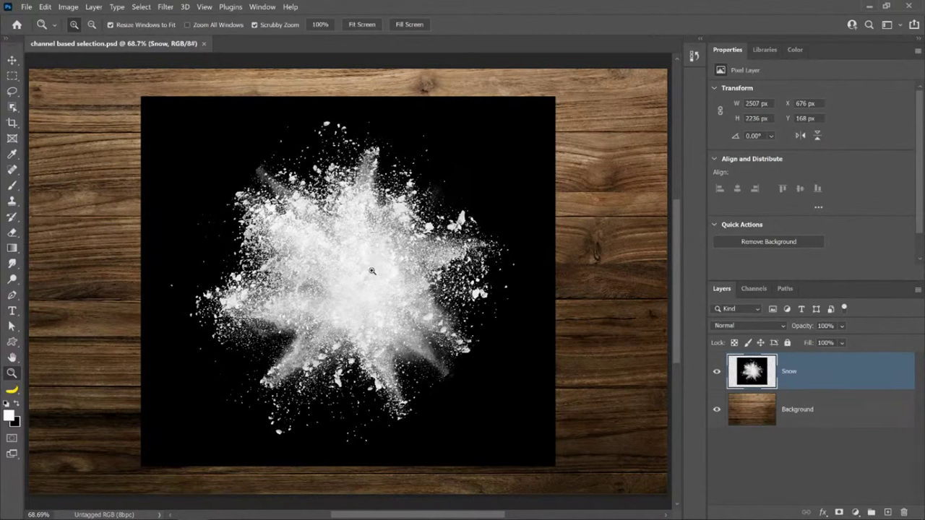
left_click(764, 329)
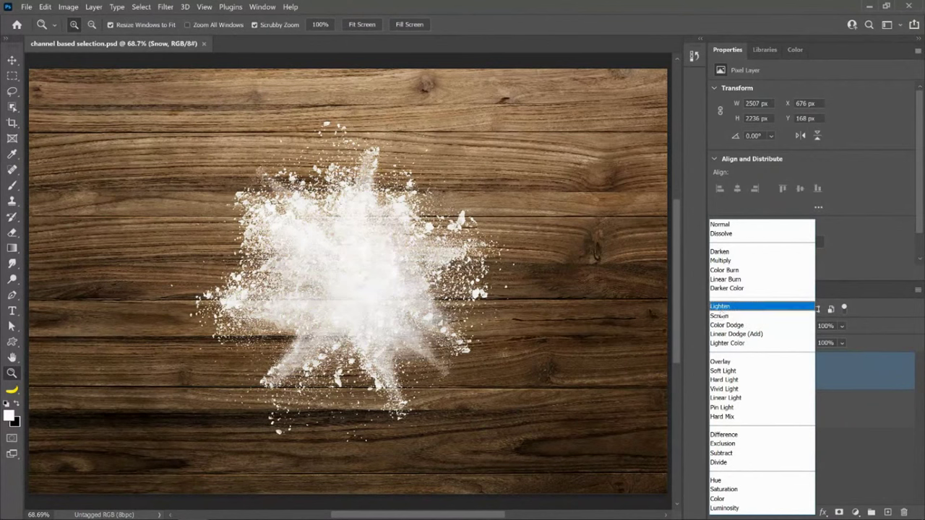
left_click(723, 316)
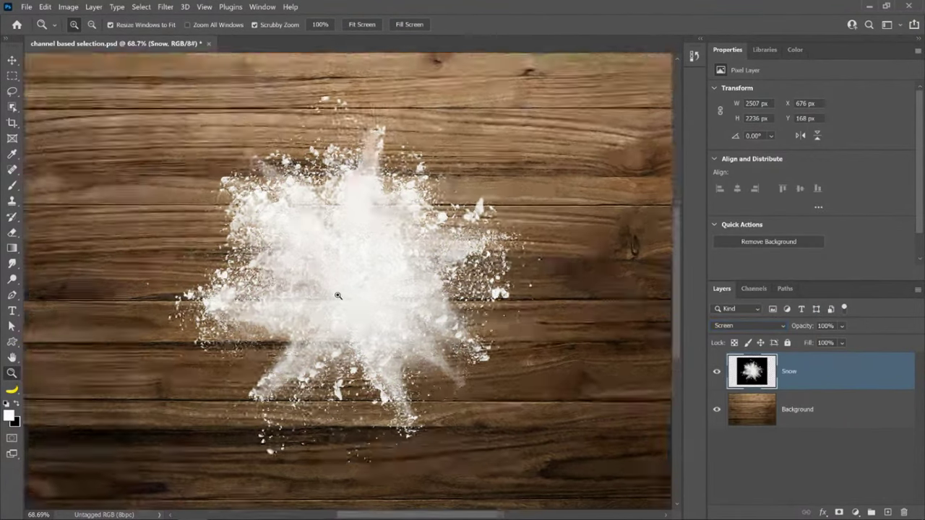
left_click(338, 297)
left_click(341, 297)
left_click(374, 298)
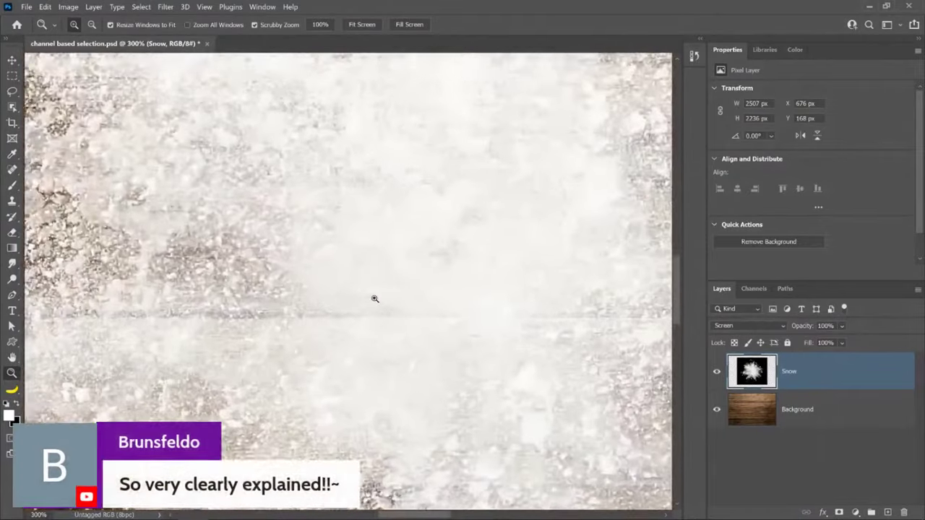
left_click(328, 267)
right_click(328, 236)
left_click(344, 240)
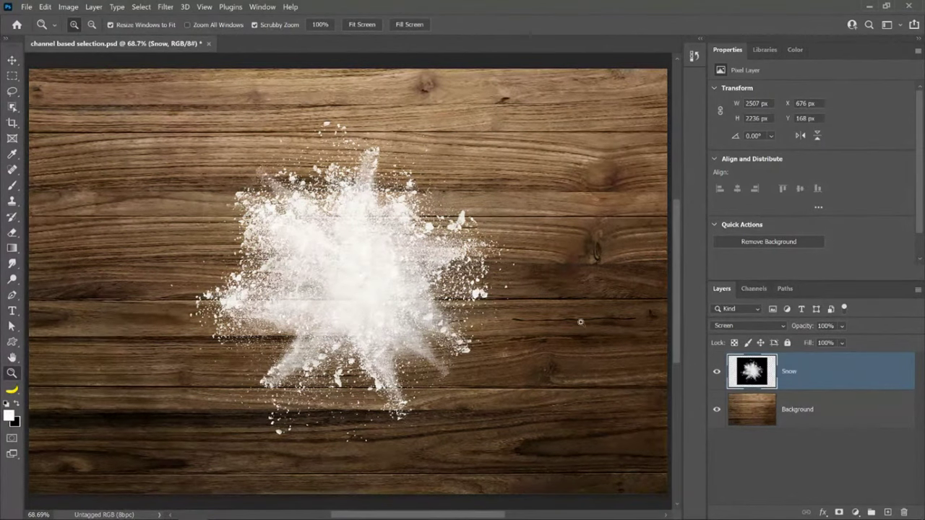
left_click(724, 326)
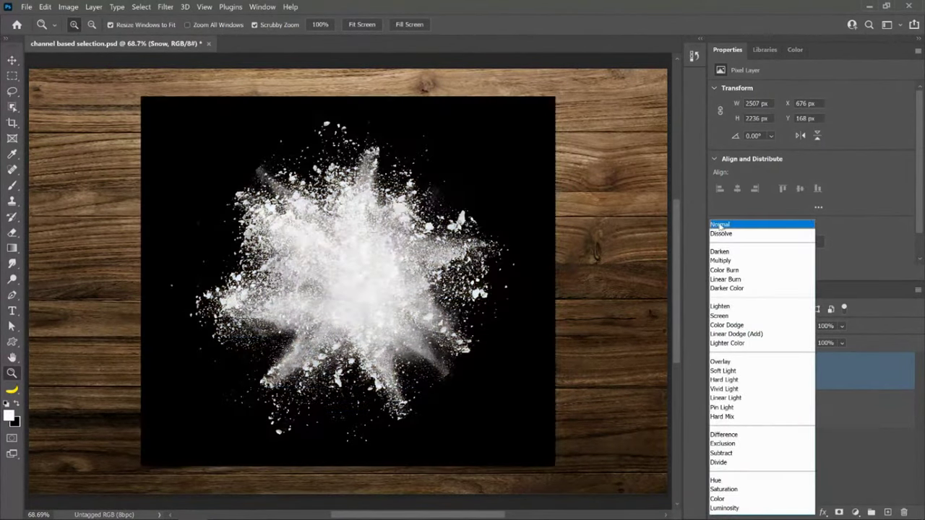
left_click(721, 226)
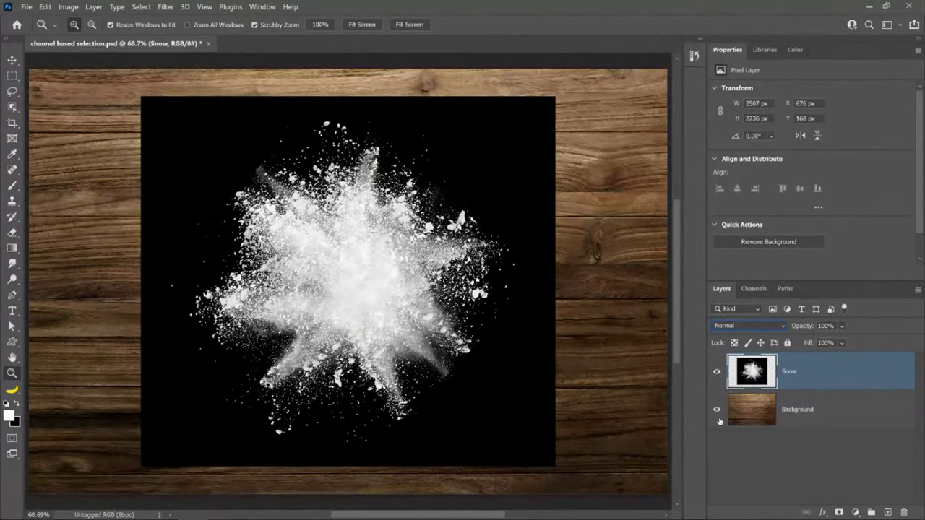
Hide the wood Background, compare the Red, Green and Blue channels, and settle on Blue.
left_click(717, 410)
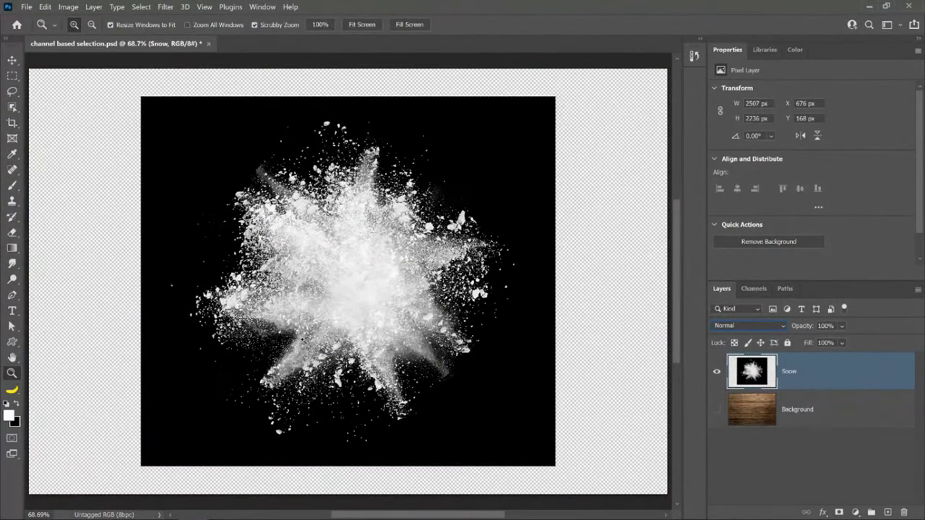
left_click(747, 290)
left_click(737, 326)
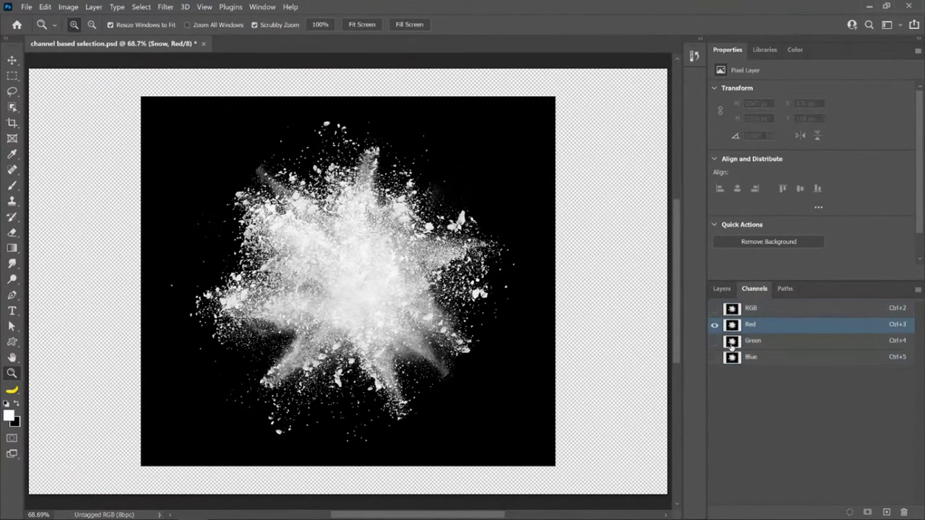
left_click(733, 342)
left_click(733, 357)
left_click(734, 343)
left_click(734, 326)
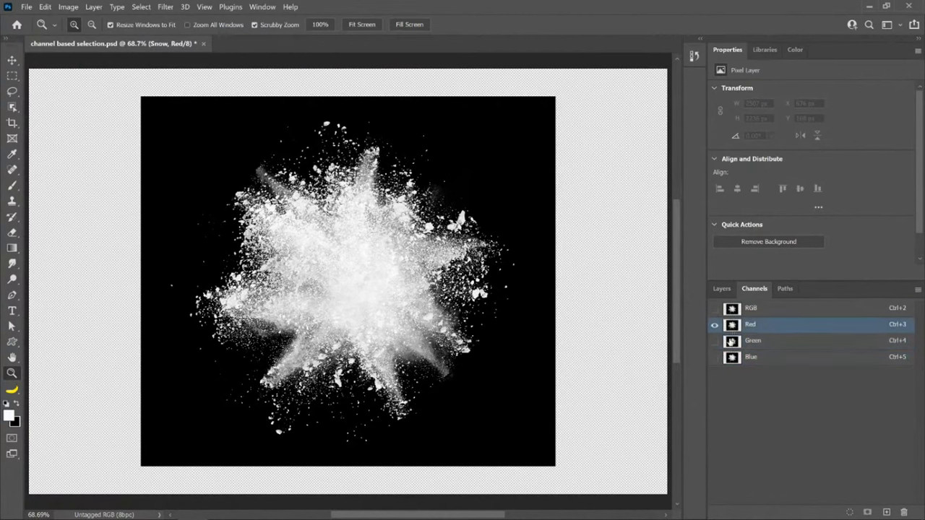
left_click(734, 341)
left_click(734, 358)
left_click(729, 326)
left_click(730, 343)
left_click(734, 357)
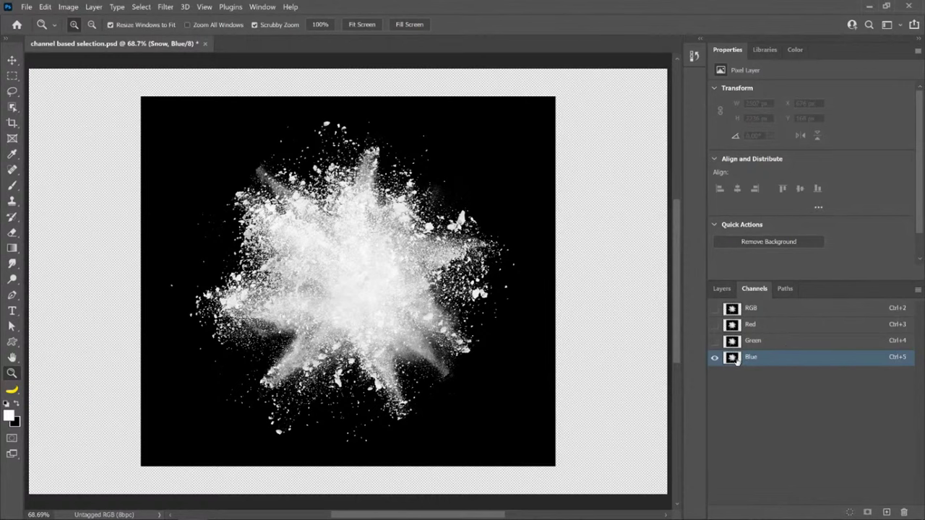
Duplicate the Blue channel and fill the white border around the snow square with black.
left_click_drag(733, 359, 886, 512)
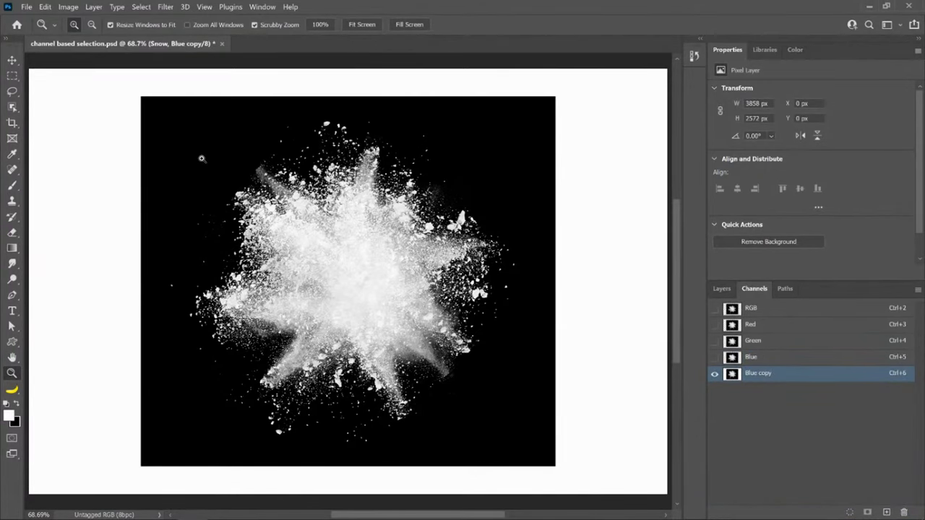
left_click(12, 75)
left_click_drag(149, 111, 547, 454)
right_click(451, 185)
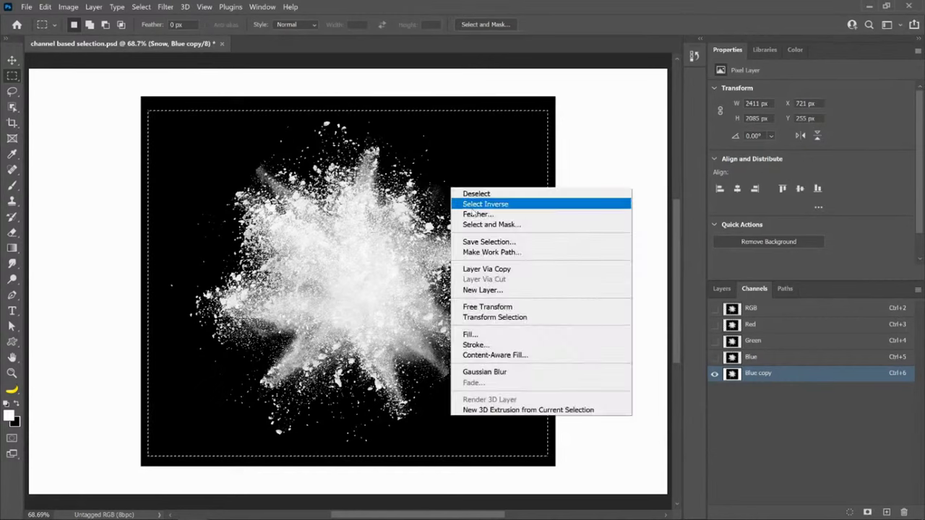
left_click(474, 205)
key("Delete")
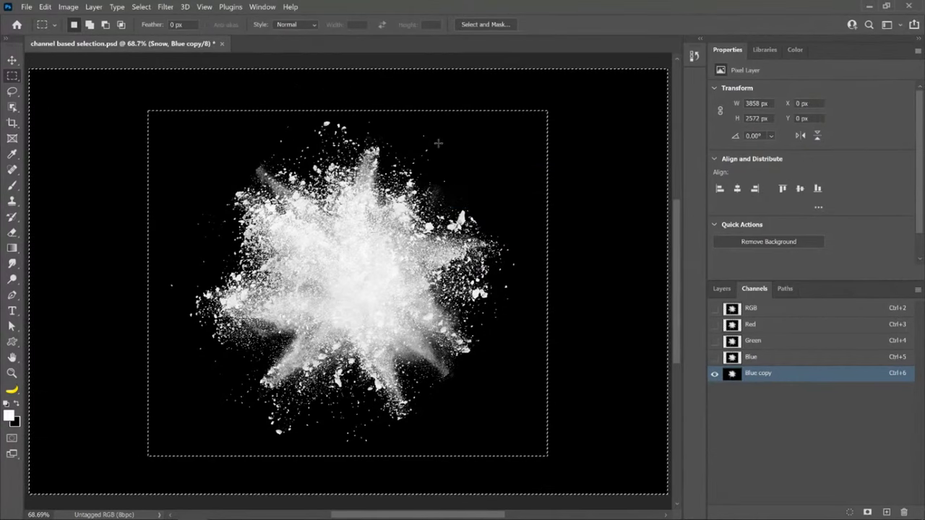
Deselect, load the Blue copy channel as a selection, and return to the RGB composite.
key("ctrl+d")
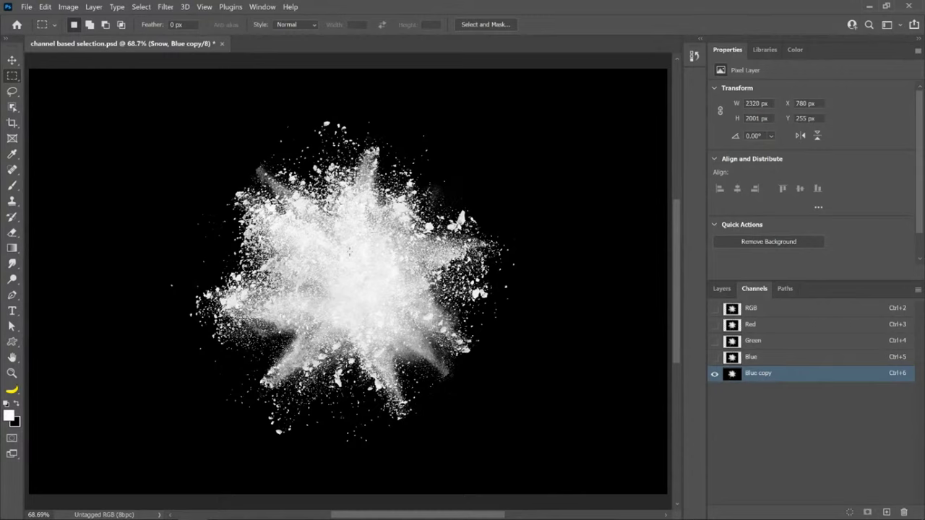
left_click(733, 374, "ctrl")
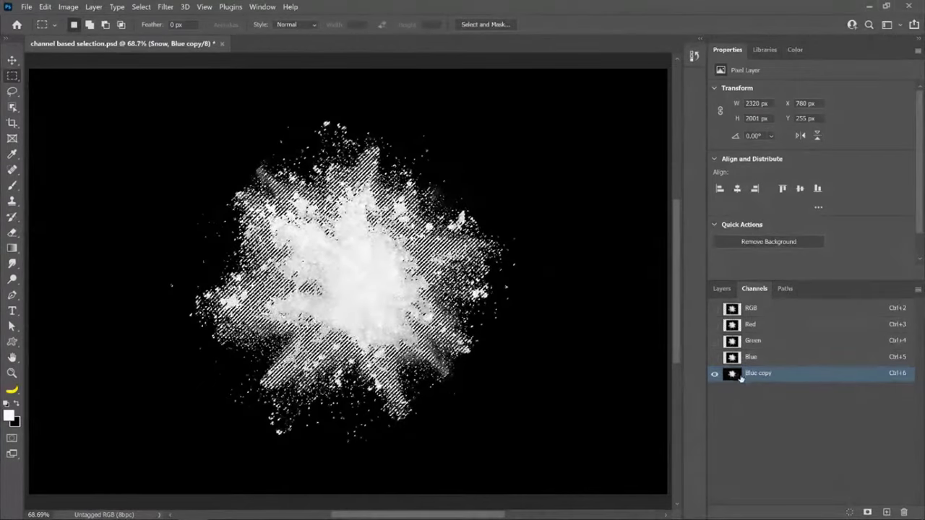
left_click(751, 308)
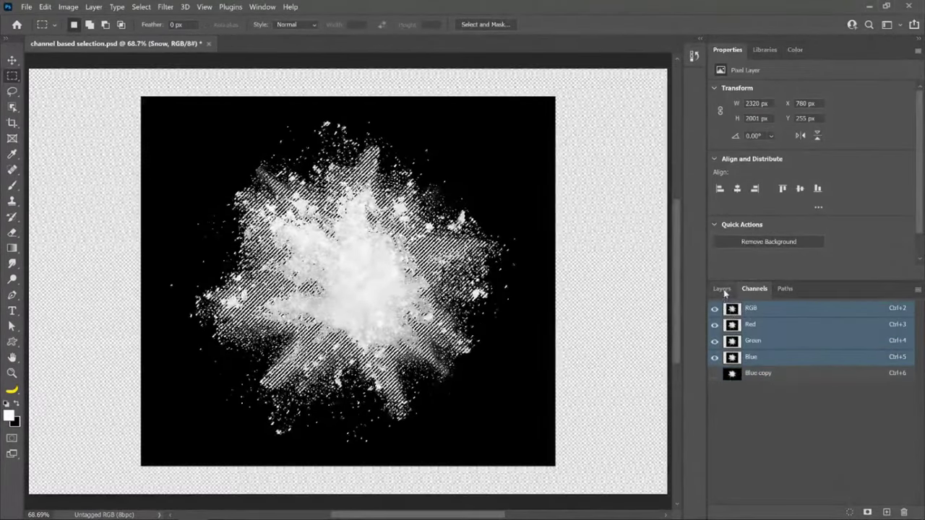
Add a layer mask to the Snow layer from the selection and show the wood background again.
left_click(721, 289)
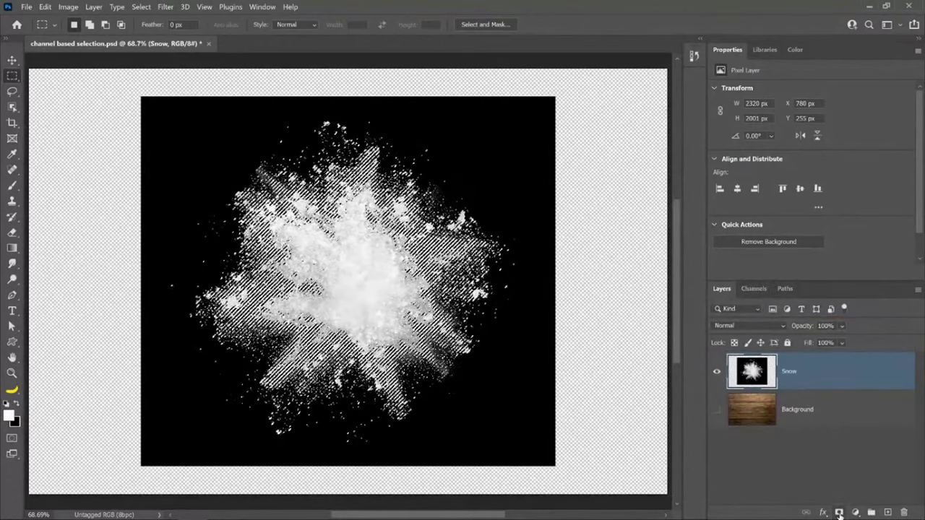
left_click(838, 512)
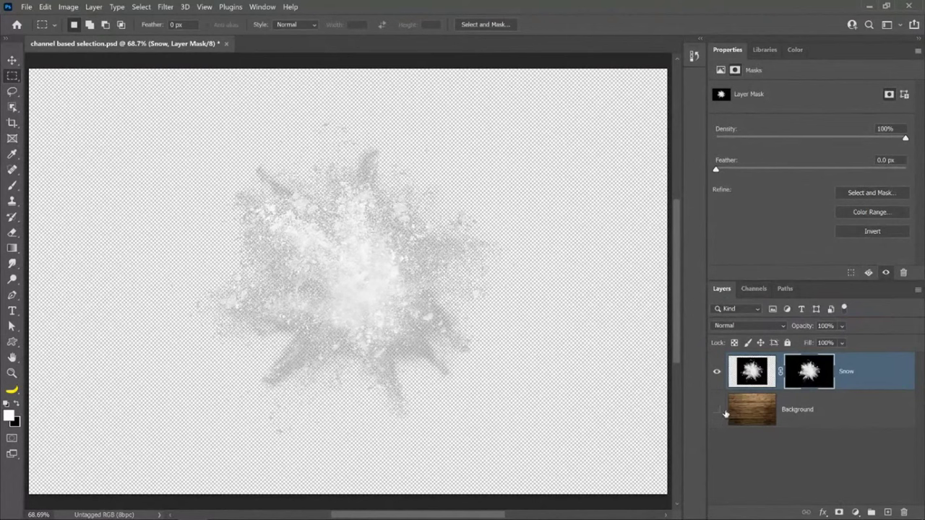
left_click(717, 411)
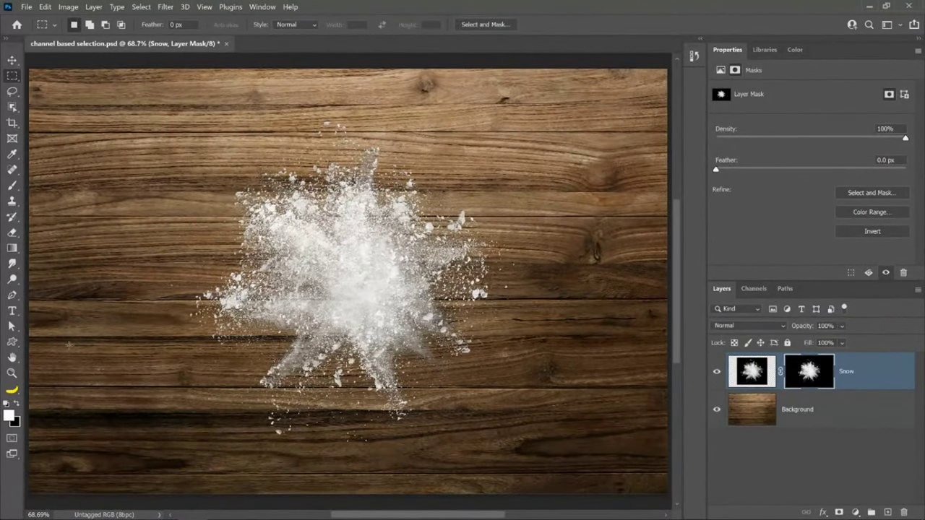
Zoom in twice on the masked snow burst and open the Image menu.
left_click(12, 373)
left_click(378, 286)
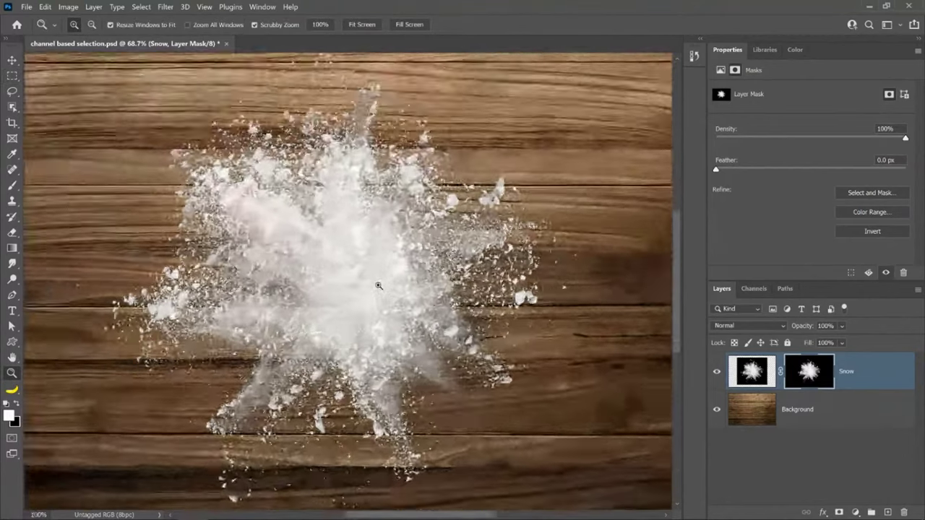
left_click(379, 286)
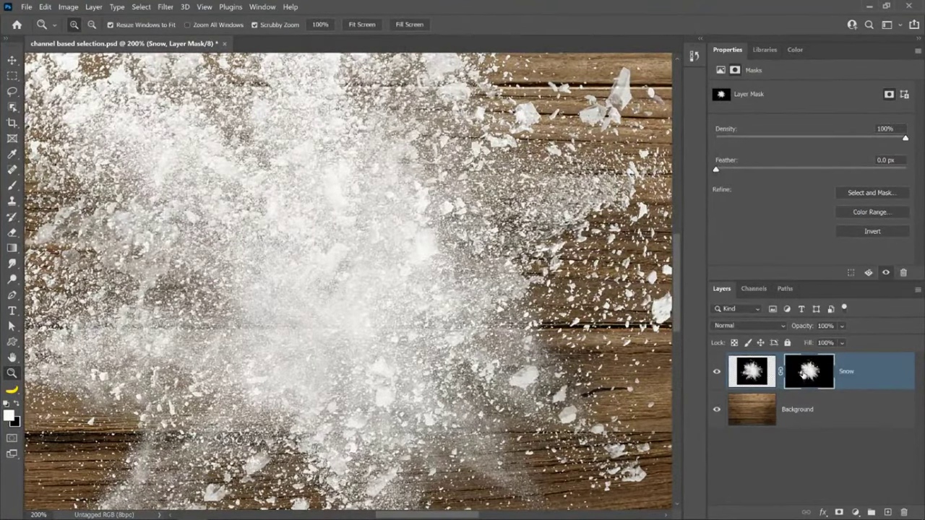
left_click(68, 6)
Apply Levels to the Snow mask, raising the black input to 18 and pulling the white point down.
mouse_move(87, 33)
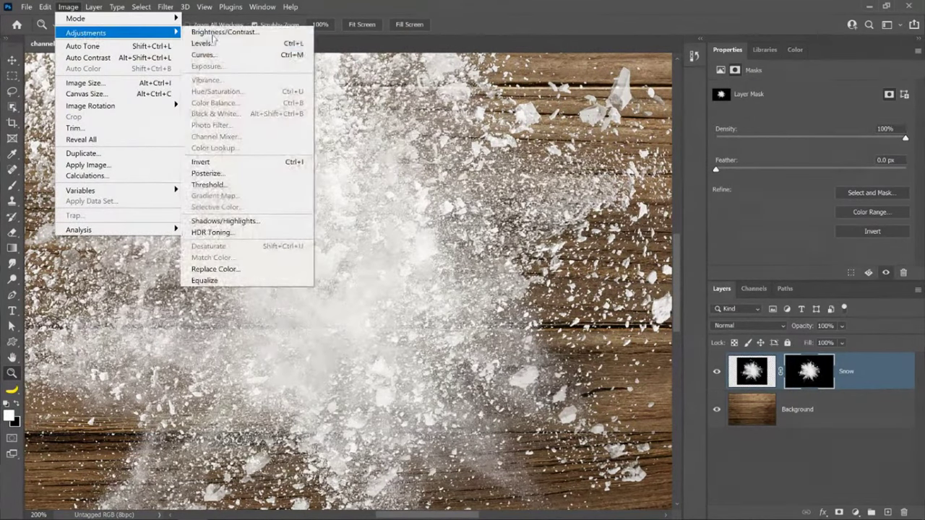
left_click(224, 45)
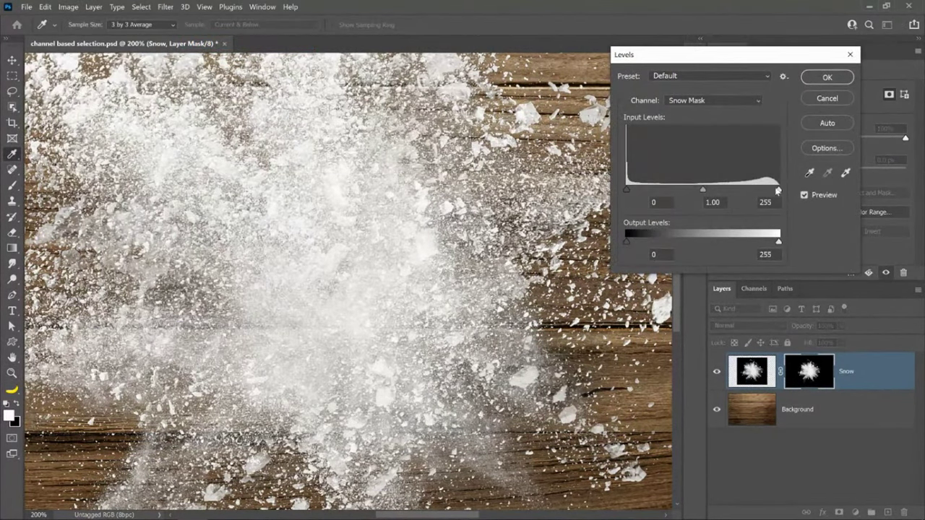
left_click_drag(778, 190, 750, 190)
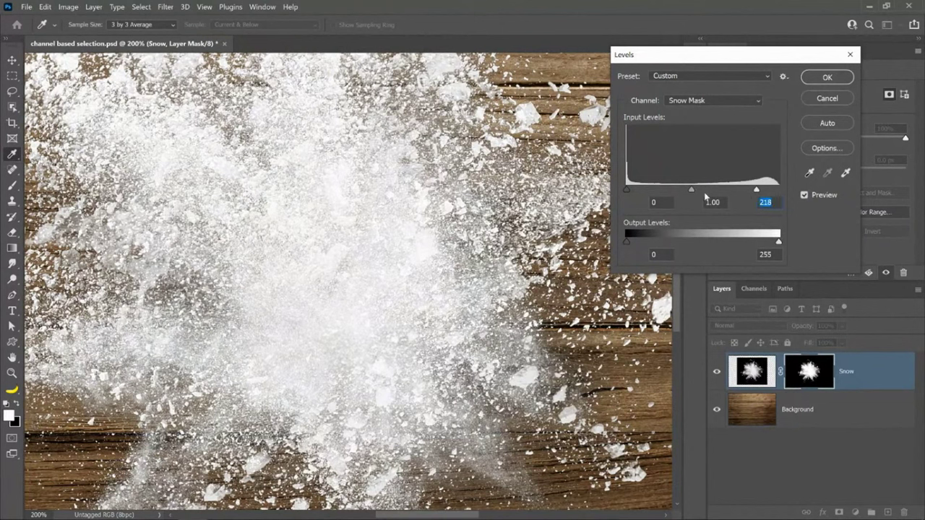
mouse_move(691, 192)
left_mouse_down()
mouse_move(672, 191)
mouse_move(693, 190)
left_mouse_up()
left_click_drag(628, 192, 637, 193)
mouse_move(757, 191)
left_mouse_down()
mouse_move(743, 191)
mouse_move(751, 189)
left_mouse_up()
left_click(827, 77)
Toggle the wood background to inspect the mask, then target the Snow layer's pixels with Ctrl+2.
key("z")
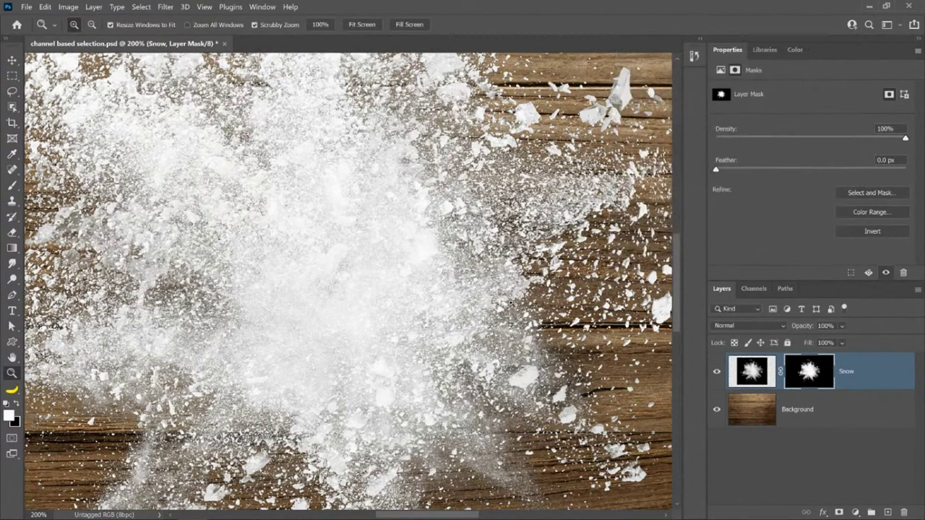
left_click(715, 409)
left_click(717, 410)
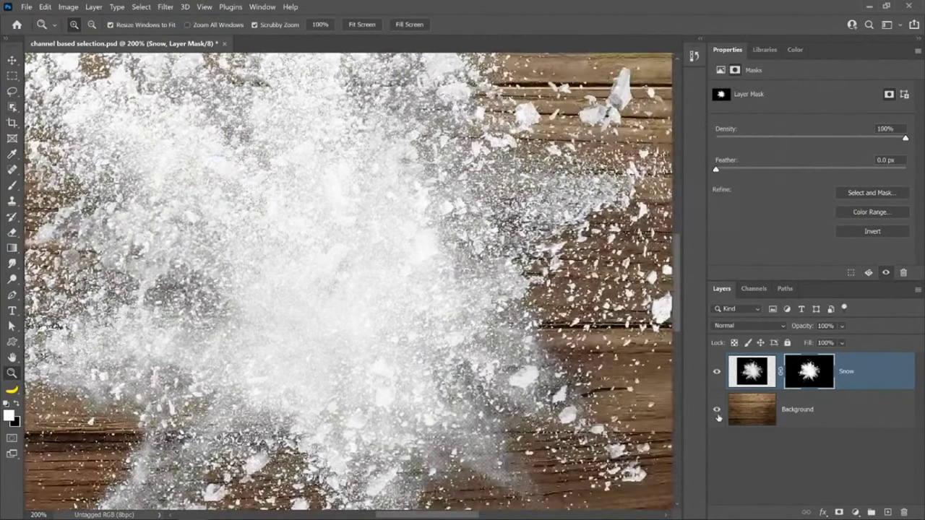
key("ctrl+2")
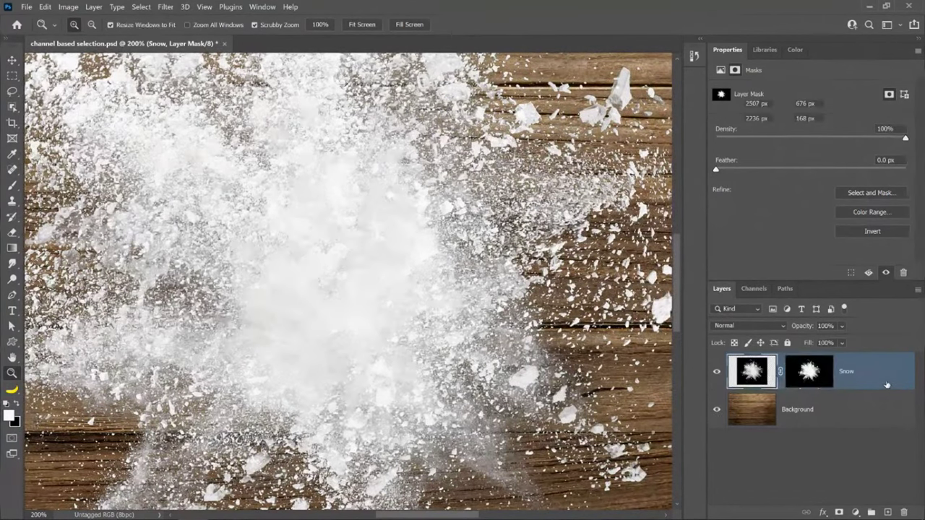
Add a Drop Shadow to the Snow layer at a -29° angle with a dark brown sampled from the wood.
double_click(887, 384)
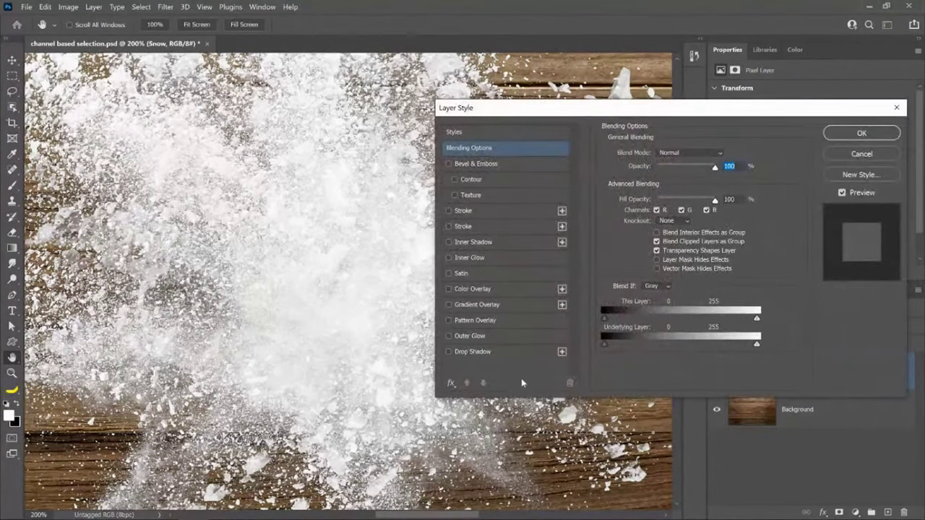
left_click(472, 351)
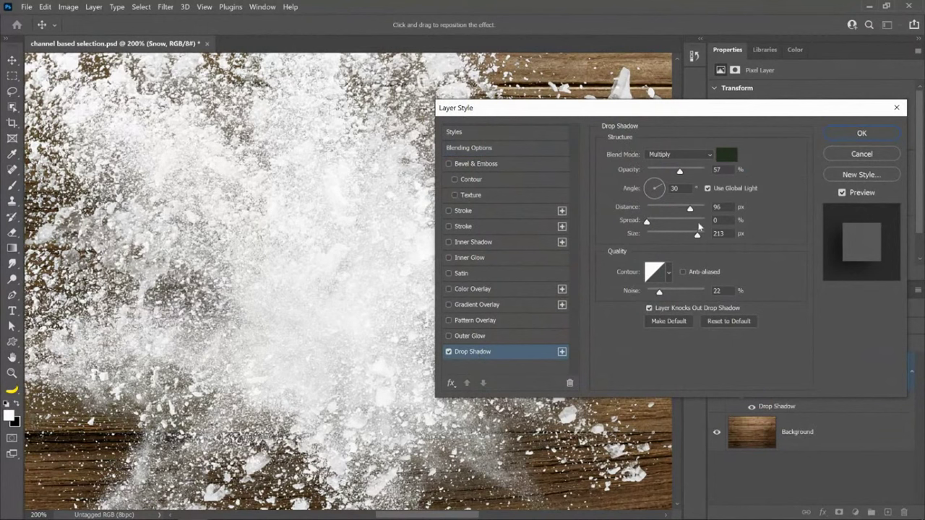
left_click_drag(662, 196, 671, 191)
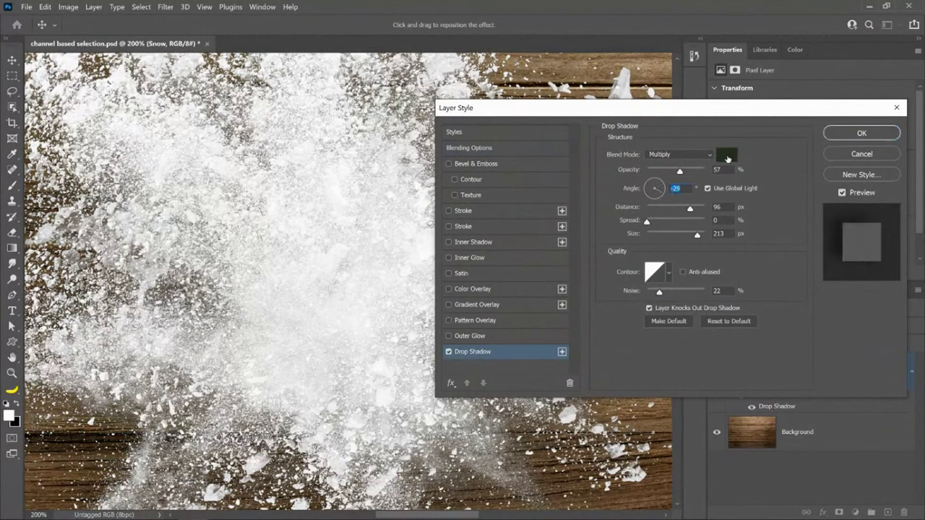
left_click(726, 156)
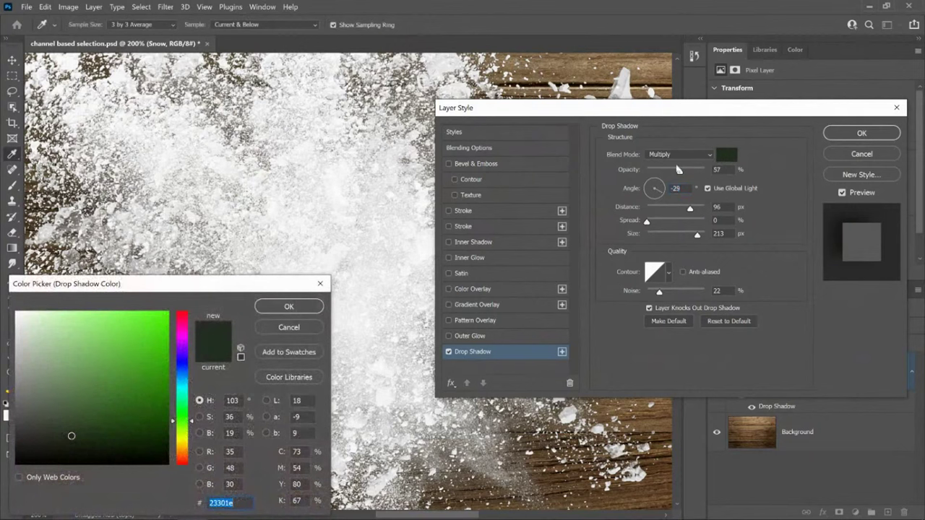
left_click(599, 81)
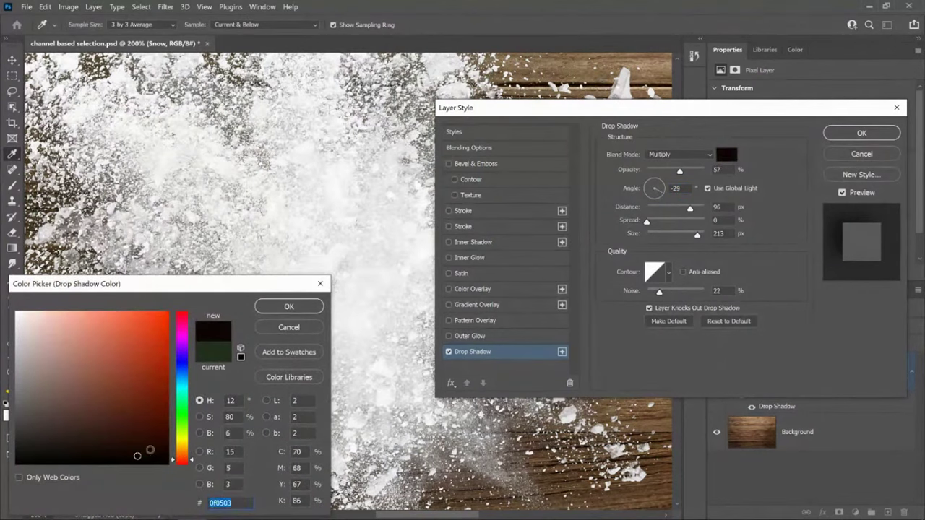
left_click(144, 451)
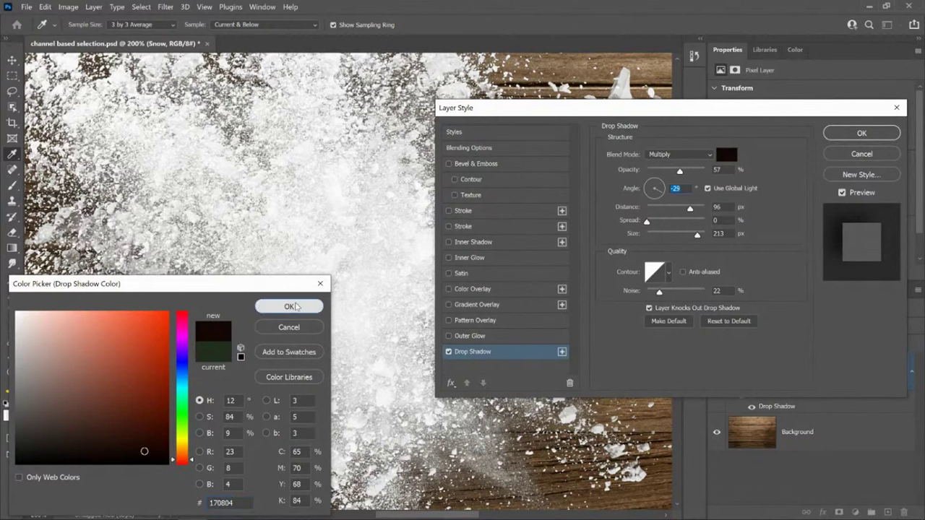
left_click(290, 306)
Set the shadow to 51% opacity, 4 px distance, 16 px size and 9% noise, and apply it.
left_click_drag(679, 171, 712, 175)
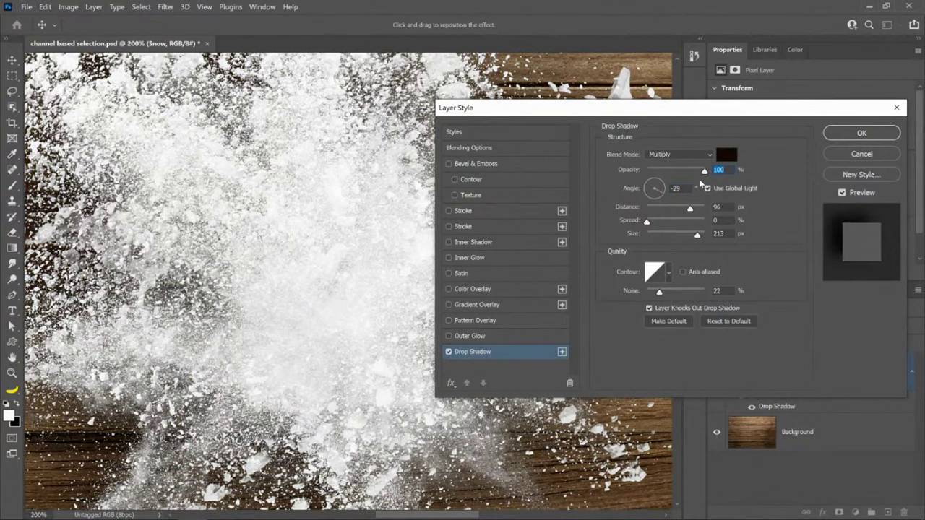
left_click_drag(698, 237, 651, 211)
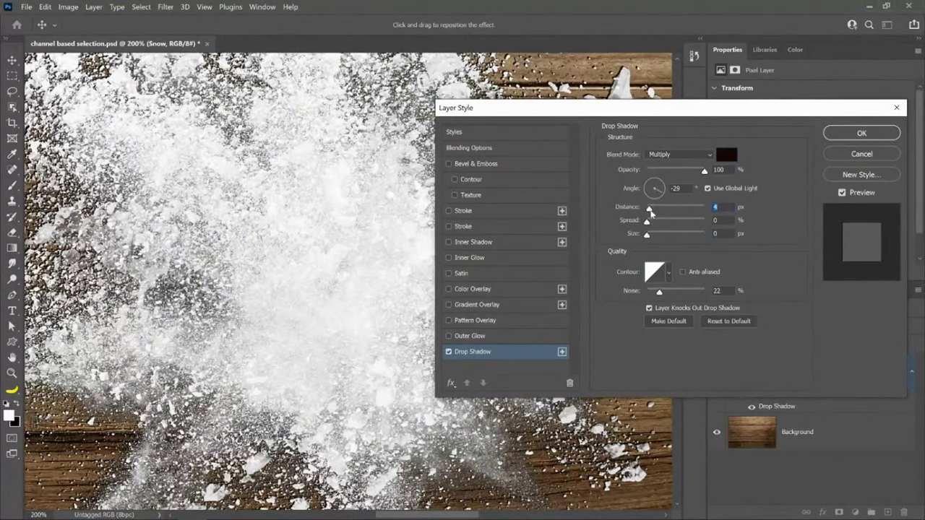
left_click_drag(653, 245, 654, 240)
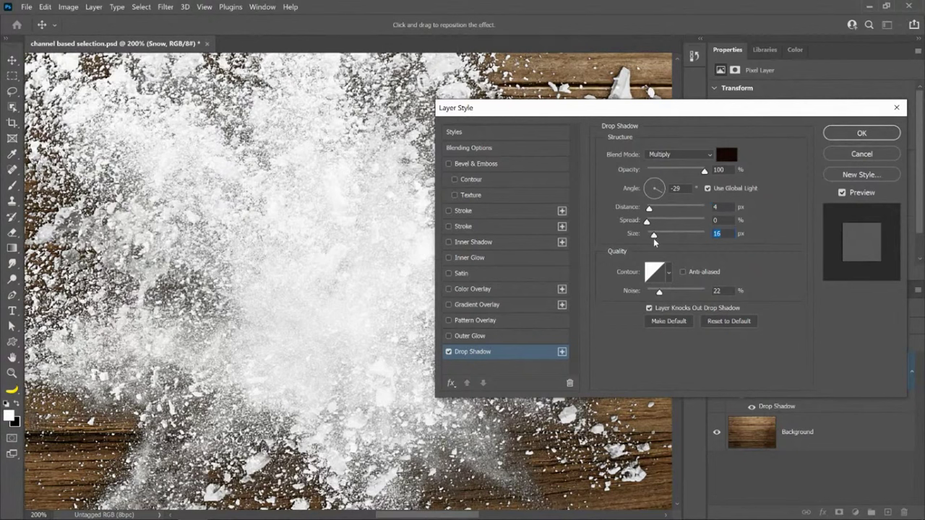
left_click(677, 173)
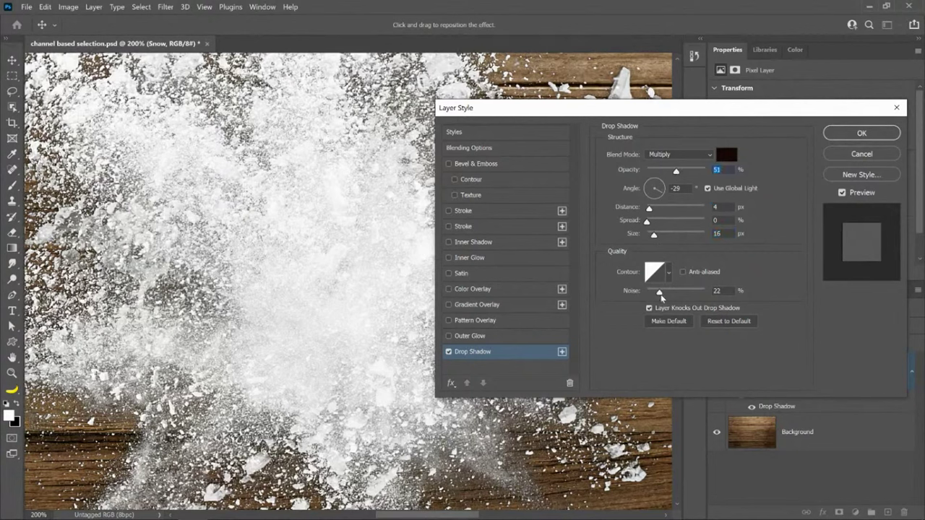
left_click_drag(661, 297, 652, 302)
left_click(862, 133)
key("z")
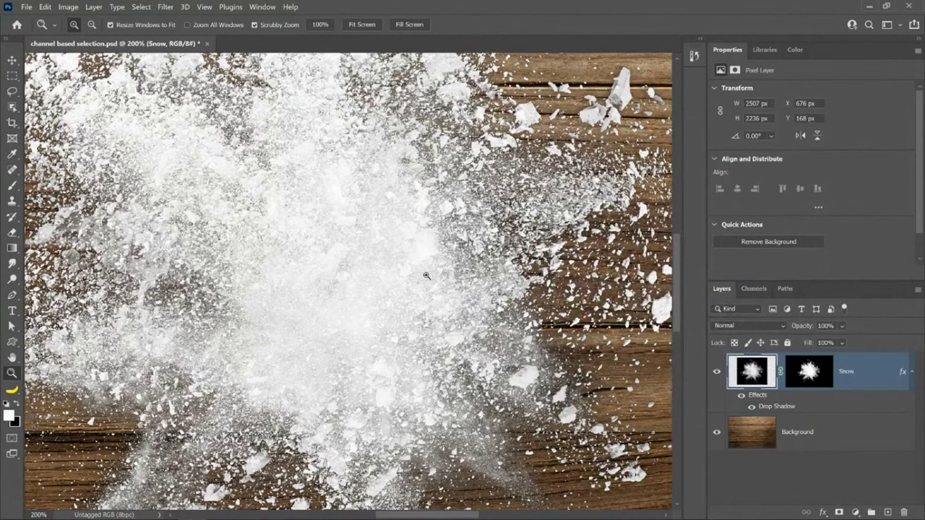
View the image at 100% and toggle the drop shadow off and on to compare.
double_click(11, 357)
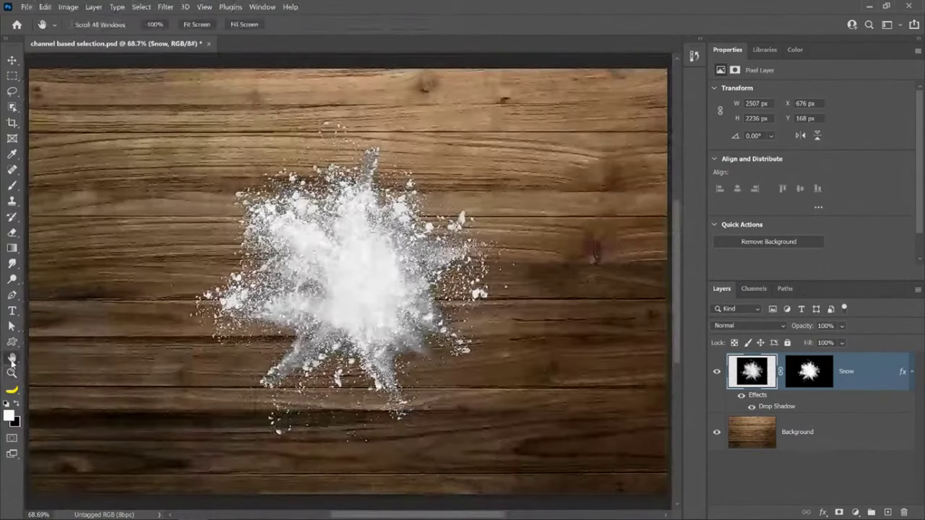
double_click(11, 373)
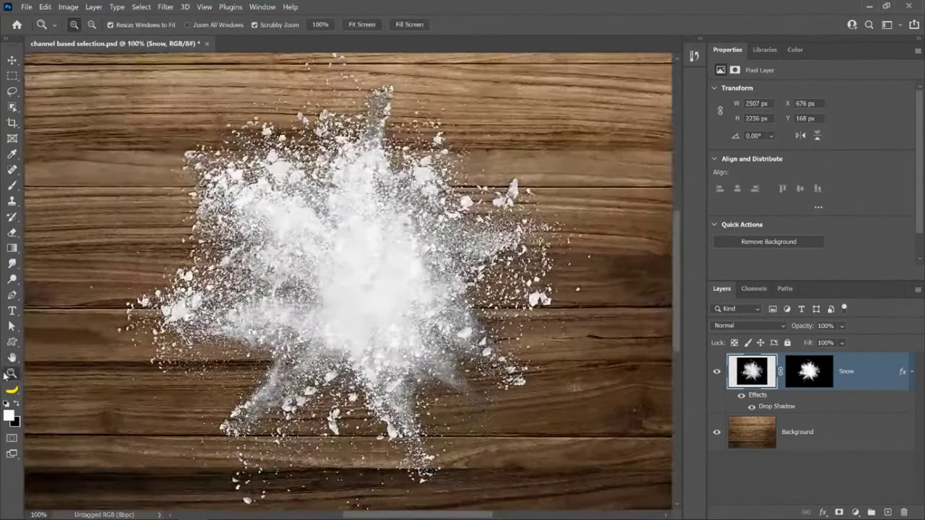
left_click(742, 395)
left_click(743, 396)
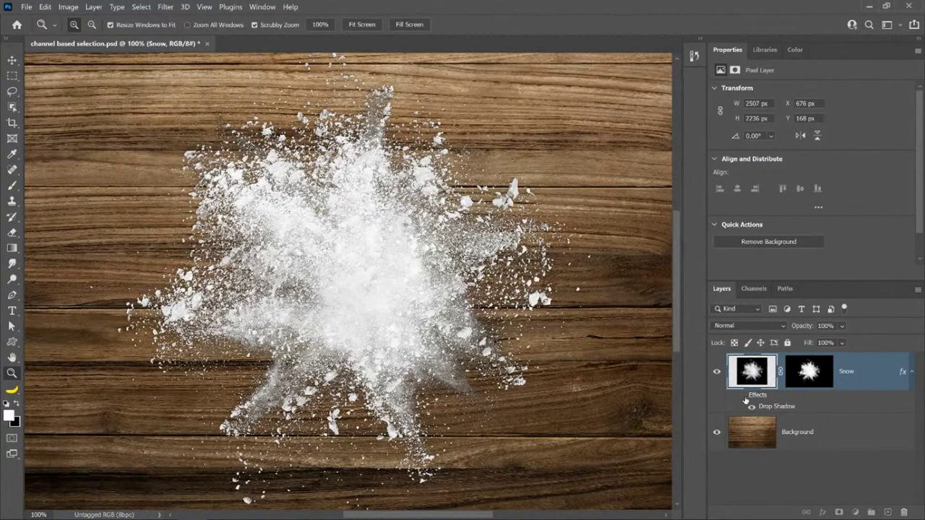
left_click(743, 396)
left_click(743, 396)
Change the drop shadow to a 120° angle with a 10 px distance and apply it.
double_click(790, 408)
left_click_drag(656, 187, 686, 217)
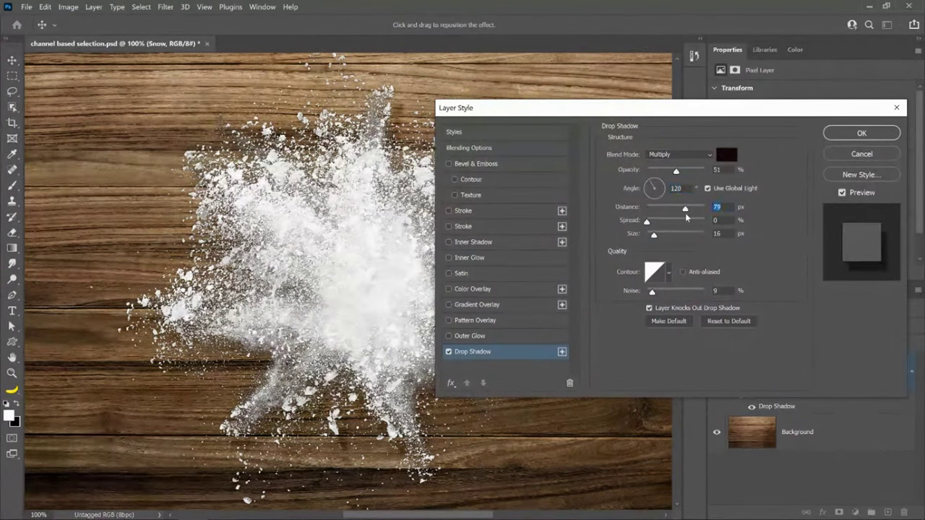
left_click_drag(599, 108, 731, 102)
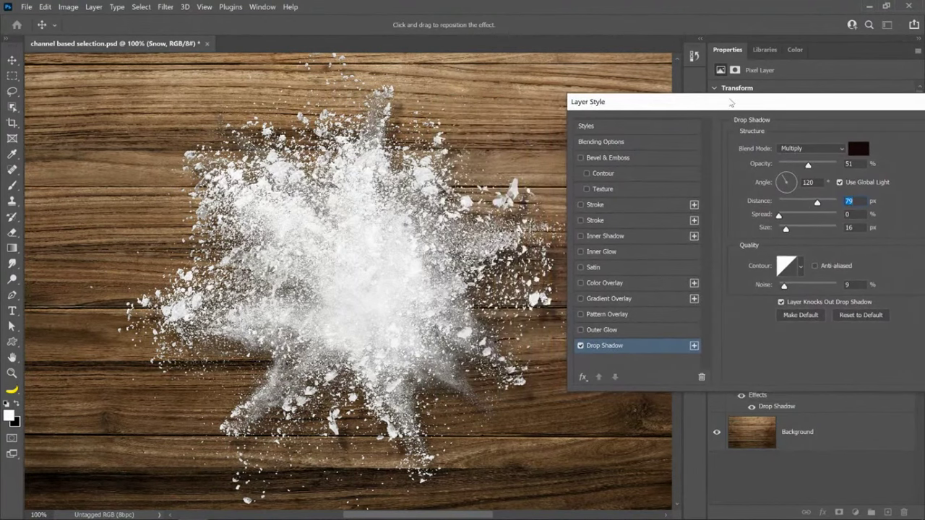
left_click_drag(818, 203, 795, 204)
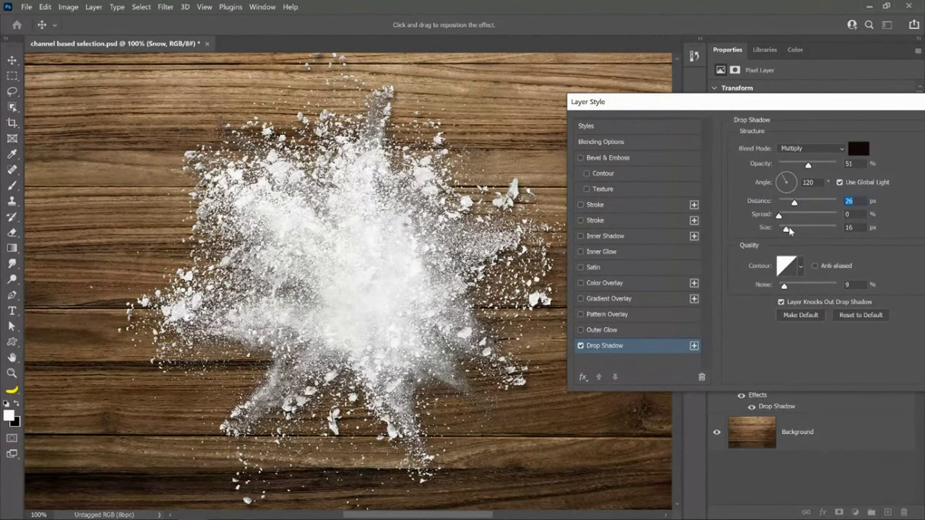
left_click_drag(781, 207, 785, 205)
left_click_drag(824, 107, 664, 108)
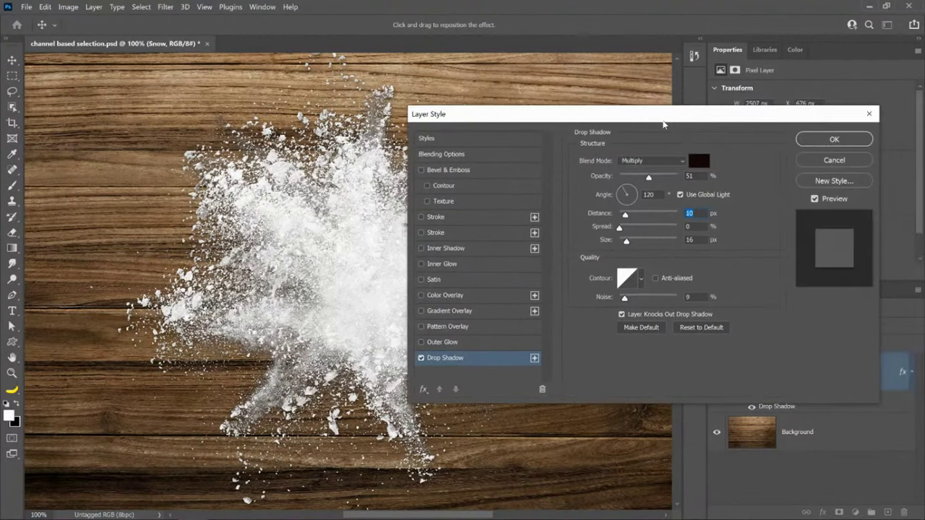
left_click(835, 137)
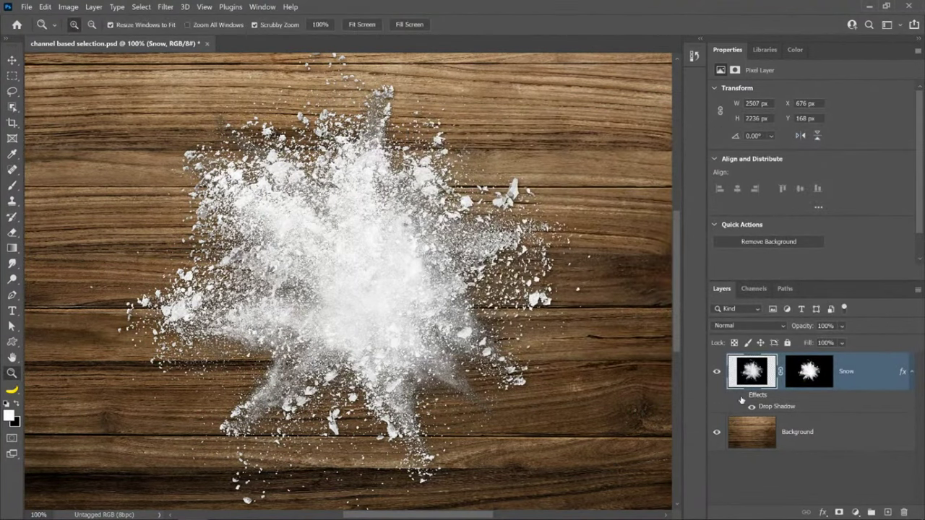
Toggle the updated drop shadow off and on to compare, leaving it switched on.
left_click(742, 397)
left_click(741, 397)
left_click(739, 397)
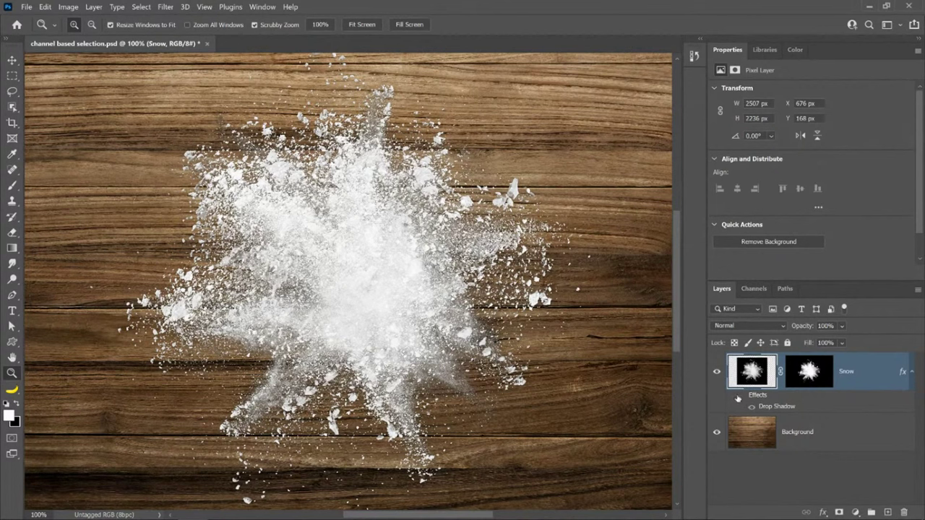
left_click(740, 396)
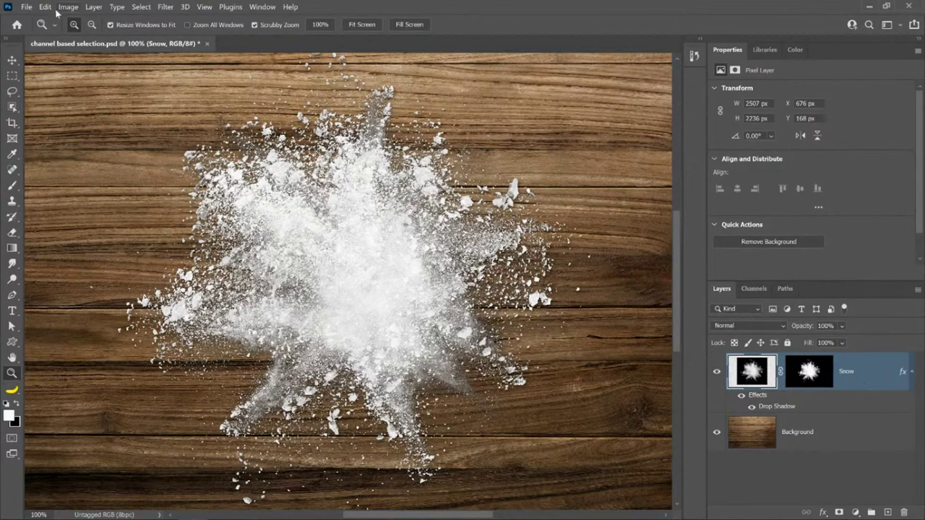
Go to the home screen and reopen channel based selection.psd from recent files.
left_click(22, 24)
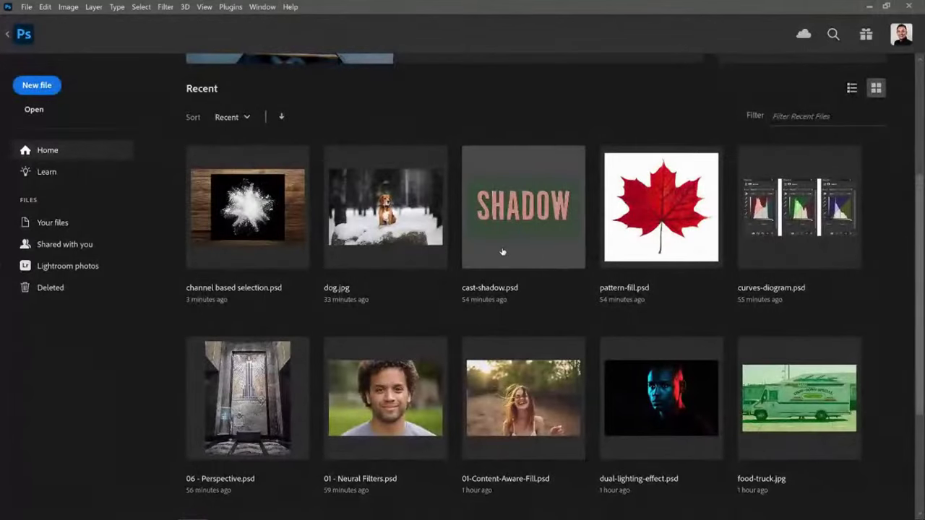
scroll(502, 245, "down", 3)
scroll(500, 243, "up", 2)
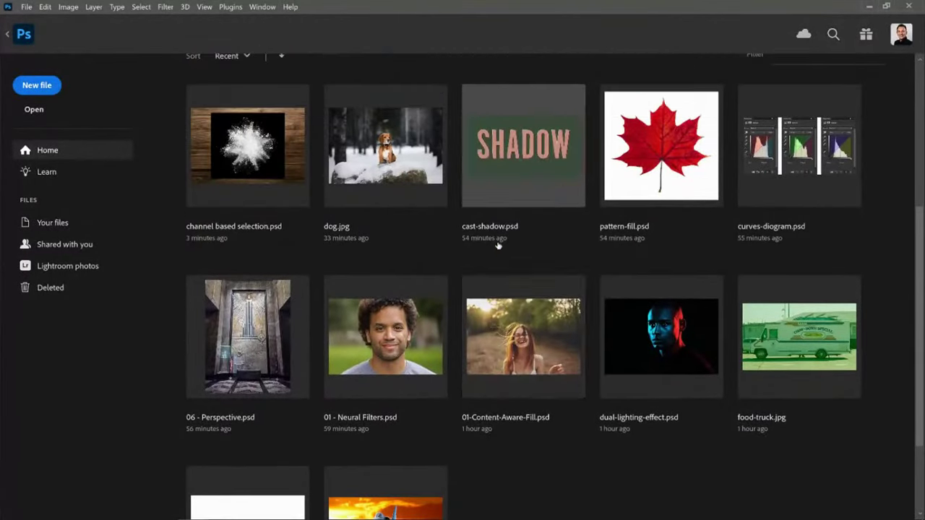
scroll(498, 303, "up", 2)
scroll(498, 304, "up", 3)
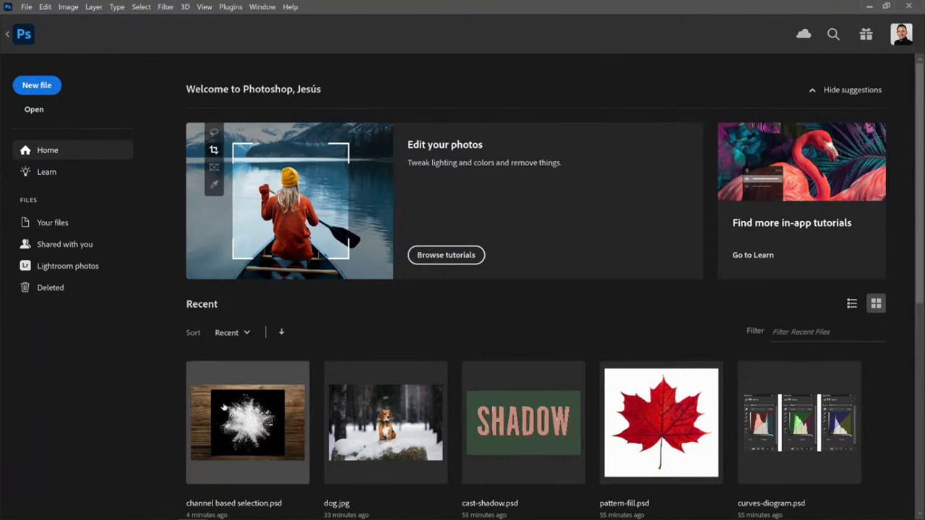
left_click(223, 406)
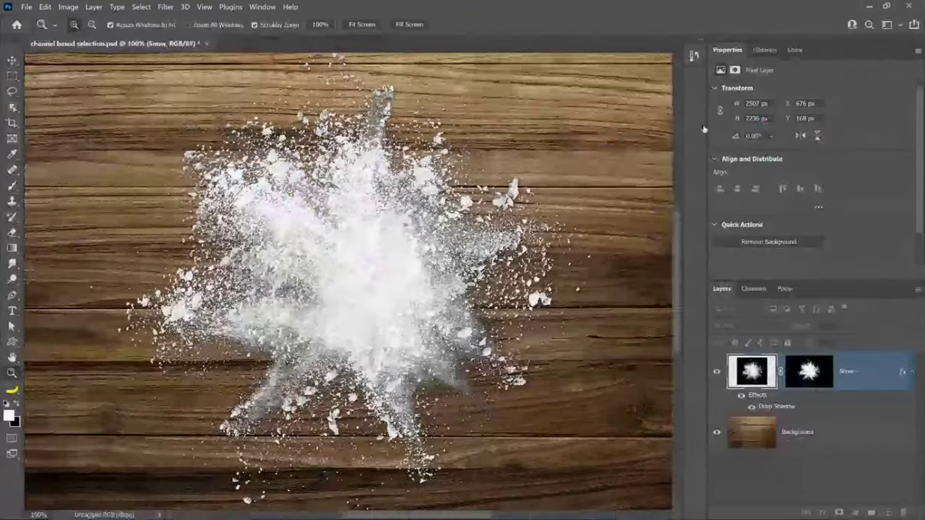
Bring up the Discover panel, move it lower, and browse the Hands-on tutorials section.
left_click(869, 25)
left_click_drag(344, 20, 347, 56)
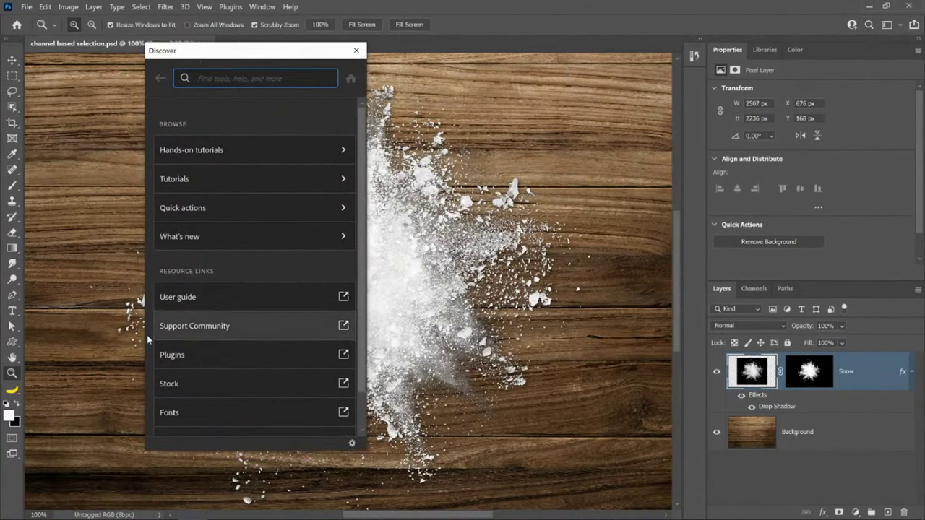
left_click(232, 153)
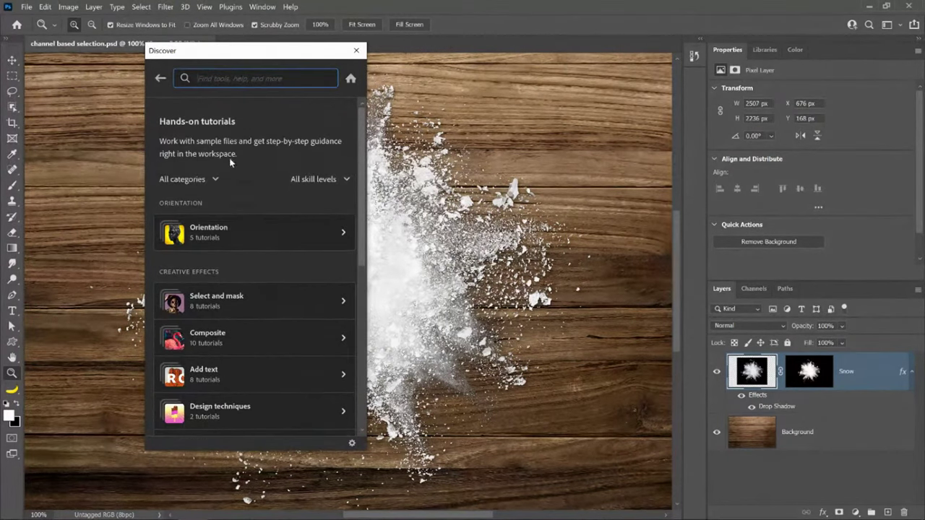
scroll(251, 195, "down", 5)
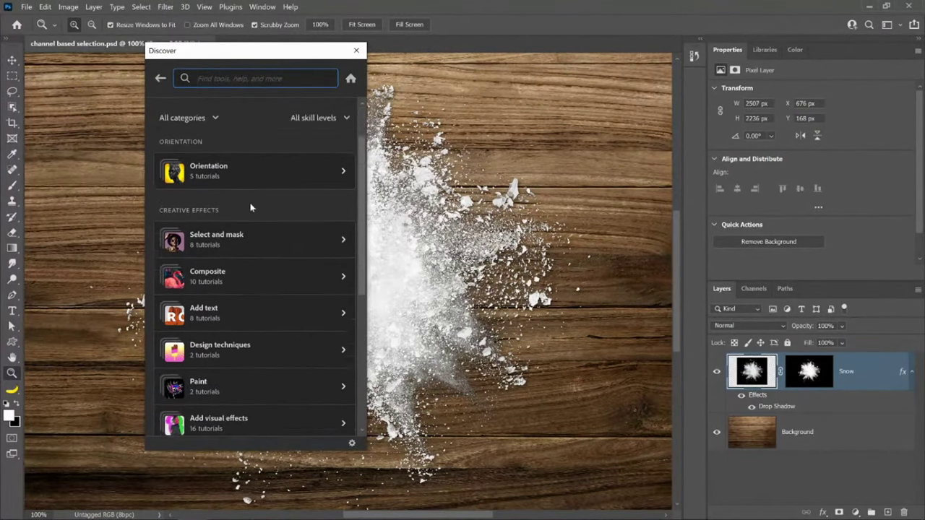
scroll(245, 221, "down", 3)
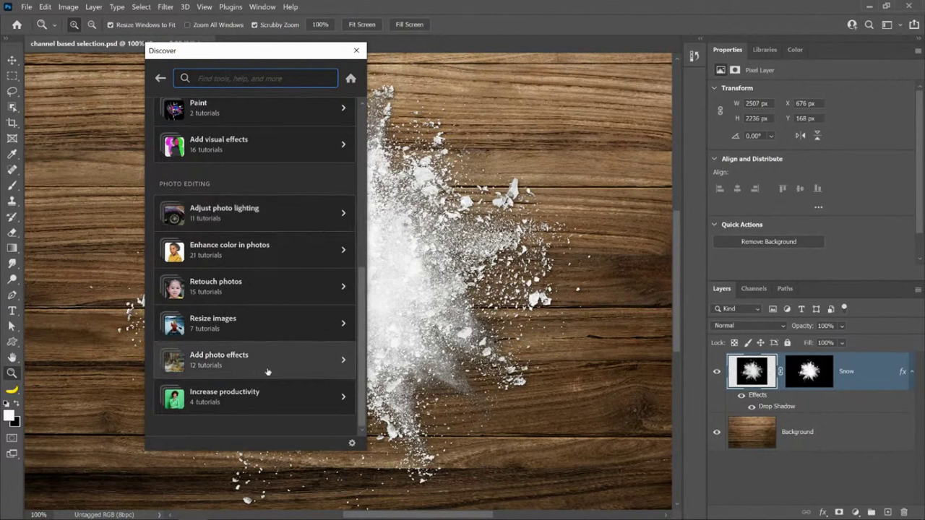
Under Add photo effects, pick the dual lighting portrait tutorial.
left_click(298, 376)
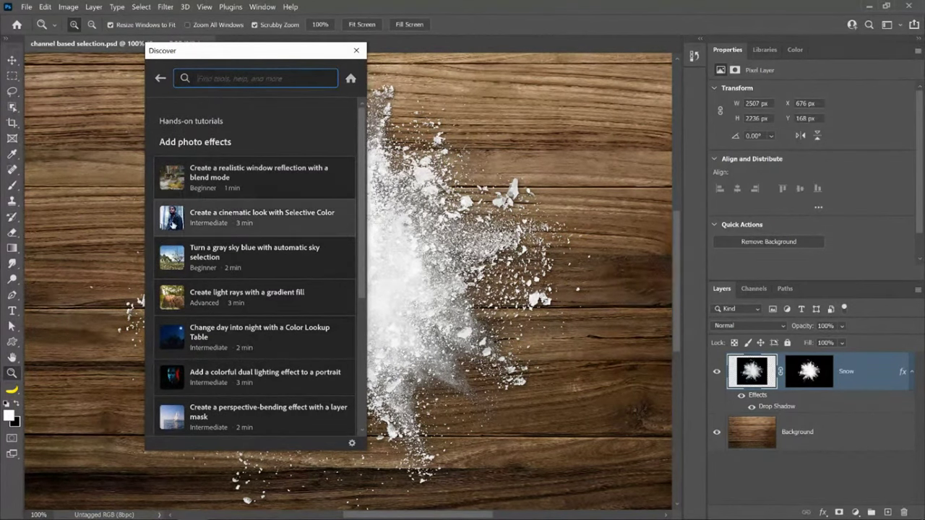
scroll(182, 318, "down", 5)
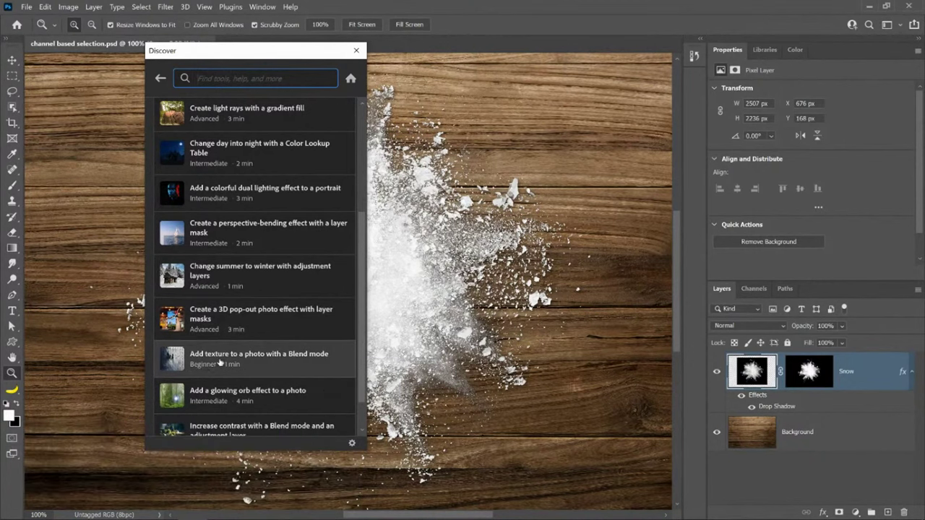
scroll(220, 361, "down", 1)
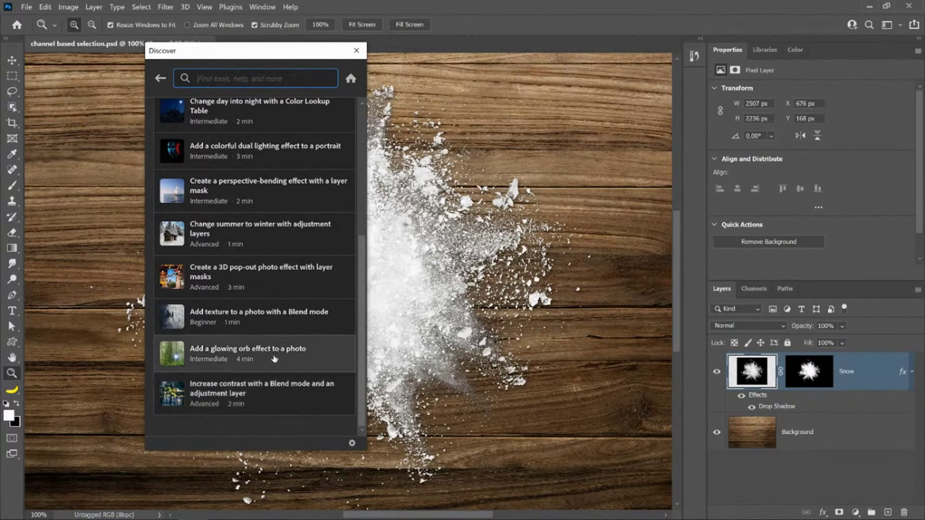
scroll(279, 355, "up", 5)
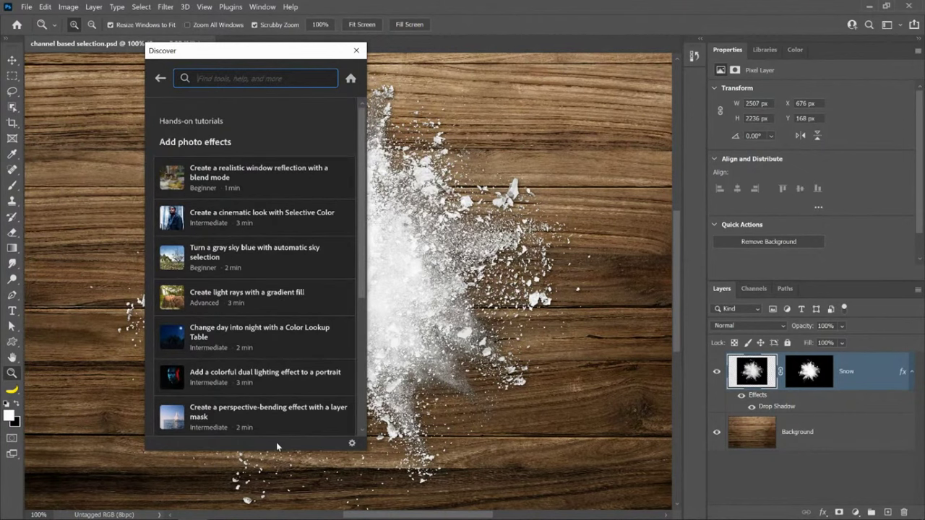
left_click(285, 382)
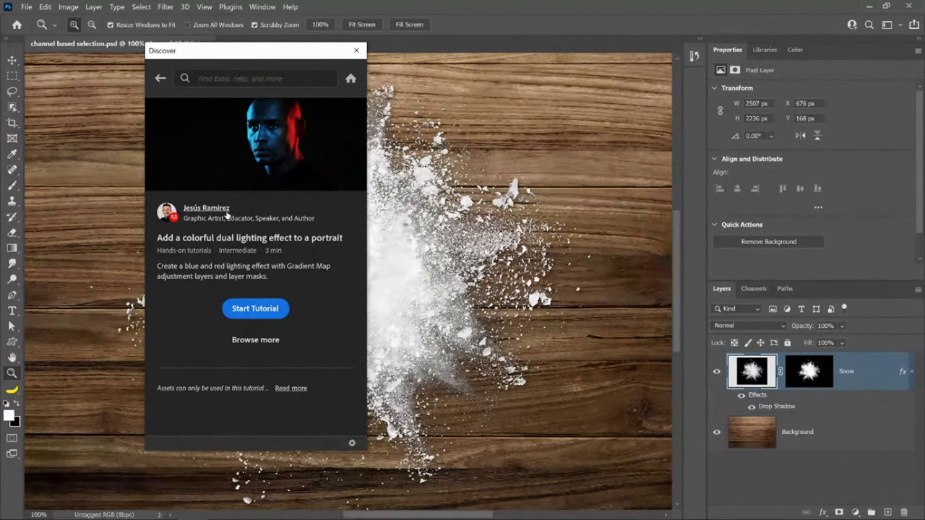
Start the dual lighting tutorial, reset default colors, and select the man via Select > Subject.
left_click(234, 312)
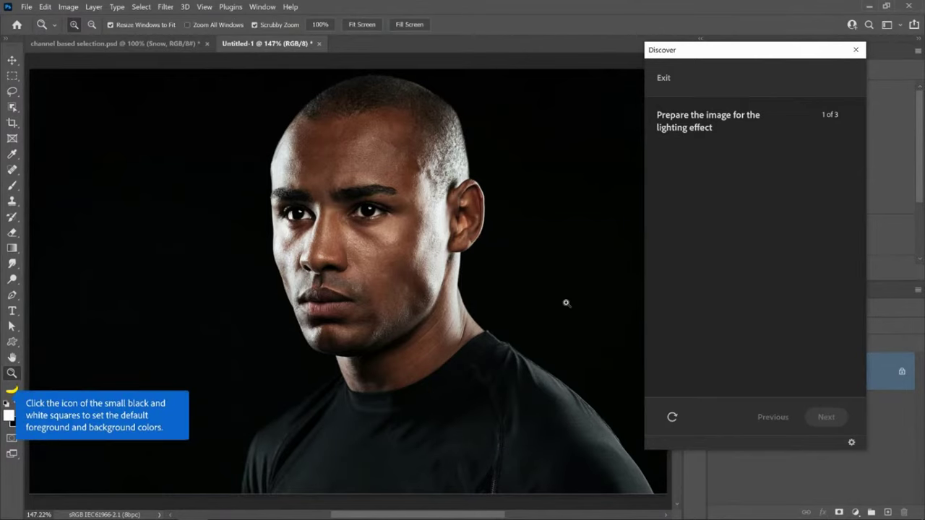
left_click(6, 404)
left_click(140, 7)
left_click(151, 137)
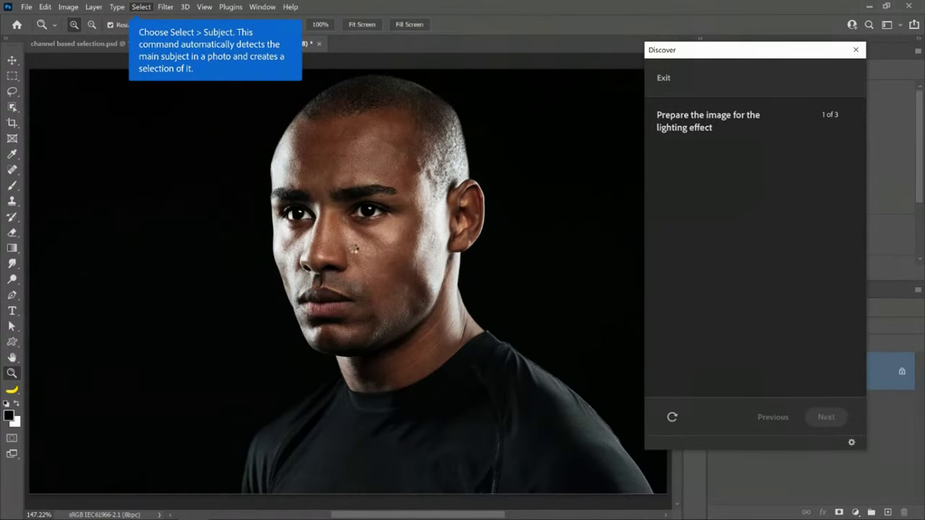
left_click_drag(756, 53, 385, 67)
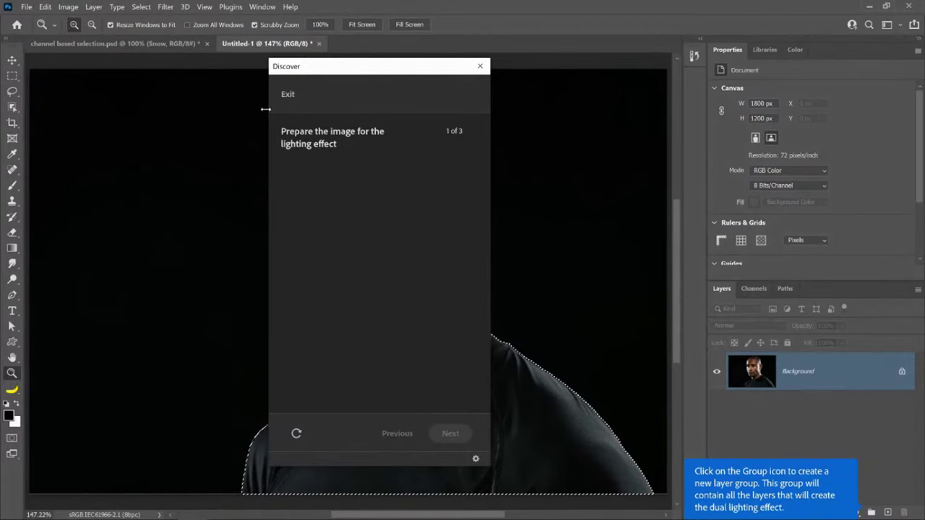
Exit the tutorial and close Untitled-1 without saving.
left_click(287, 94)
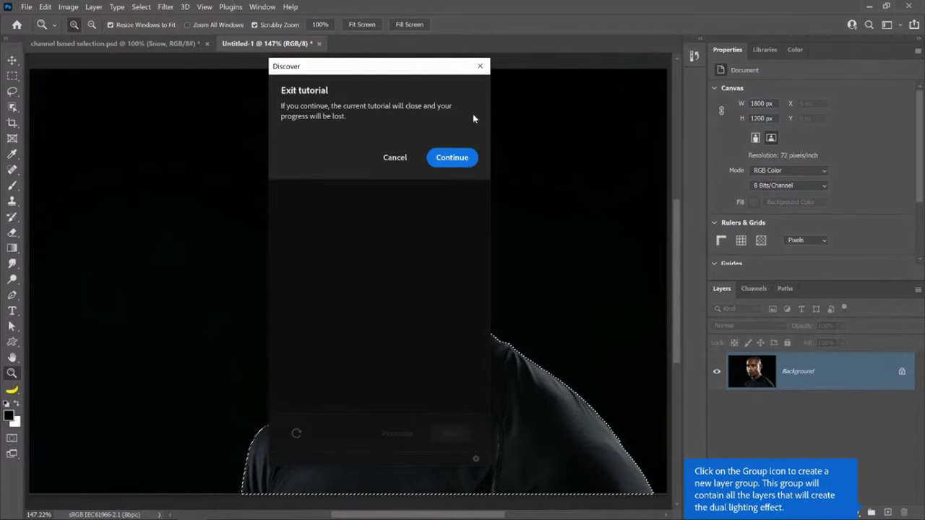
left_click(453, 158)
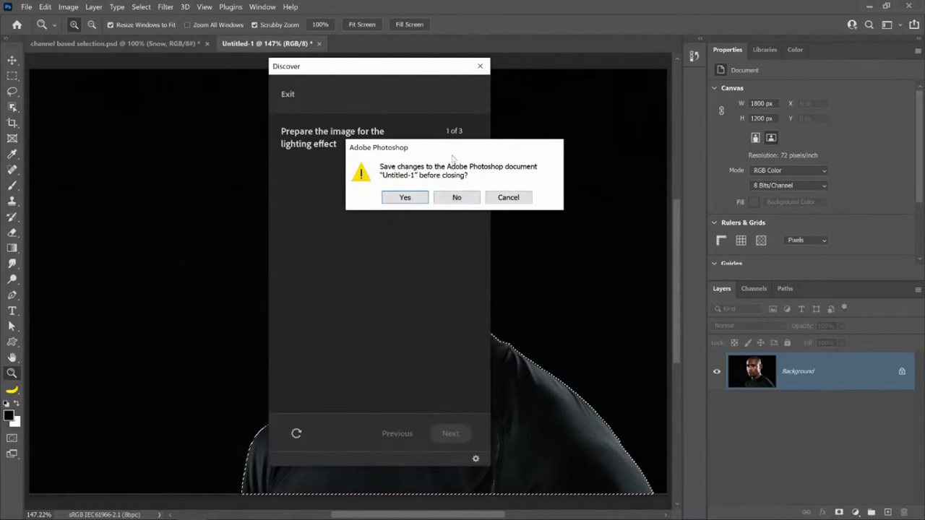
left_click(456, 198)
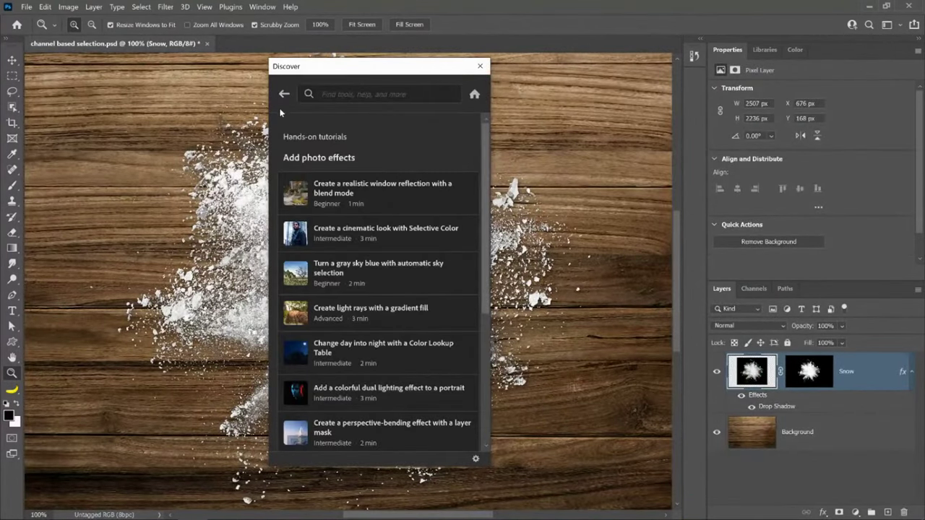
Browse the Select and mask tutorials, then return to the tutorial categories.
scroll(365, 292, "down", 2)
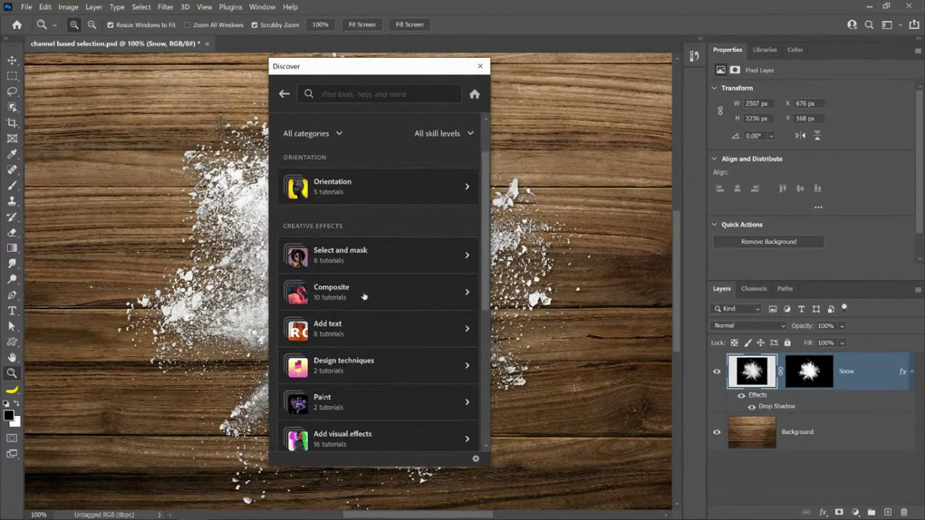
left_click(370, 264)
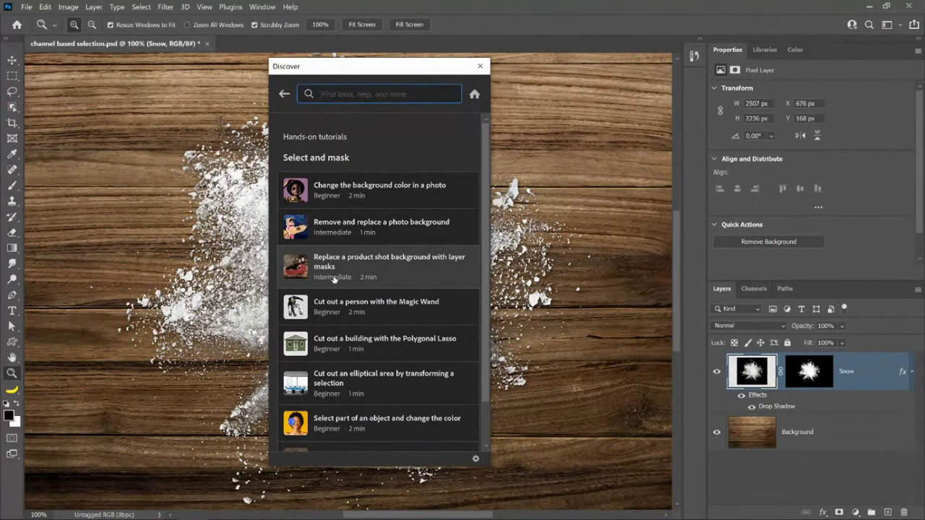
scroll(337, 274, "down", 1)
scroll(318, 217, "up", 1)
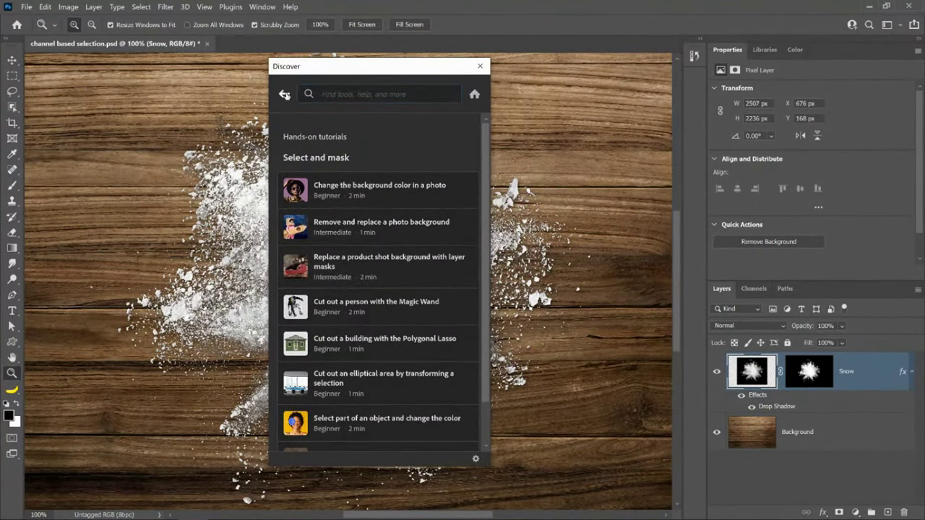
left_click(284, 94)
Browse the Retouch photos tutorials, then go back to the Hands-on tutorials overview.
scroll(365, 332, "down", 5)
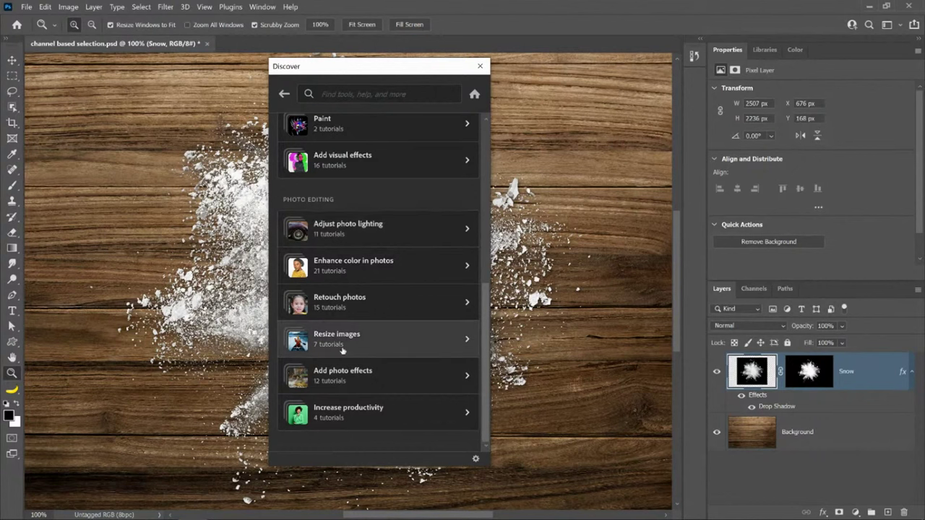
left_click(358, 302)
scroll(355, 297, "down", 10)
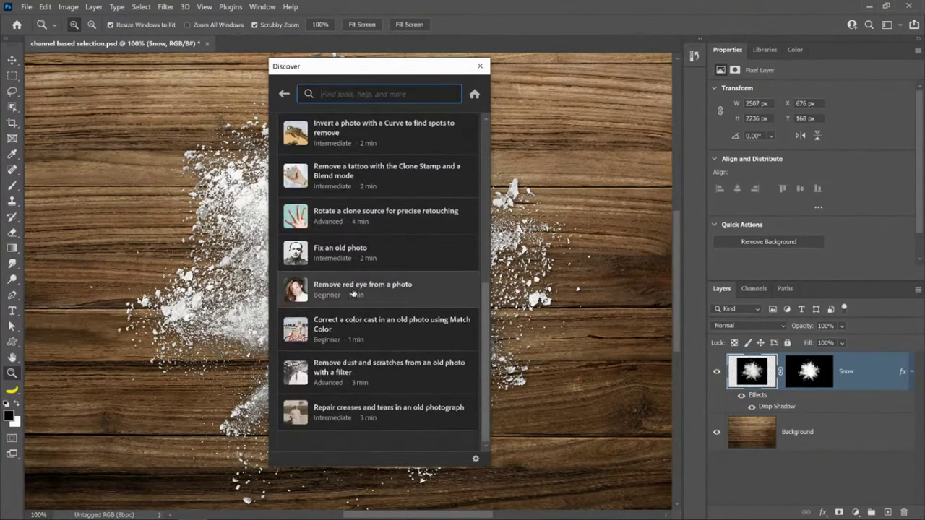
scroll(355, 292, "up", 8)
scroll(355, 292, "up", 3)
key("shift+Tab")
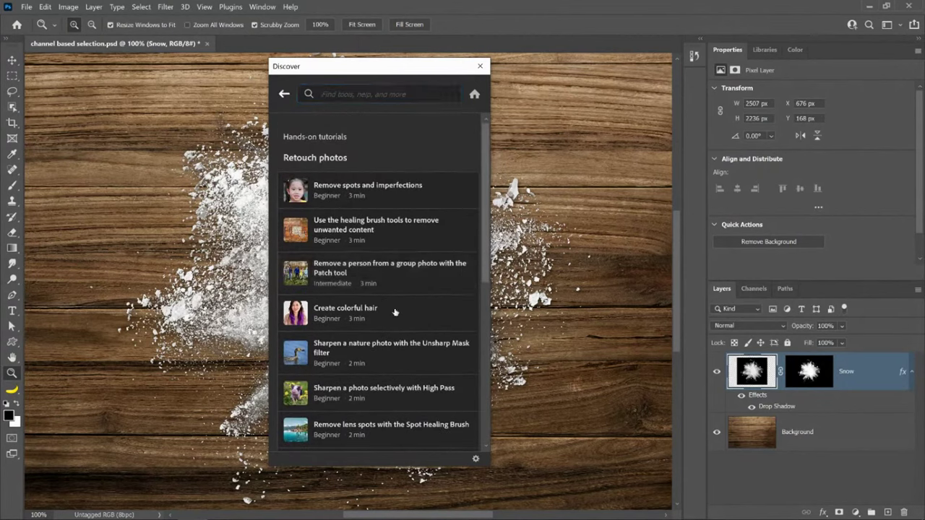
key("Return")
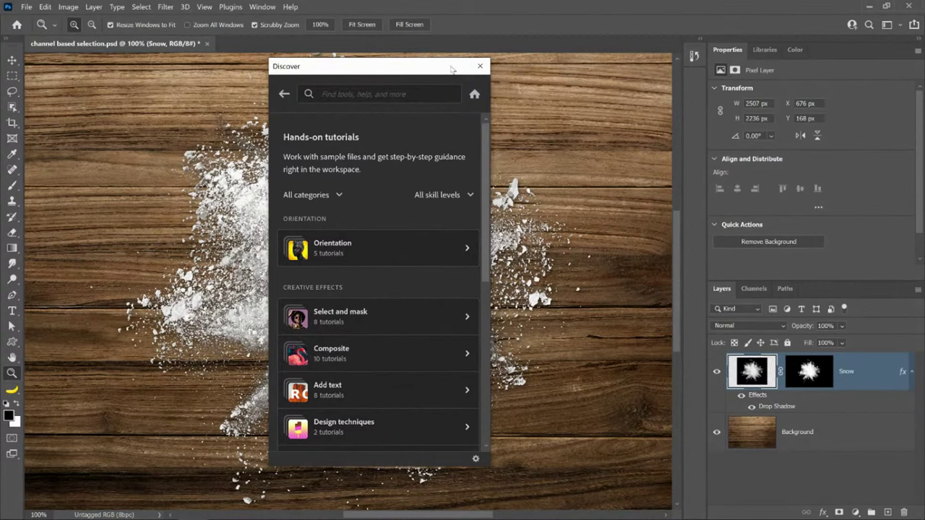
Open dual-lighting-effect.psd, fit it on screen, and collapse and hide Group 1.
left_click(480, 66)
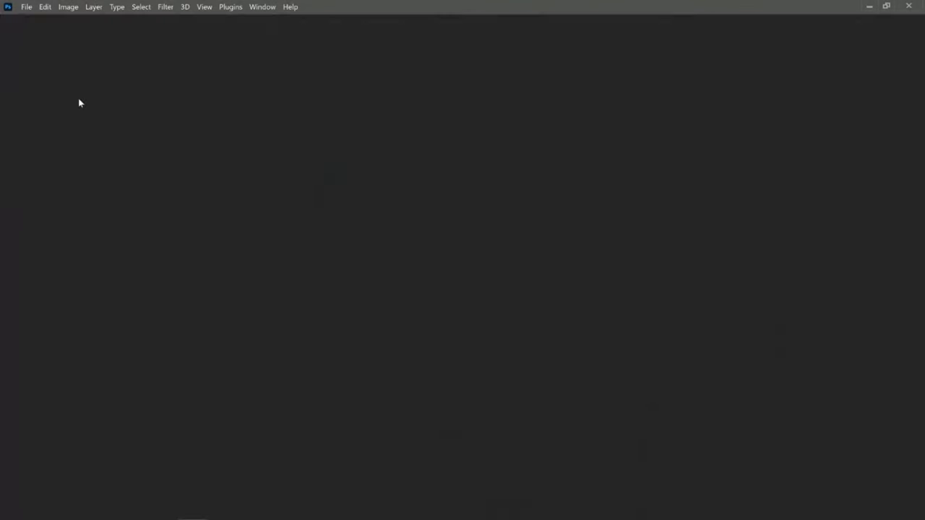
scroll(448, 383, "down", 5)
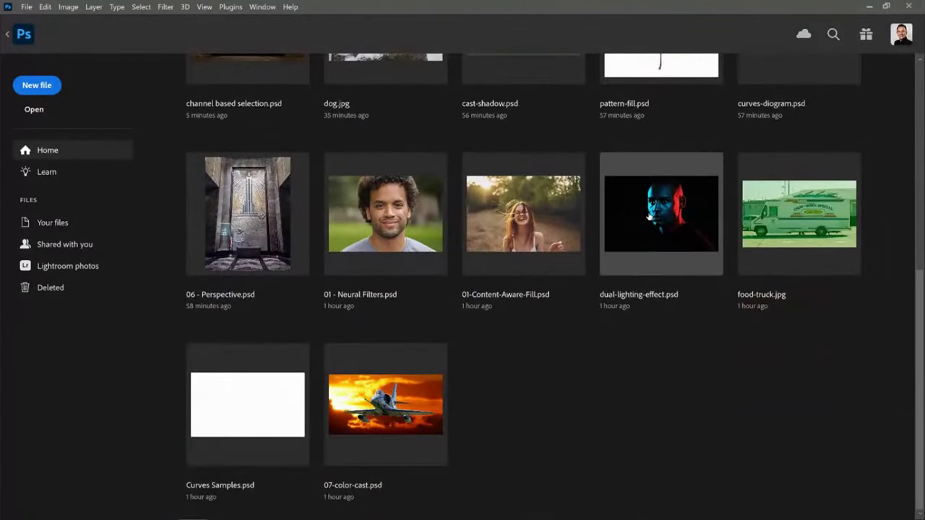
left_click(648, 215)
left_click(647, 215)
right_click(346, 246)
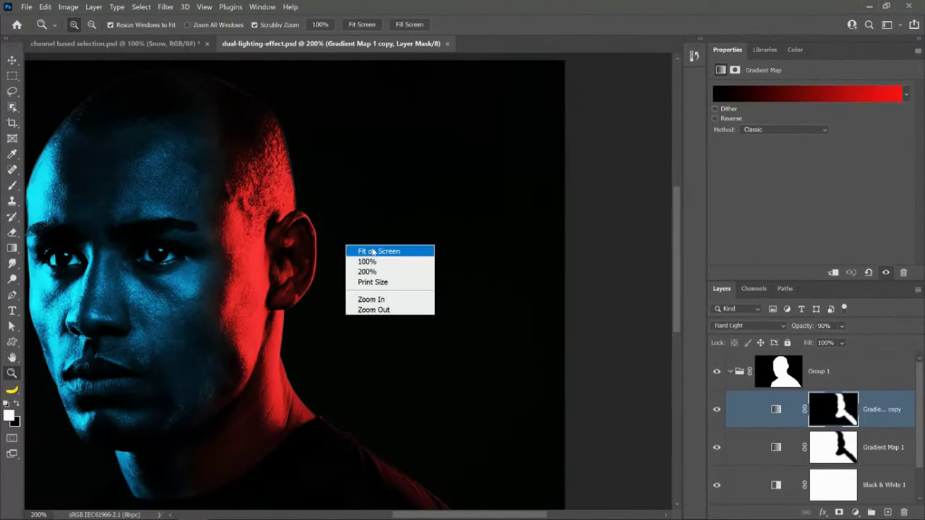
left_click(374, 251)
left_click(732, 372)
left_click(717, 371)
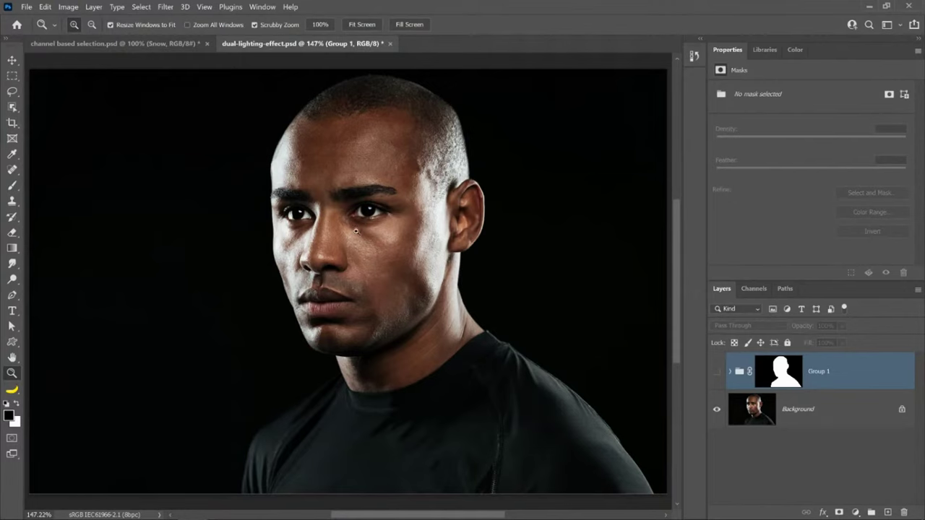
Open and close the Window menu, then open and close the Discover panel twice.
left_click(262, 8)
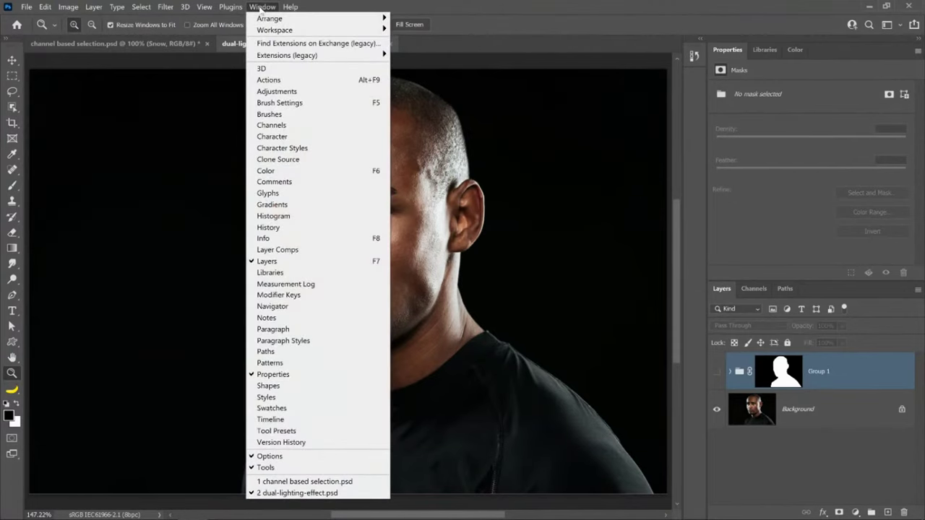
left_click(262, 7)
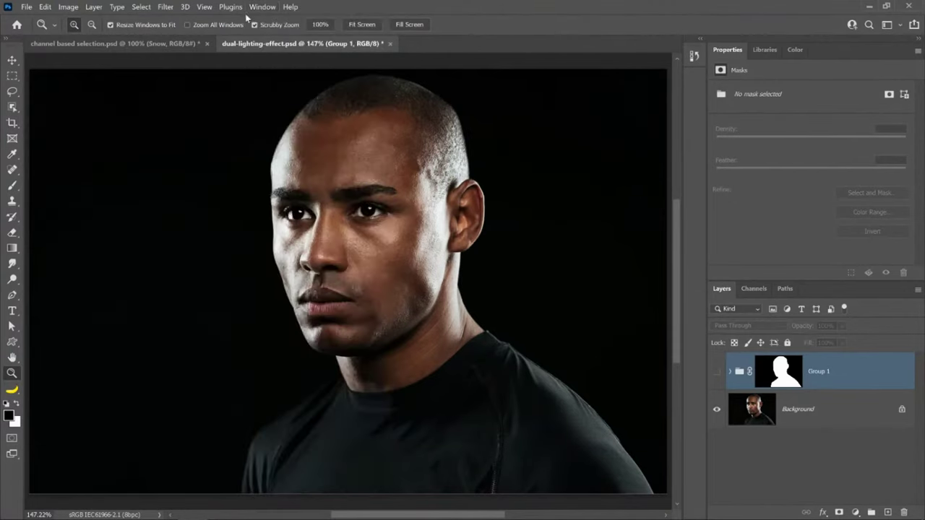
left_click(868, 26)
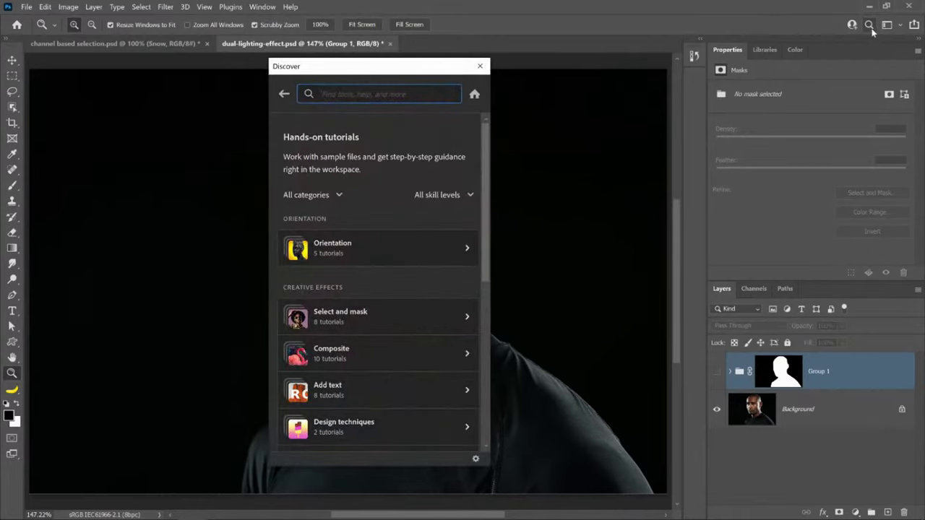
left_click(480, 65)
key("ctrl+f")
left_click(480, 66)
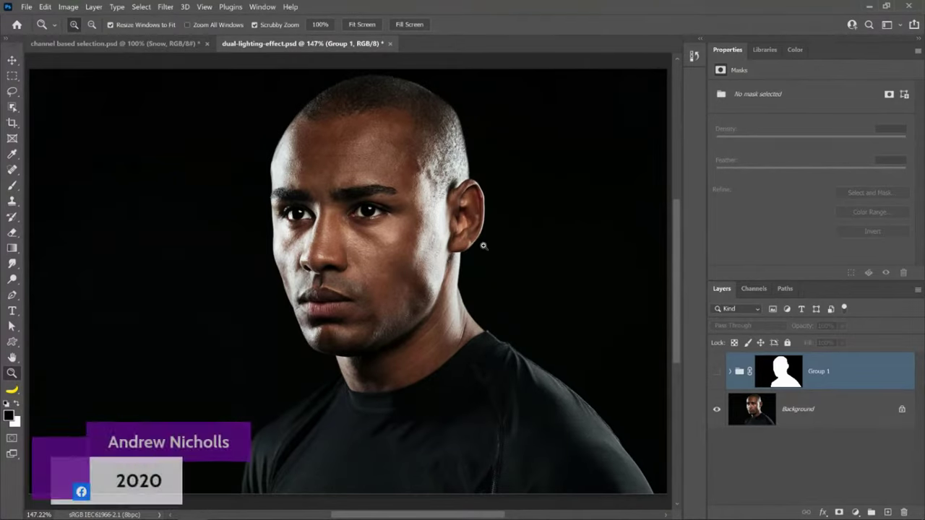
Toggle Group 1's lighting on and off, select the Background layer, and choose the Object Selection Tool.
left_click(717, 373)
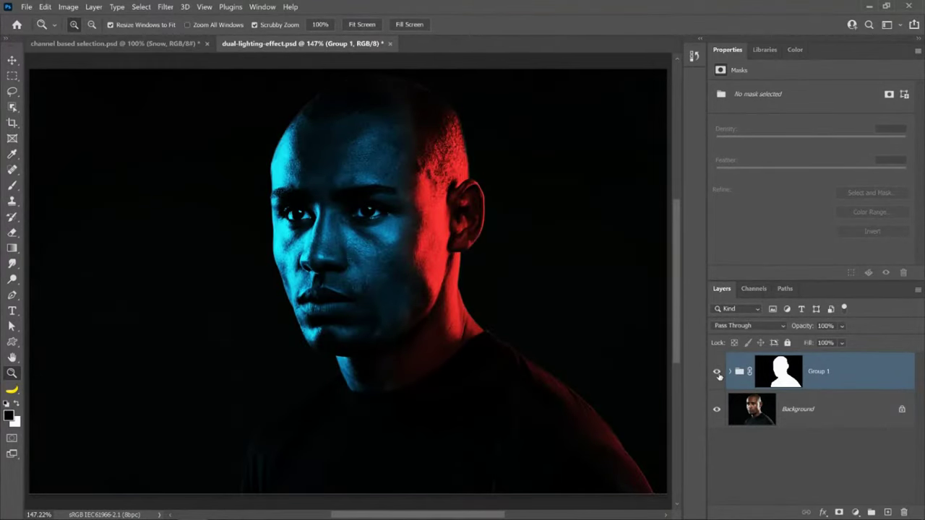
left_click(717, 373)
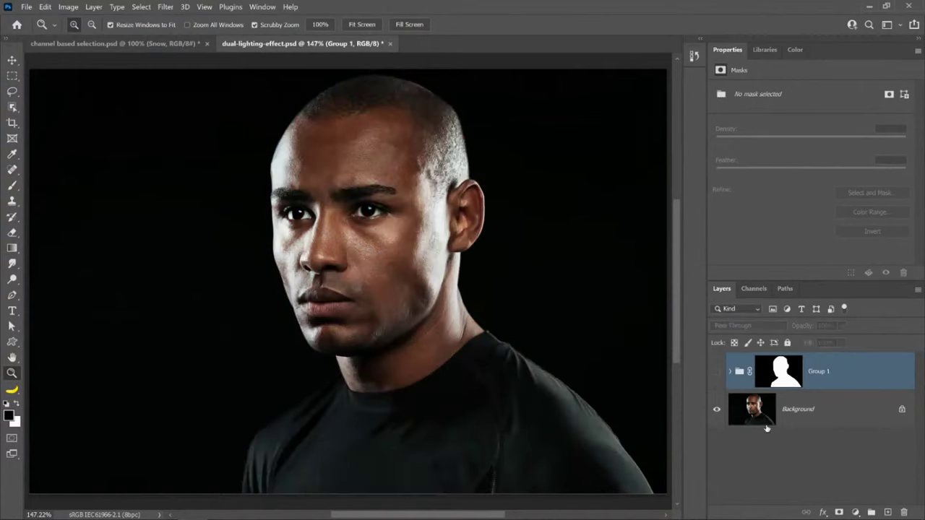
left_click(761, 424)
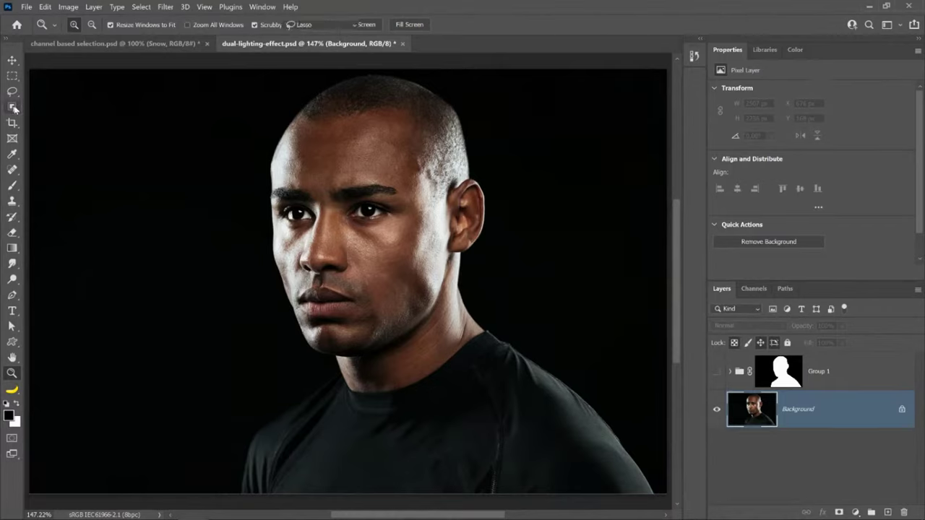
left_click_drag(14, 107, 65, 107)
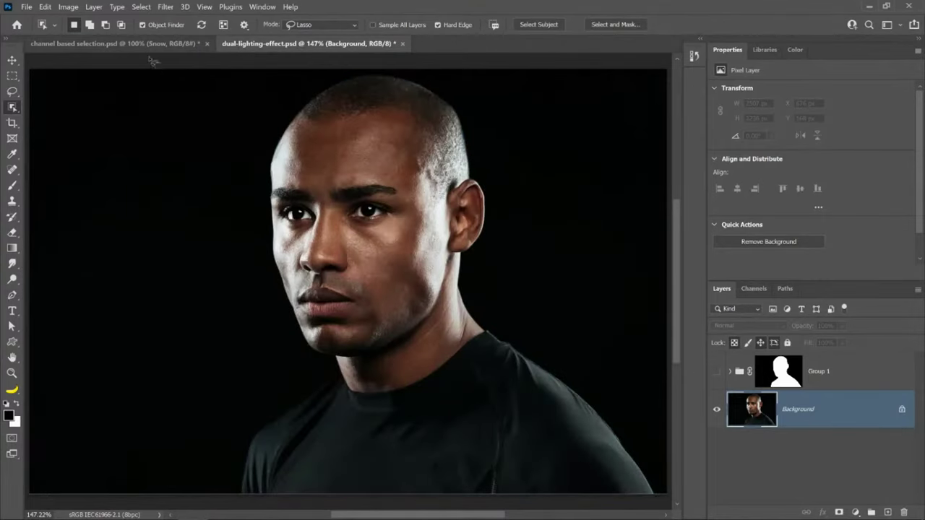
Use Select > Subject to select the man head to shoulders.
left_click(141, 8)
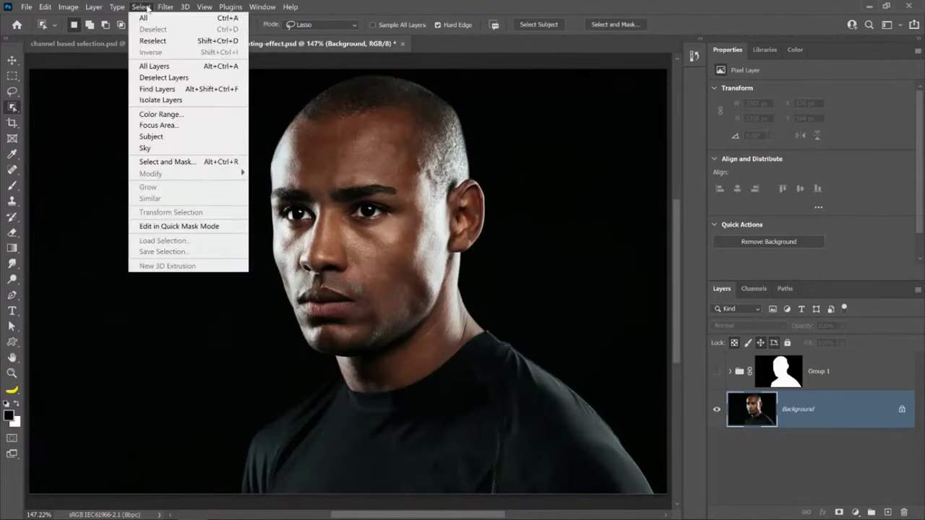
left_click(180, 137)
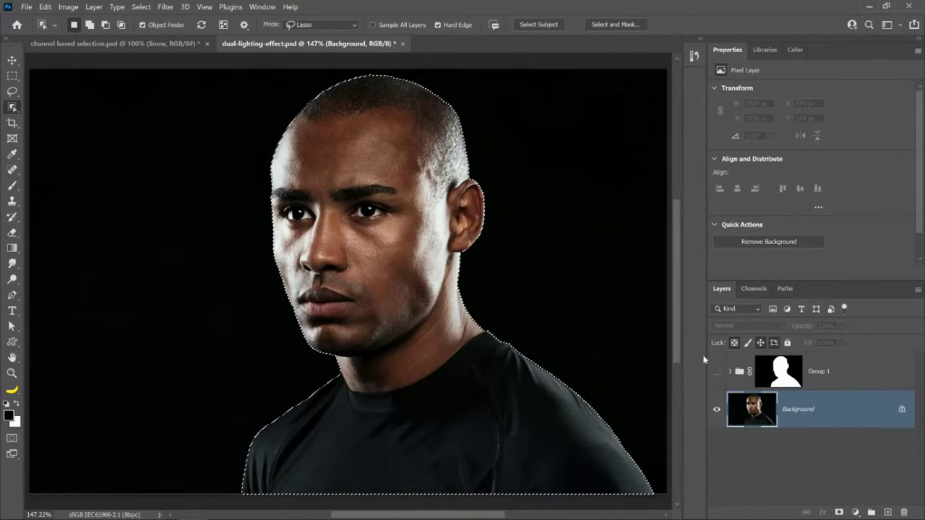
Create a new group masked to the man and add a Levels adjustment with midtones at 0.53.
left_click(870, 513)
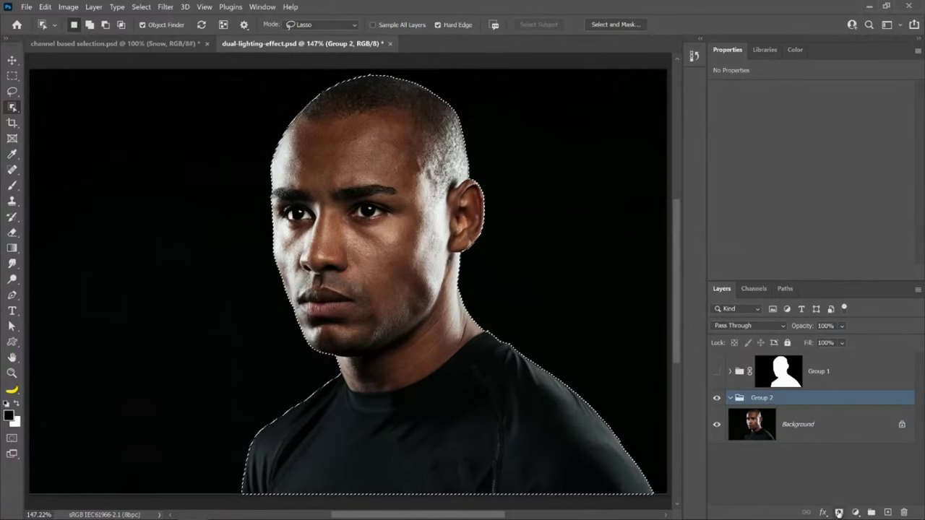
left_click(838, 513)
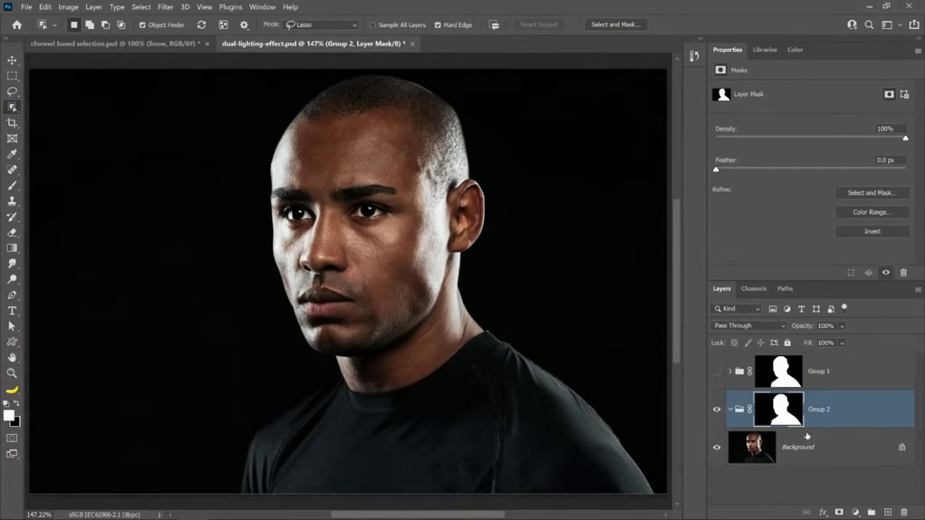
left_click(855, 512)
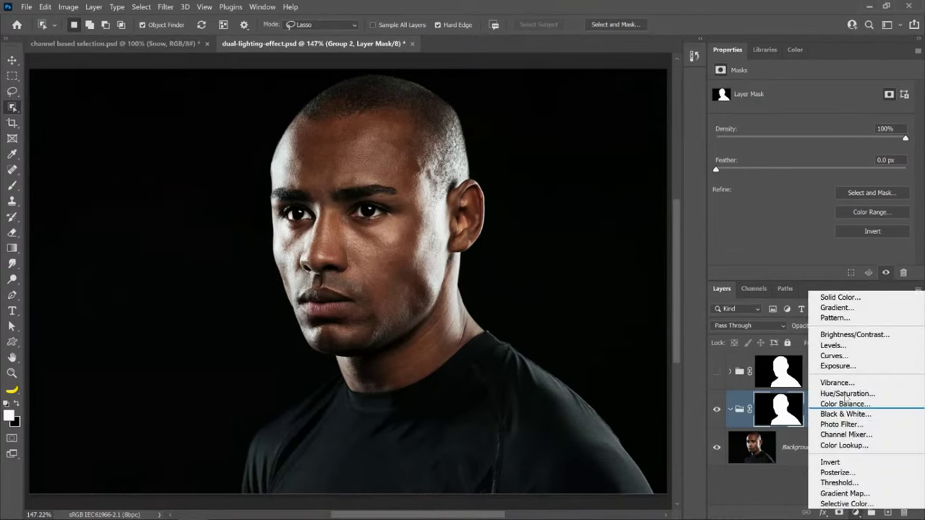
left_click(828, 344)
left_click_drag(818, 178, 849, 177)
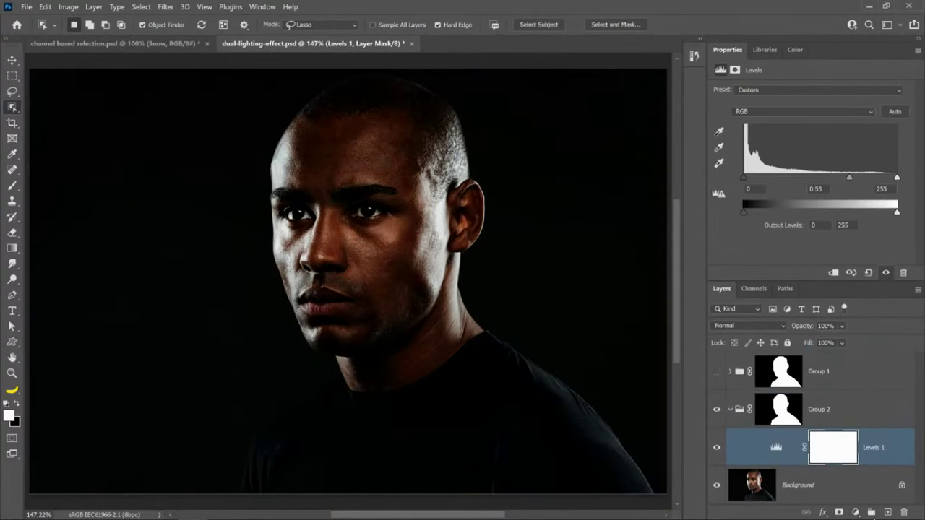
Add a Color Balance adjustment (Cyan -64, Blue +57), hide both adjustments, and group them.
left_click(854, 513)
left_click(846, 406)
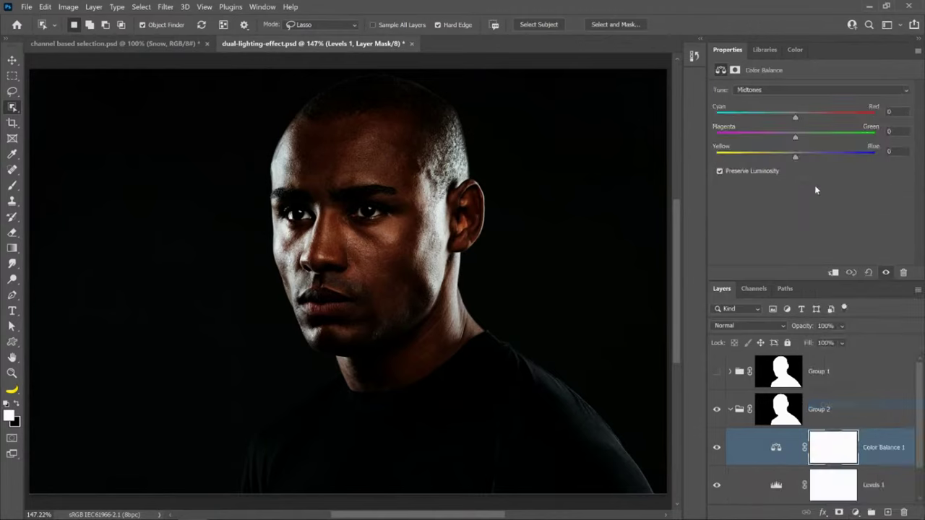
left_click_drag(794, 155, 840, 156)
left_click_drag(795, 117, 775, 117)
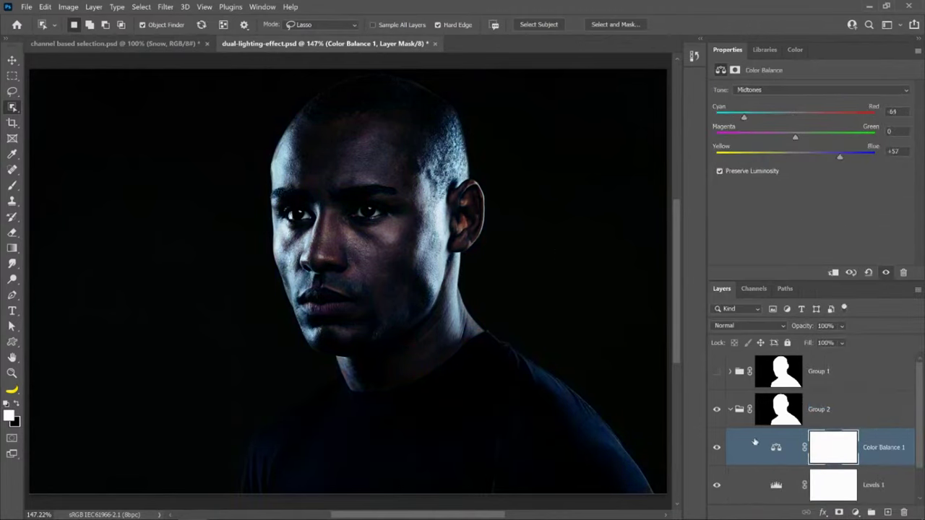
scroll(754, 442, "down", 1)
left_click_drag(717, 410, 717, 447)
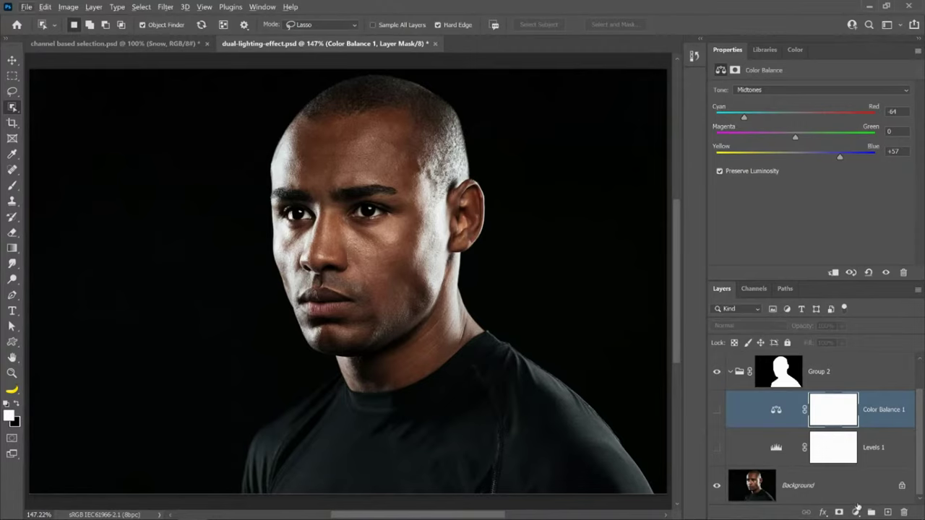
key("ctrl+g")
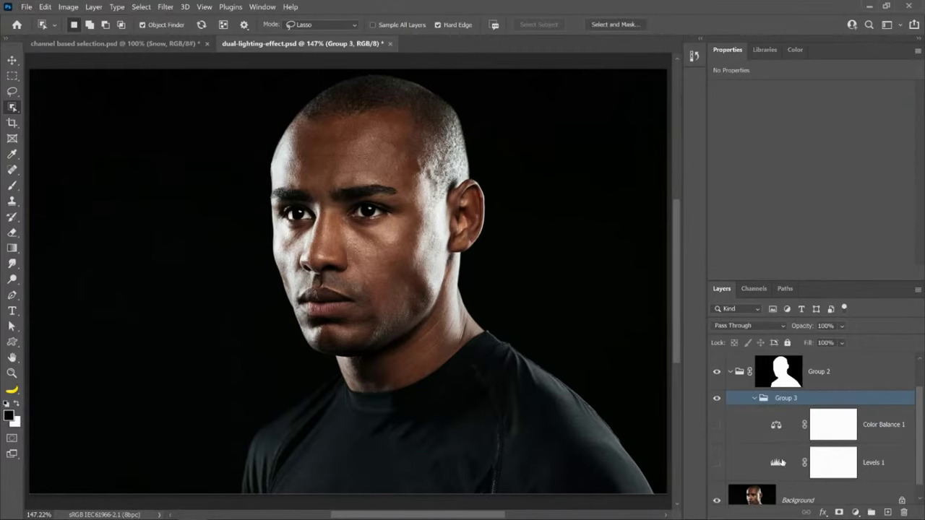
Review the Color Balance and Levels settings and Group 3's mask settings.
left_click(778, 439)
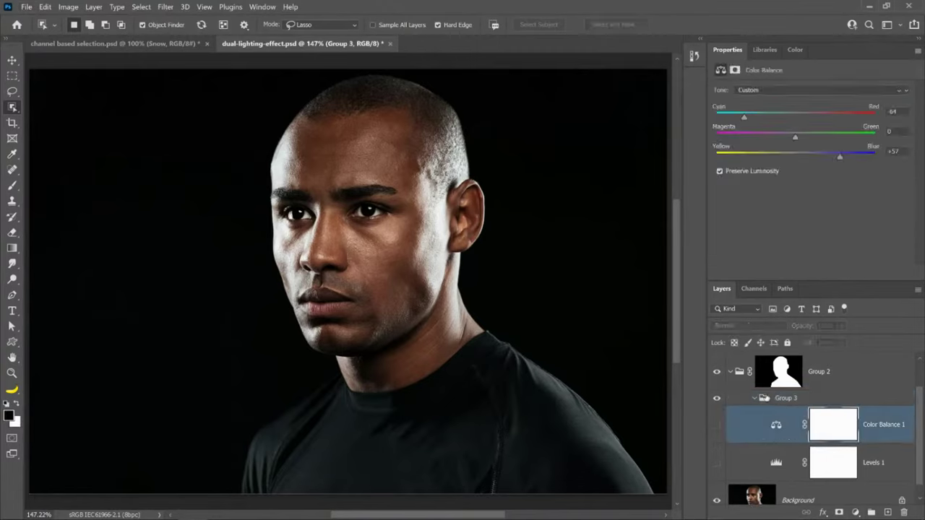
left_click(766, 409)
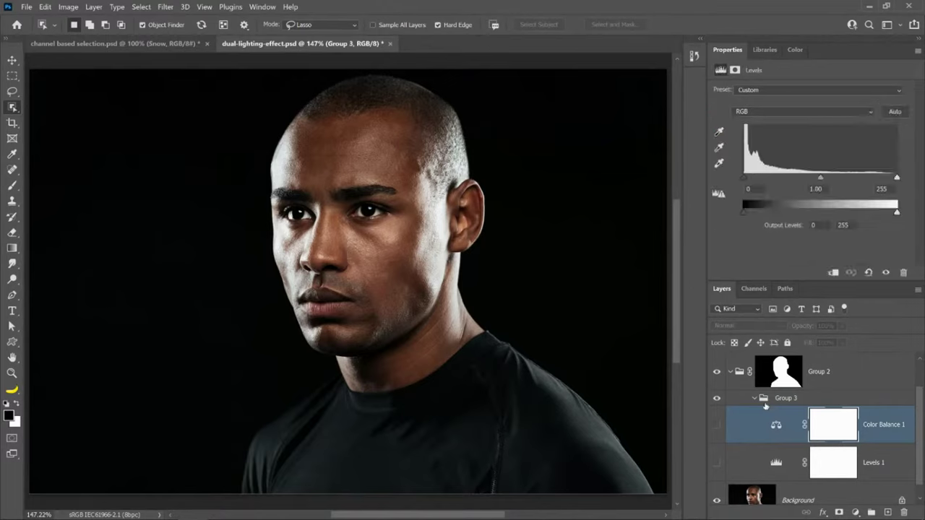
key("alt+bracketleft")
left_click(766, 402)
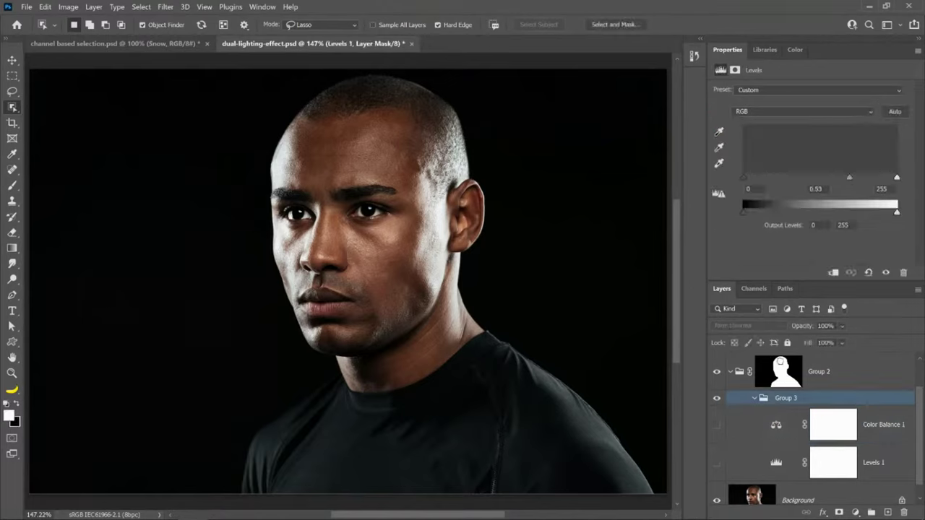
left_click(779, 360)
left_click(735, 394)
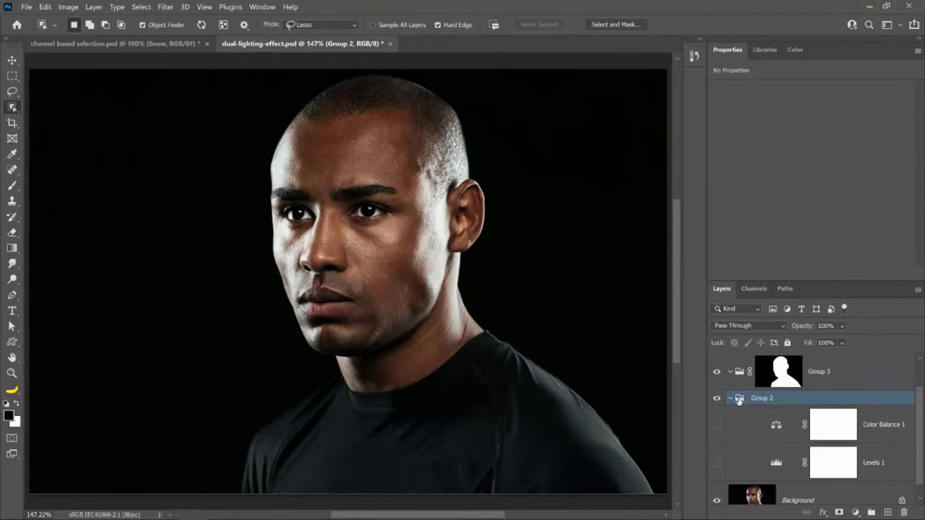
Select Color Balance 1 and Levels 1, reposition them in Group 2, then select the Background layer.
left_click(776, 426)
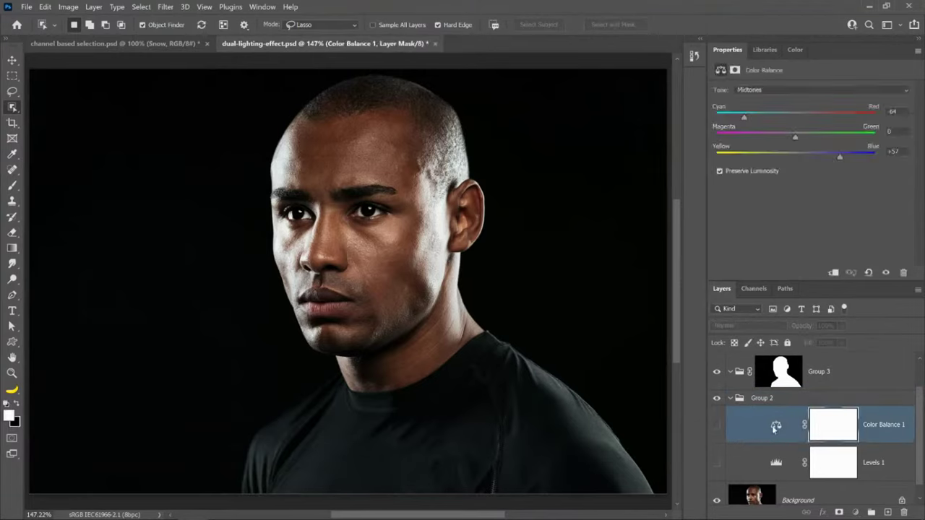
key("alt+shift+bracketleft")
left_click_drag(776, 427, 779, 427)
left_click(730, 398)
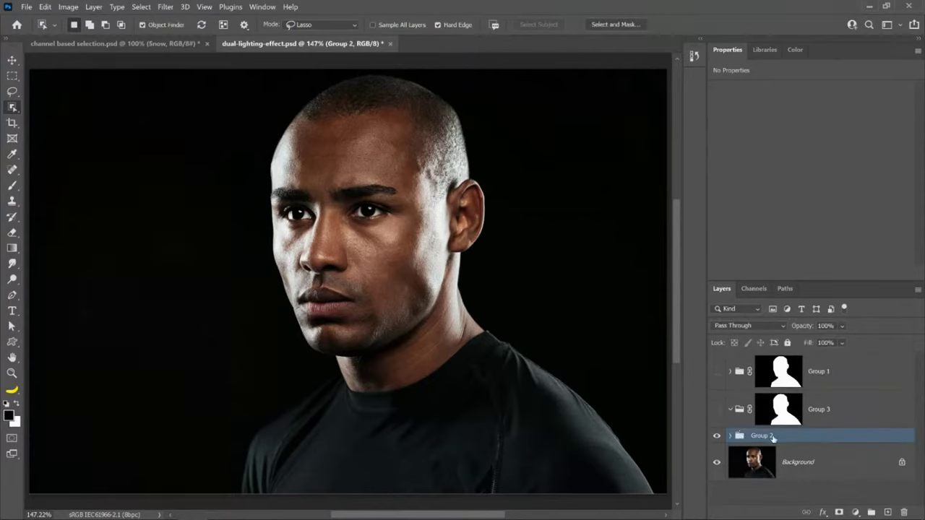
left_click(730, 436)
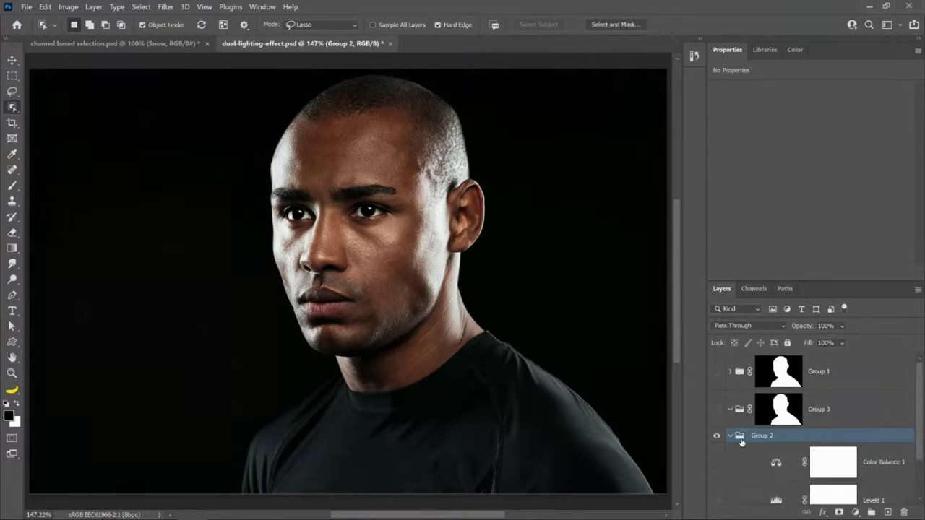
scroll(770, 443, "down", 1)
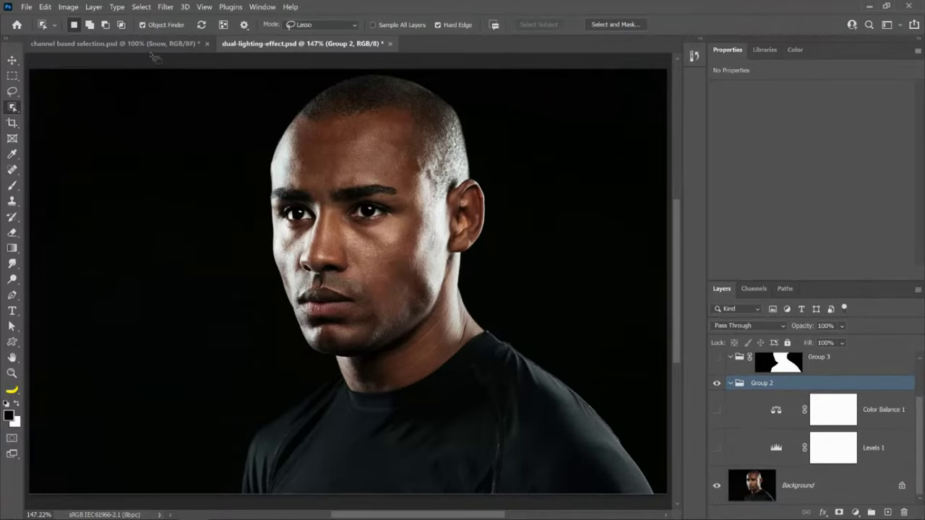
left_click(786, 491)
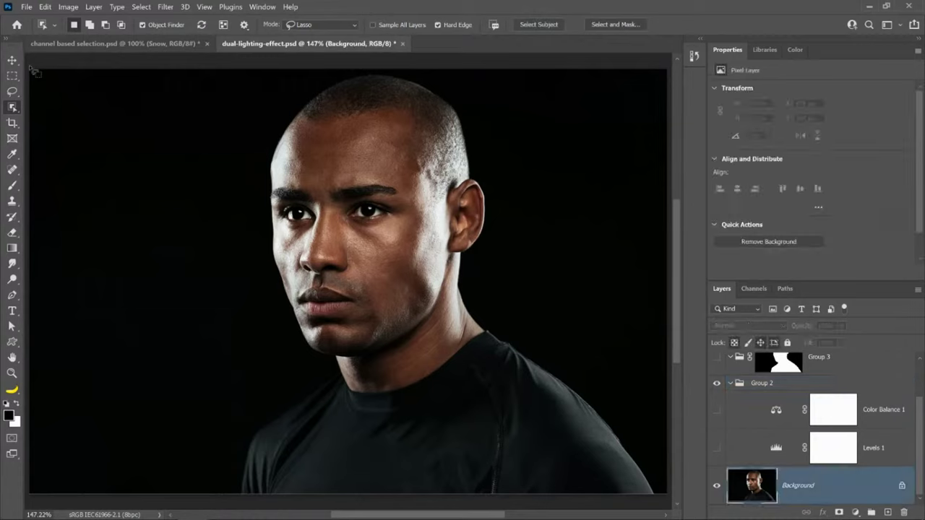
Select the man as subject, turn on Levels 1, and fill its mask from the selection.
left_click(147, 8)
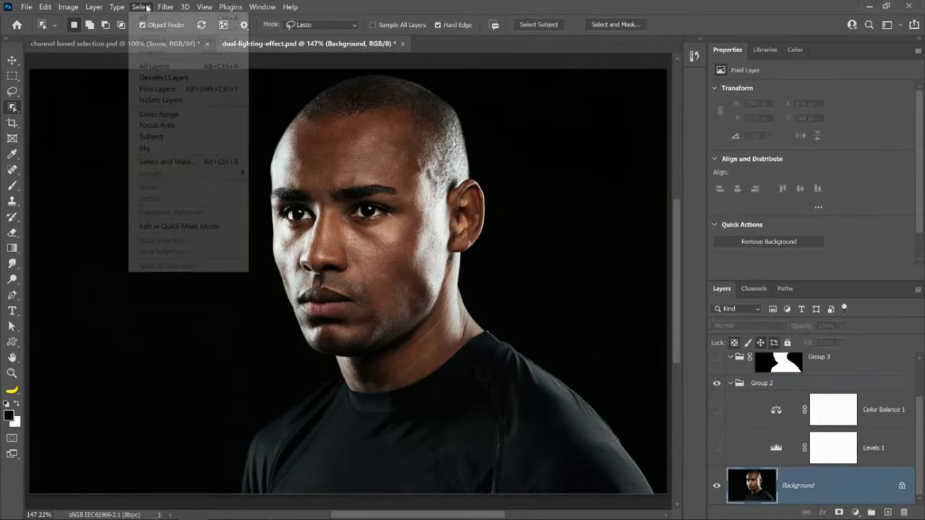
left_click(151, 136)
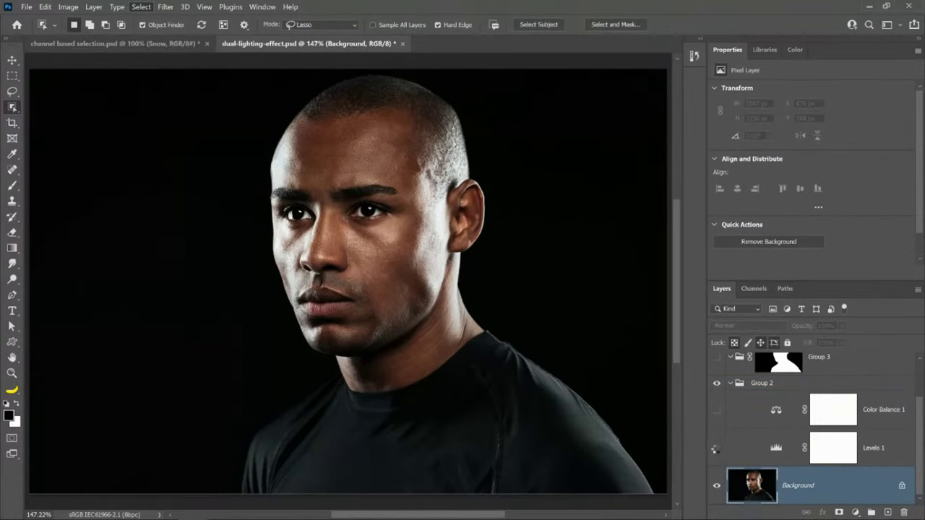
left_click(715, 449)
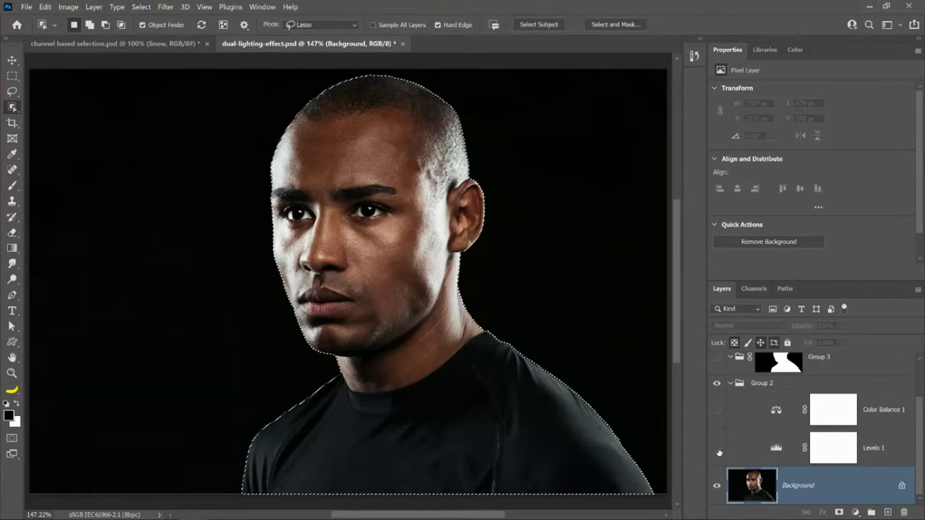
left_click(836, 452)
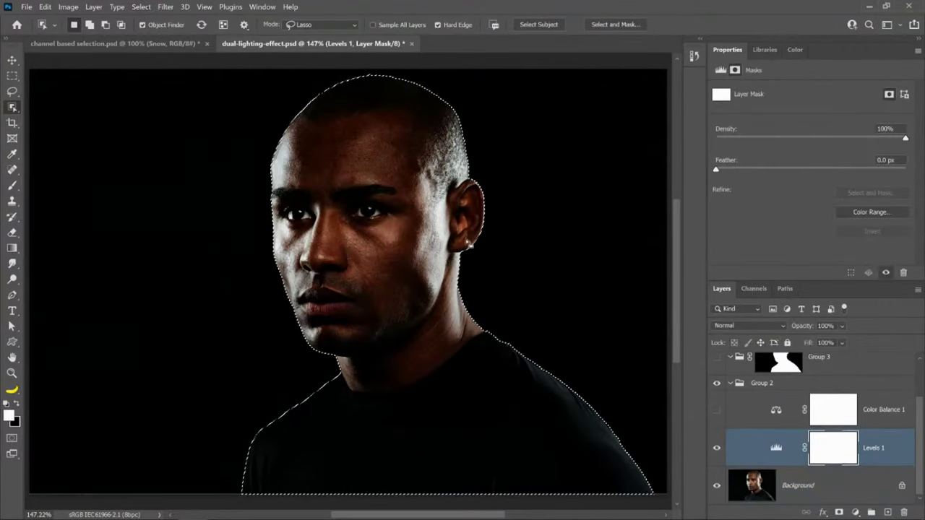
right_click(829, 452)
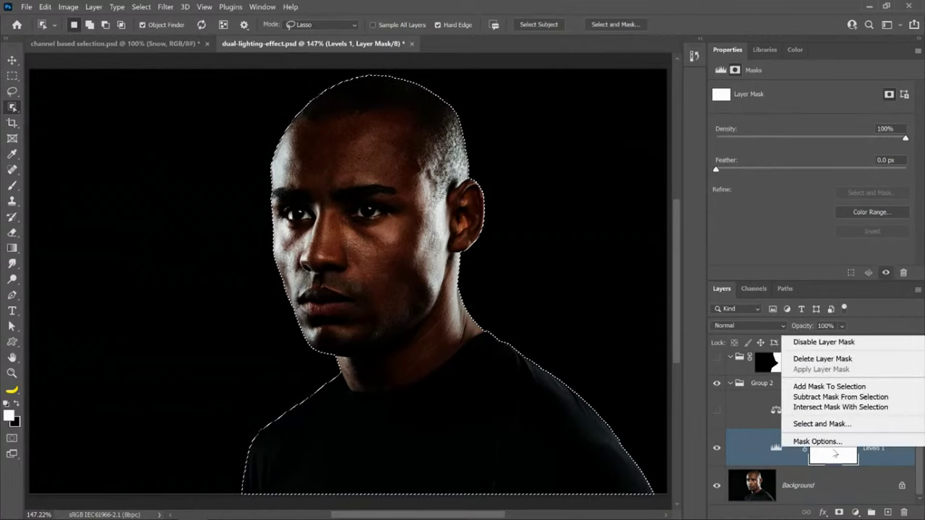
key("Escape")
key("ctrl+d")
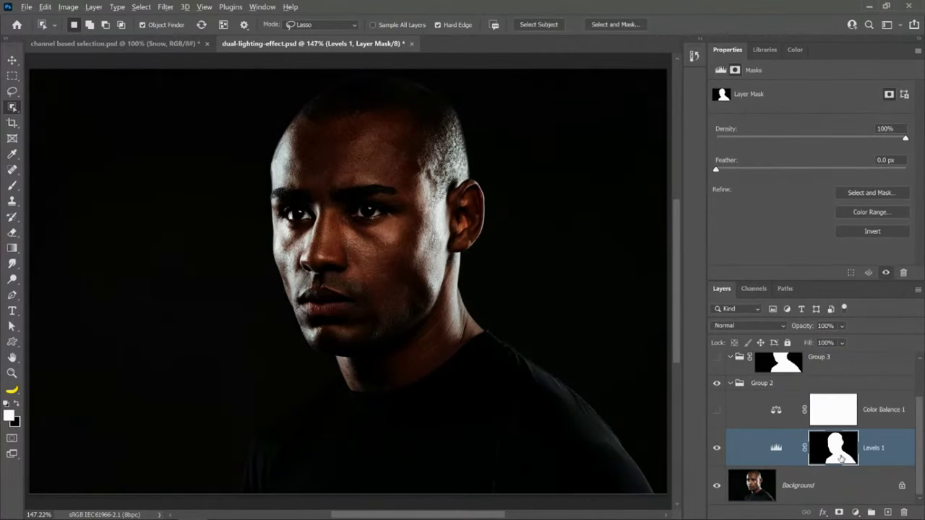
Copy the man-shaped mask onto Color Balance 1, replacing its existing mask.
left_click_drag(837, 455, 839, 413)
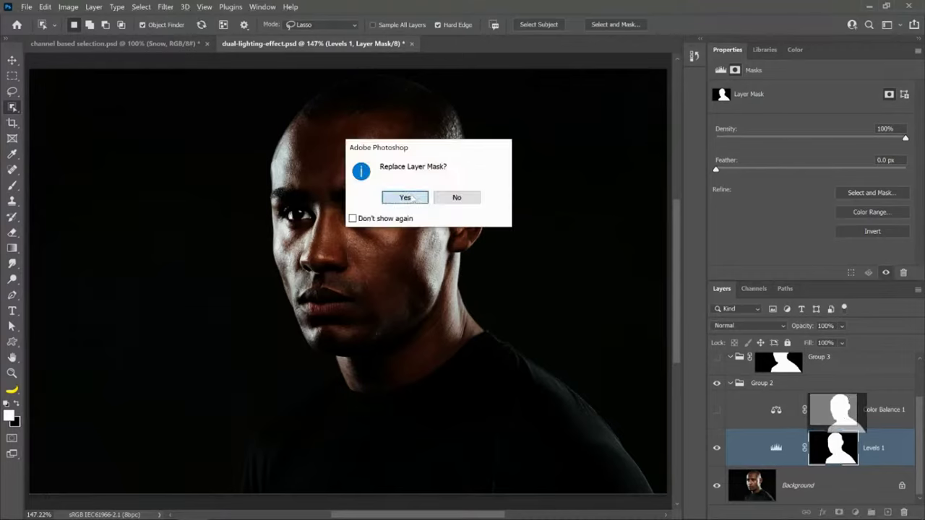
left_click(411, 198)
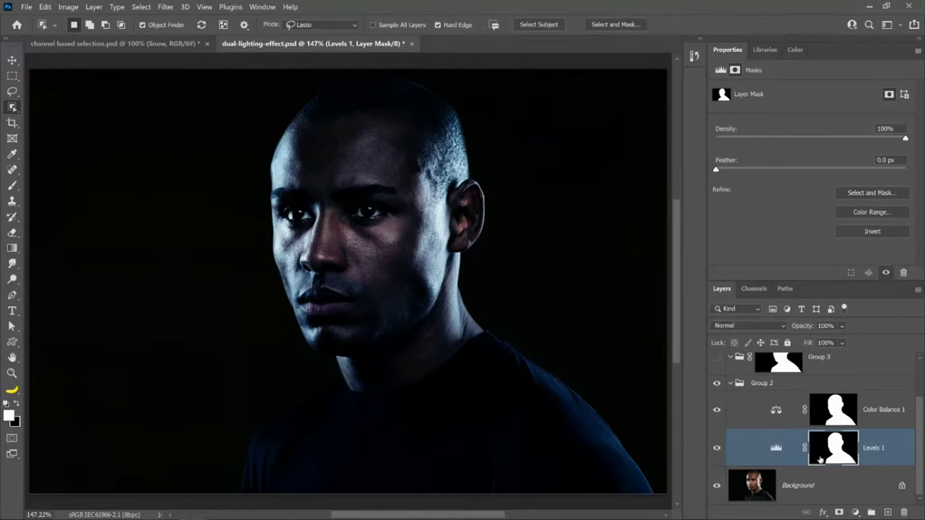
left_click(12, 185)
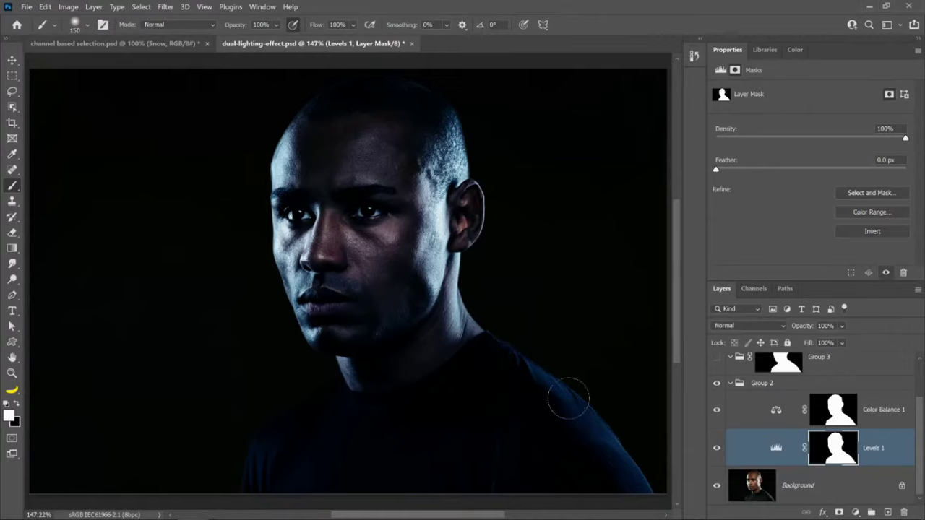
Paint black off the shirt and neck, copy that mask to Color Balance 1, then delete Group 2.
left_click(18, 403)
mouse_move(325, 396)
left_mouse_down()
mouse_move(311, 448)
mouse_move(416, 450)
mouse_move(251, 503)
mouse_move(327, 436)
mouse_move(466, 388)
mouse_move(469, 364)
mouse_move(390, 454)
mouse_move(513, 419)
mouse_move(586, 462)
mouse_move(479, 501)
mouse_move(275, 497)
mouse_move(370, 480)
mouse_move(325, 479)
mouse_move(561, 448)
mouse_move(588, 475)
mouse_move(618, 464)
mouse_move(473, 440)
mouse_move(471, 382)
mouse_move(459, 378)
mouse_move(550, 371)
mouse_move(581, 421)
mouse_move(554, 479)
left_mouse_up()
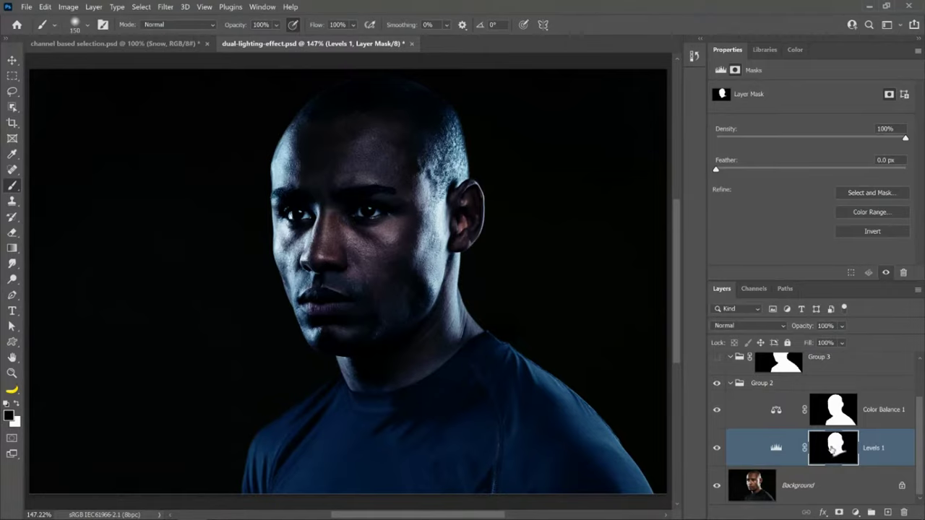
left_click_drag(831, 451, 837, 415)
left_click(413, 202)
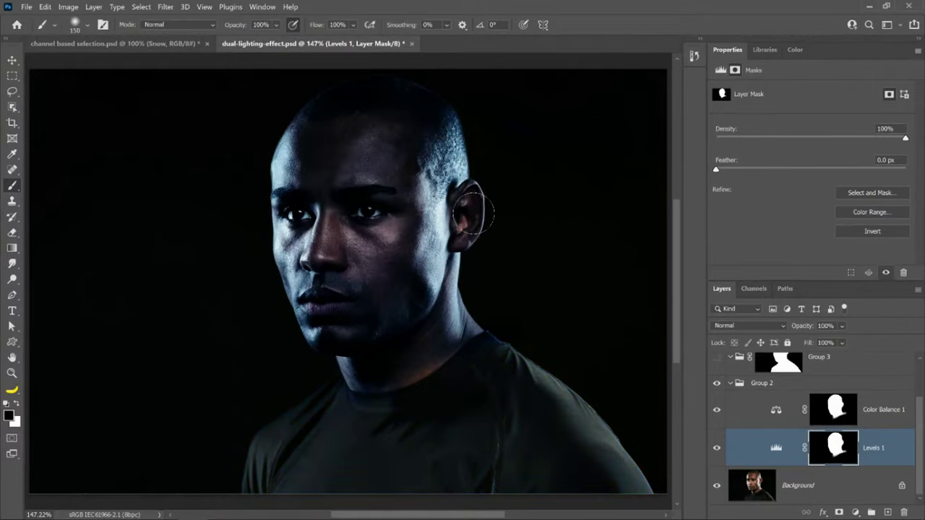
left_click(731, 384)
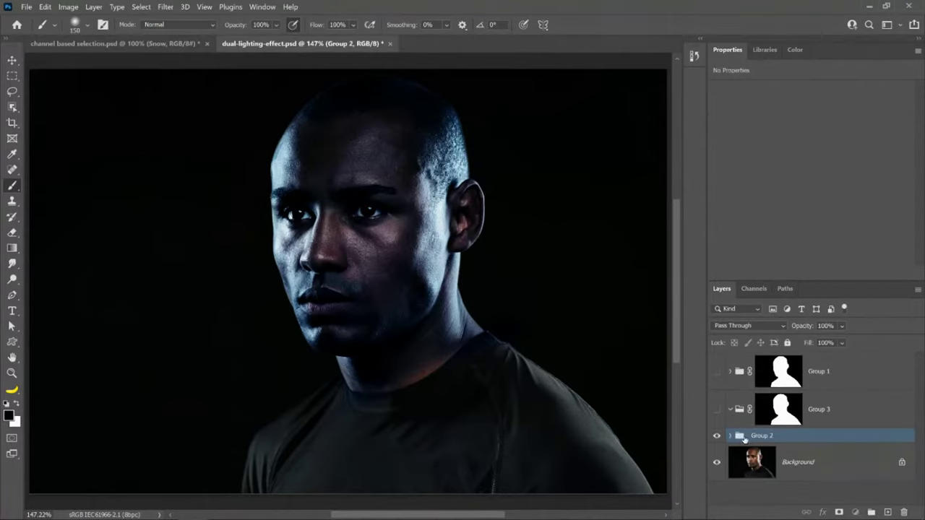
left_click_drag(831, 436, 904, 513)
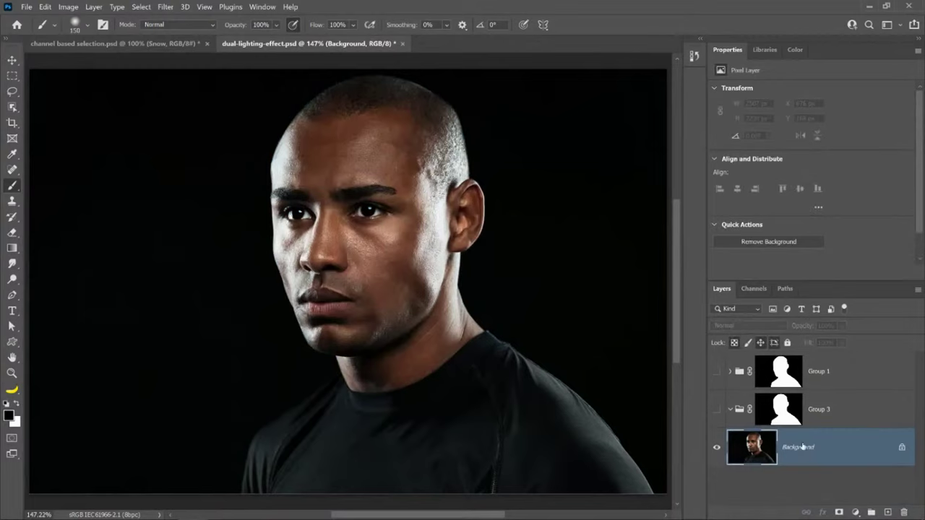
Select Group 3, briefly preview Group 1's lighting, make Group 3 visible, and open the adjustment layer list.
left_click(829, 414)
left_click(716, 371)
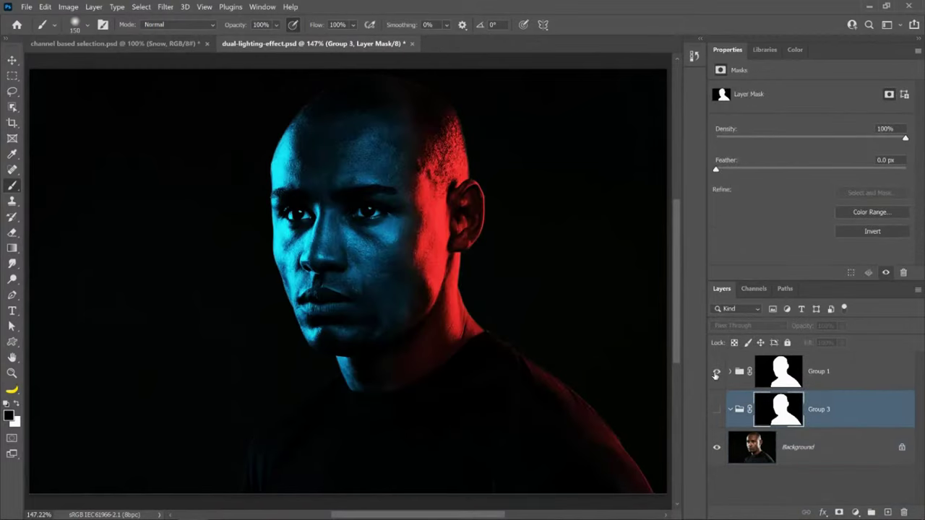
left_click(716, 372)
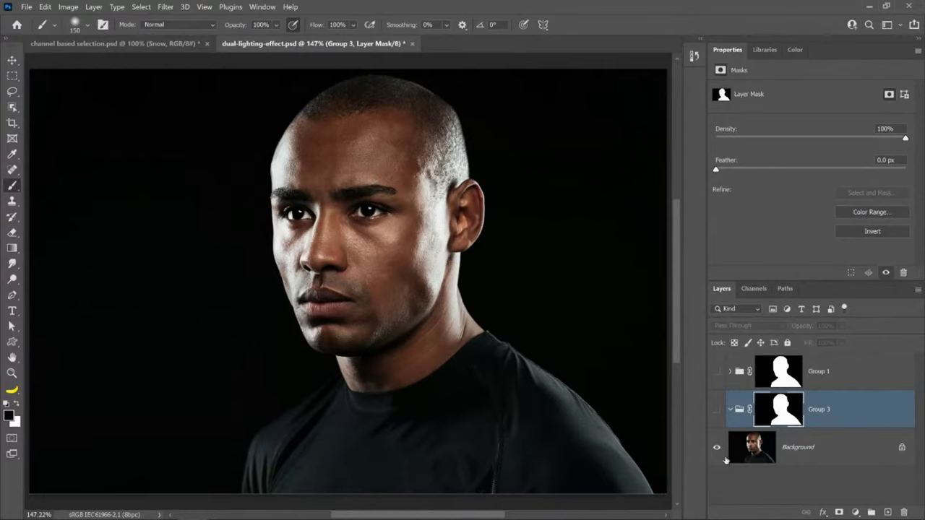
left_click(722, 411)
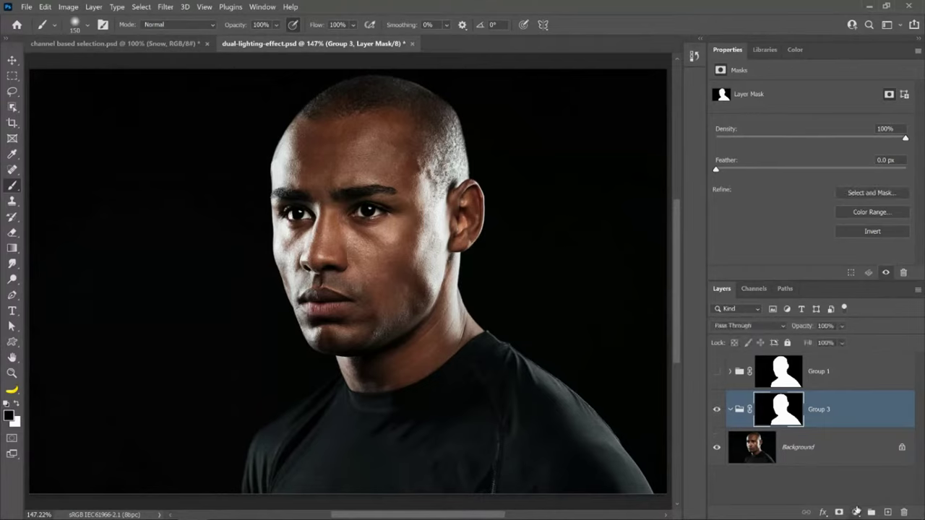
left_click(856, 511)
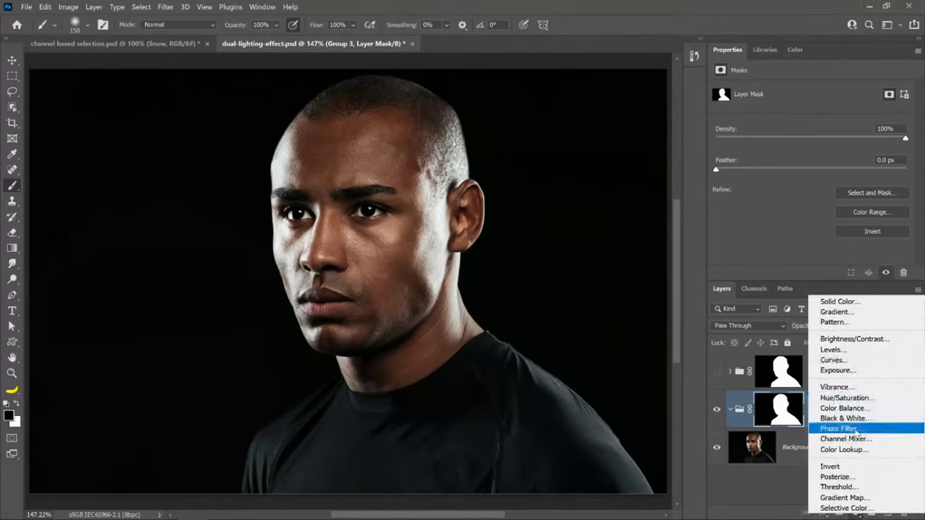
Add Gradient Map 2 running from black to light blue 4ba8ff, then hide it to compare.
left_click(844, 498)
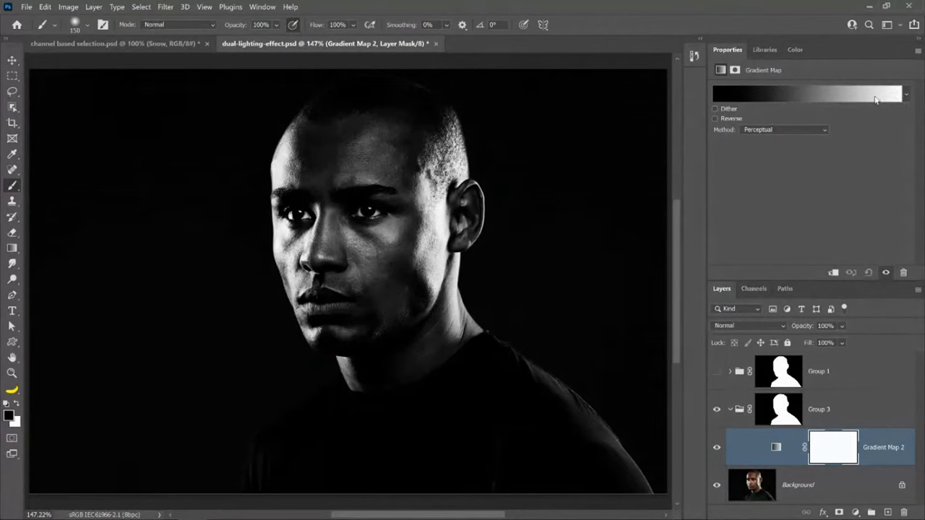
left_click(787, 96)
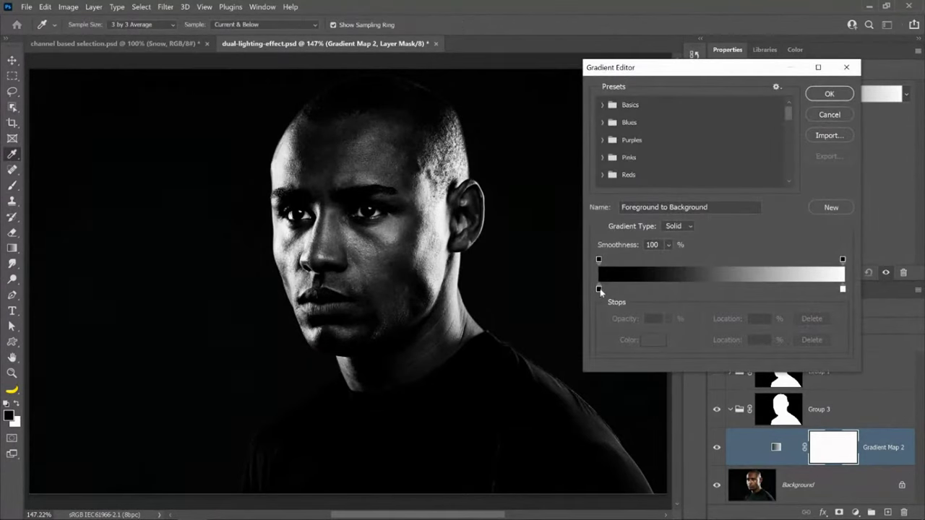
double_click(842, 289)
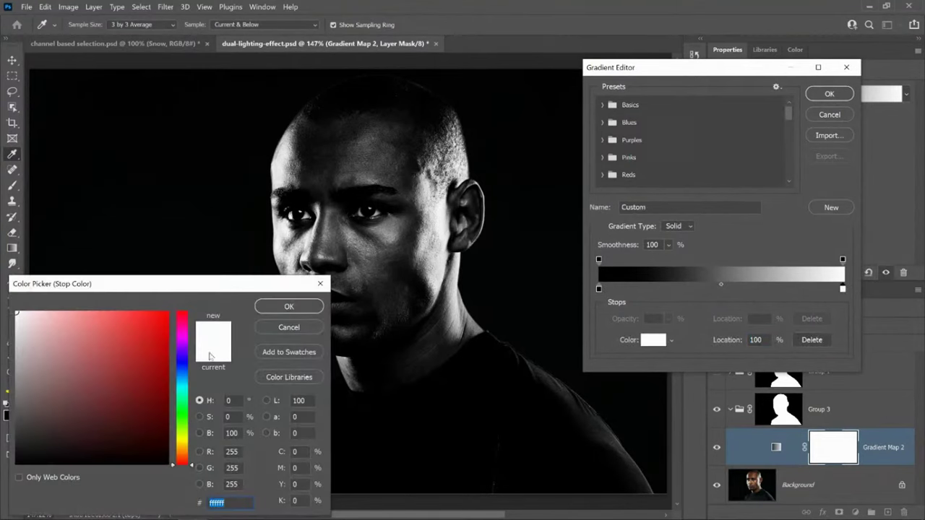
type("ff0000")
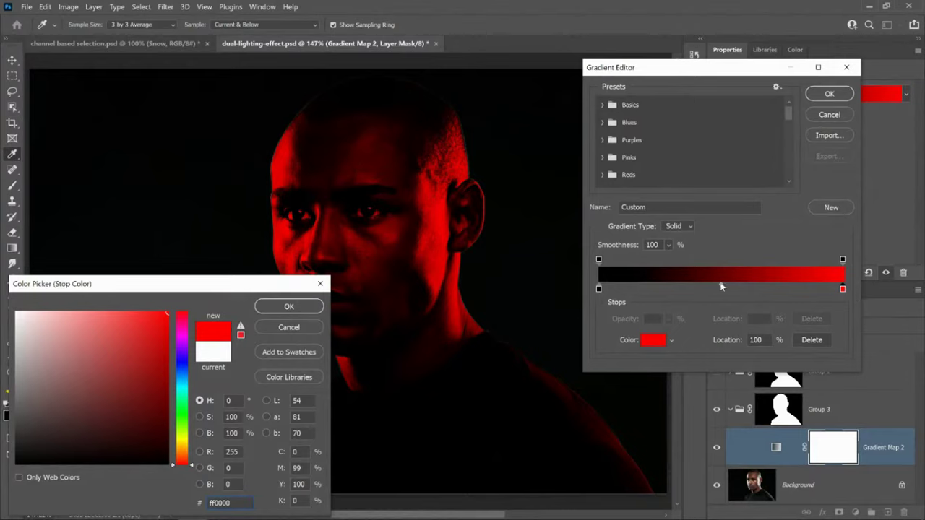
left_click(185, 370)
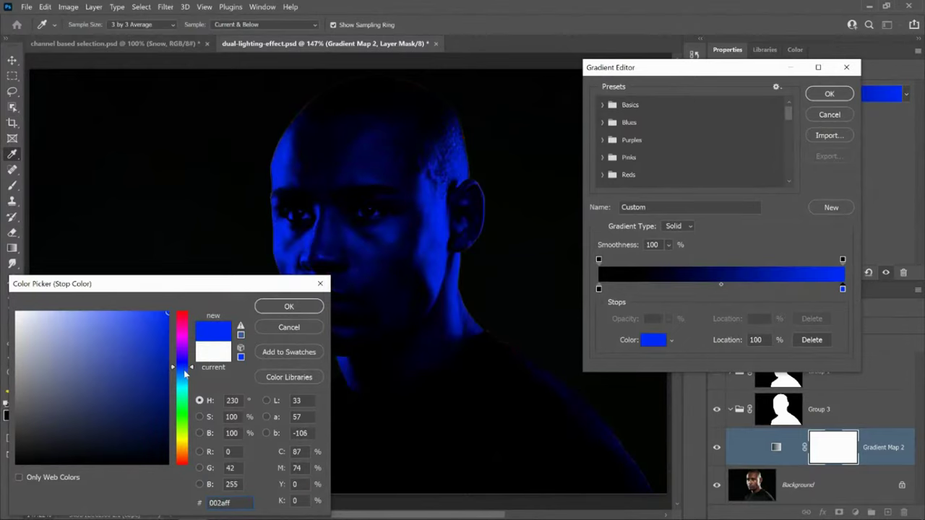
left_click(183, 376)
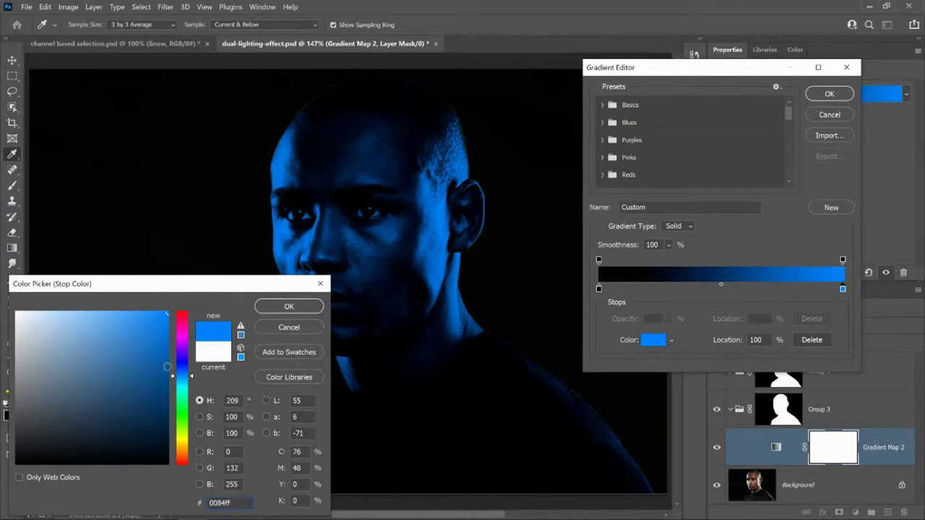
left_click(137, 312)
left_click_drag(137, 312, 124, 313)
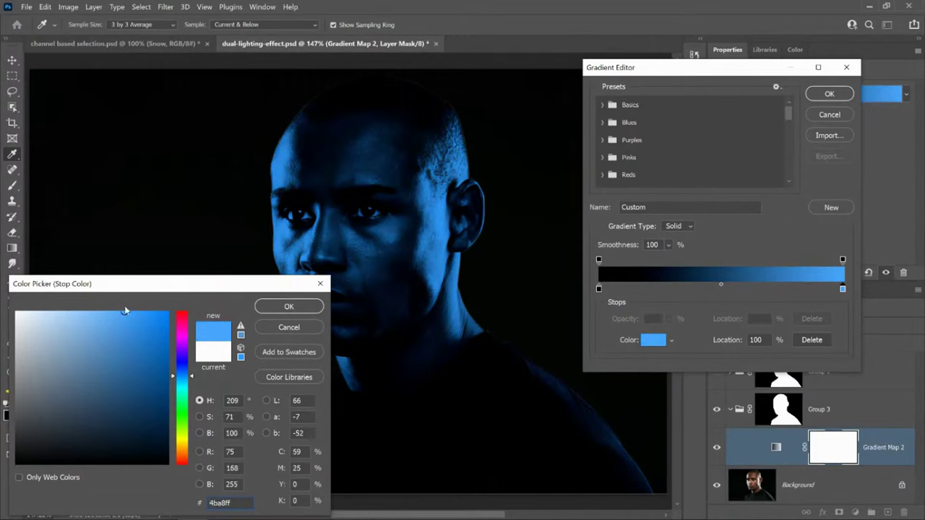
left_click(287, 307)
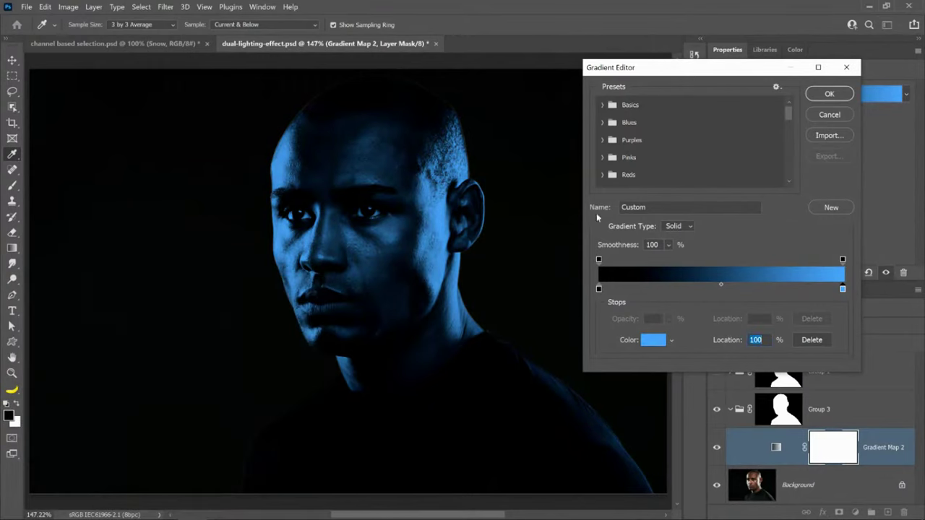
left_click(829, 92)
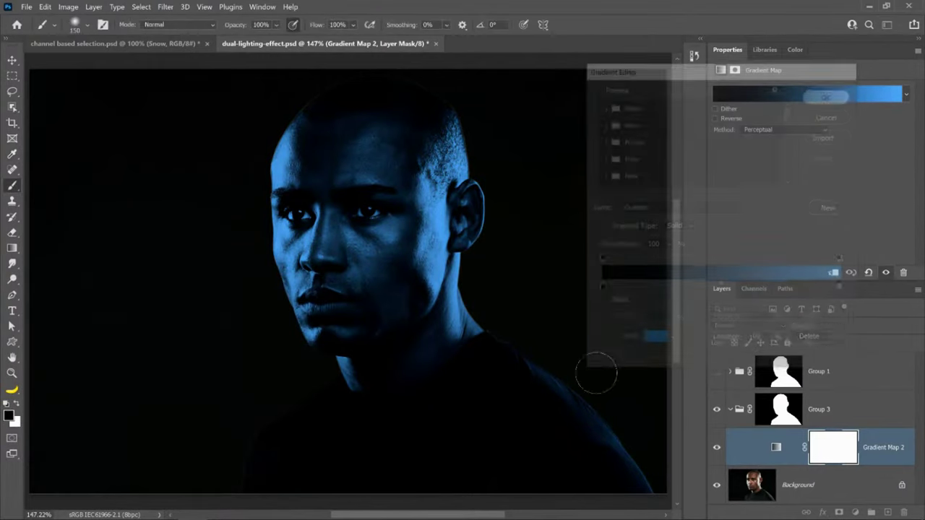
left_click(718, 448)
Show Gradient Map 2 again, compare Group 1's lighting, then keep Group 3 visible instead.
left_click(717, 448)
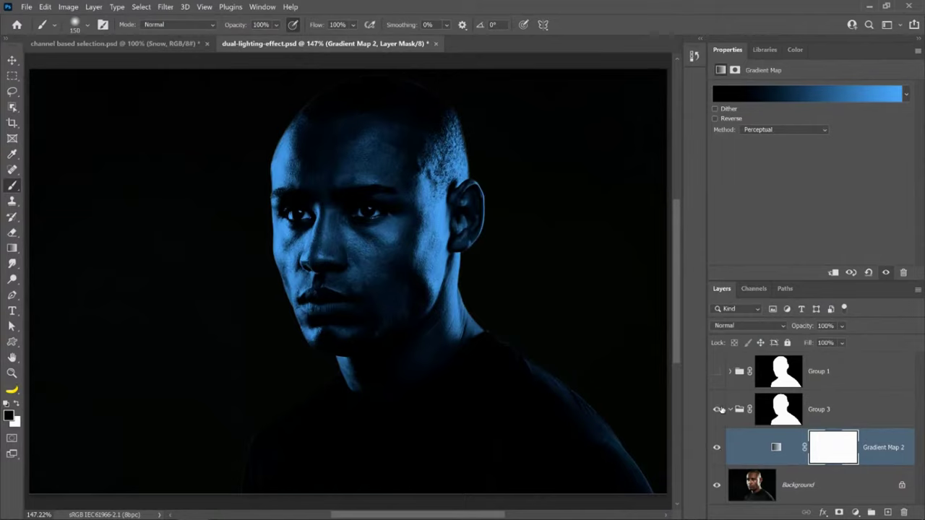
left_click(717, 410)
left_click(717, 372)
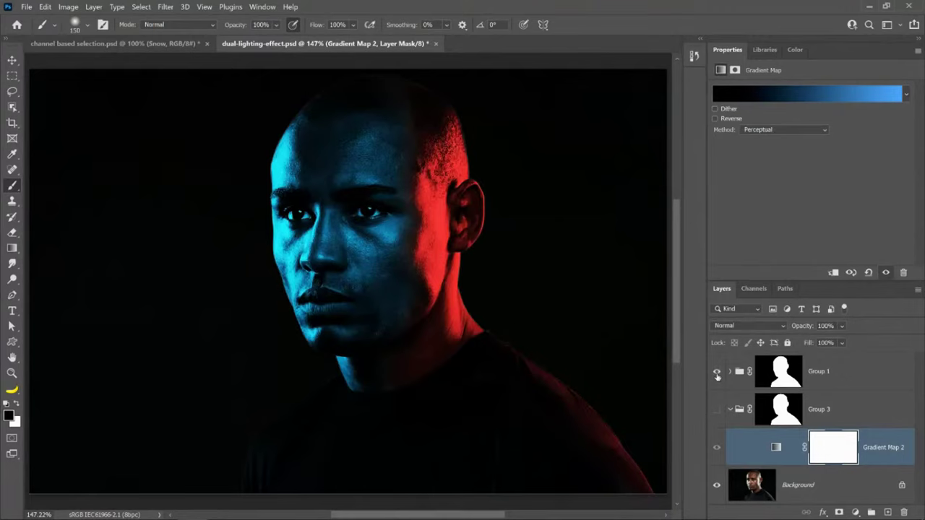
left_click(717, 372)
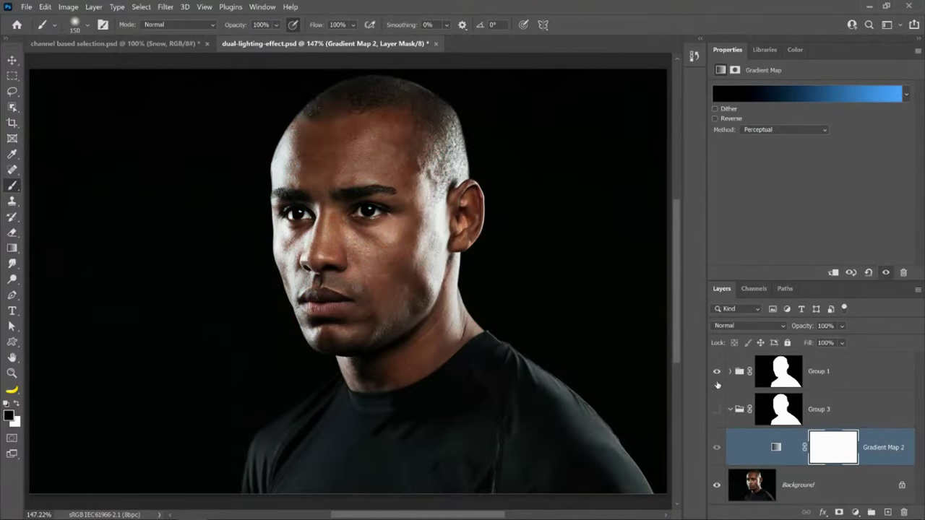
left_click(717, 372)
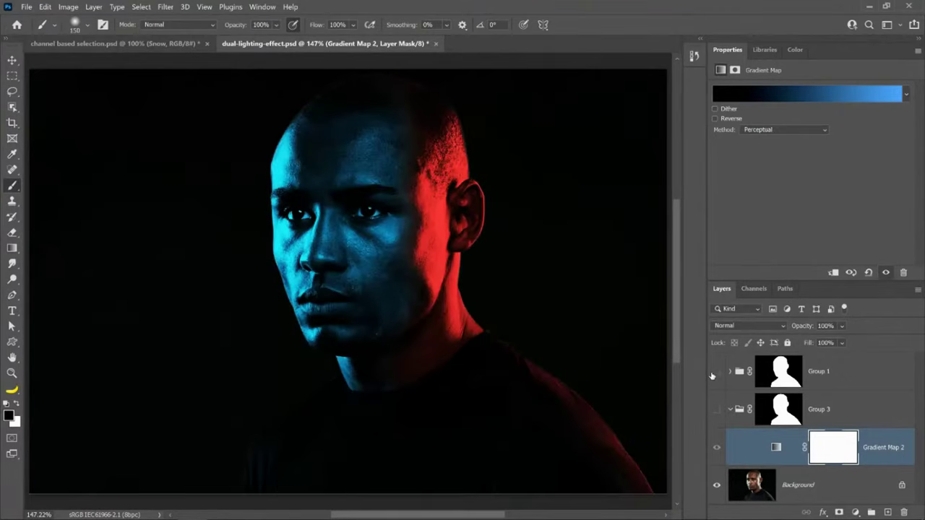
left_click(717, 372)
left_click(717, 410)
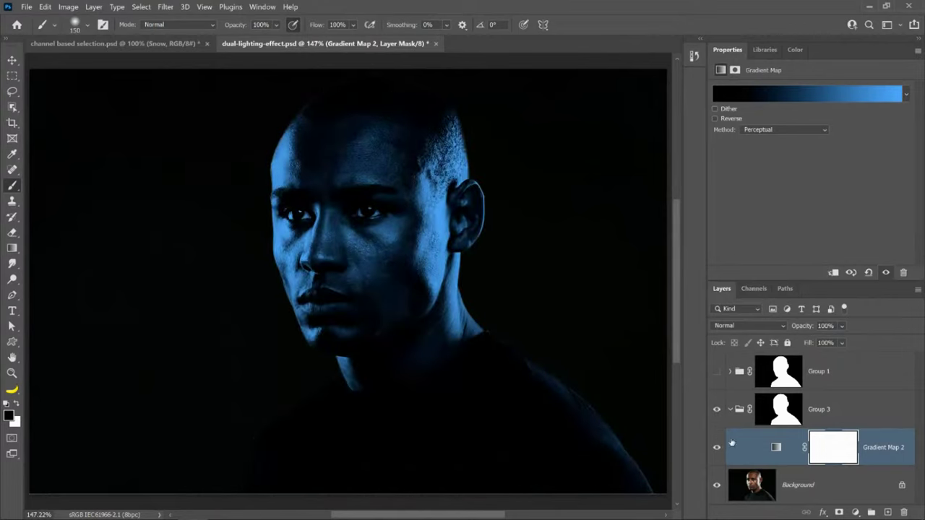
Set the blue gradient map to Hard Light at 95% opacity, toggling it to compare.
left_click(747, 326)
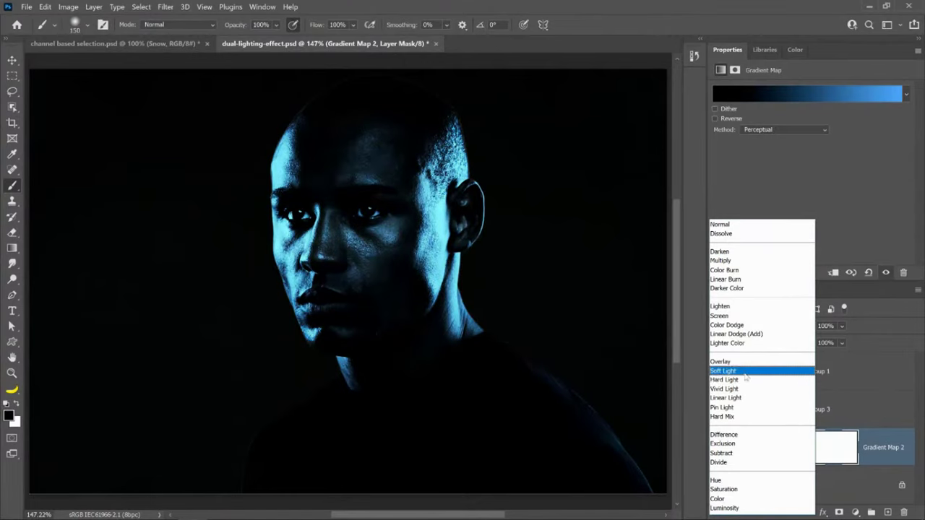
left_click(745, 381)
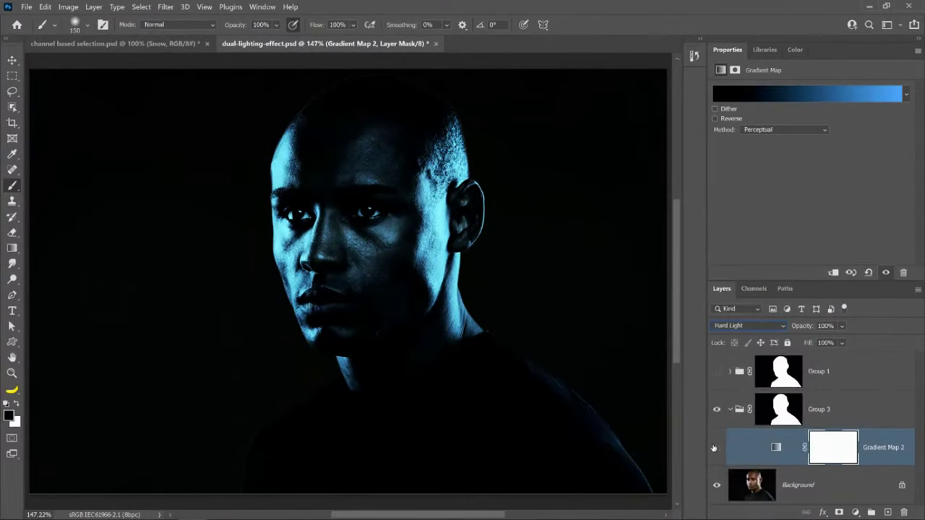
left_click(716, 448)
left_click(716, 449)
left_click_drag(805, 330, 805, 330)
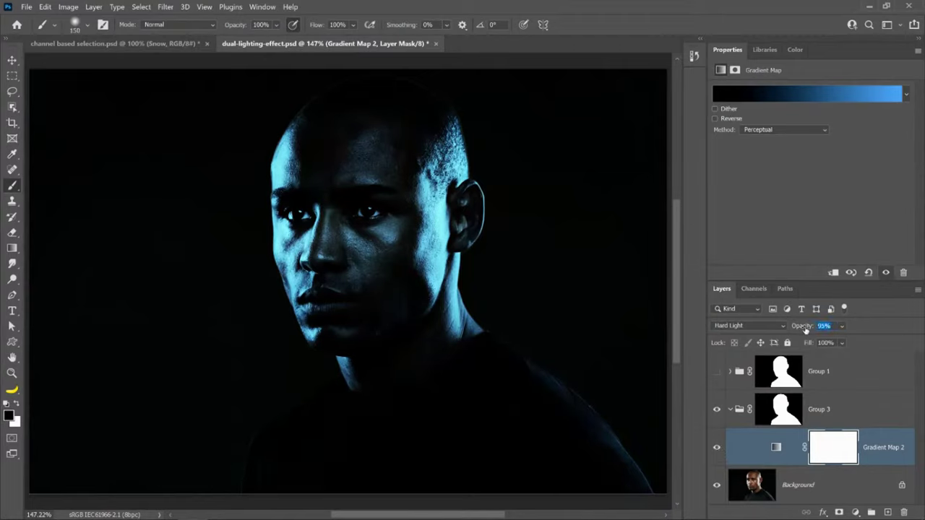
left_click(716, 448)
left_click(716, 448)
left_click(716, 451)
left_click(716, 451)
left_click(716, 451)
left_click(717, 451)
Duplicate the blue gradient map layer and open the copy's gradient for editing.
left_click(775, 450)
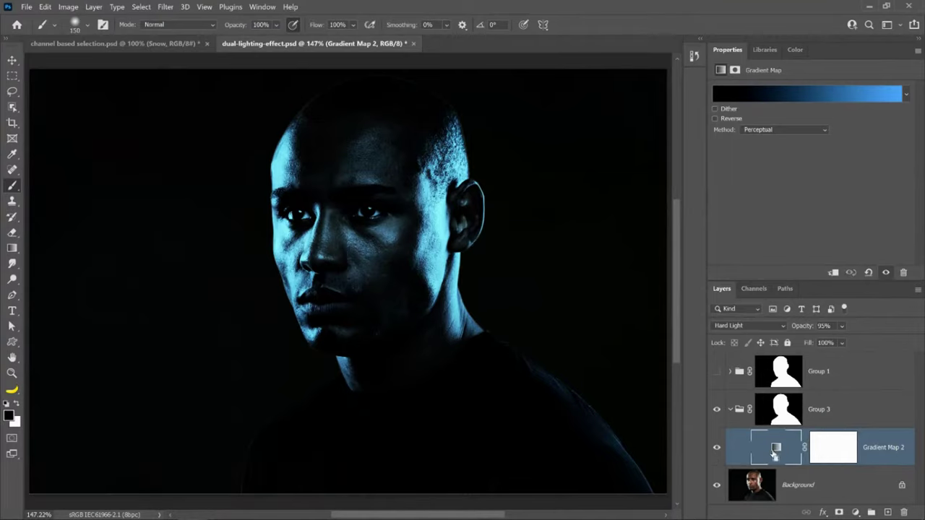
key("ctrl+j")
left_click(776, 449)
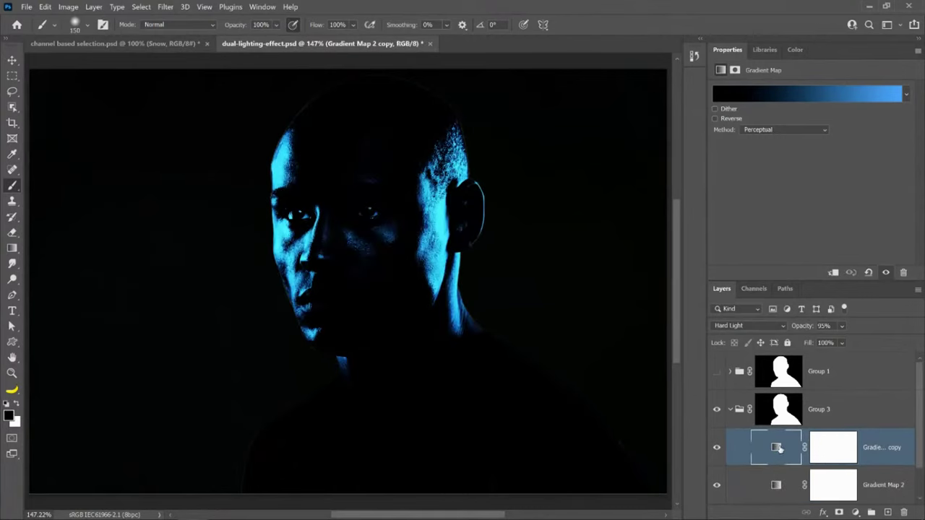
left_click(830, 101)
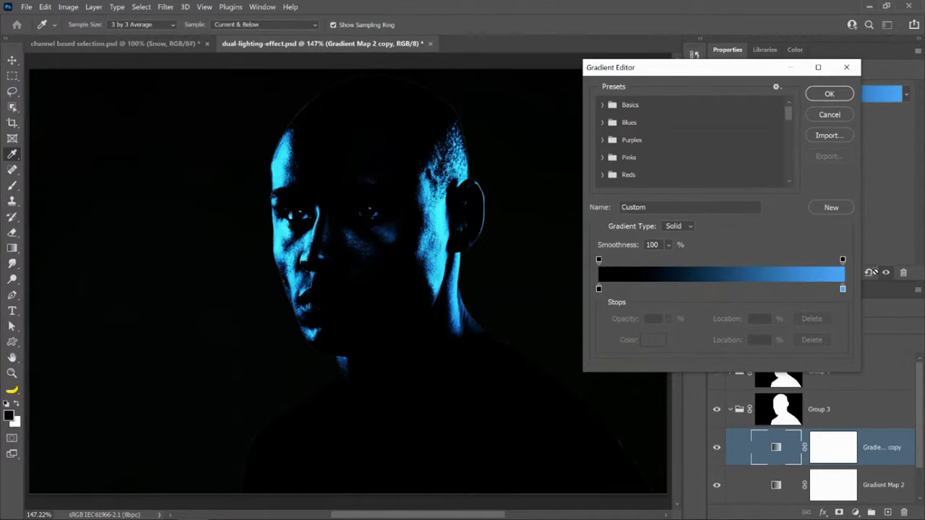
Change the copy's light-end colour stop to pure red ff0000 and confirm the gradient.
double_click(843, 289)
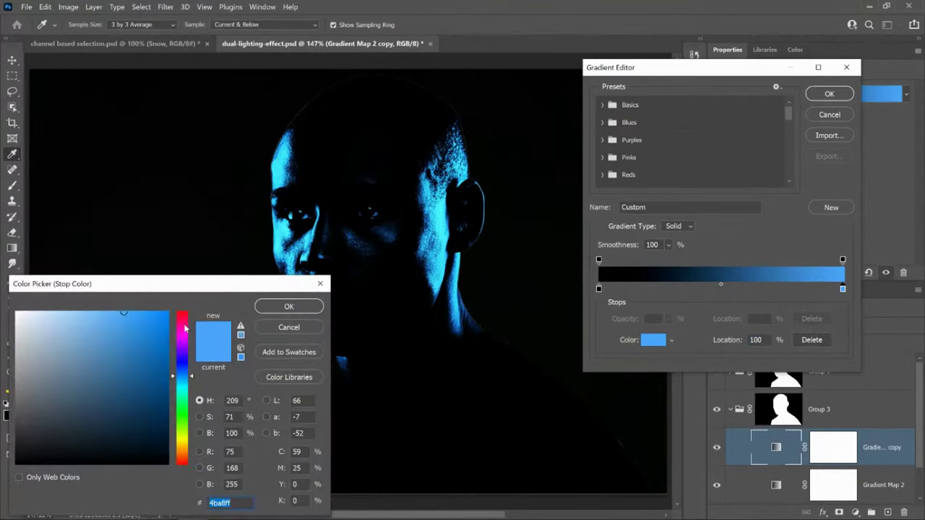
left_click_drag(185, 329, 186, 310)
left_click_drag(124, 332, 169, 312)
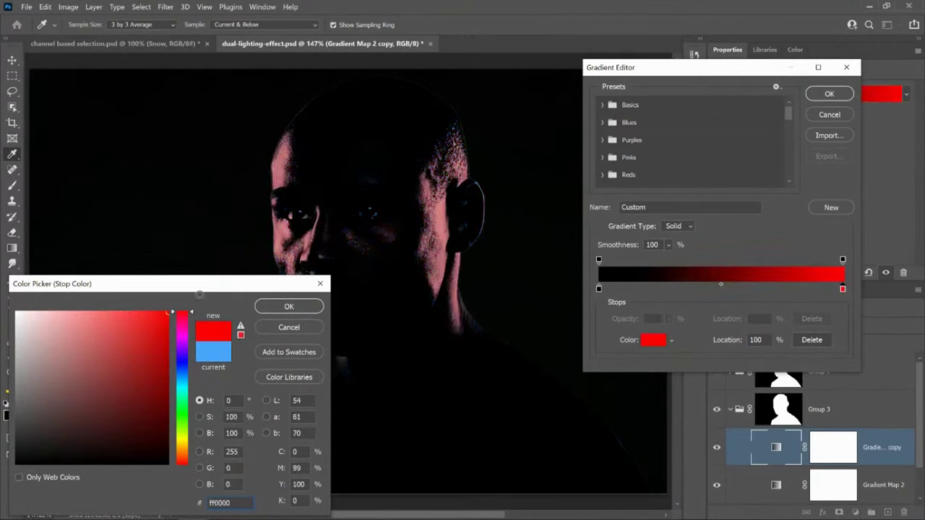
left_click(288, 306)
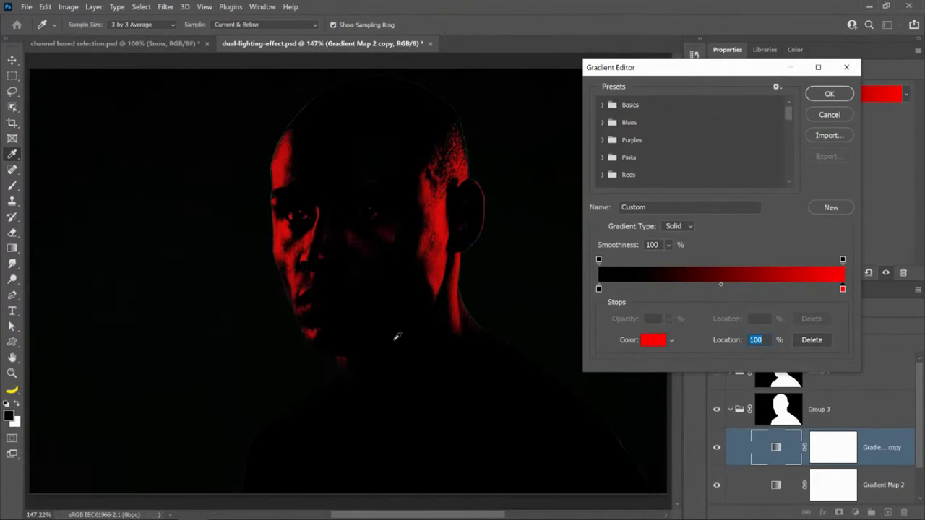
left_click(823, 95)
key("b")
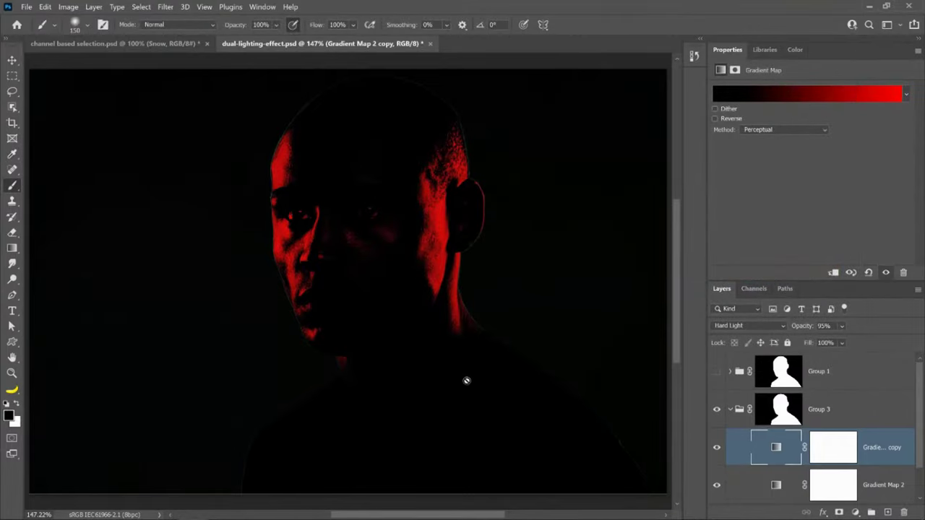
Invert the red map's mask, paint white over the ear and shoulder rim, and set opacity 85%.
left_click(831, 453)
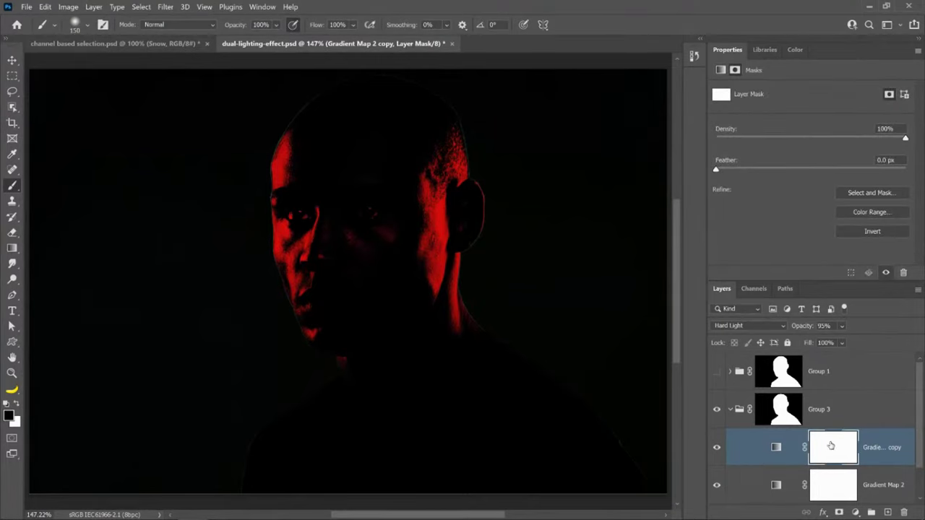
left_click(864, 232)
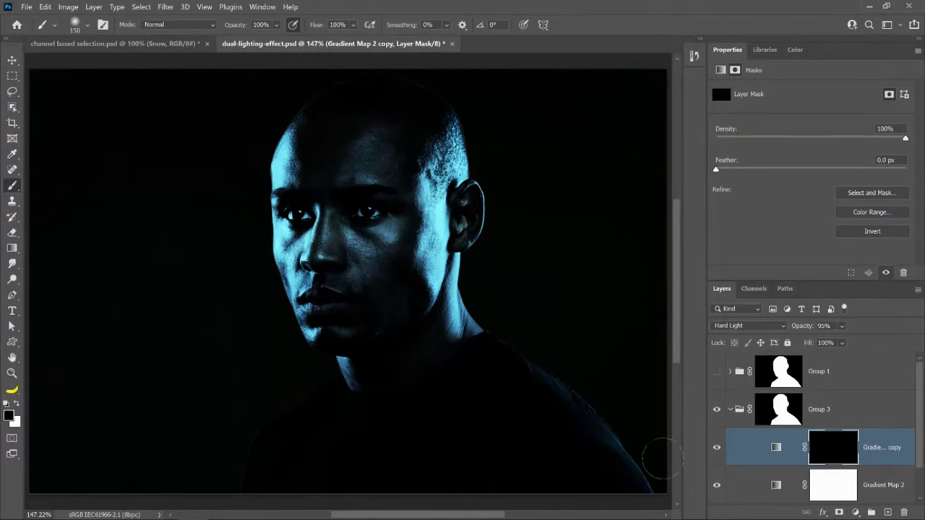
left_click(17, 404)
mouse_move(441, 192)
left_mouse_down()
mouse_move(434, 185)
mouse_move(444, 123)
mouse_move(457, 229)
mouse_move(438, 271)
mouse_move(451, 325)
mouse_move(476, 329)
mouse_move(423, 253)
mouse_move(413, 260)
left_mouse_up()
left_click_drag(568, 389, 647, 488)
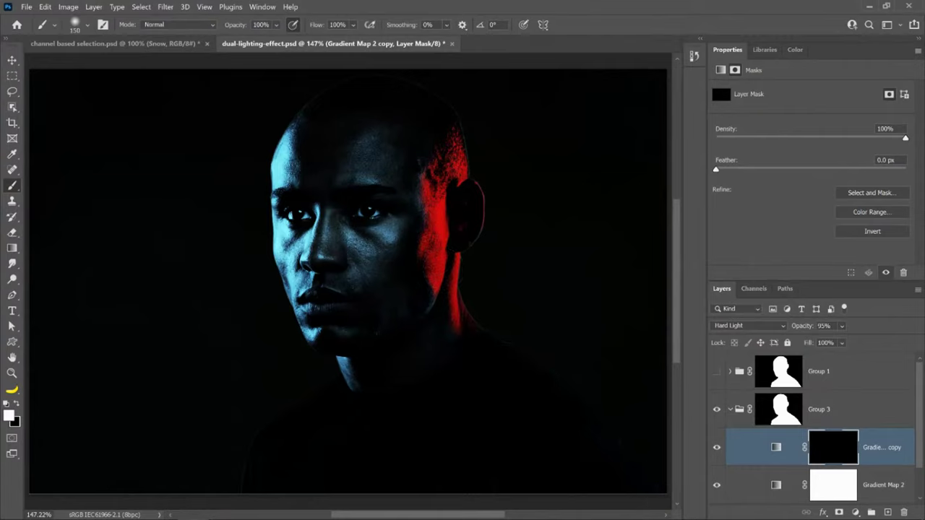
left_click_drag(804, 326, 797, 326)
left_click(744, 326)
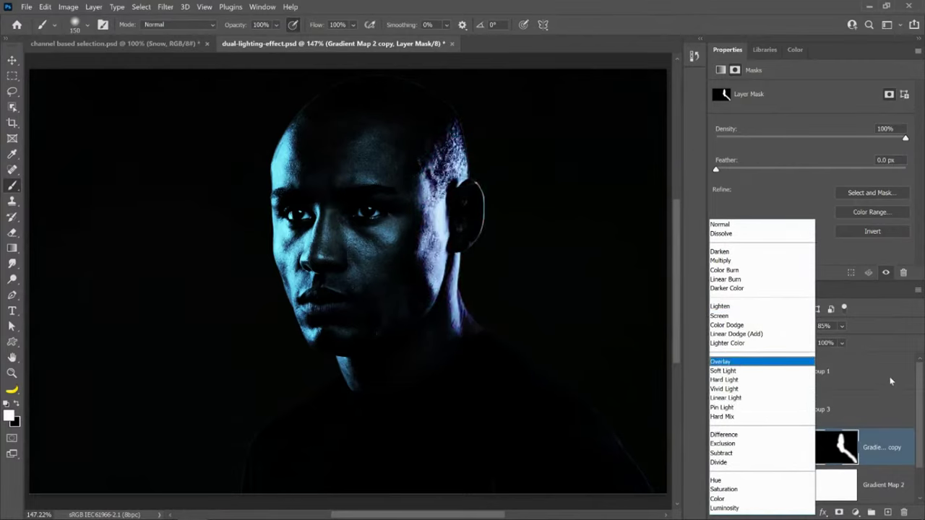
Set the red gradient map to Vivid Light, hide Group 3, and show Group 1.
left_click(754, 389)
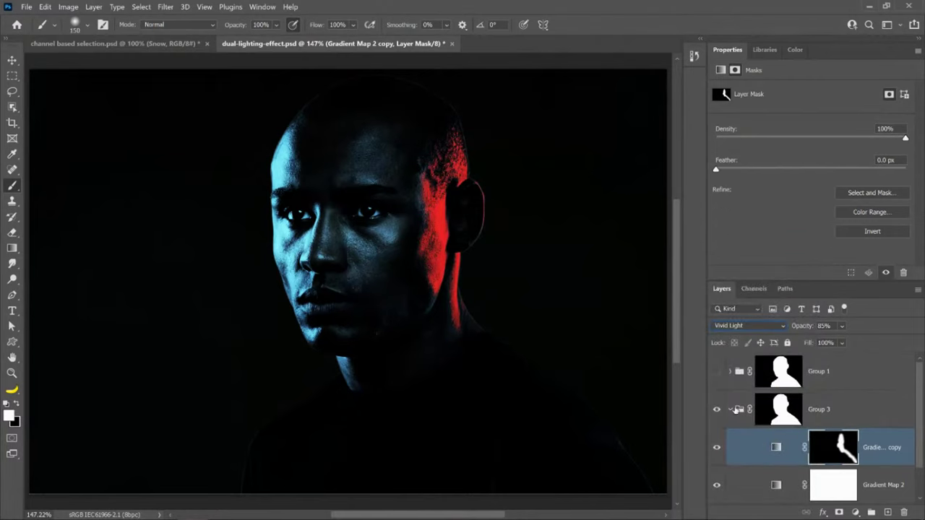
left_click(732, 409)
left_click(716, 410)
left_click(716, 371)
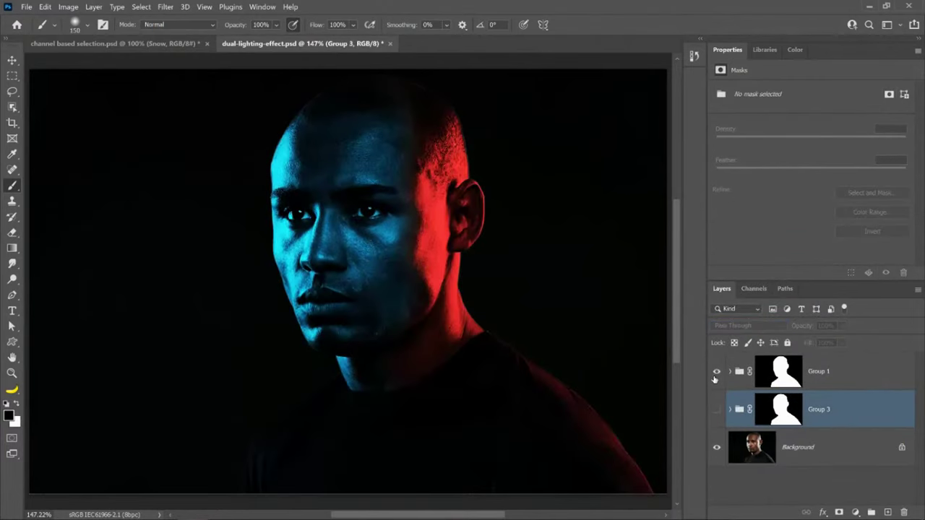
Expand Group 1 to inspect and toggle its gradient maps, then collapse it.
left_click(728, 374)
left_click(730, 371)
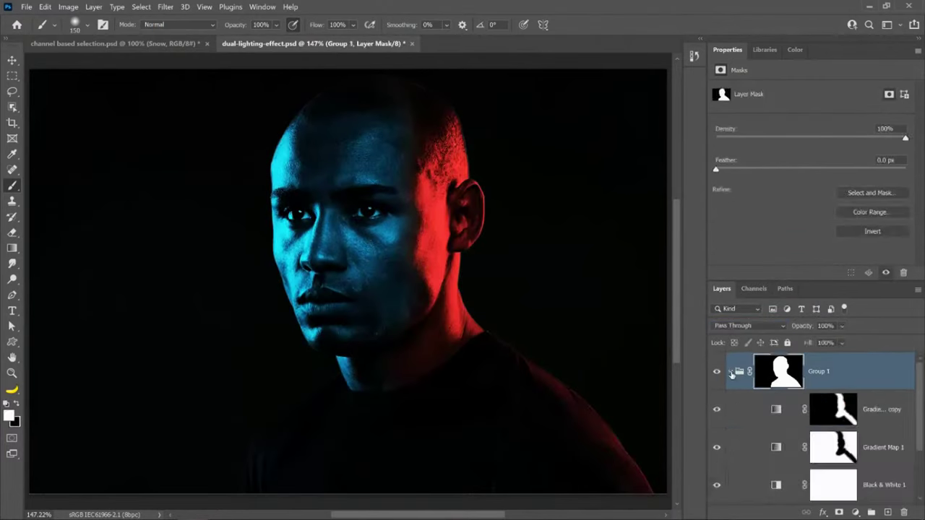
left_click(854, 453)
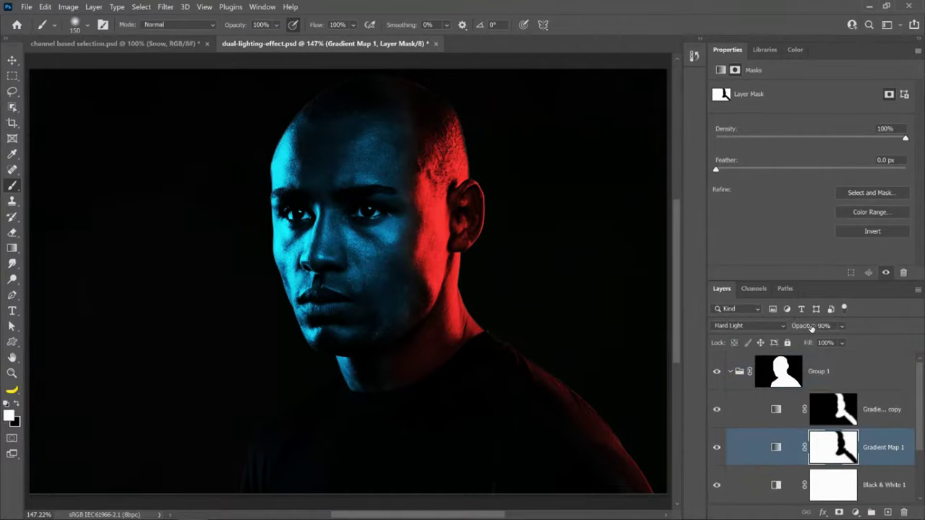
left_click(778, 410)
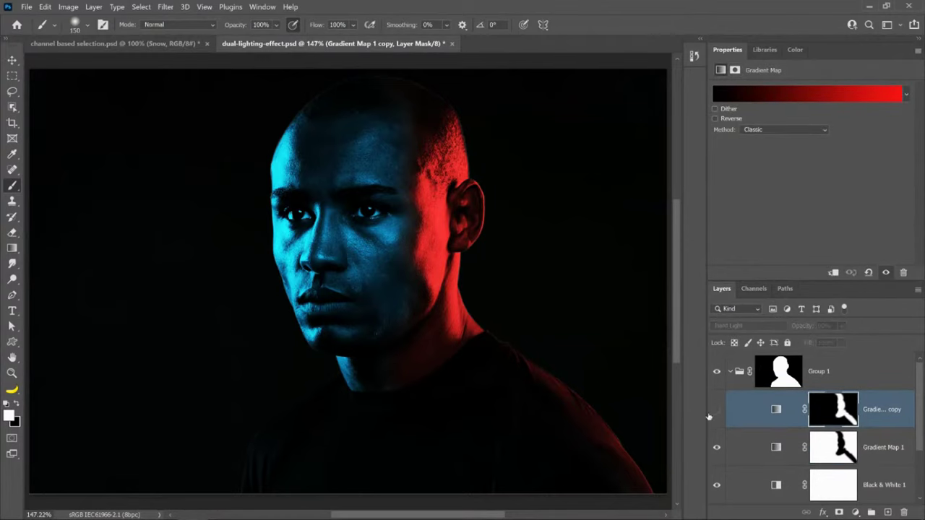
left_click(717, 409)
left_click(717, 447)
left_click(717, 447)
left_click(718, 425)
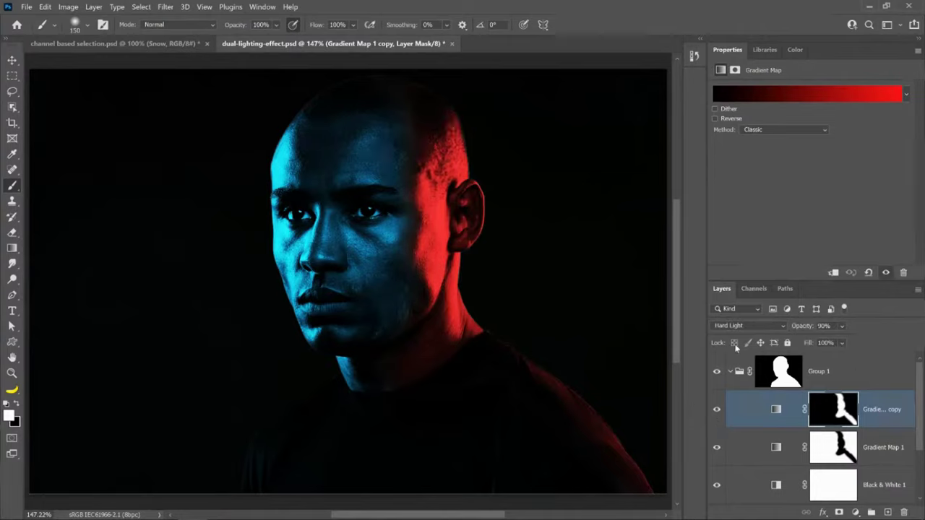
left_click(732, 373)
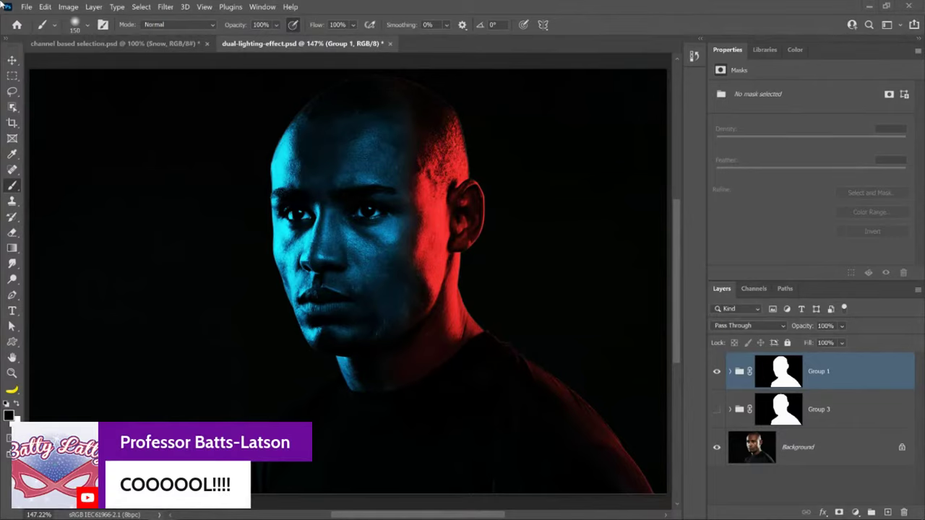
key("alt+Tab")
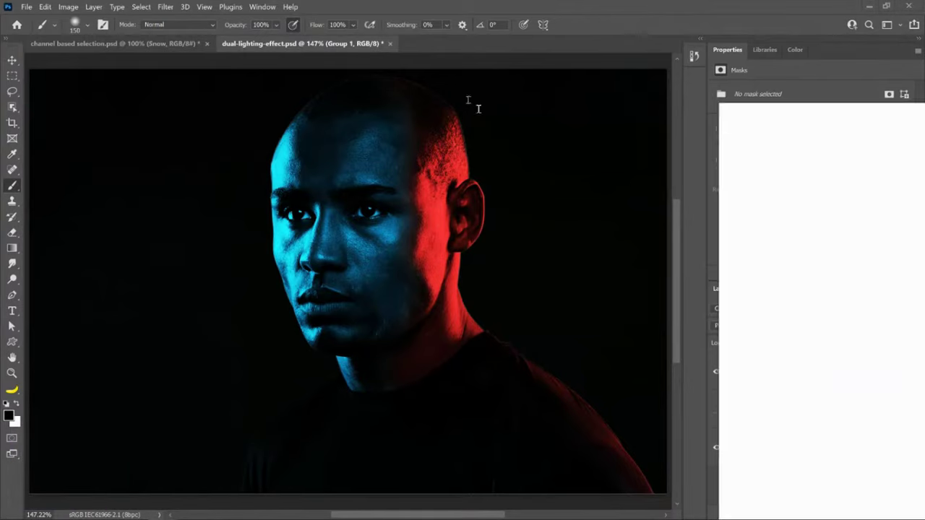
Maximize the browser window and scroll through the retoucher's site.
double_click(379, 57)
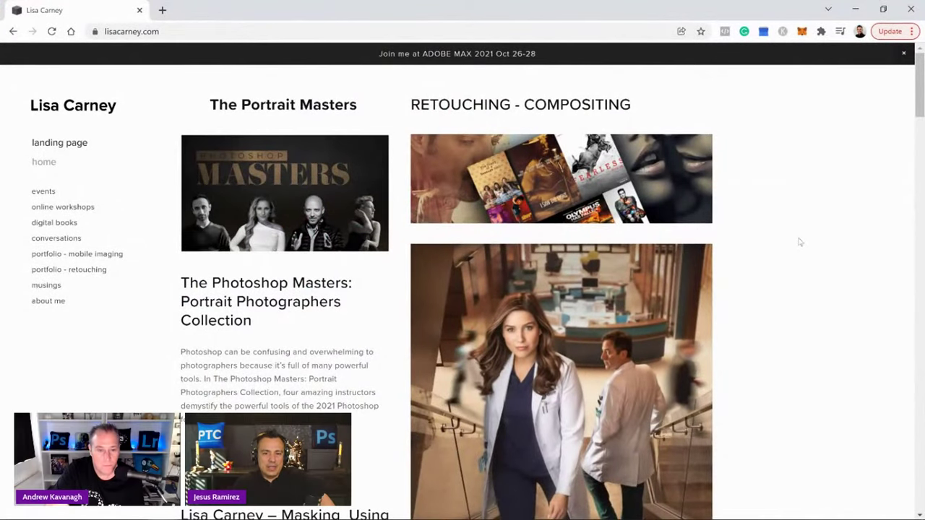
scroll(800, 242, "down", 3)
scroll(571, 217, "down", 3)
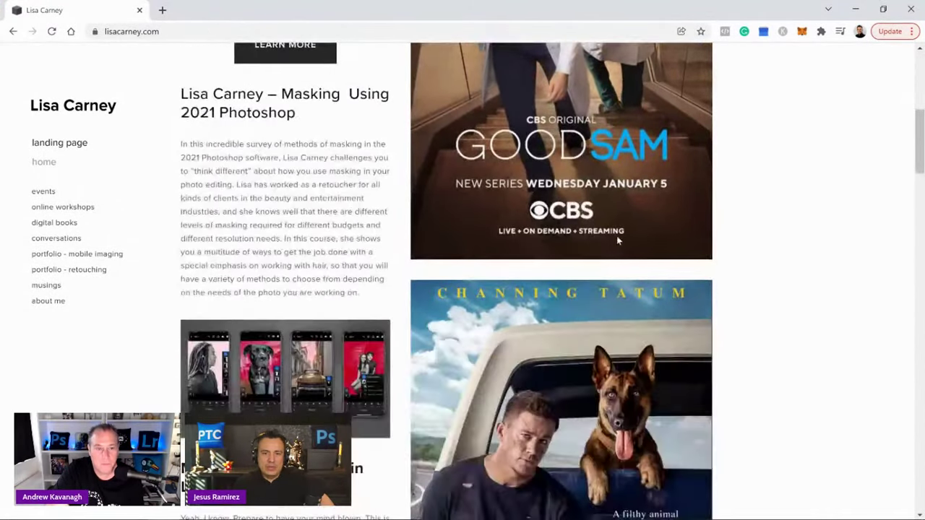
scroll(614, 238, "up", 3)
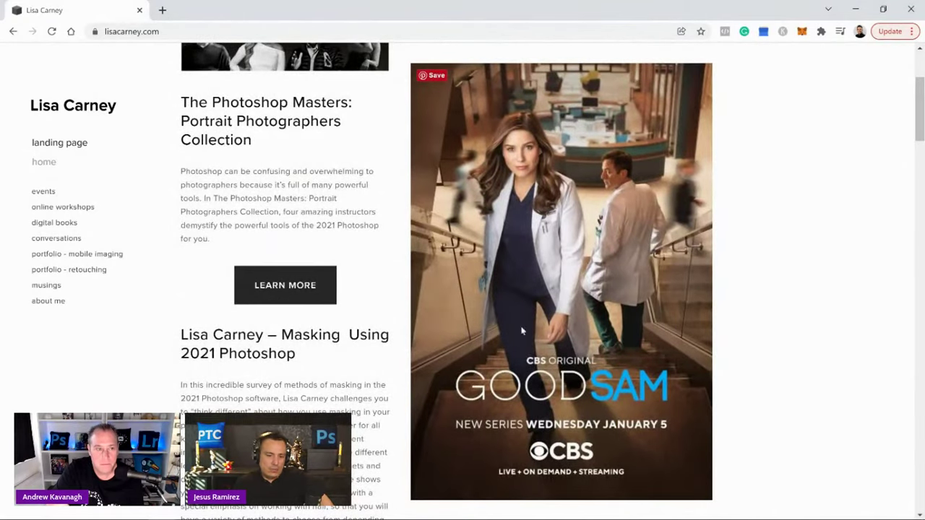
scroll(727, 374, "down", 5)
scroll(735, 364, "down", 15)
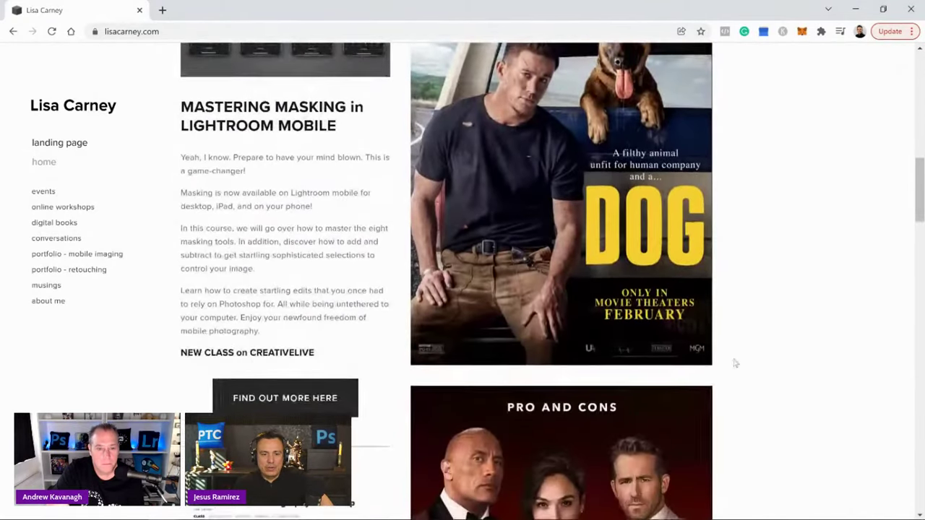
scroll(739, 367, "down", 4)
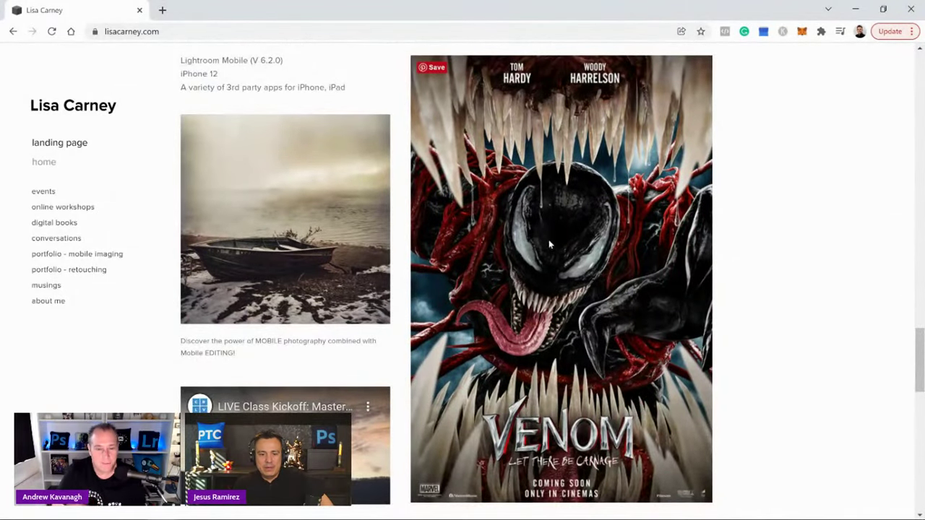
scroll(588, 200, "down", 10)
scroll(630, 252, "down", 5)
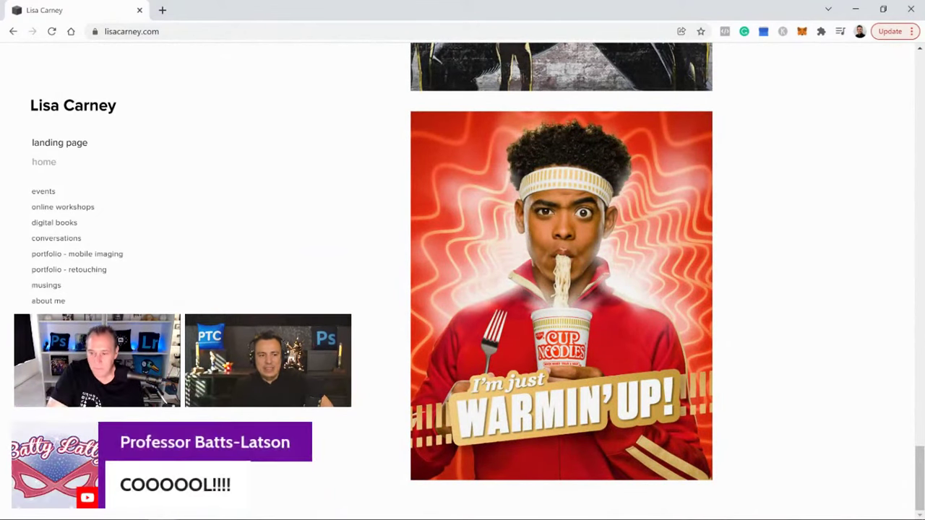
scroll(475, 349, "up", 12)
scroll(475, 349, "up", 10)
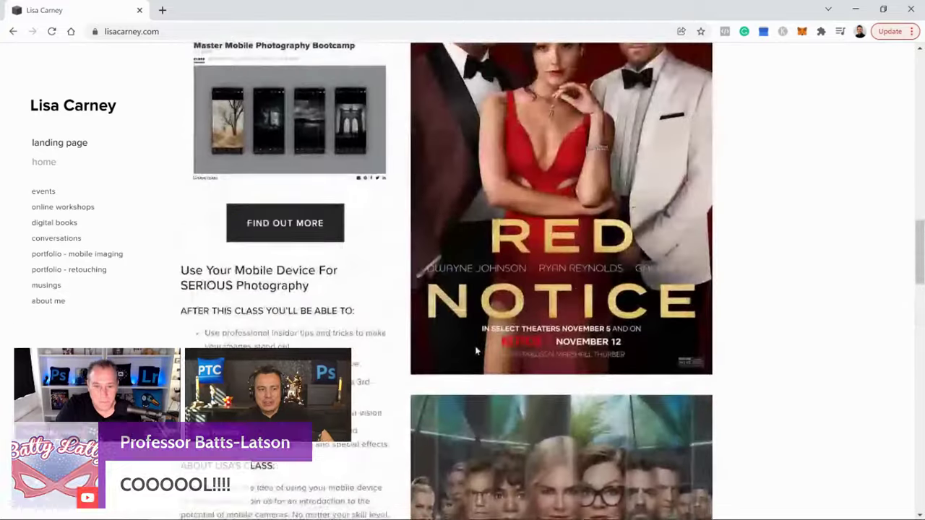
Open The Portrait Masters page under online workshops, scroll its courses, and return to Photoshop.
left_click(69, 209)
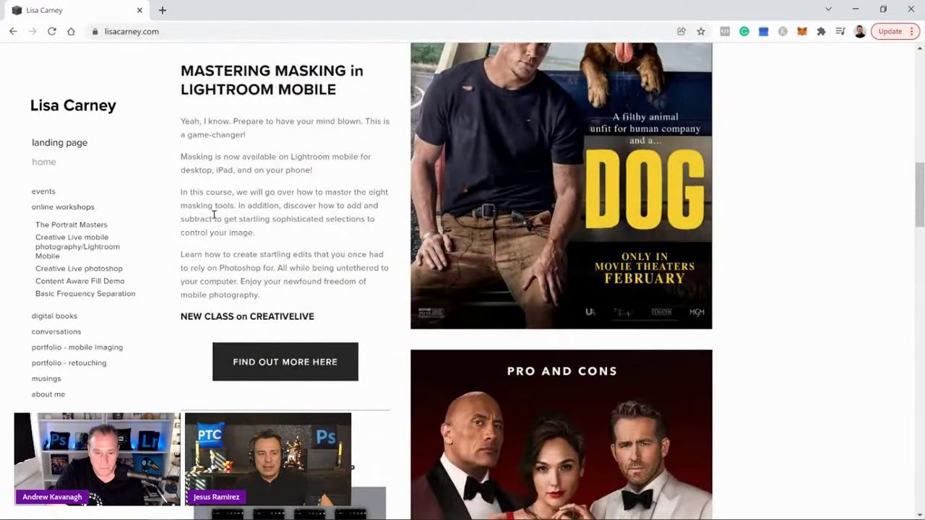
left_click(68, 225)
scroll(412, 213, "down", 4)
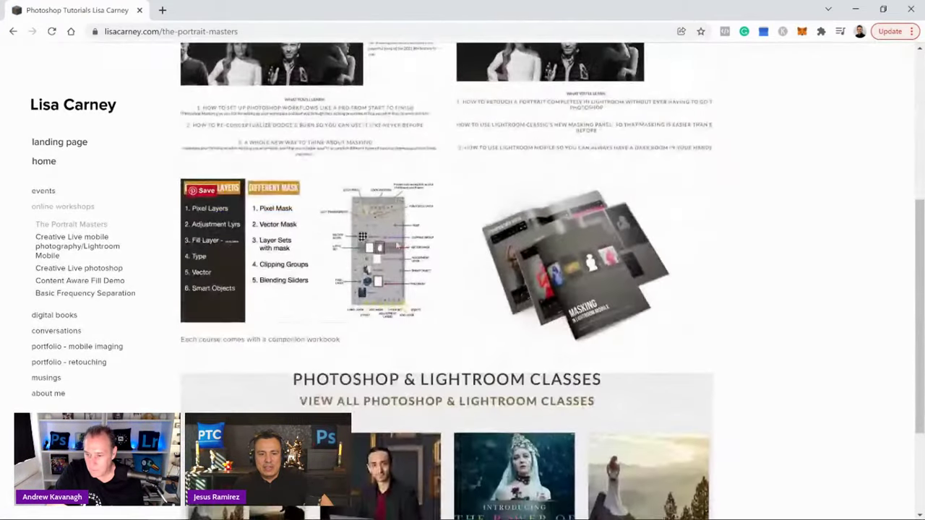
scroll(797, 332, "down", 2)
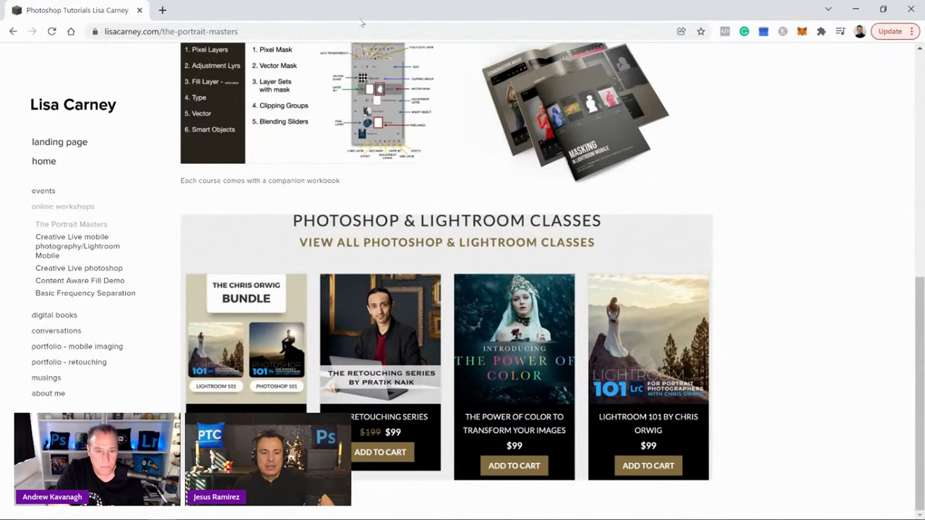
scroll(401, 209, "up", 6)
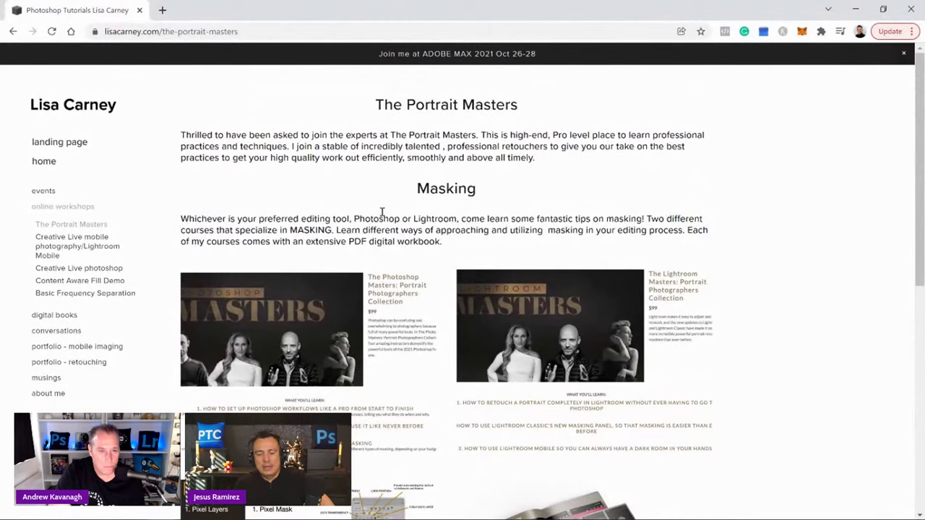
scroll(381, 211, "down", 3)
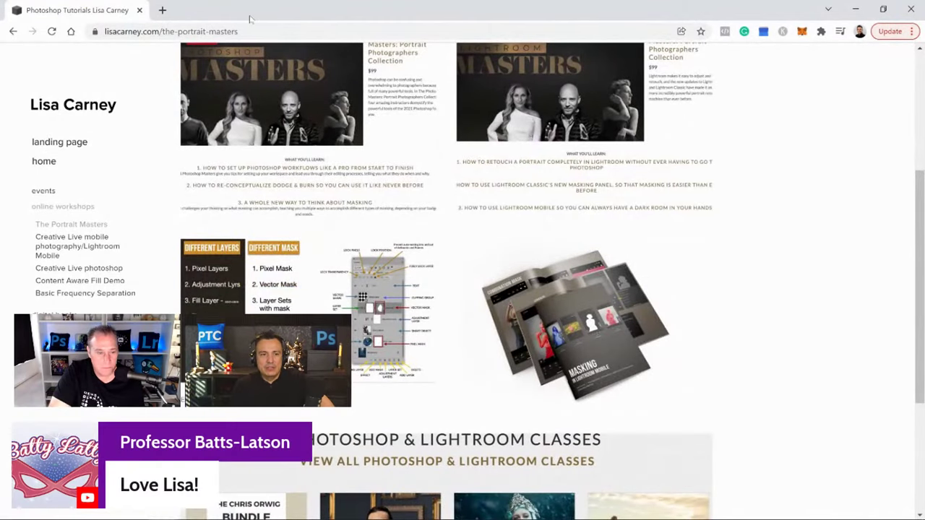
key("alt+Tab")
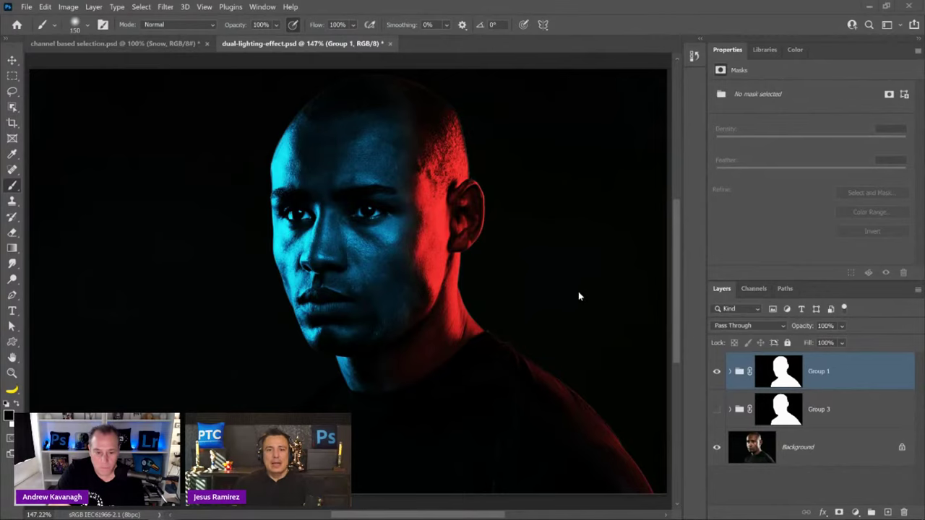
Delete Group 1 and Group 3, then open the blonde woman photo found by searching Libraries for 'woman'.
key("Delete")
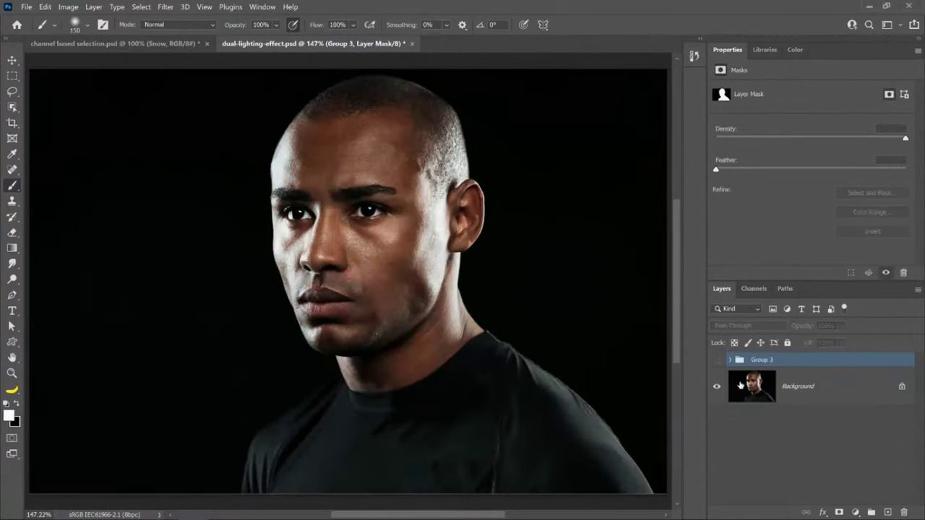
key("Delete")
left_click(764, 50)
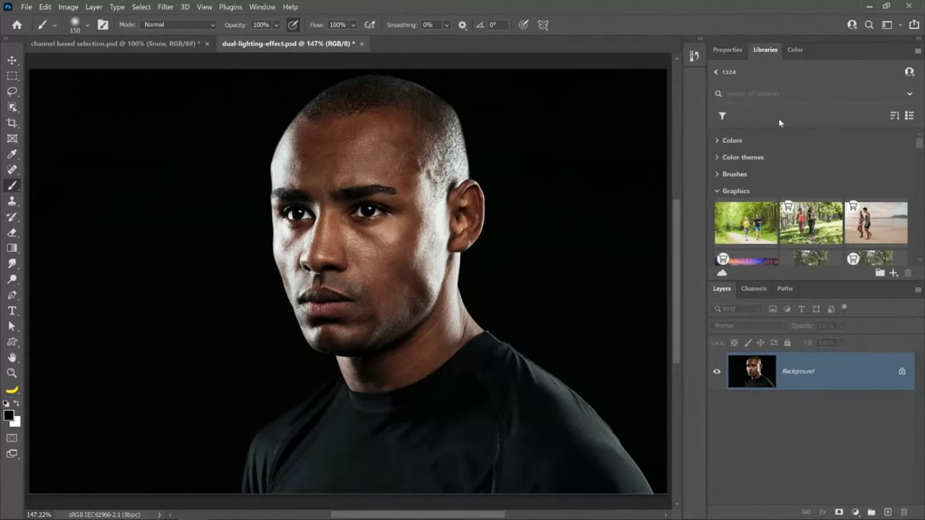
left_click(781, 94)
type("woman")
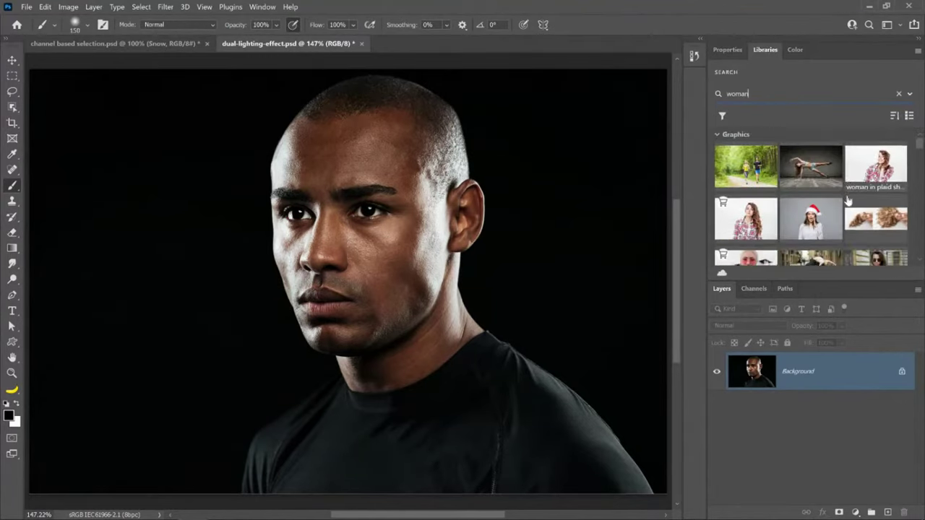
scroll(847, 203, "down", 5)
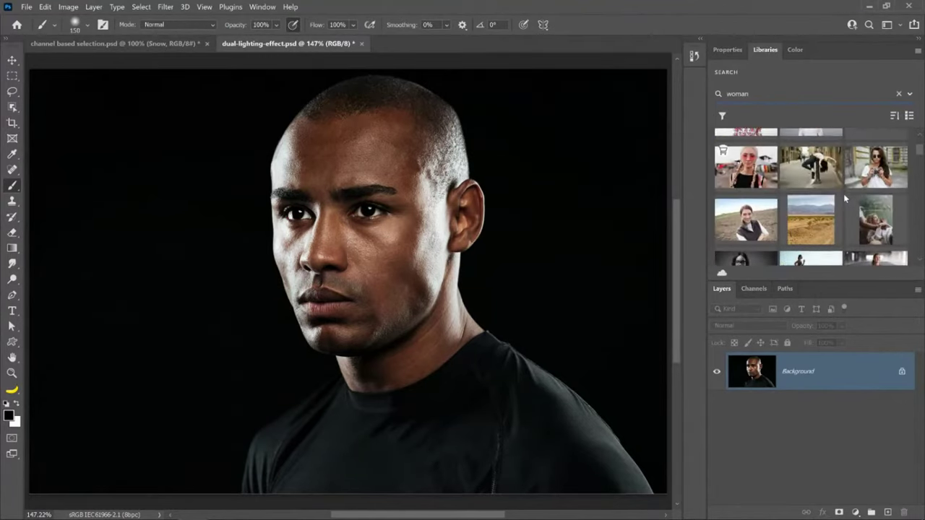
scroll(845, 203, "up", 1)
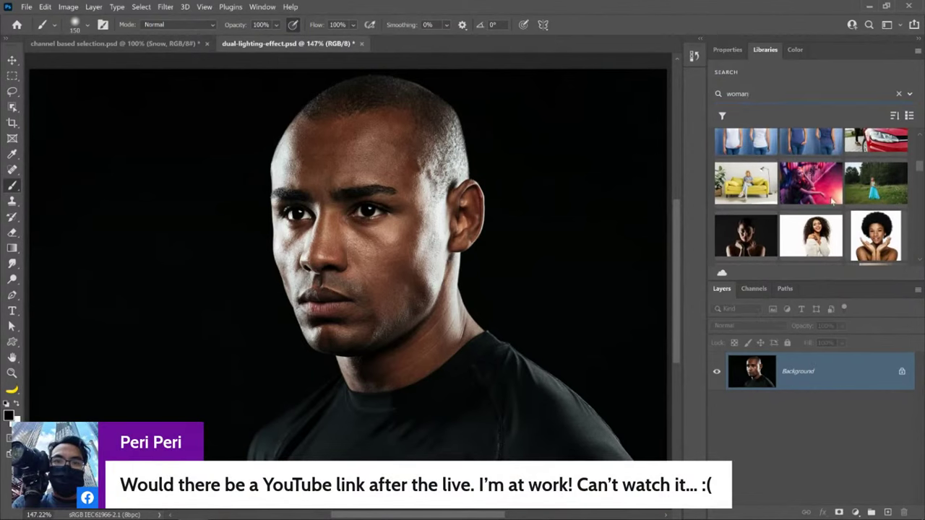
double_click(820, 193)
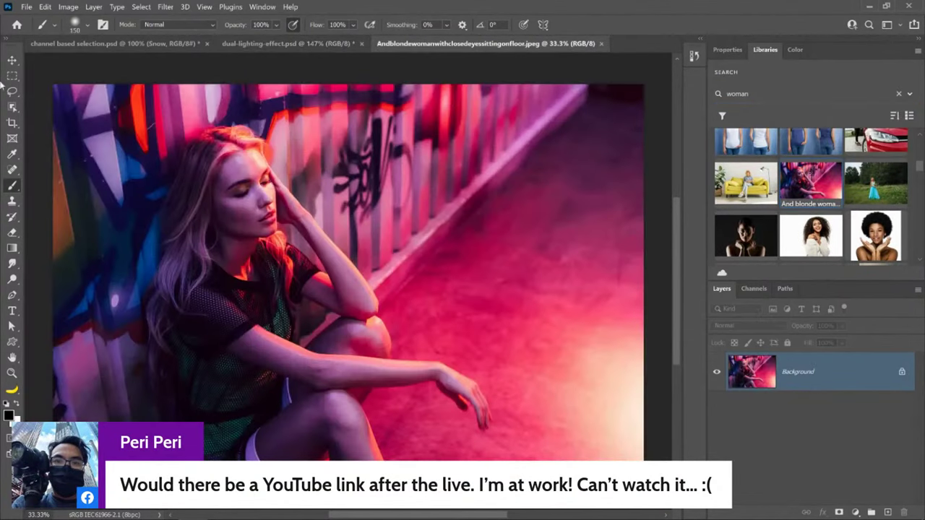
Resize the woman photo to 25% width at 72 pixels/inch (1840 × 1228 px) and fit it on screen.
left_click(68, 6)
left_click(105, 90)
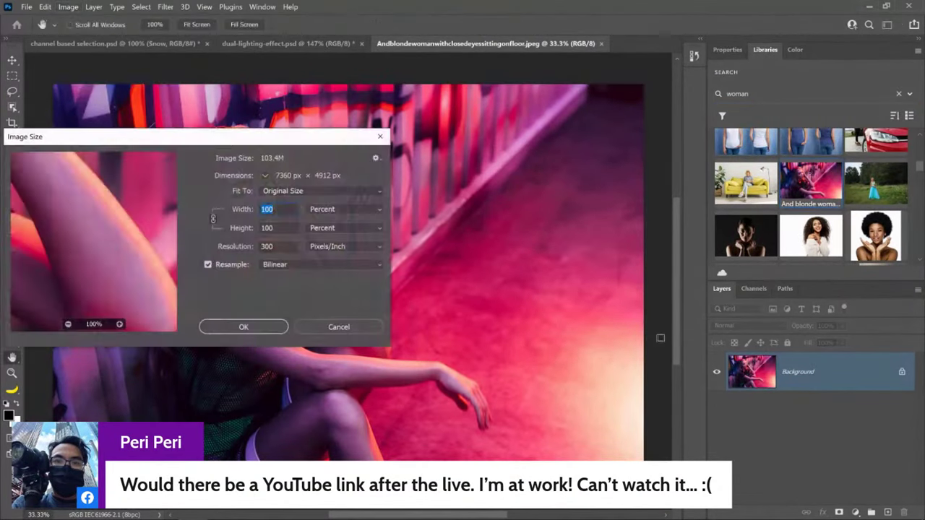
key("Tab")
key("Tab")
type("72")
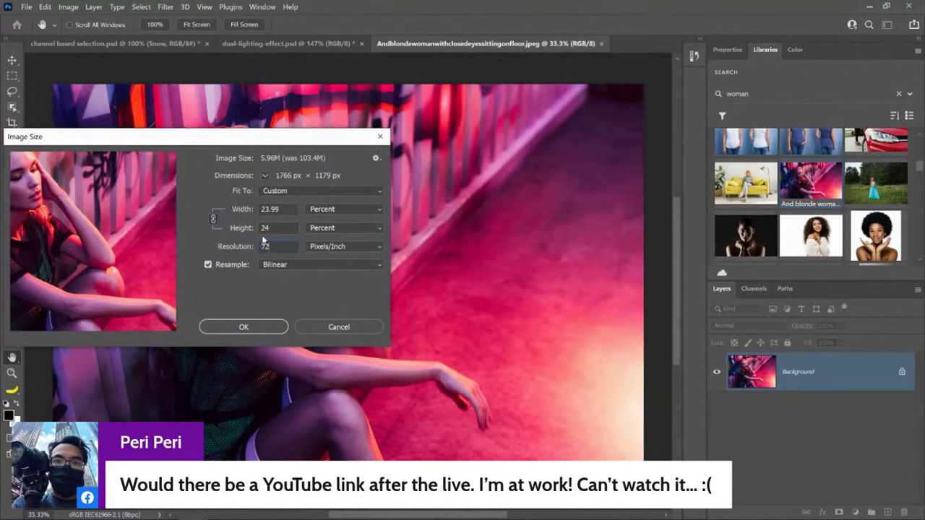
double_click(271, 209)
type("50")
double_click(275, 209)
type("25")
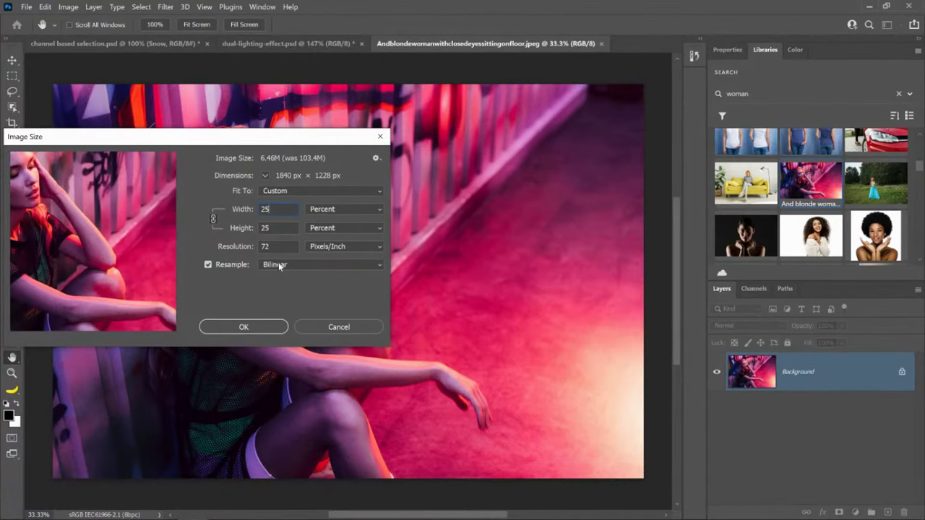
left_click(244, 327)
double_click(12, 358)
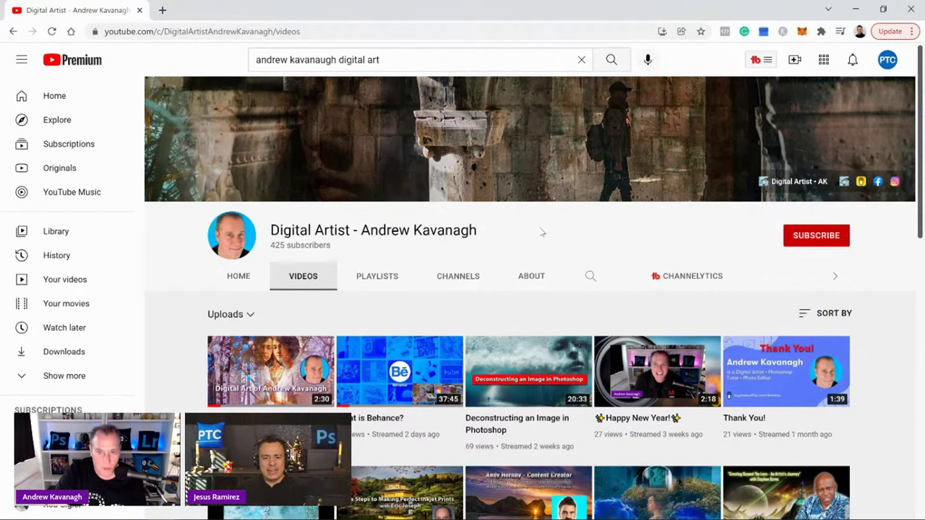
Scroll down and back up through the YouTube channel's Videos tab.
scroll(541, 224, "down", 3)
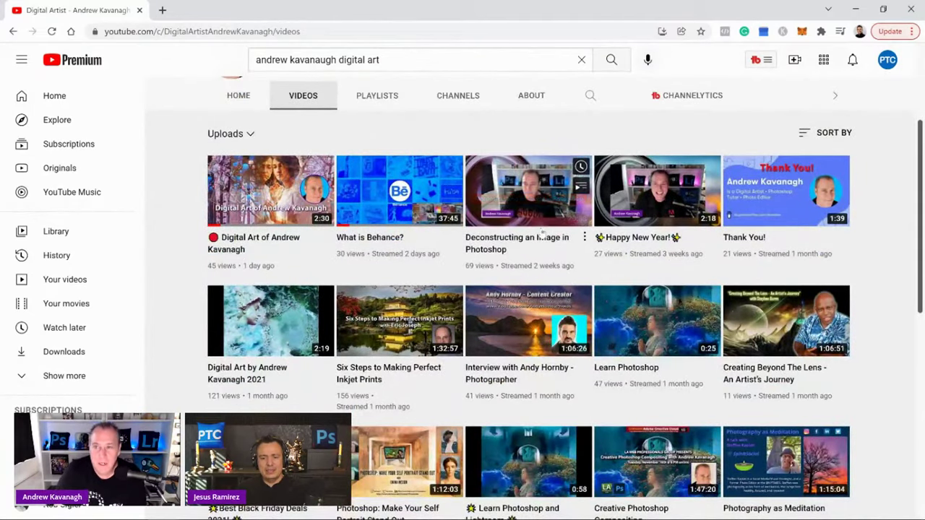
scroll(541, 235, "up", 3)
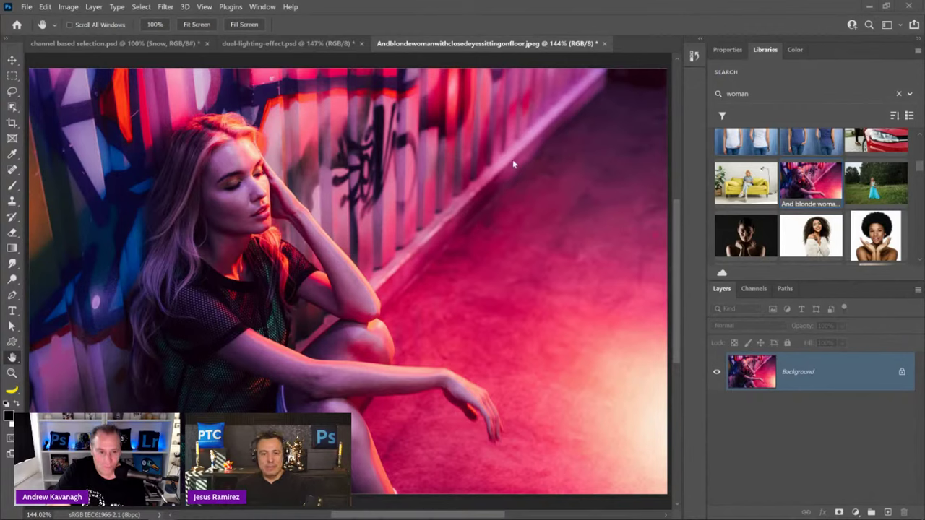
Show canvas properties, toggle Group 1 off and on in the portrait, then return to the woman photo.
left_click(727, 49)
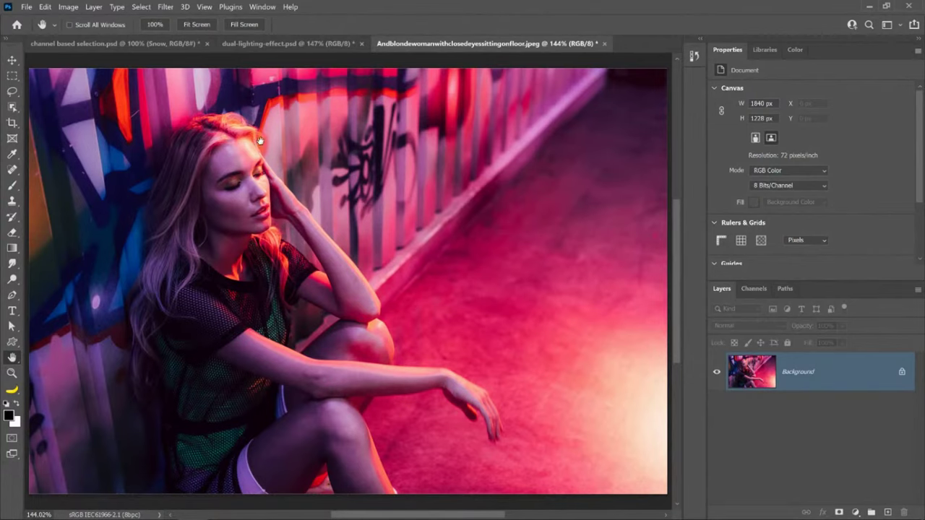
left_click(263, 50)
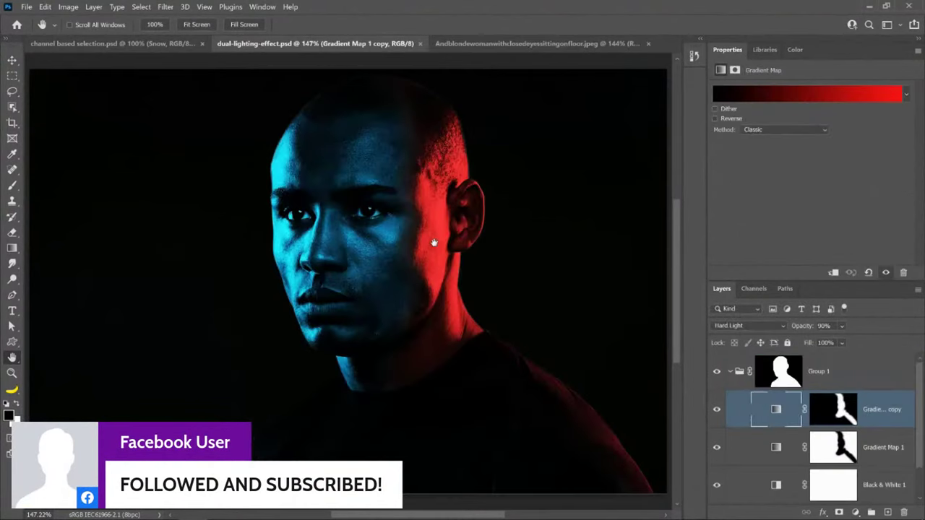
left_click(717, 372)
left_click(717, 372)
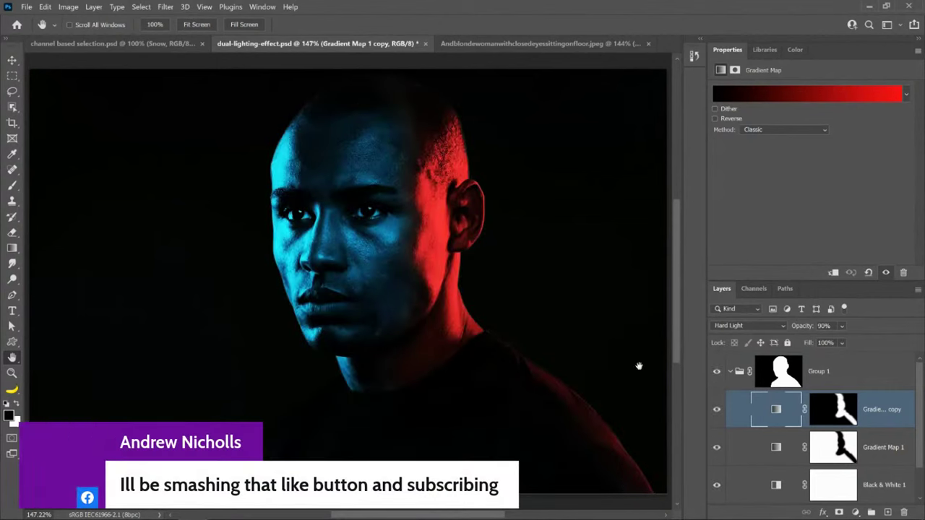
left_click(483, 44)
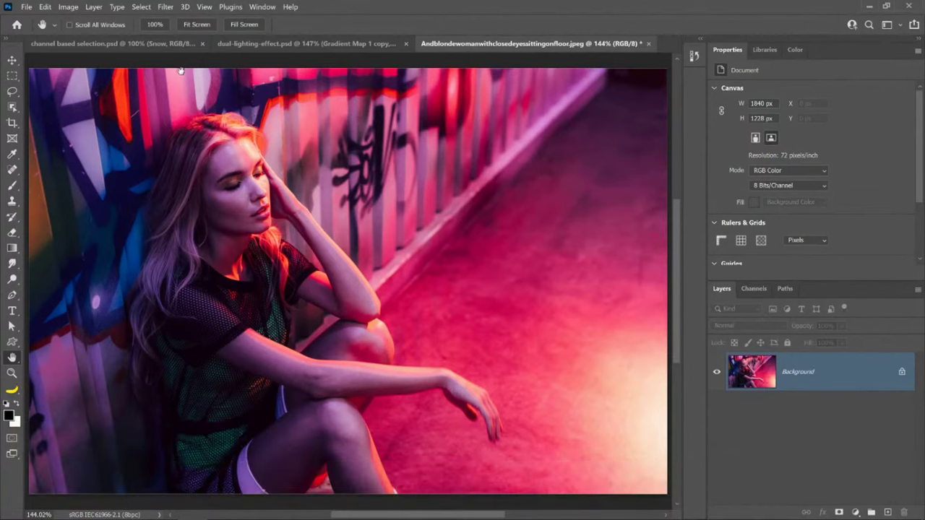
Apply the Colorize neural filter, compare it with the pink original, and output it as a new layer.
left_click(165, 8)
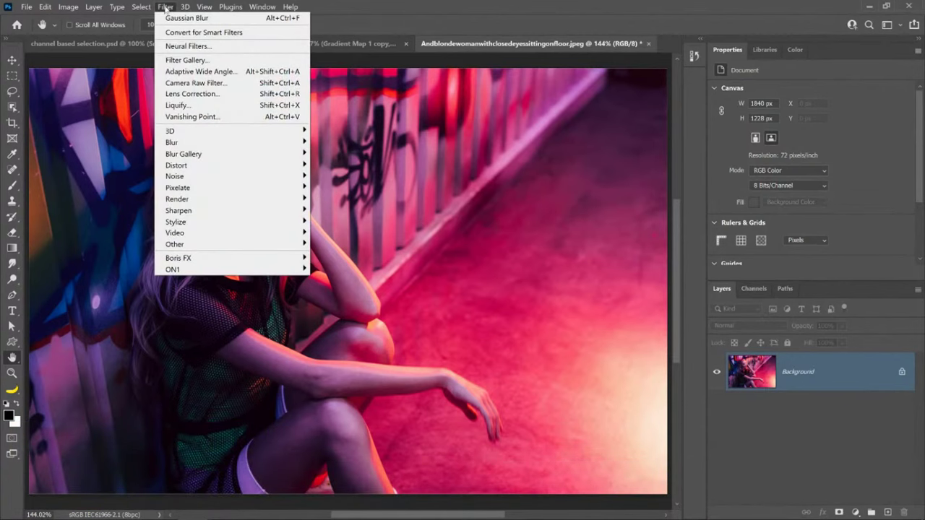
left_click(185, 46)
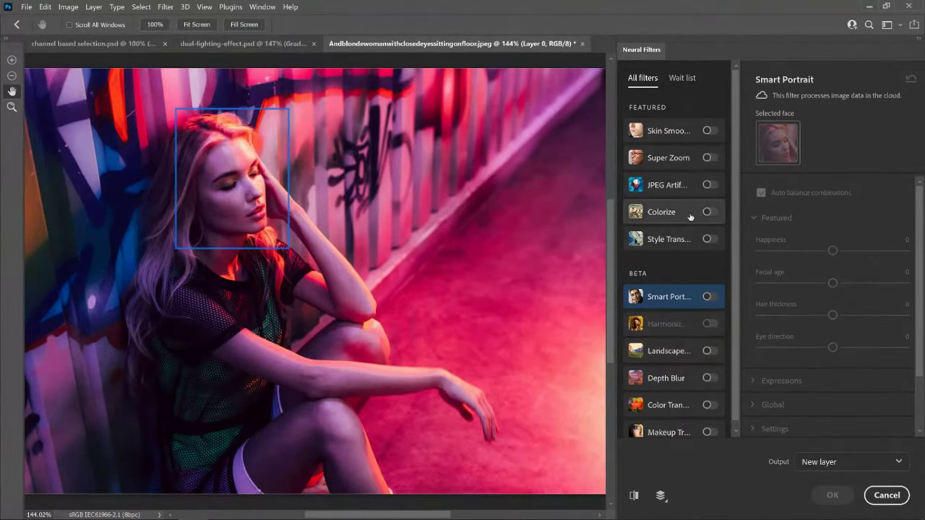
mouse_move(690, 217)
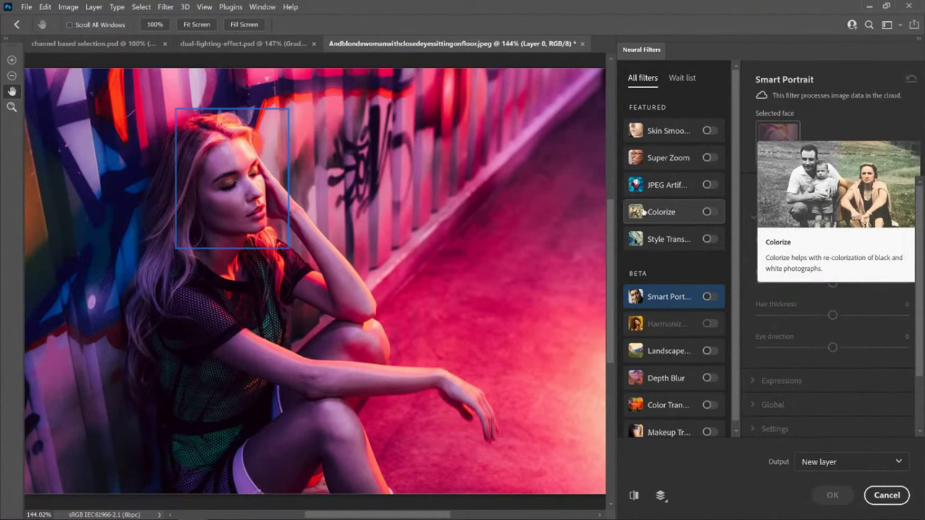
left_click(707, 212)
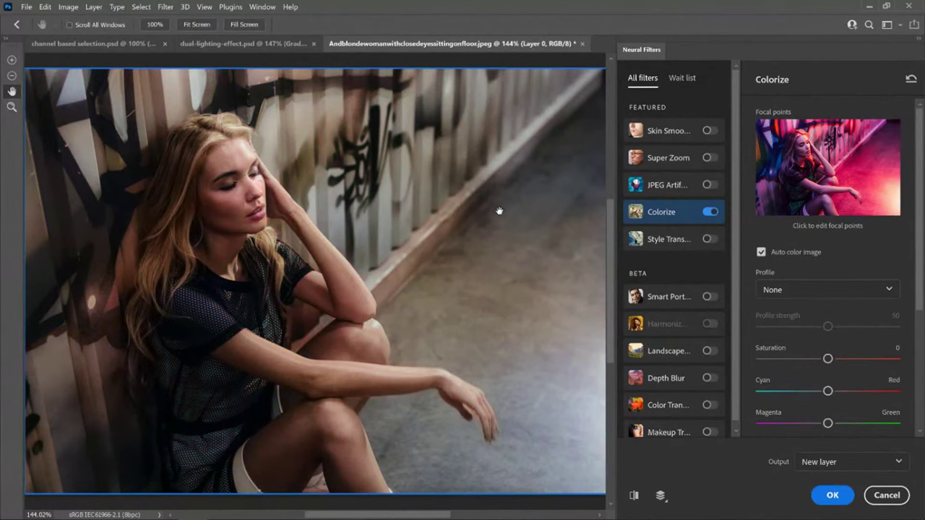
left_click(633, 496)
left_click(634, 496)
left_click(634, 498)
left_click(831, 495)
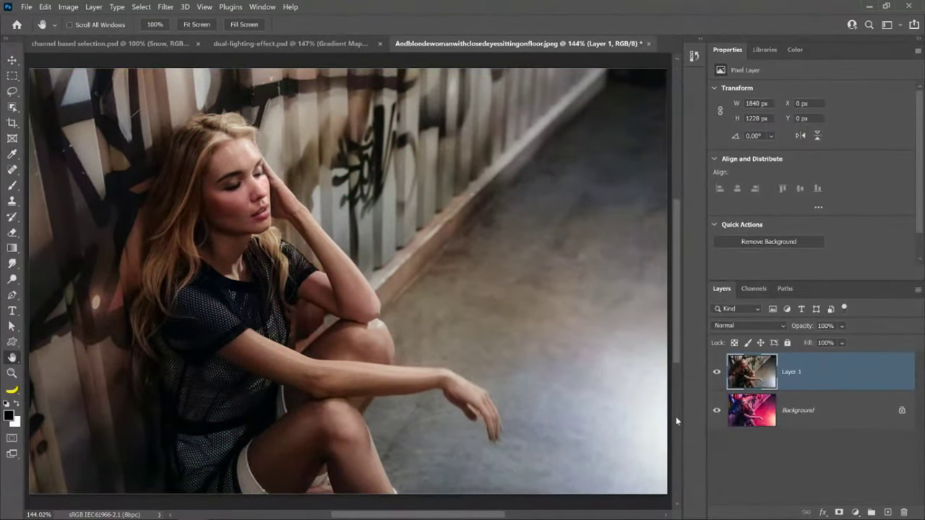
Toggle the colorized Layer 1 on and off to compare, then zoom in on the photo.
left_click(716, 373)
left_click(716, 373)
left_click(717, 373)
left_click(716, 373)
key("z")
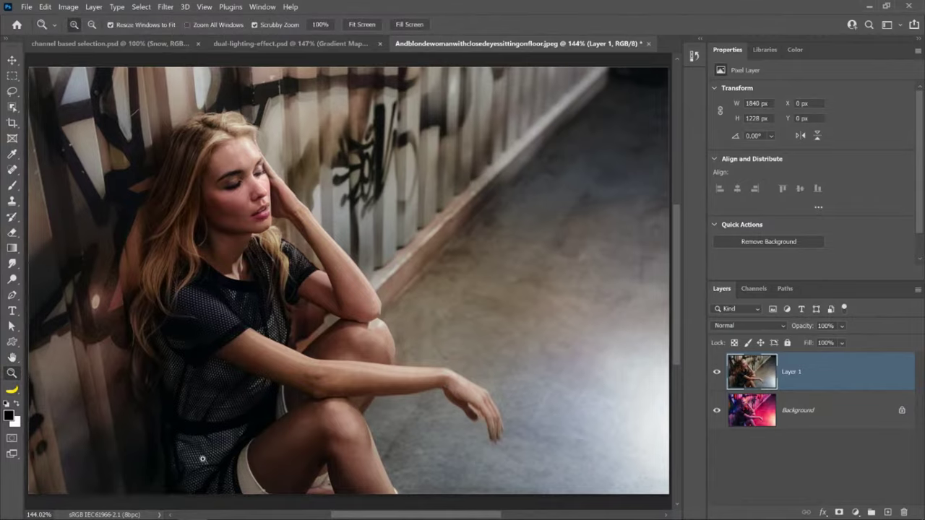
left_click(228, 414)
Compare Layer 1 against the pink original again, then add an empty Layer 2 above it.
left_click(716, 373)
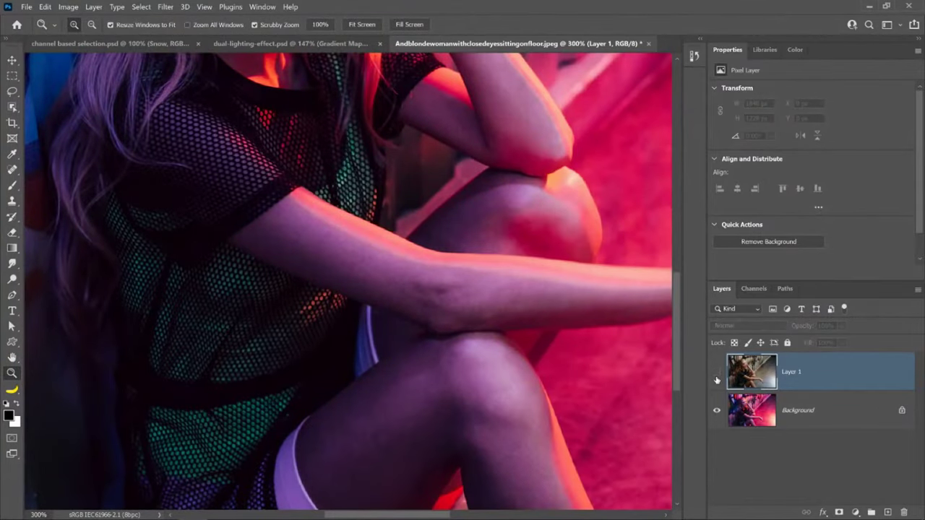
left_click(716, 373)
left_click(716, 373)
left_click(716, 373)
left_click(716, 373)
left_click(716, 373)
left_click(717, 373)
left_click(716, 373)
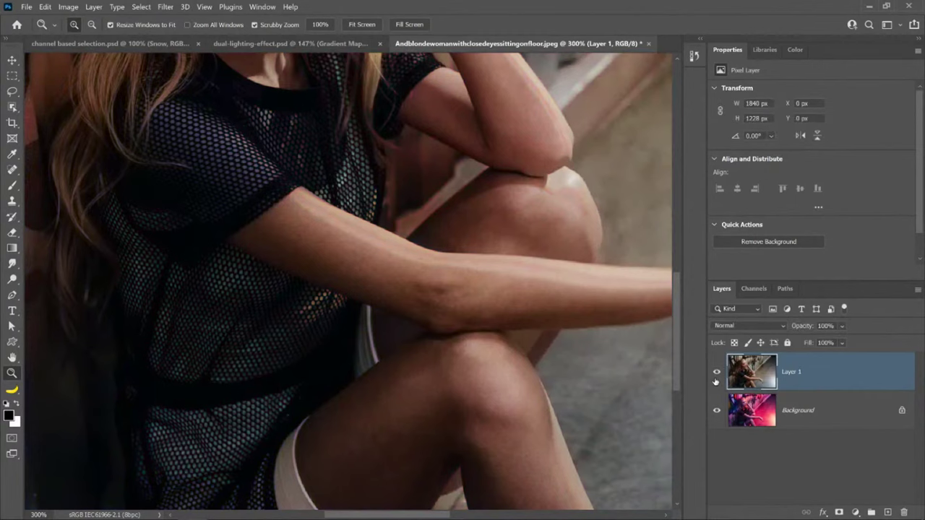
left_click(716, 380)
left_click(715, 380)
left_click(716, 380)
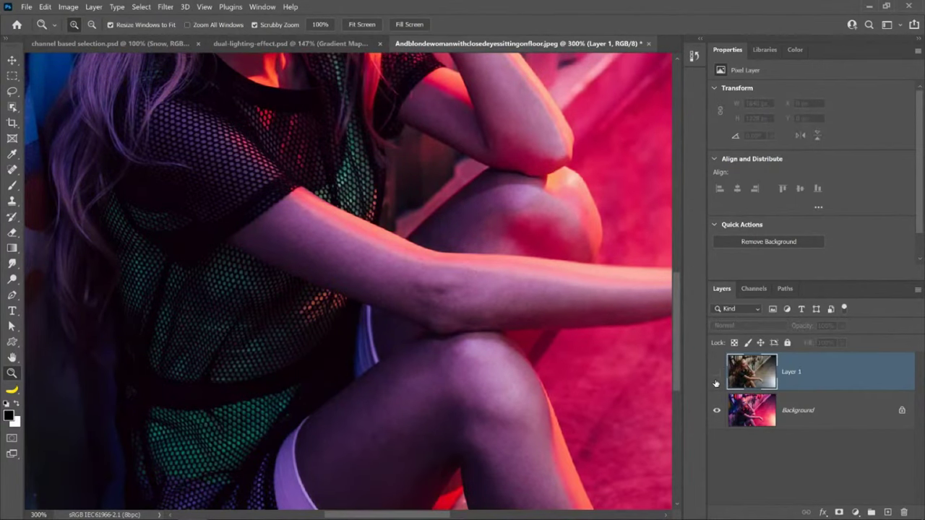
left_click(715, 379)
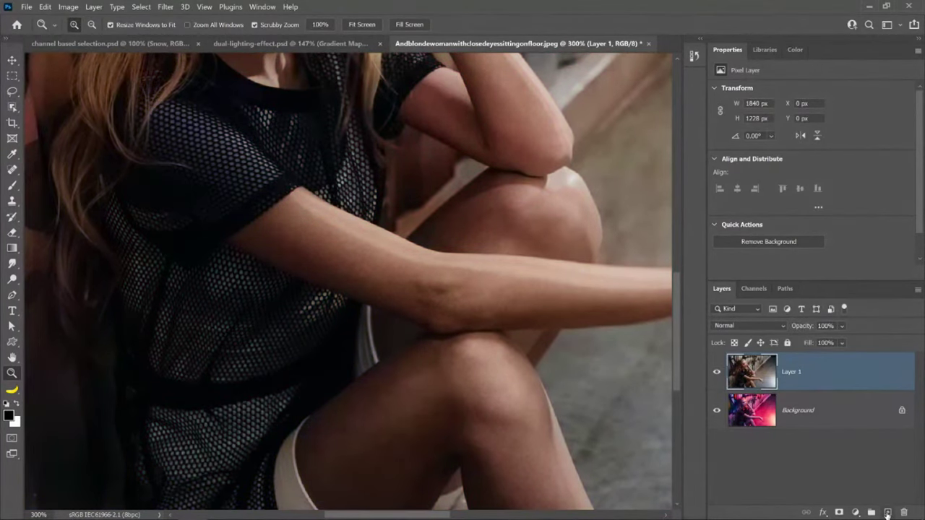
left_click(887, 512)
Rename Layer 2 to 'Color'.
double_click(790, 372)
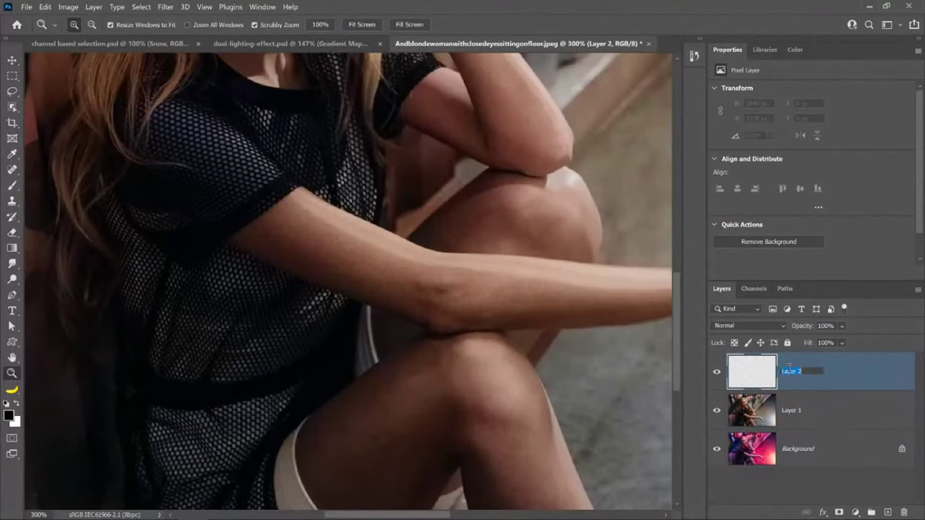
type("Color")
key("Return")
Set the Color layer's blend mode to Color.
left_click(749, 325)
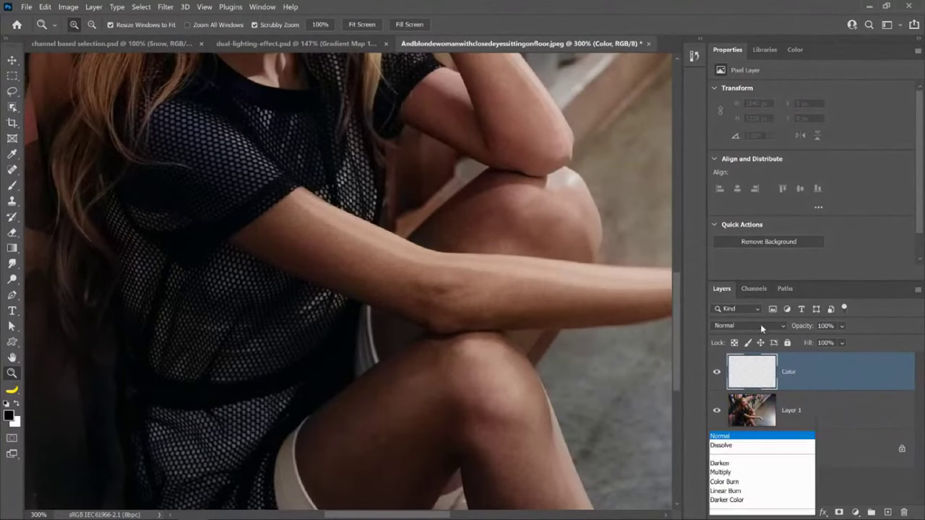
left_click(759, 499)
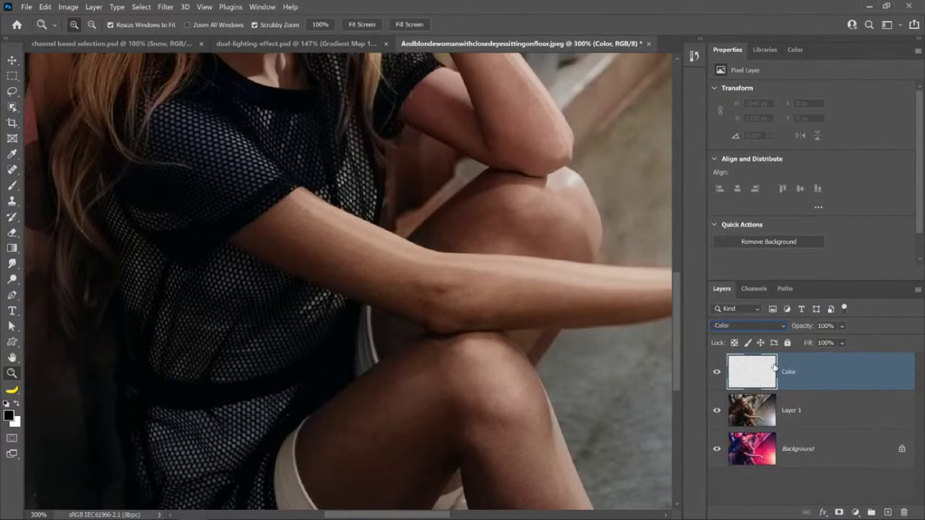
left_click(748, 325)
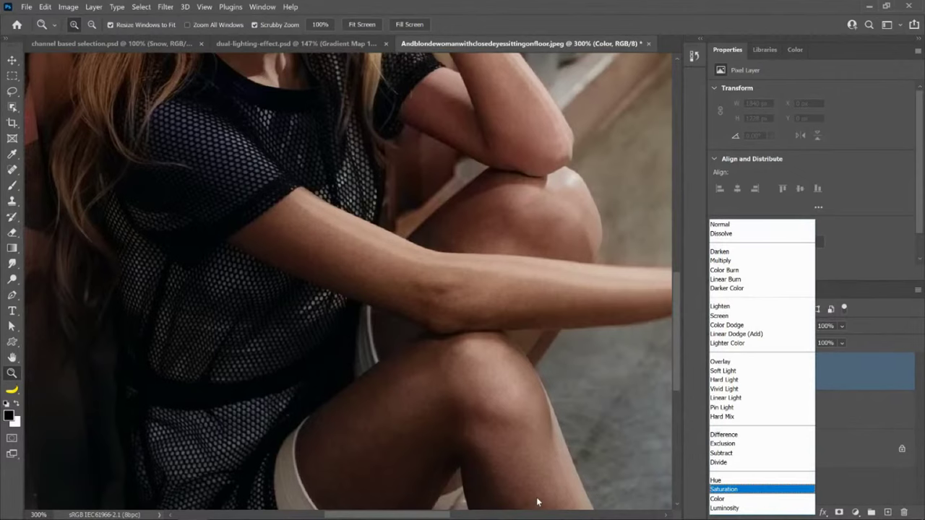
left_click(884, 372)
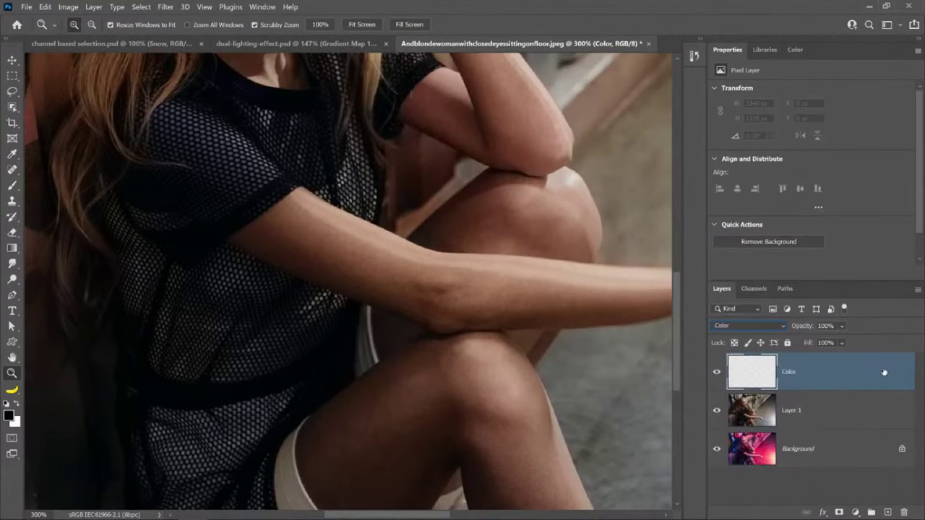
left_click(11, 185)
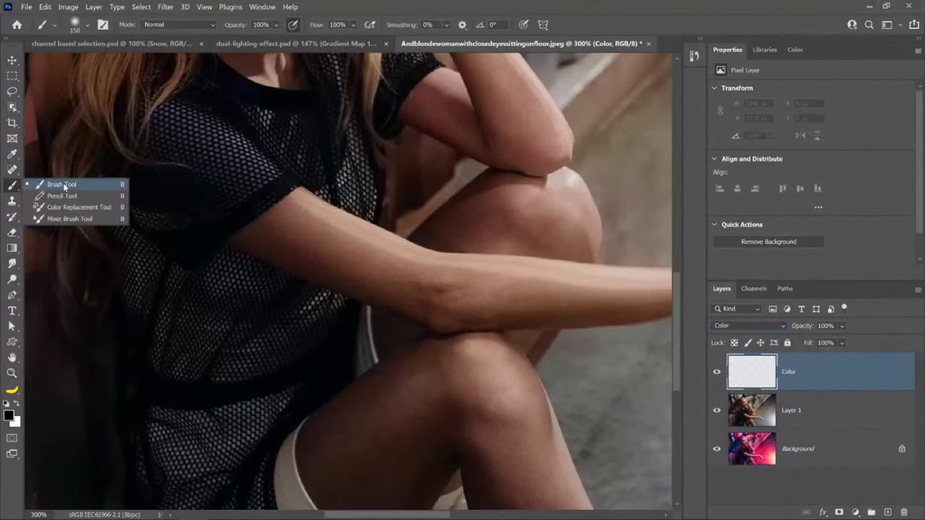
Sample the teal shirt colour from the pink original, then show the Color layer and Layer 1.
left_click(64, 187)
left_click_drag(717, 383, 717, 411)
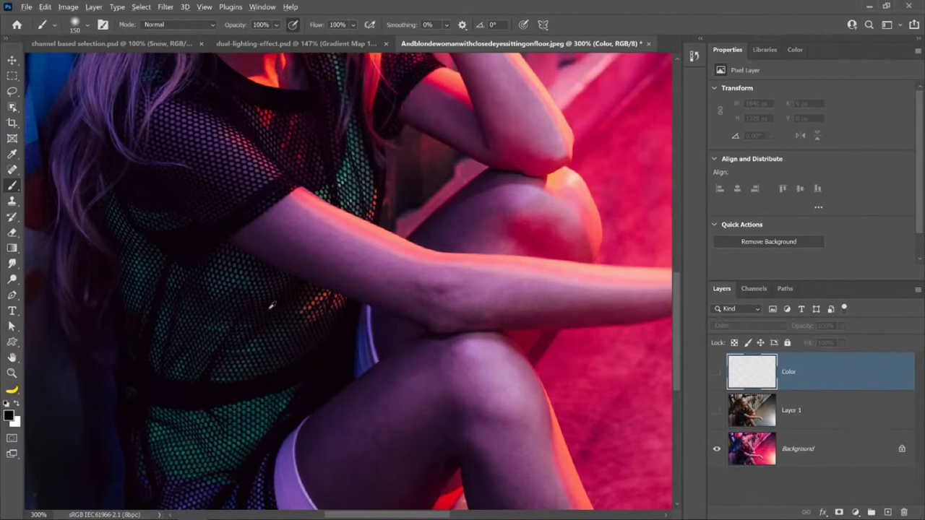
left_click(246, 273, "alt")
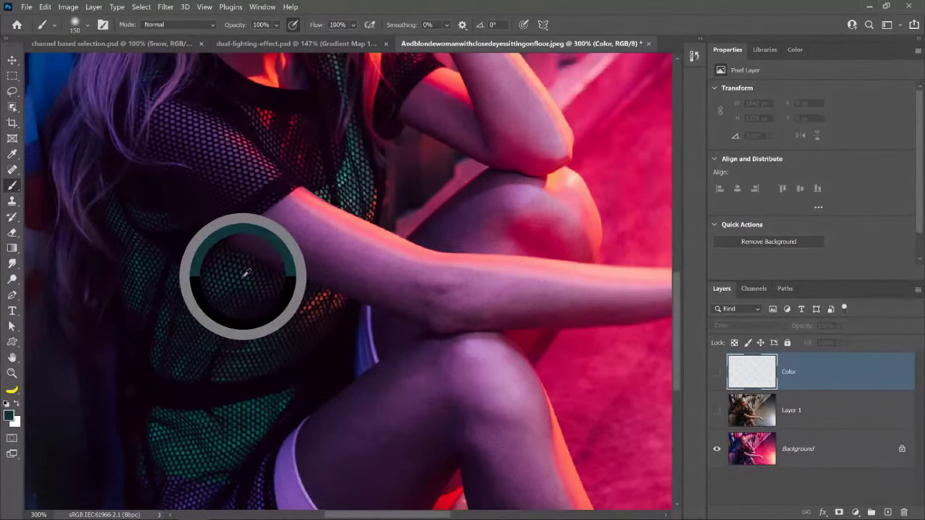
left_click_drag(245, 274, 263, 429)
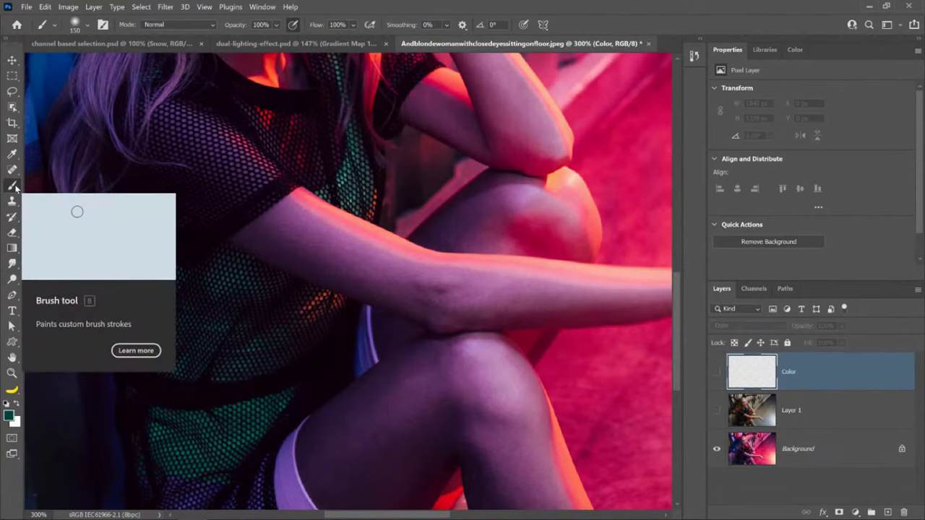
left_click(717, 371)
left_click(718, 409)
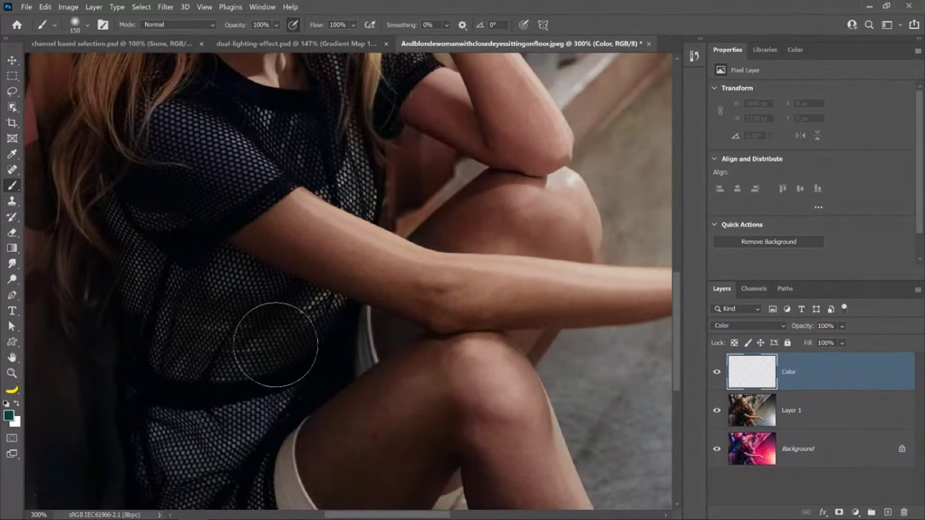
Paint teal over the shirt with a 45 px brush and compare against the original.
key("bracketleft")
key("bracketleft")
key("bracketleft")
key("bracketleft")
key("bracketleft")
key("bracketleft")
mouse_move(288, 338)
left_mouse_down()
mouse_move(256, 358)
mouse_move(295, 337)
mouse_move(279, 352)
mouse_move(320, 317)
mouse_move(287, 309)
mouse_move(328, 308)
mouse_move(230, 261)
mouse_move(269, 306)
mouse_move(225, 313)
mouse_move(224, 375)
left_mouse_up()
mouse_move(152, 352)
left_mouse_down()
mouse_move(124, 196)
mouse_move(104, 181)
mouse_move(138, 217)
mouse_move(185, 213)
mouse_move(161, 246)
mouse_move(214, 367)
mouse_move(152, 283)
mouse_move(183, 285)
mouse_move(216, 318)
mouse_move(206, 354)
mouse_move(235, 368)
mouse_move(263, 439)
mouse_move(308, 321)
mouse_move(306, 338)
mouse_move(251, 370)
mouse_move(210, 374)
mouse_move(197, 315)
mouse_move(238, 295)
mouse_move(262, 370)
mouse_move(324, 421)
mouse_move(318, 506)
left_mouse_up()
mouse_move(420, 252)
left_mouse_down()
mouse_move(423, 232)
mouse_move(380, 230)
mouse_move(422, 246)
mouse_move(383, 69)
mouse_move(378, 87)
left_mouse_up()
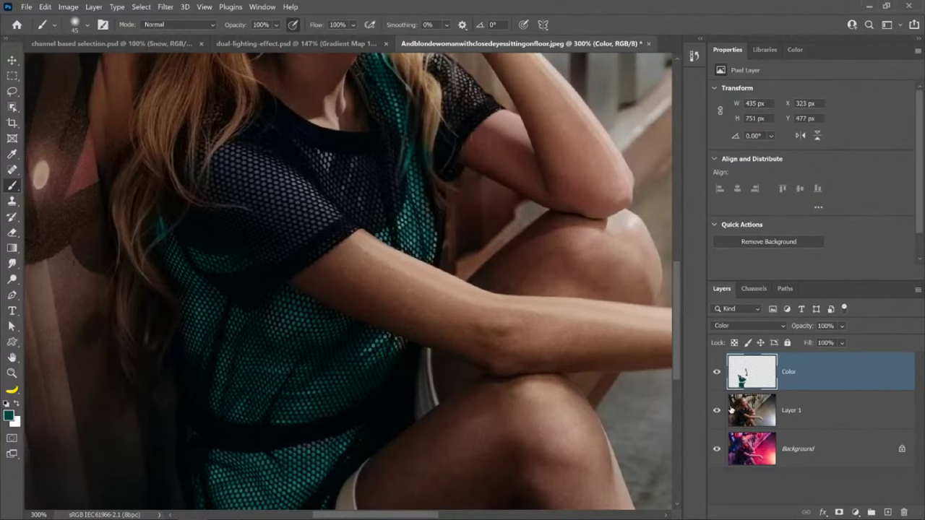
left_click(718, 412)
left_click(718, 411)
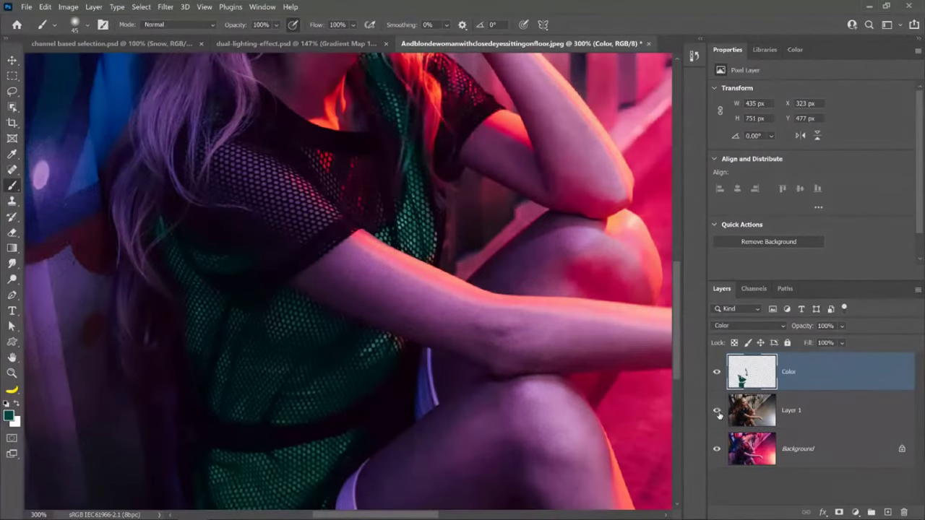
mouse_move(717, 372)
left_mouse_down()
mouse_move(716, 420)
mouse_move(720, 374)
left_mouse_up()
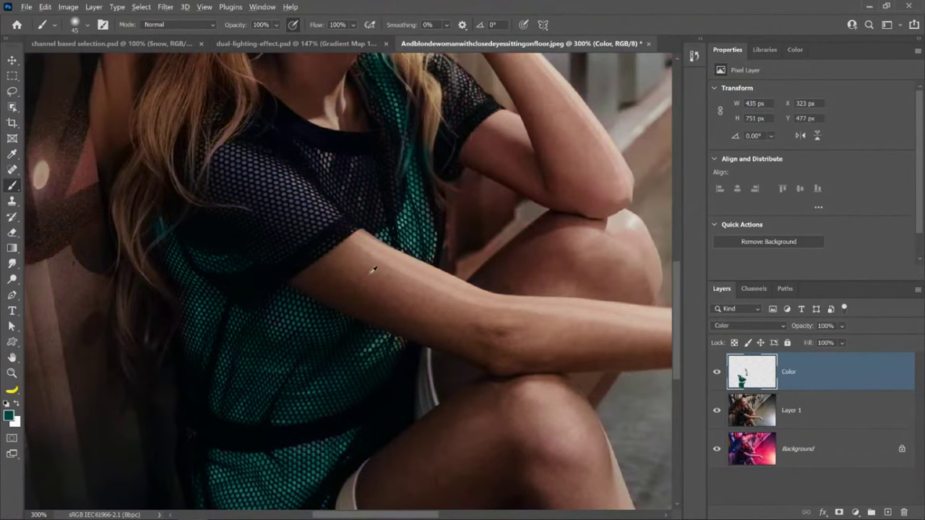
Sample the skin tone from the woman's arm with the Eyedropper.
right_click(20, 188)
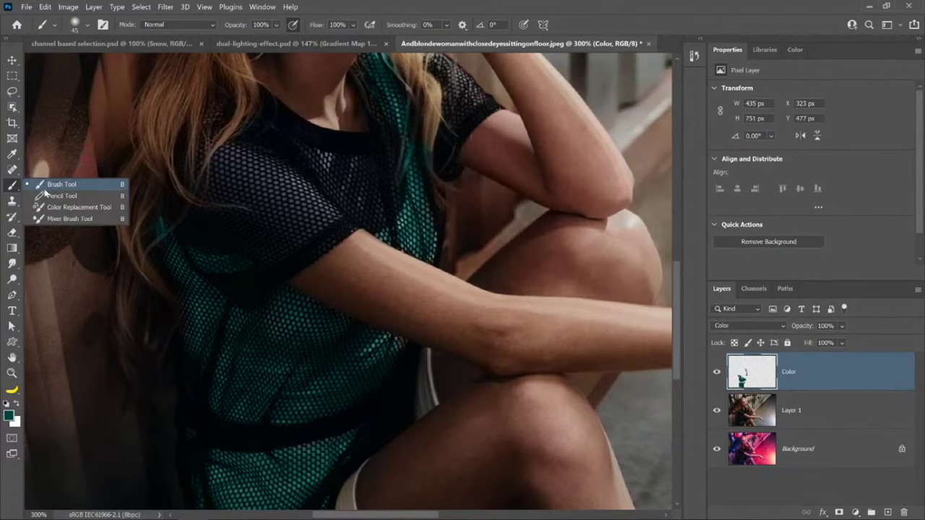
left_click(11, 154)
right_click(12, 154)
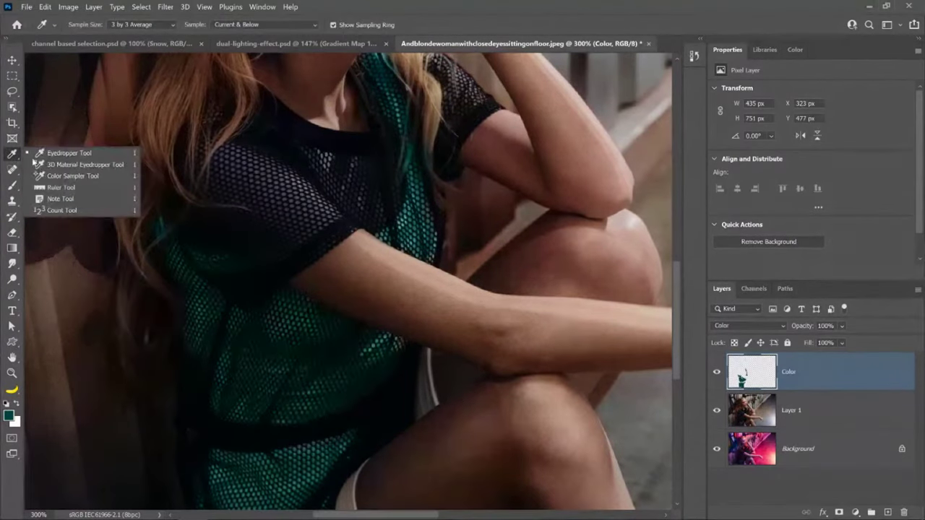
left_click(49, 154)
left_click(394, 275)
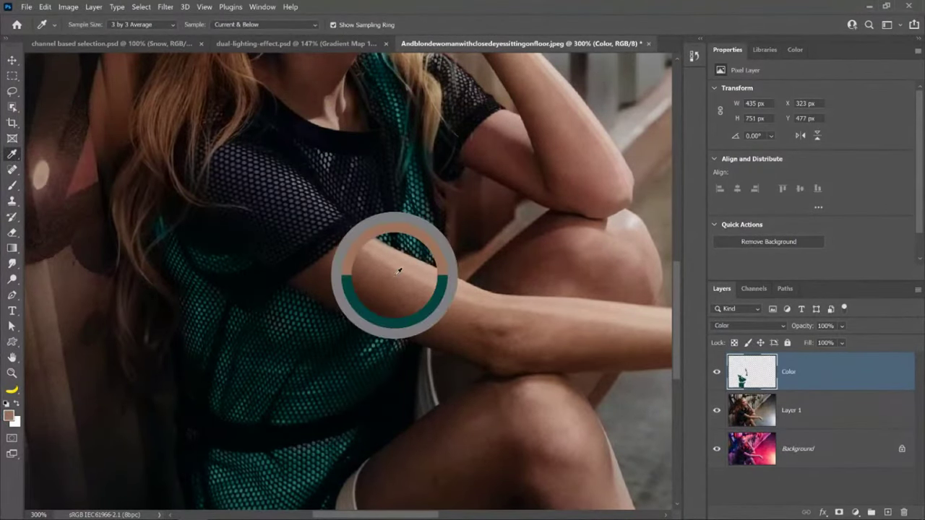
Paint the skin tone over both mesh sleeves, then fit the photo on screen.
left_click(12, 185)
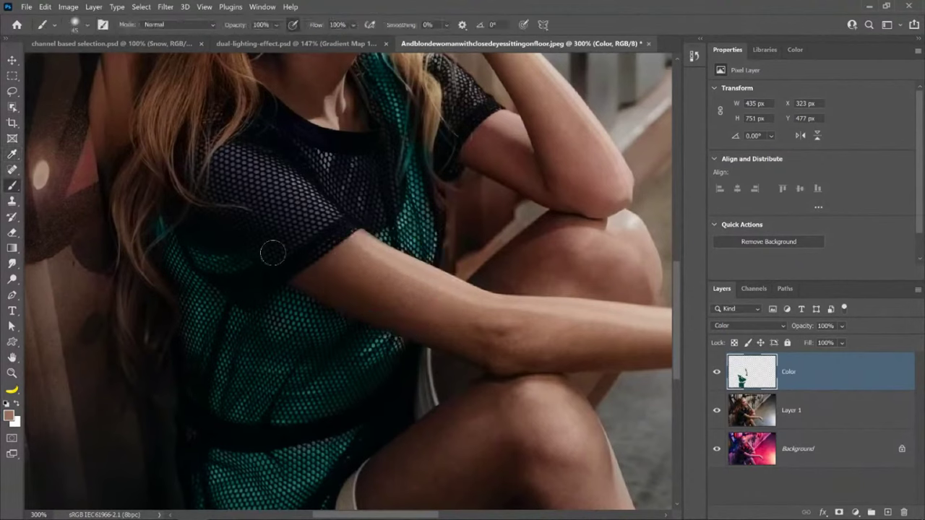
mouse_move(273, 253)
left_mouse_down()
mouse_move(316, 228)
mouse_move(269, 239)
mouse_move(226, 230)
mouse_move(261, 234)
mouse_move(234, 219)
mouse_move(273, 200)
mouse_move(222, 184)
mouse_move(245, 170)
mouse_move(309, 204)
mouse_move(229, 164)
mouse_move(347, 221)
mouse_move(385, 265)
left_mouse_up()
mouse_move(322, 216)
left_mouse_down()
mouse_move(269, 240)
mouse_move(239, 228)
mouse_move(286, 227)
mouse_move(253, 183)
mouse_move(240, 190)
mouse_move(229, 165)
mouse_move(286, 173)
mouse_move(255, 166)
mouse_move(226, 175)
mouse_move(223, 163)
mouse_move(218, 188)
mouse_move(206, 172)
mouse_move(288, 207)
mouse_move(281, 244)
mouse_move(272, 242)
mouse_move(310, 218)
mouse_move(273, 180)
left_mouse_up()
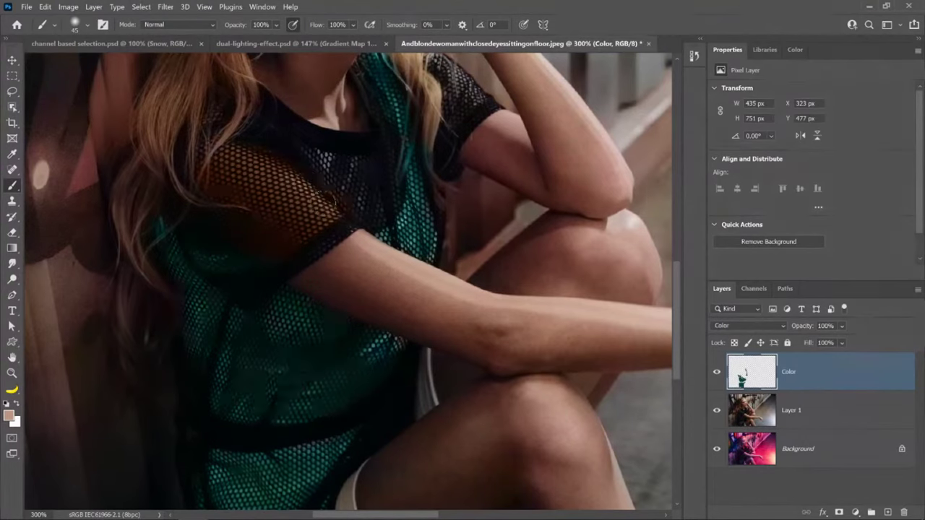
scroll(475, 156, "up", 1)
mouse_move(474, 156)
left_mouse_down()
mouse_move(443, 104)
mouse_move(454, 140)
left_mouse_up()
double_click(12, 358)
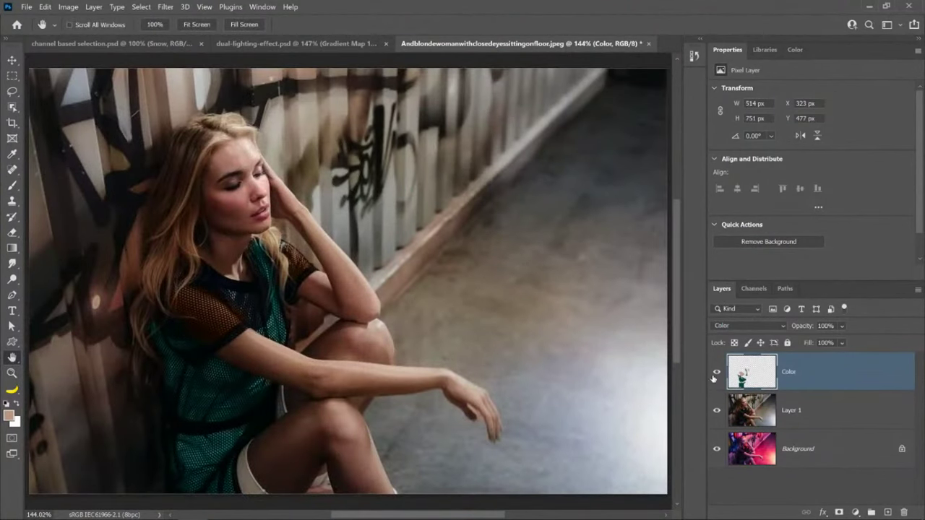
Toggle Layer 1 and the Color layer to compare the tinted shirt with the original.
left_click(716, 409)
left_click(717, 410)
left_click(717, 371)
left_click(716, 371)
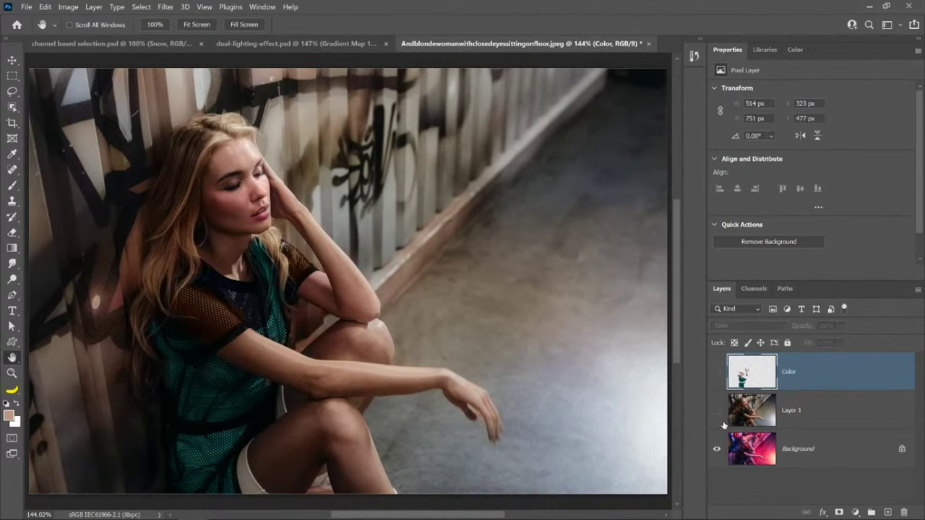
left_click(717, 449, "alt")
left_click(784, 475)
left_click(731, 461)
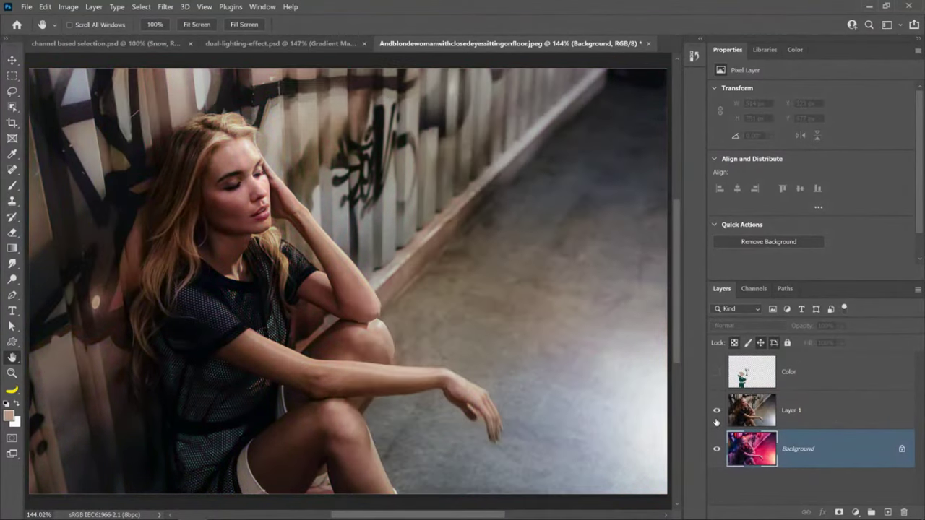
Compare Layer 1 once more, then hide both the Color layer and Layer 1.
left_click(716, 410)
left_click(716, 410)
left_click(716, 410)
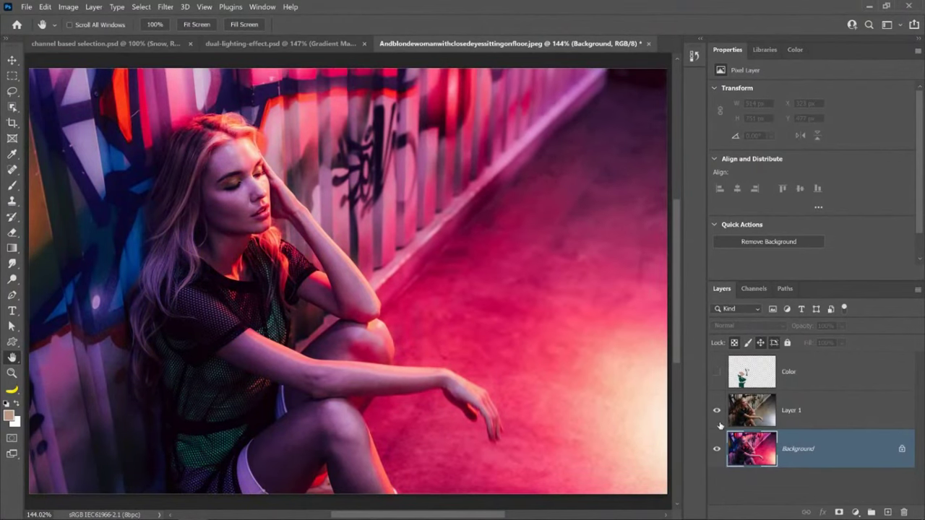
left_click(716, 410)
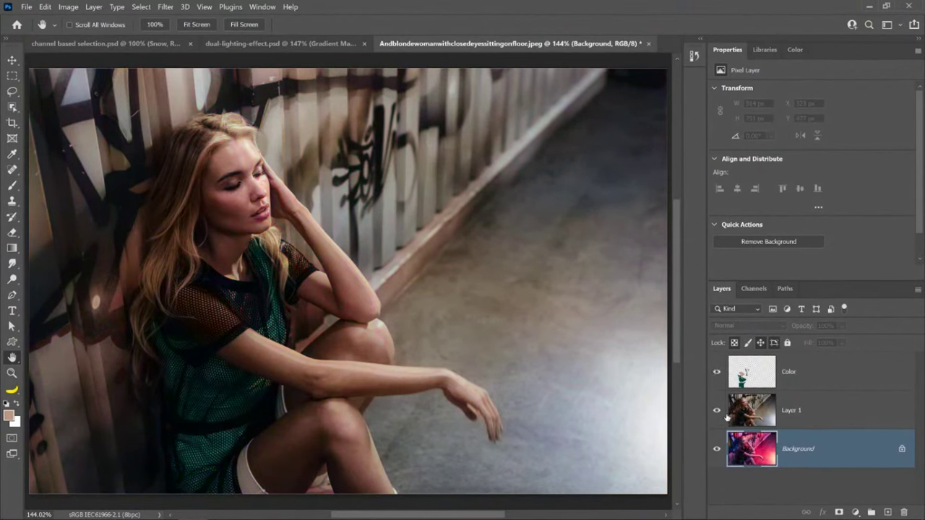
left_click(726, 417)
left_click(717, 373)
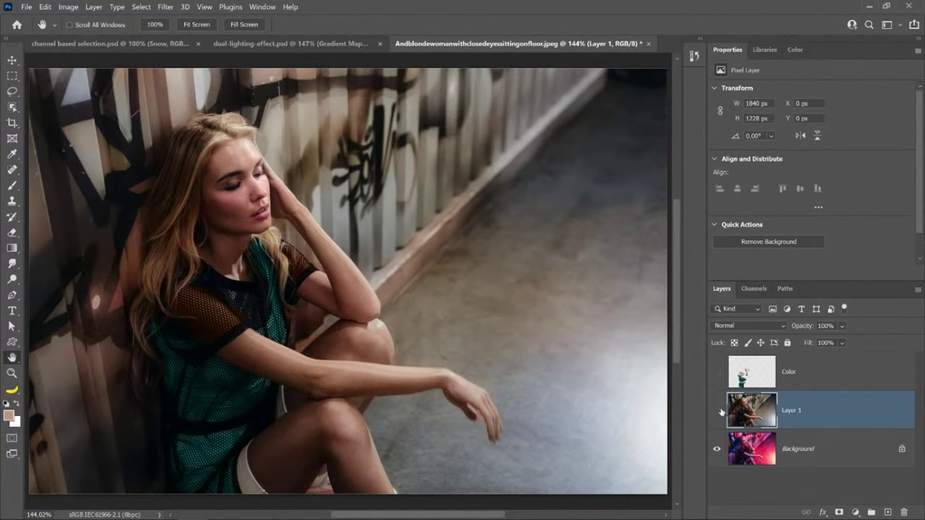
left_click(717, 410)
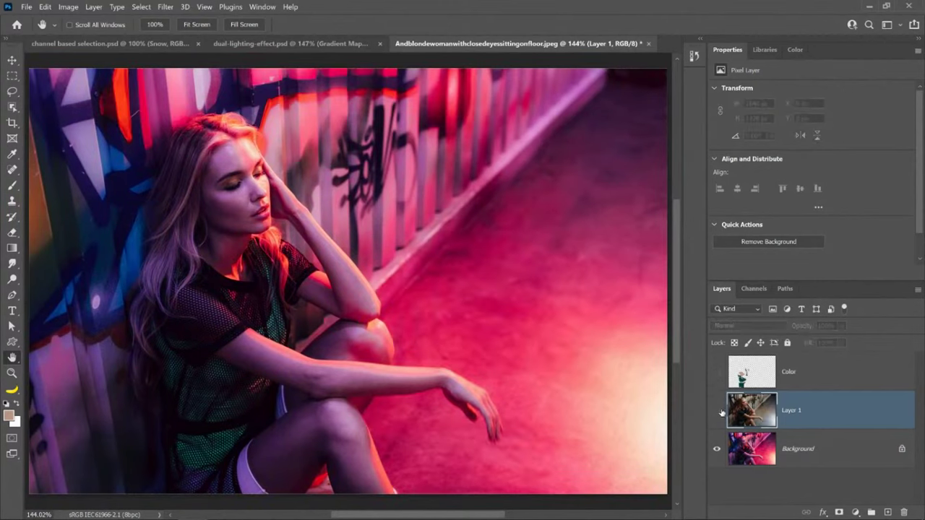
Sample the graffiti wall's blue, show Layer 1 again, and select the Color layer.
left_click(12, 154)
left_click(134, 239)
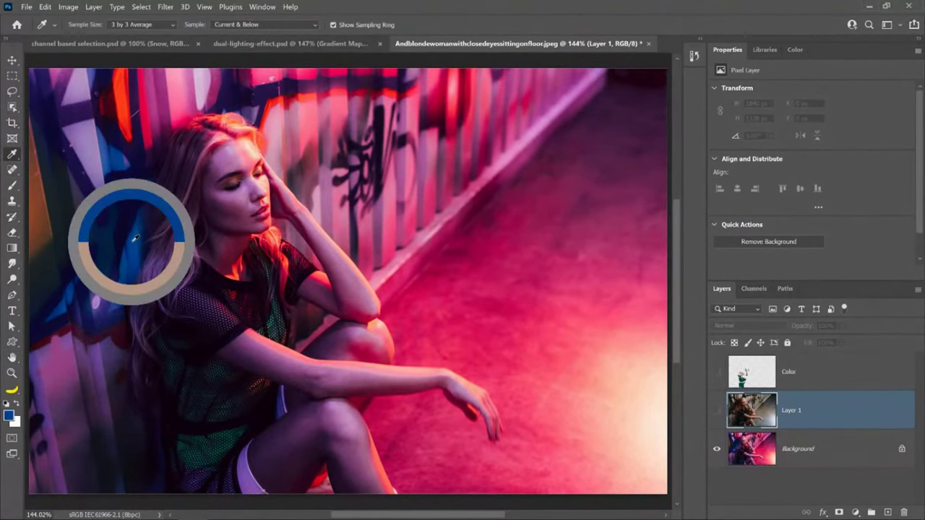
left_click(716, 411)
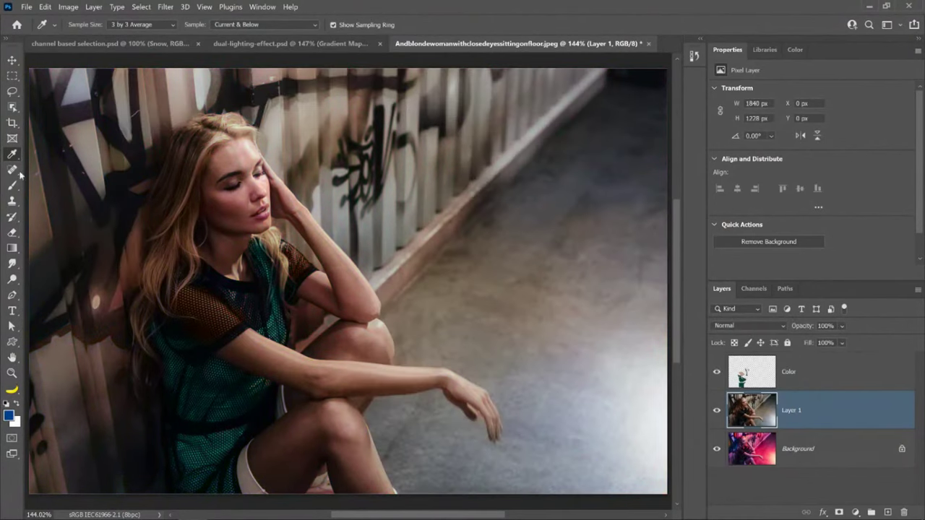
left_click(11, 185)
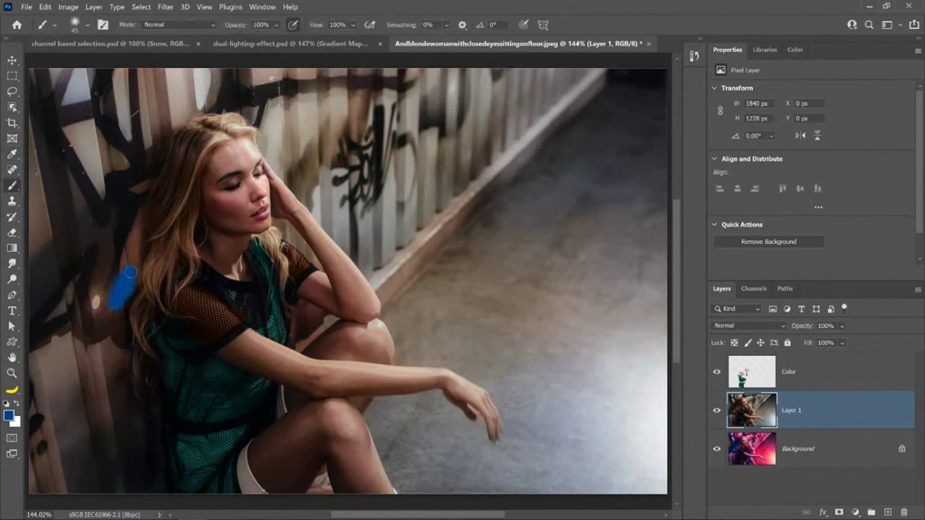
left_click(751, 383)
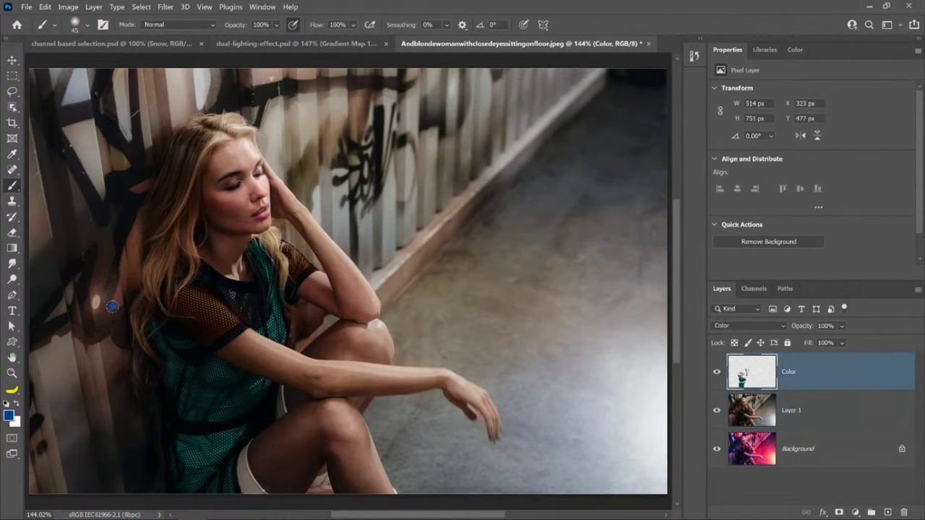
Paint blue strokes beside the woman's shoulder and along the left wall edge.
left_click_drag(112, 307, 128, 293)
left_click_drag(132, 237, 136, 208)
left_click(717, 410)
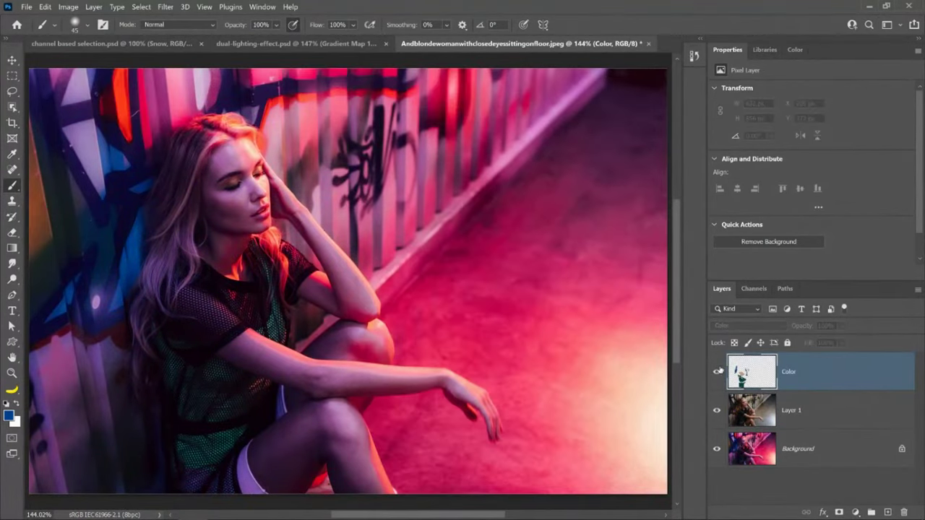
left_click(717, 410)
mouse_move(53, 317)
left_mouse_down()
mouse_move(78, 283)
mouse_move(64, 317)
mouse_move(77, 279)
mouse_move(41, 324)
left_mouse_up()
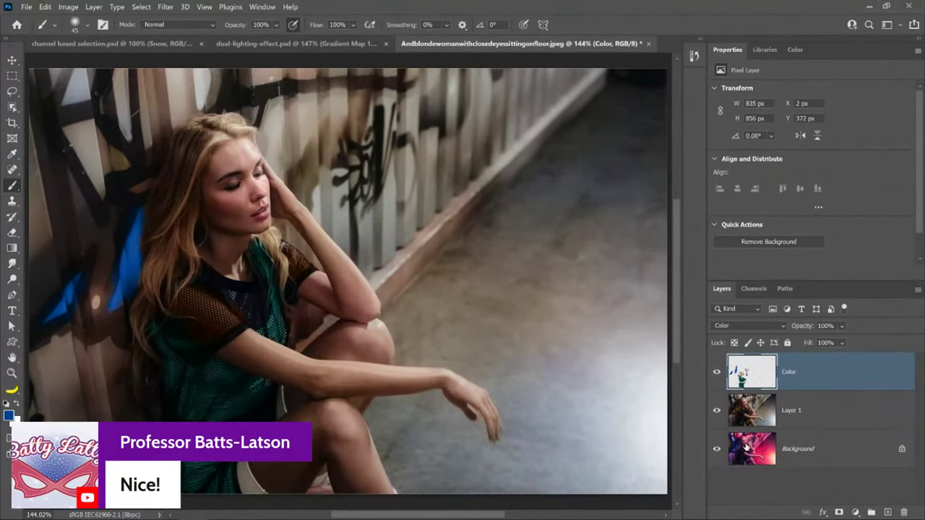
Hide the Color layer and add a layer mask to Layer 1.
left_click(746, 448)
left_click(752, 410)
left_click(752, 376, "shift")
left_click(712, 384)
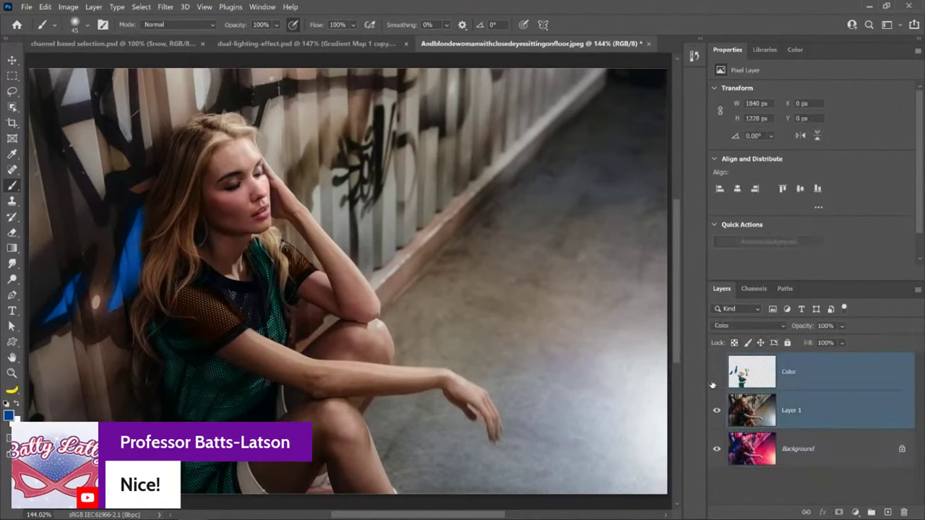
left_click(750, 409)
left_click(840, 512)
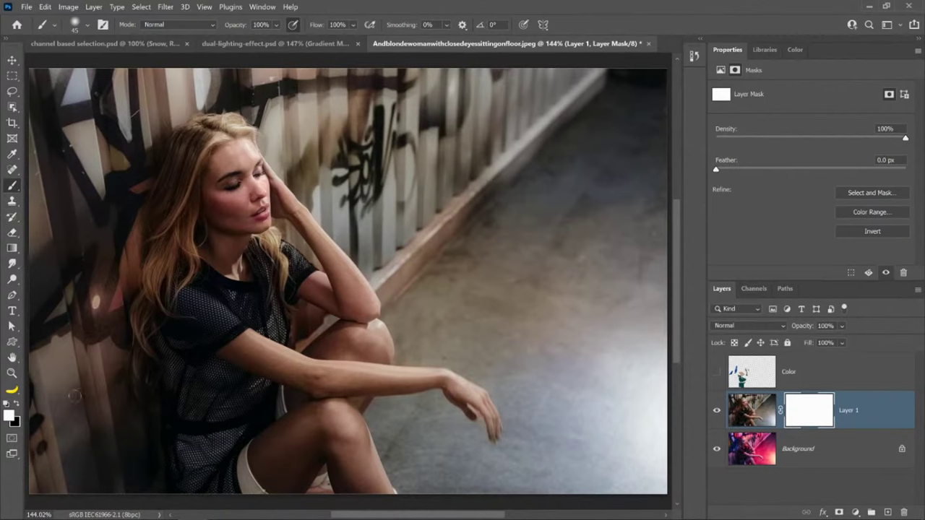
Paint black with a 600 px brush down the mask's left edge, toggling Layer 1 to compare.
left_click(16, 405)
key("bracketright")
key("bracketright")
key("bracketright")
key("bracketright")
key("bracketright")
key("bracketright")
key("bracketright")
key("bracketright")
key("bracketright")
key("bracketright")
key("bracketright")
key("bracketright")
key("bracketright")
key("bracketright")
key("bracketright")
mouse_move(82, 444)
left_mouse_down()
mouse_move(72, 93)
mouse_move(394, 130)
mouse_move(448, 145)
mouse_move(441, 152)
mouse_move(574, 30)
mouse_move(627, 83)
left_mouse_up()
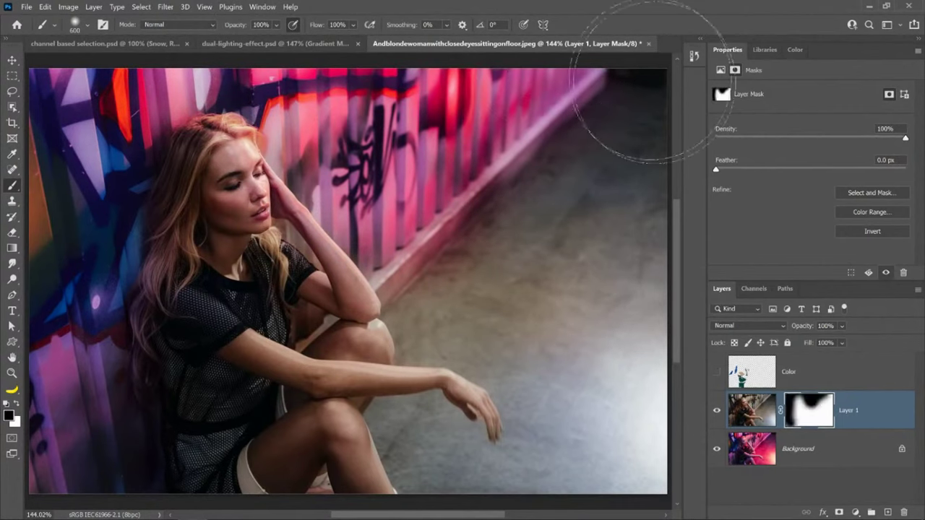
left_click(717, 412)
left_click(717, 411)
left_click(717, 411)
left_click(717, 412)
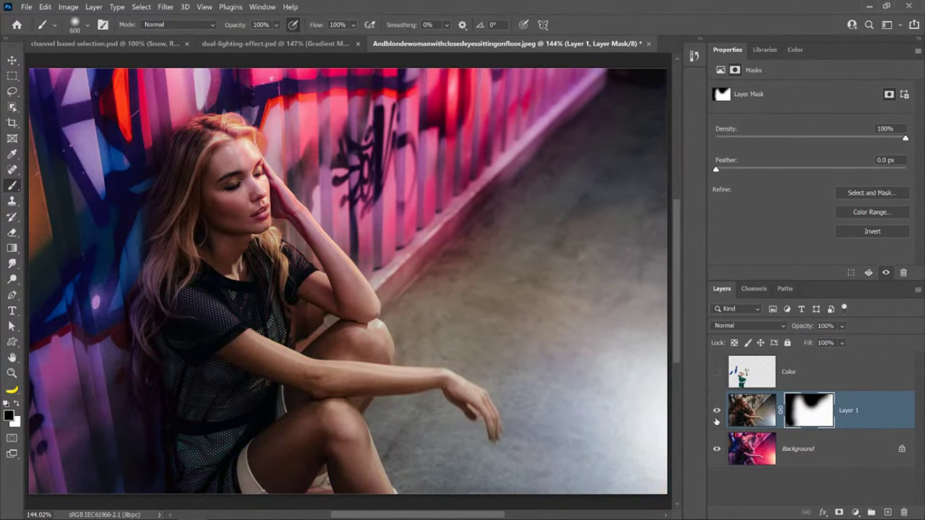
left_click(717, 412)
left_click(717, 412)
left_click(717, 412)
left_click(717, 412)
Paint more black on the mask to reveal neon over the shirt, arm, hair and wall.
left_click(716, 416)
left_click(716, 416)
left_click(716, 417)
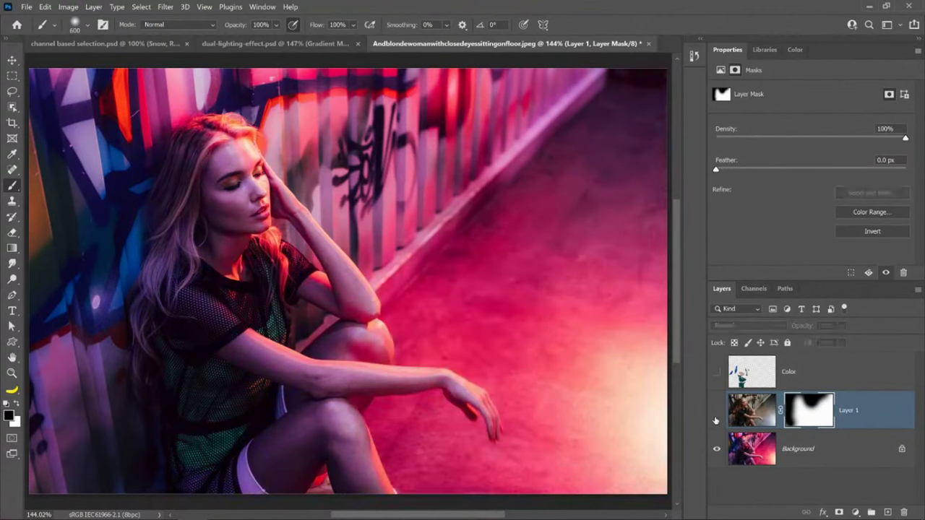
left_click(716, 414)
mouse_move(154, 393)
left_mouse_down()
mouse_move(171, 357)
mouse_move(212, 380)
mouse_move(213, 368)
mouse_move(251, 363)
mouse_move(247, 353)
mouse_move(182, 380)
mouse_move(299, 476)
mouse_move(250, 475)
mouse_move(239, 455)
mouse_move(366, 511)
mouse_move(631, 515)
mouse_move(543, 350)
mouse_move(554, 268)
mouse_move(434, 325)
left_mouse_up()
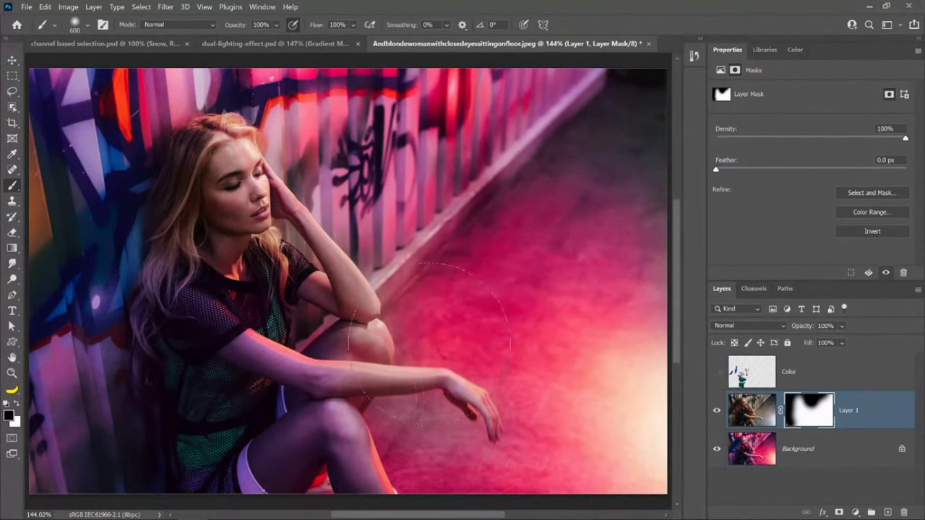
mouse_move(191, 242)
left_mouse_down()
mouse_move(145, 190)
mouse_move(99, 222)
mouse_move(152, 251)
mouse_move(158, 173)
mouse_move(167, 246)
mouse_move(185, 285)
mouse_move(182, 165)
mouse_move(253, 318)
left_mouse_up()
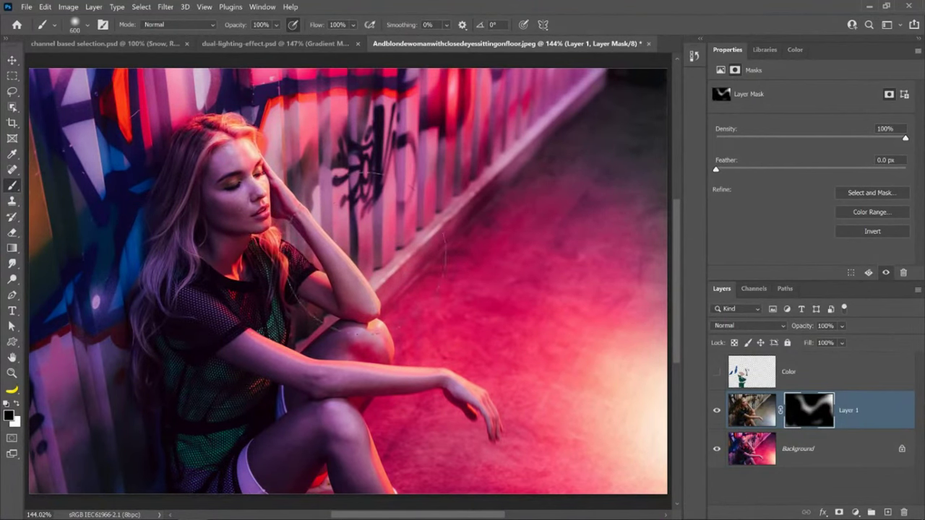
Fade the last brush stroke to 28% opacity.
left_click(44, 7)
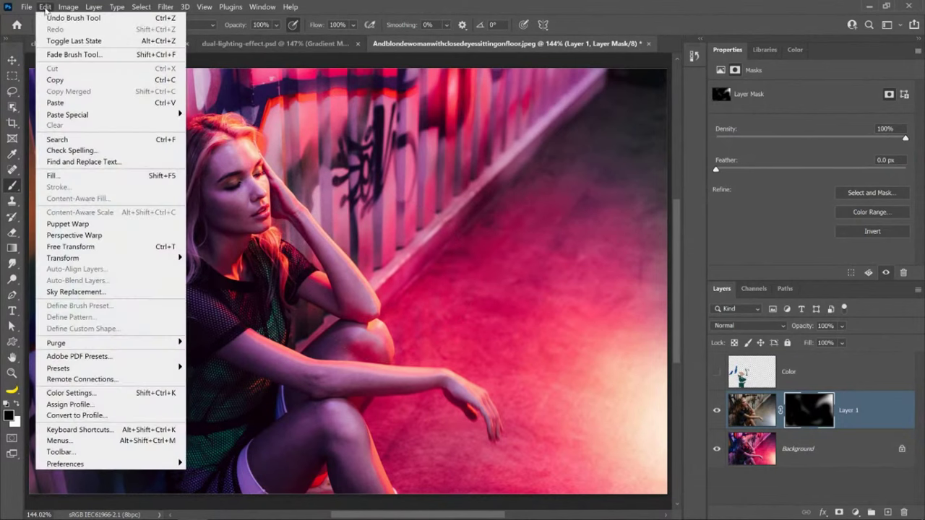
left_click(72, 54)
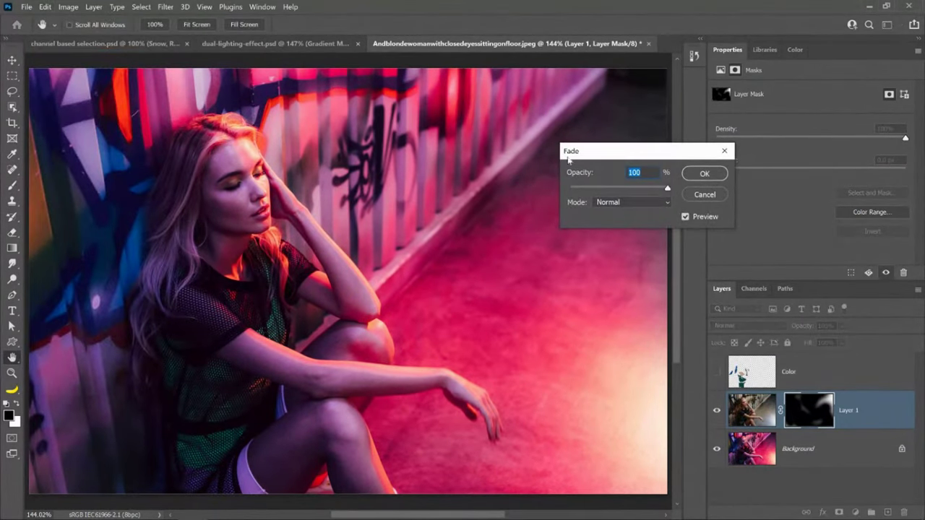
left_click_drag(668, 192, 597, 189)
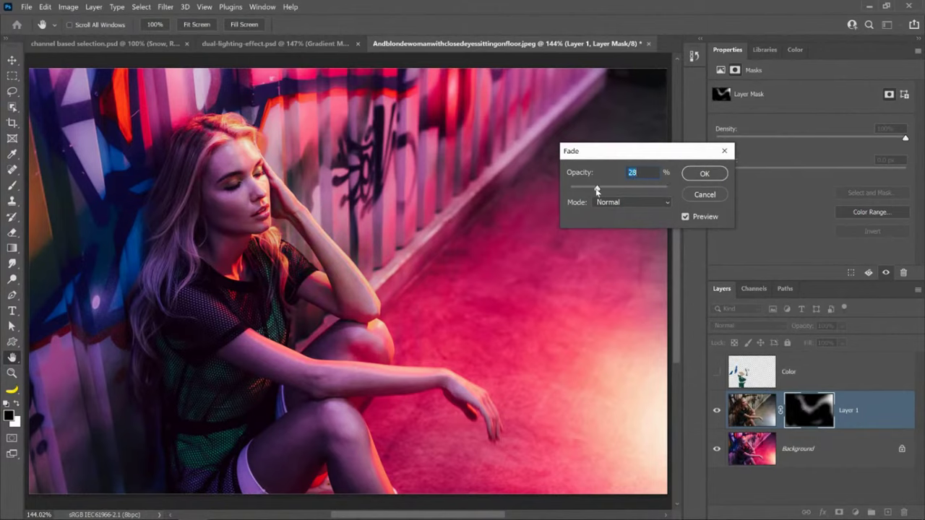
left_click(692, 179)
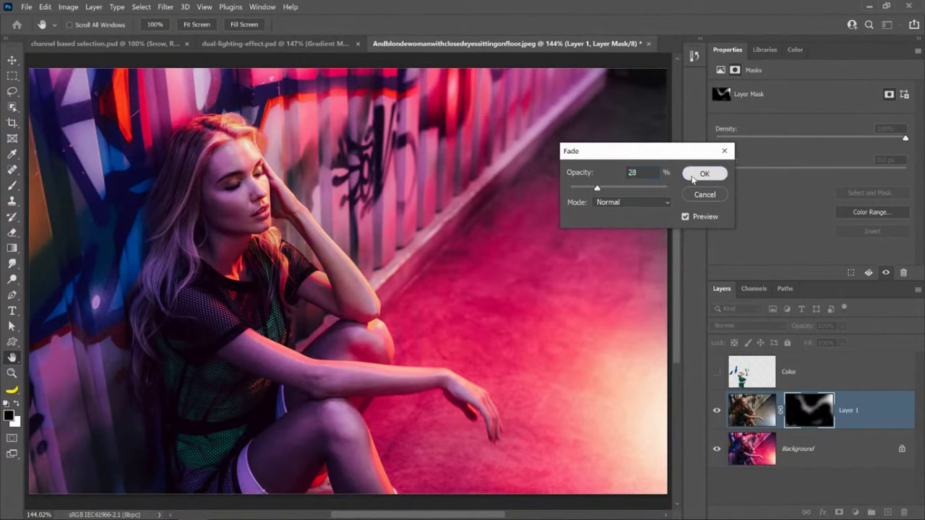
Paint black then white on Layer 1's mask to keep the woman's hair and shirt natural.
left_click(717, 410)
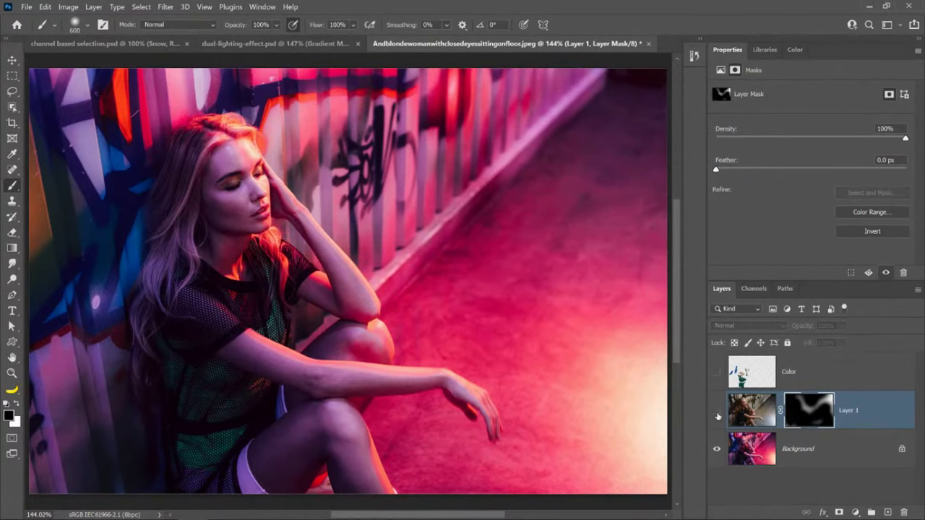
mouse_move(268, 382)
left_mouse_down()
mouse_move(238, 326)
mouse_move(202, 361)
left_mouse_up()
left_click(16, 406)
mouse_move(155, 227)
left_mouse_down()
mouse_move(206, 206)
mouse_move(231, 347)
mouse_move(214, 309)
mouse_move(325, 434)
mouse_move(238, 412)
mouse_move(456, 340)
mouse_move(566, 209)
mouse_move(506, 448)
mouse_move(448, 491)
mouse_move(333, 462)
mouse_move(354, 444)
mouse_move(293, 427)
left_mouse_up()
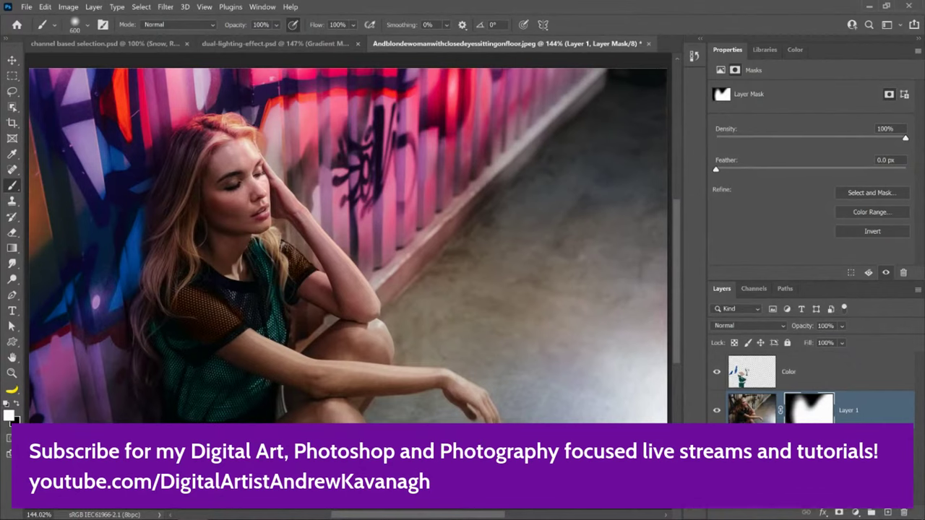
Open food-truck.jpg from the Home screen and fit it to the window.
left_click(18, 26)
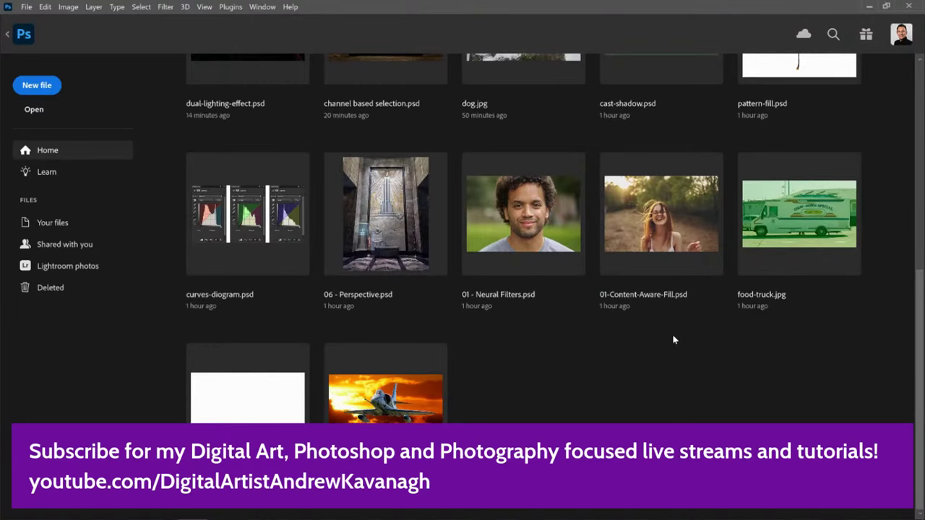
left_click(797, 213)
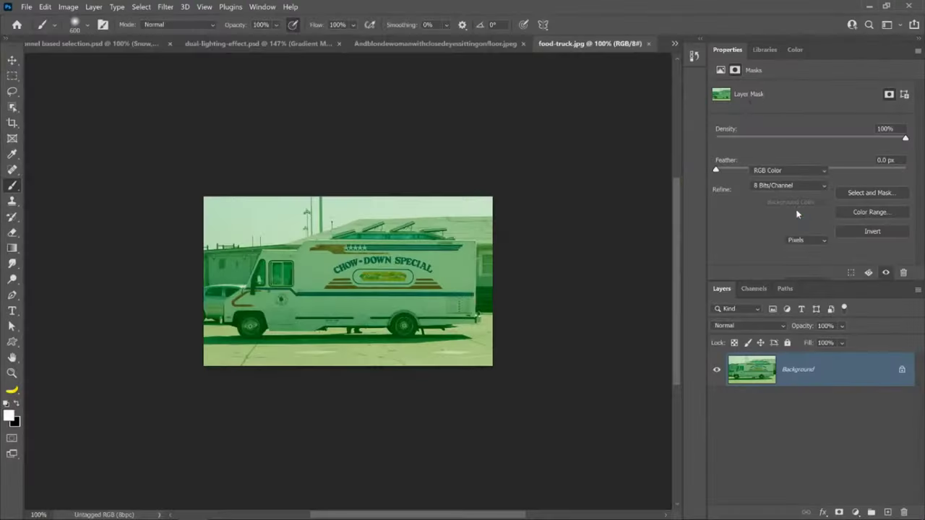
double_click(11, 357)
Close the portrait, dual-lighting-effect.psd and channel based selection.psd without saving.
left_click(515, 45)
left_click(533, 44)
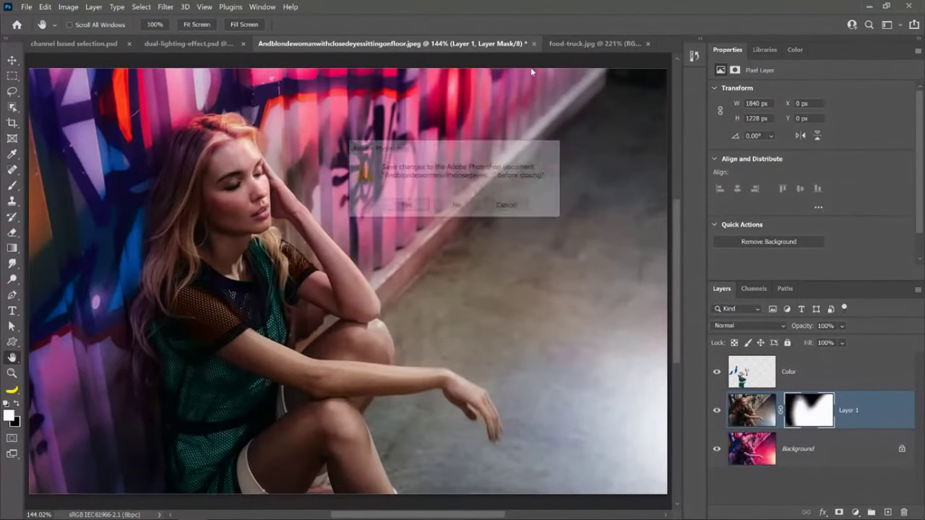
left_click(460, 205)
left_click(325, 43)
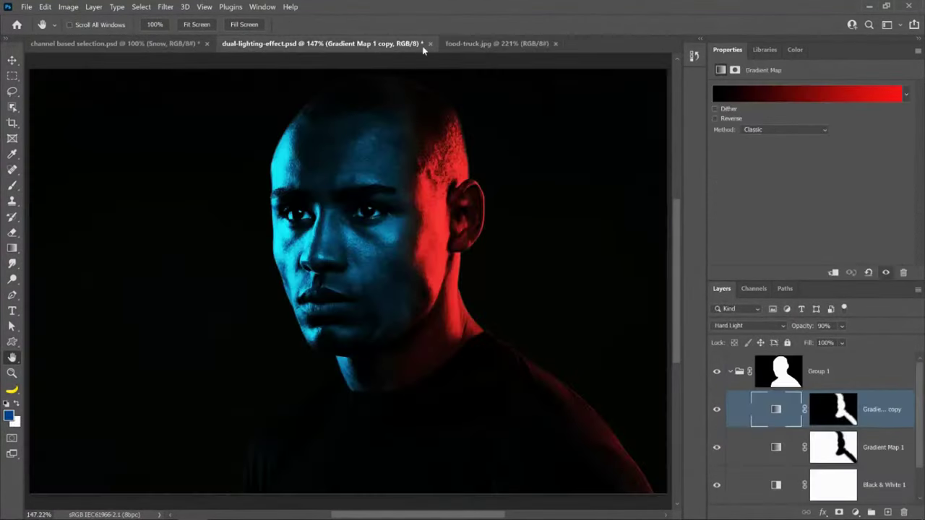
left_click(429, 44)
left_click(457, 197)
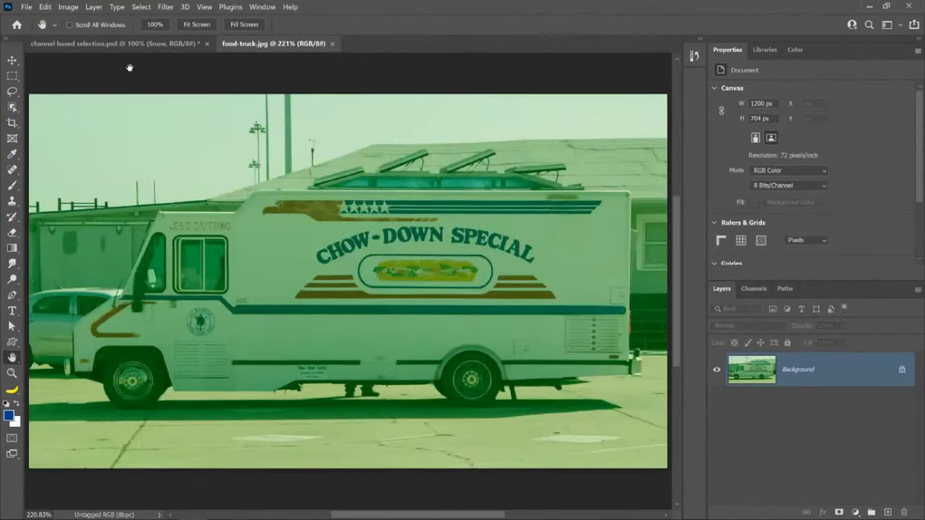
left_click(138, 45)
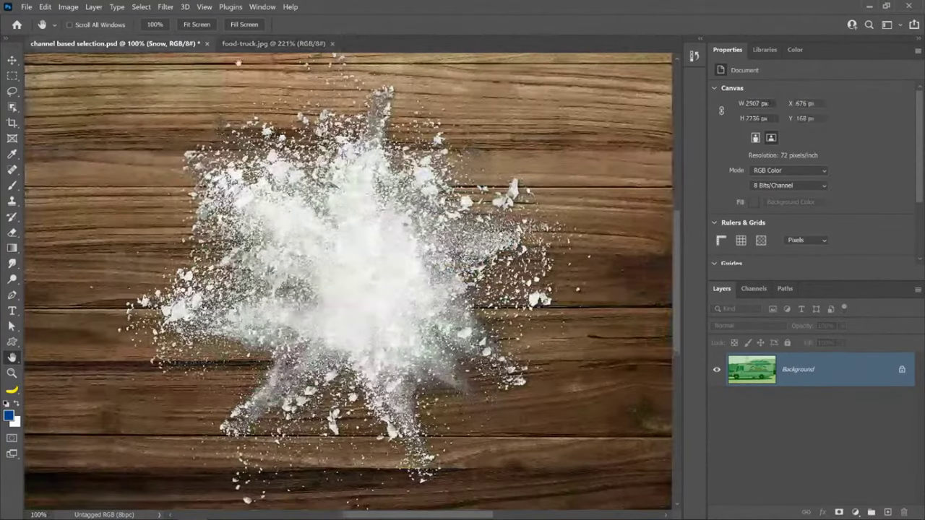
left_click(207, 43)
left_click(457, 197)
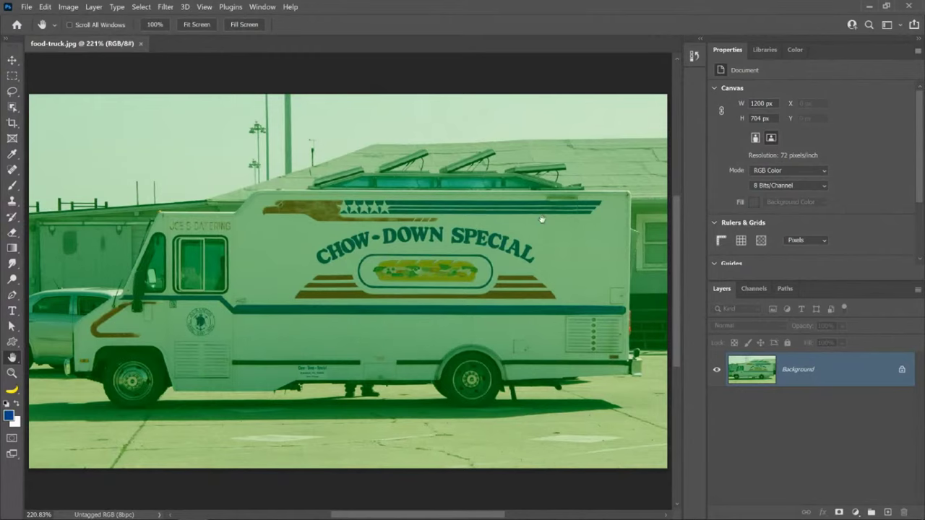
left_click(856, 512)
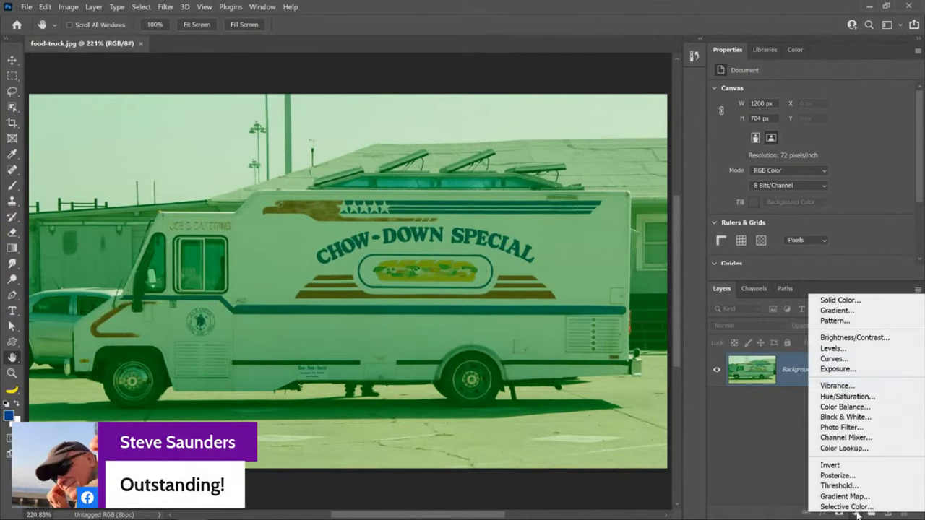
left_click(838, 358)
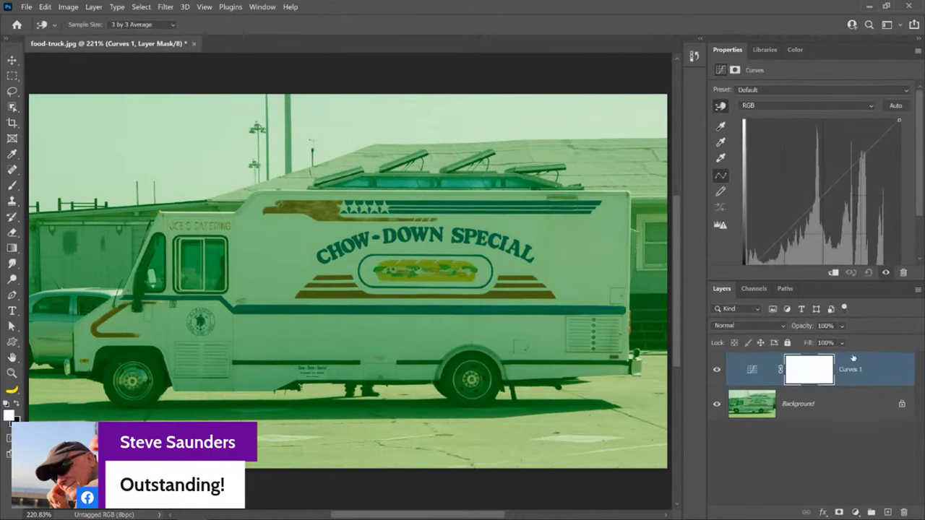
left_click(834, 274)
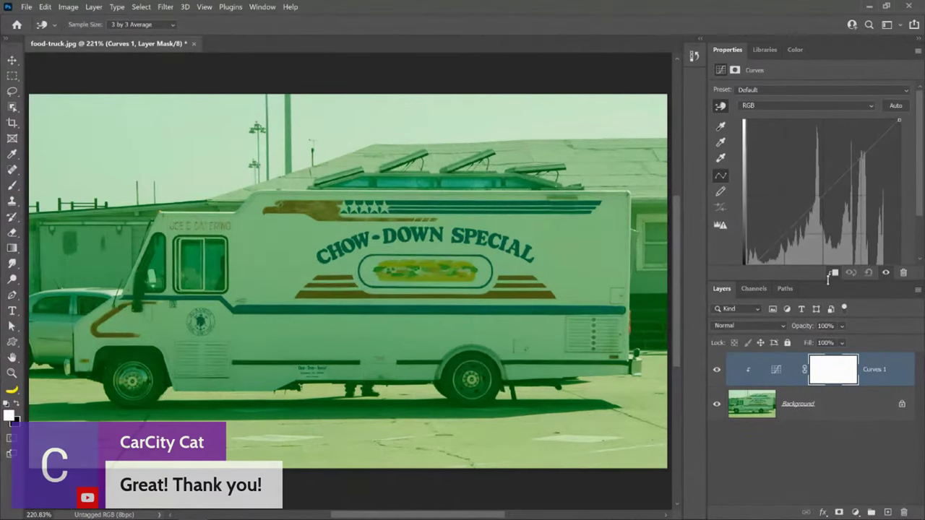
left_click(834, 275)
left_click_drag(810, 283, 802, 327)
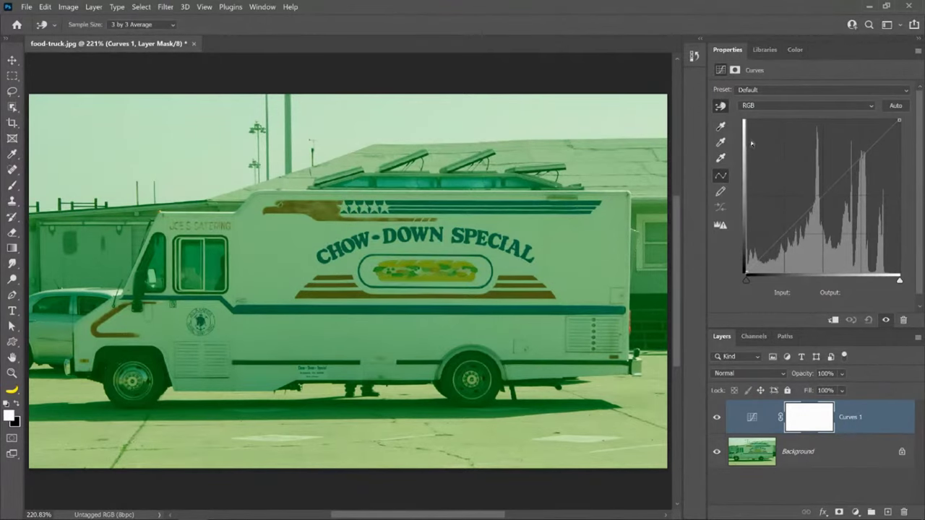
left_click(771, 106)
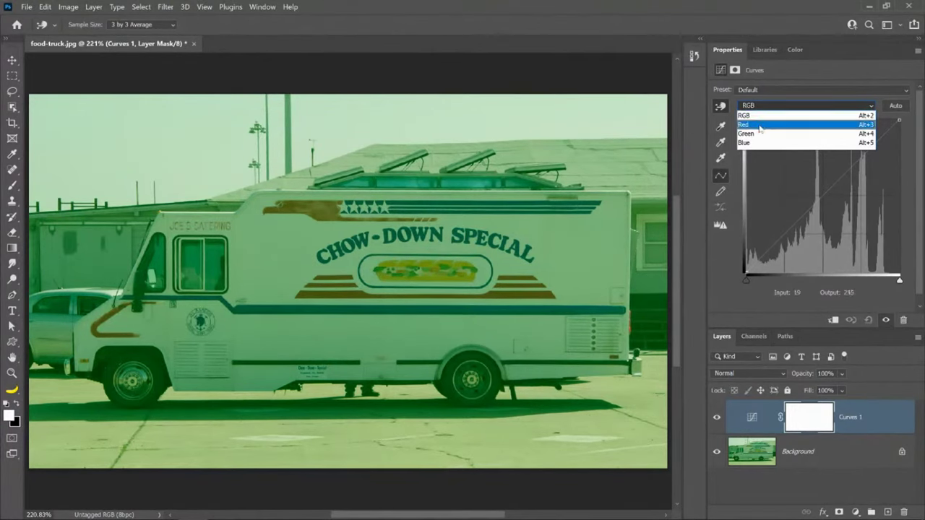
left_click(760, 128)
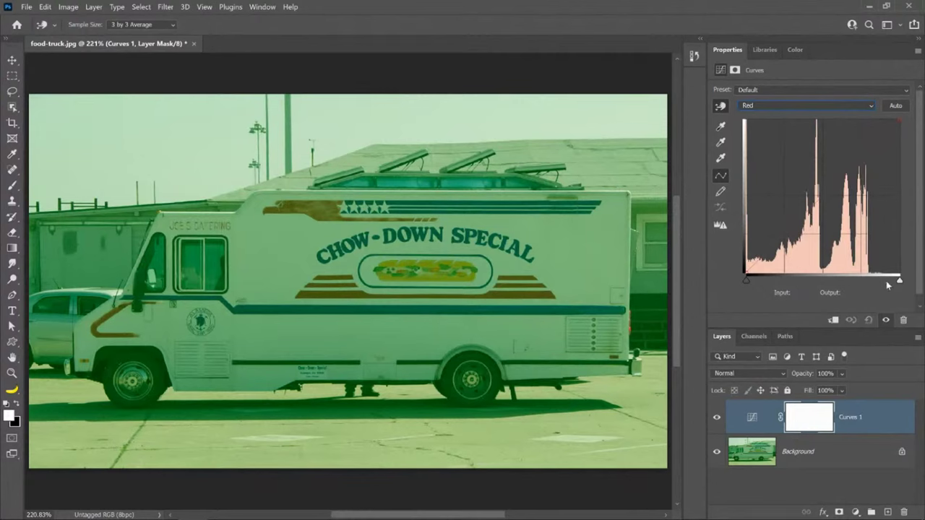
left_click_drag(899, 282, 871, 284)
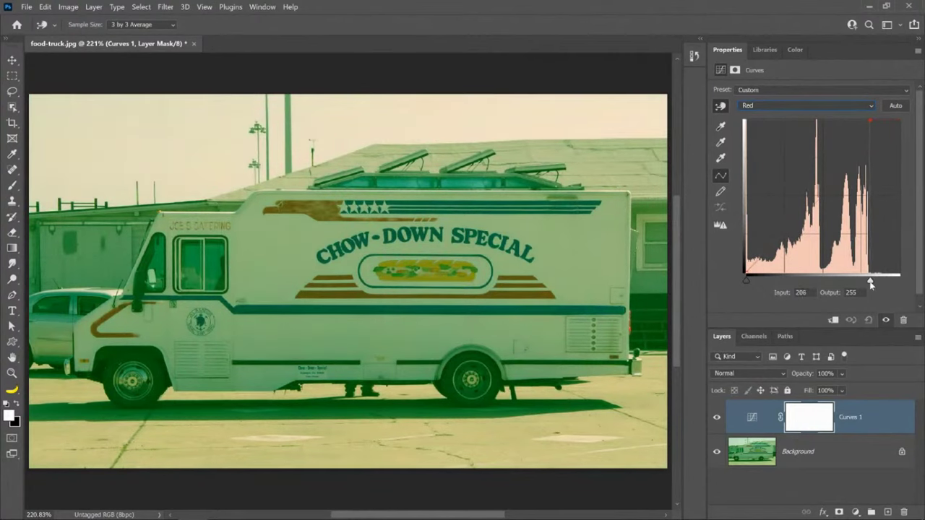
left_click(784, 105)
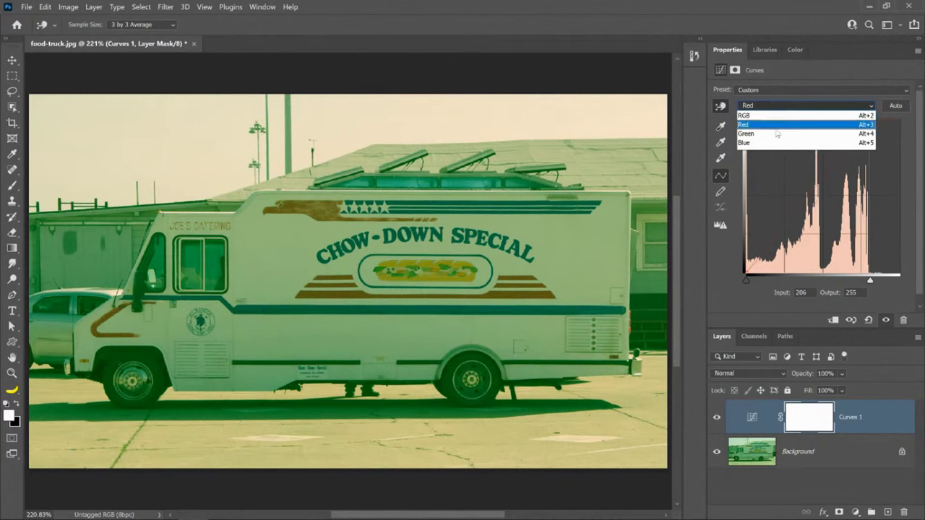
left_click(779, 128)
left_click_drag(744, 280, 775, 287)
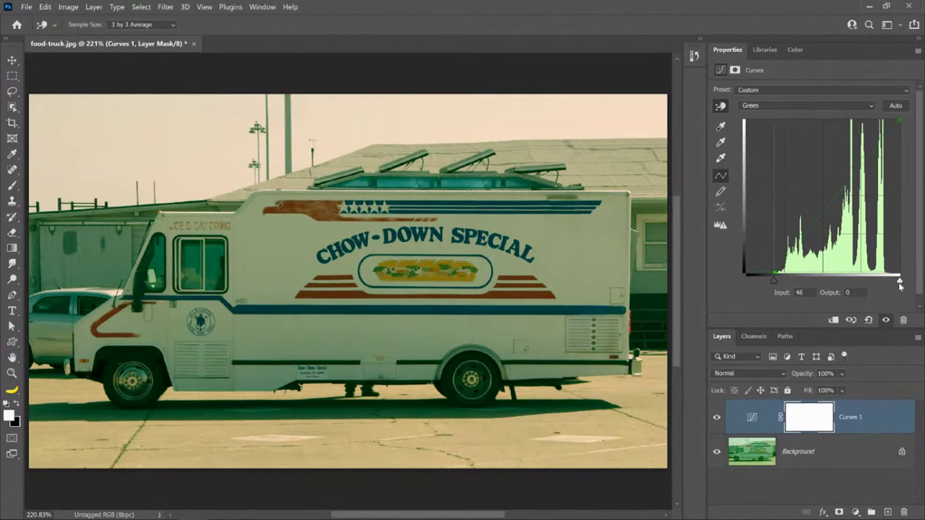
left_click_drag(900, 286, 886, 287)
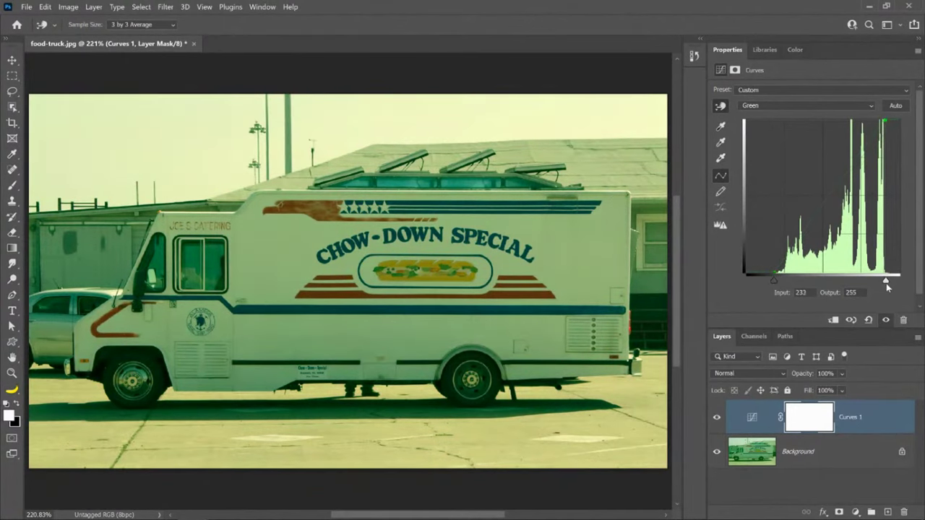
left_click(766, 106)
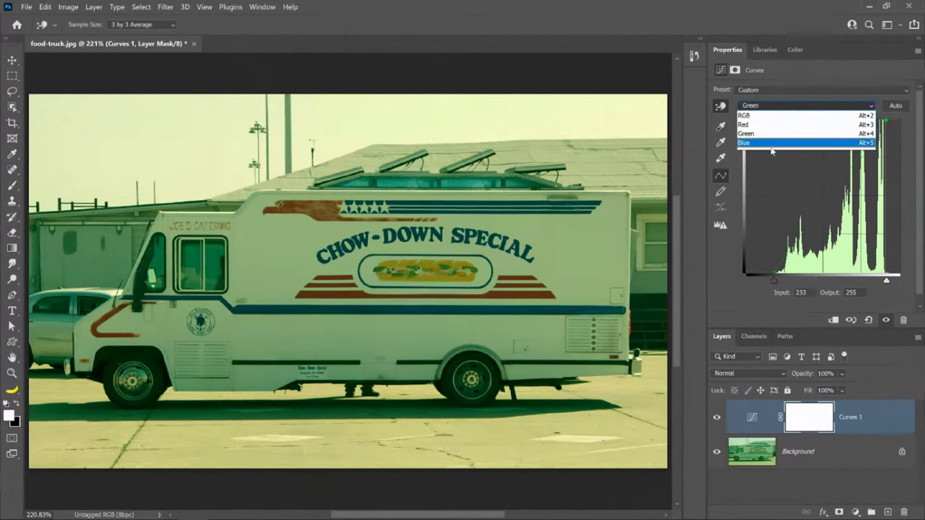
left_click(765, 143)
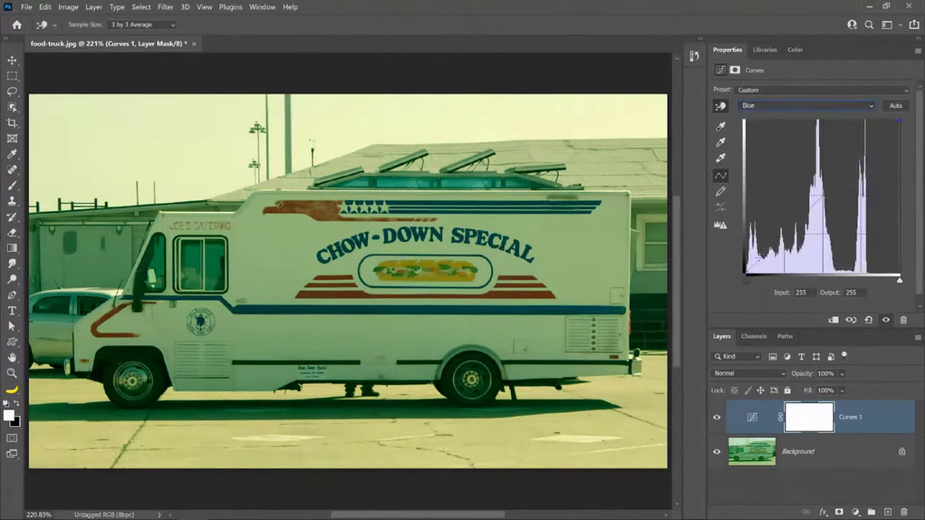
left_click_drag(900, 282, 867, 282)
left_click(717, 418)
left_click(716, 418)
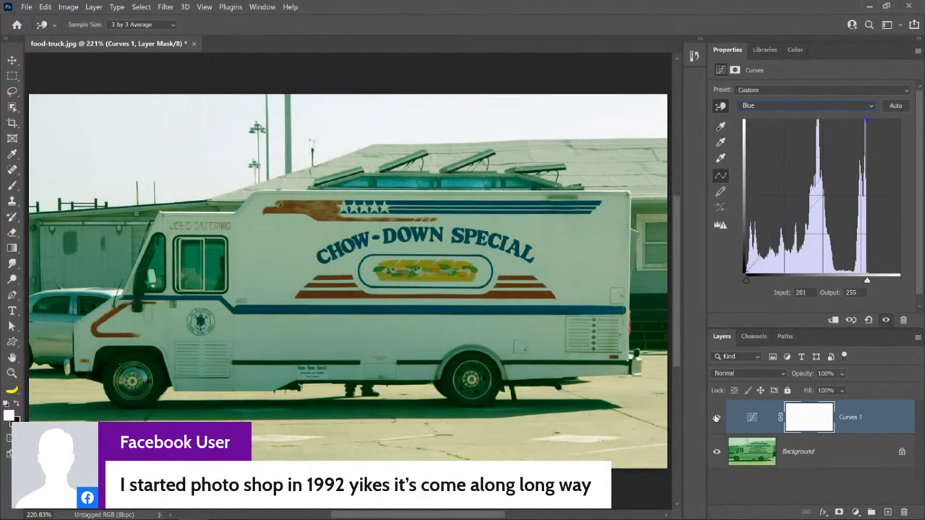
left_click(870, 321)
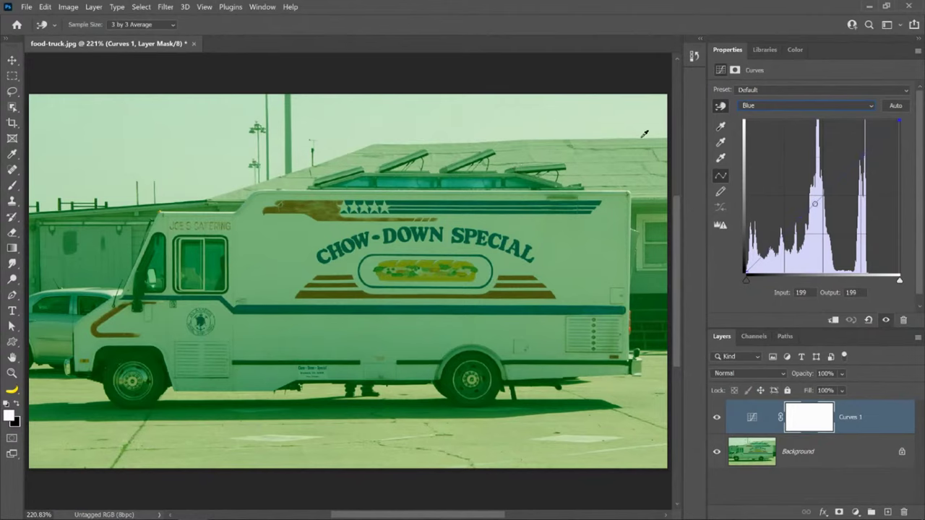
Auto-correct the curves with Enhance Brightness and Contrast, toggling the adjustment to compare.
left_click(893, 105, "alt")
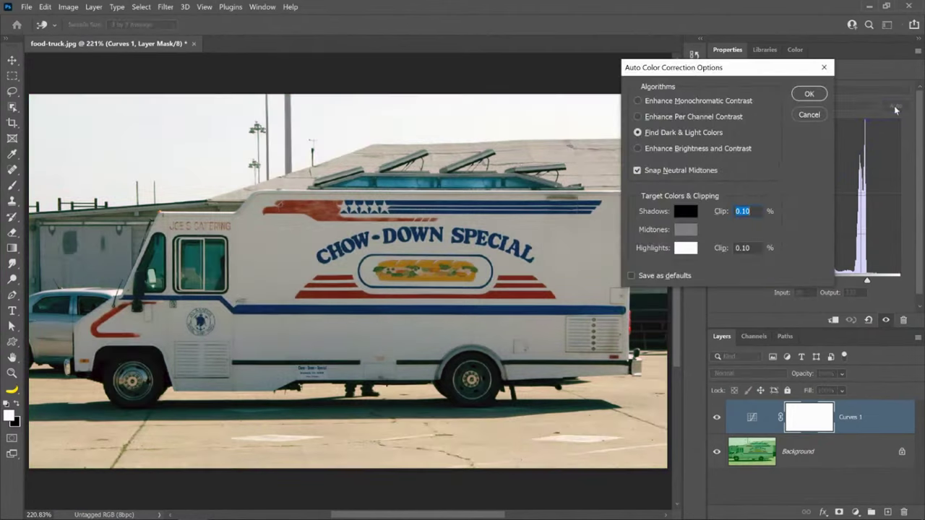
left_click(647, 168)
left_click(661, 150)
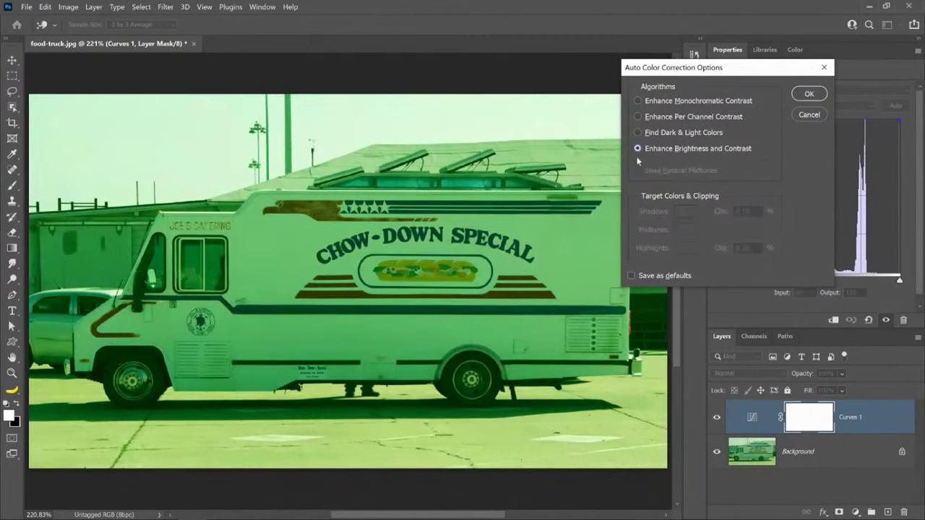
left_click(809, 94)
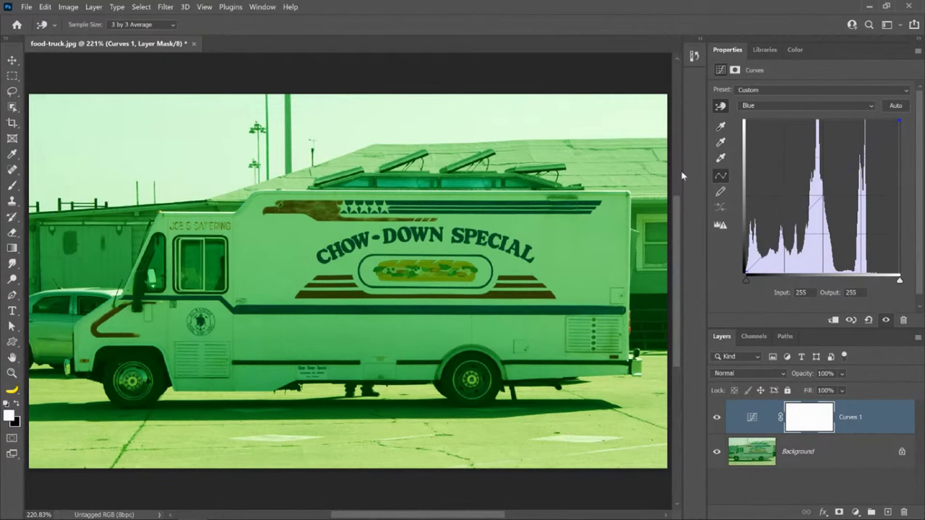
left_click(717, 418)
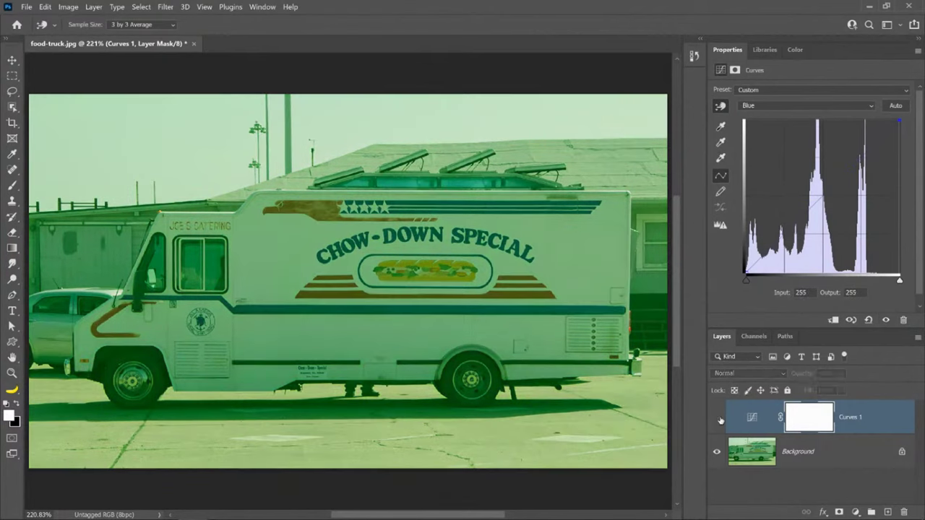
left_click(718, 418)
Save Find Dark & Light Colors with Snap Neutral Midtones as defaults, then delete Curves 1.
left_click(901, 107, "alt")
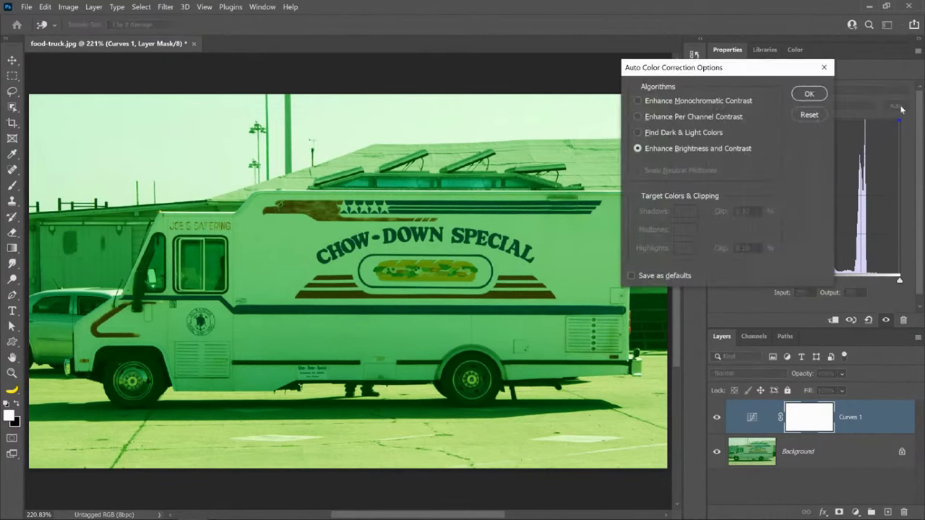
left_click(649, 137)
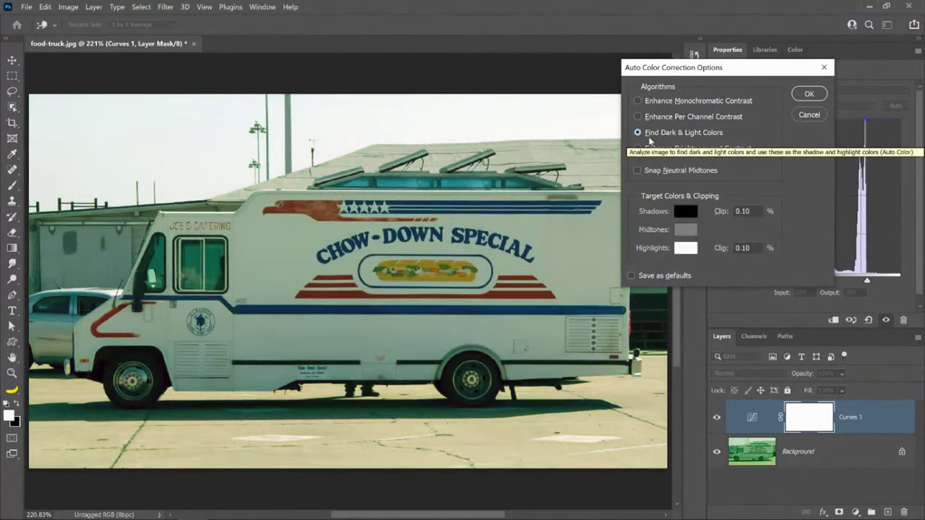
left_click_drag(707, 72, 528, 86)
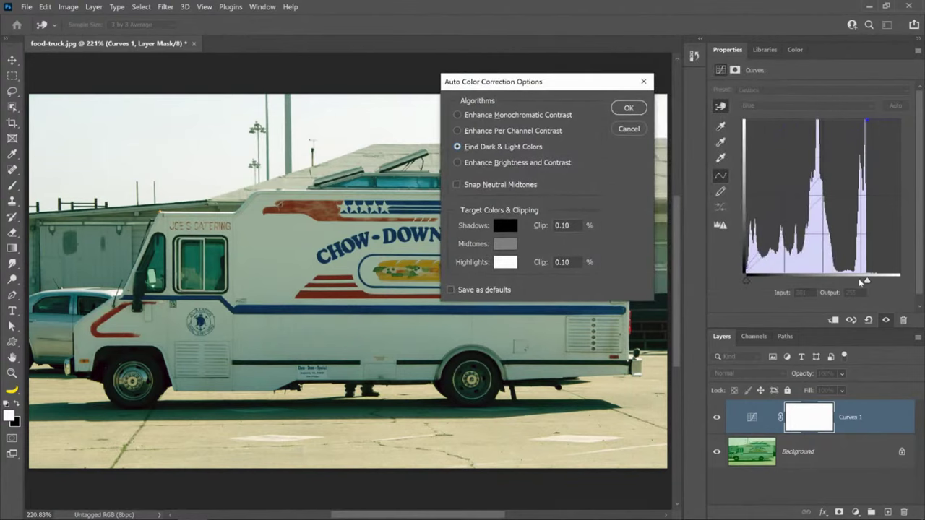
left_click(456, 184)
left_click(450, 290)
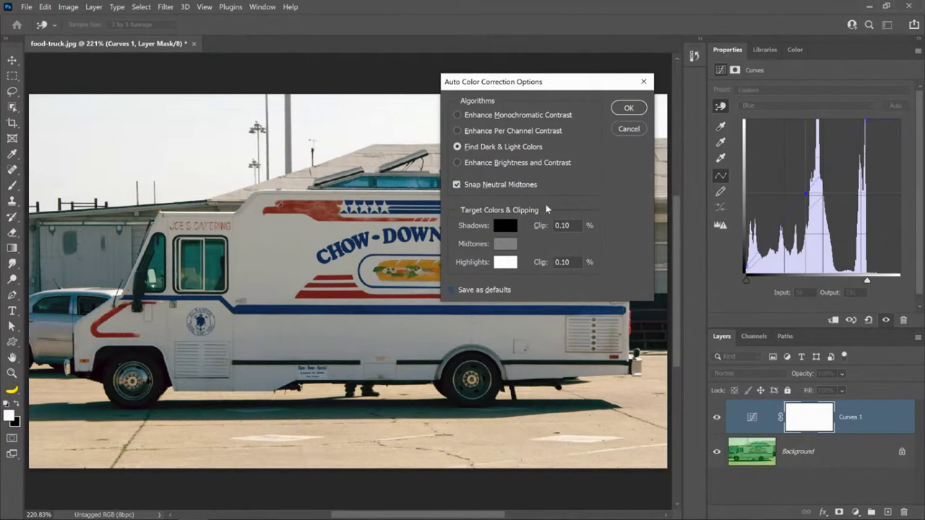
left_click(628, 108)
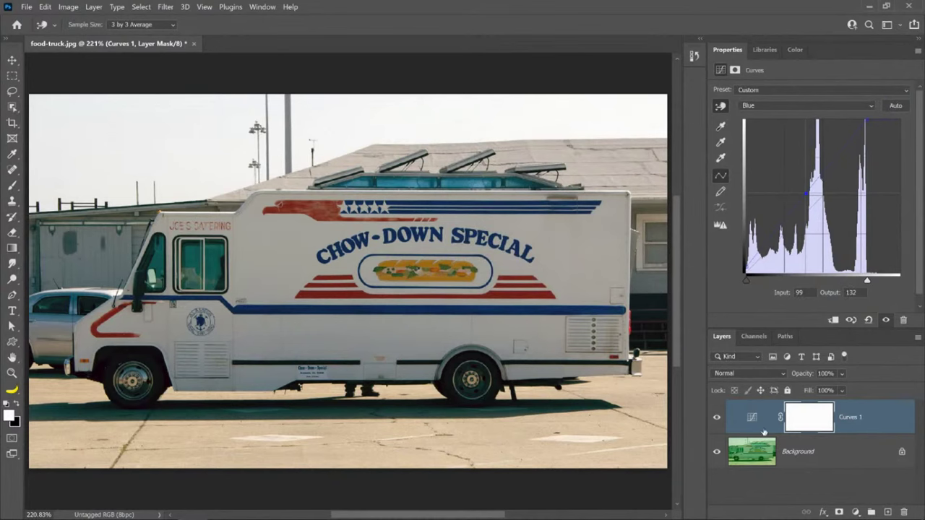
left_click_drag(762, 426, 903, 512)
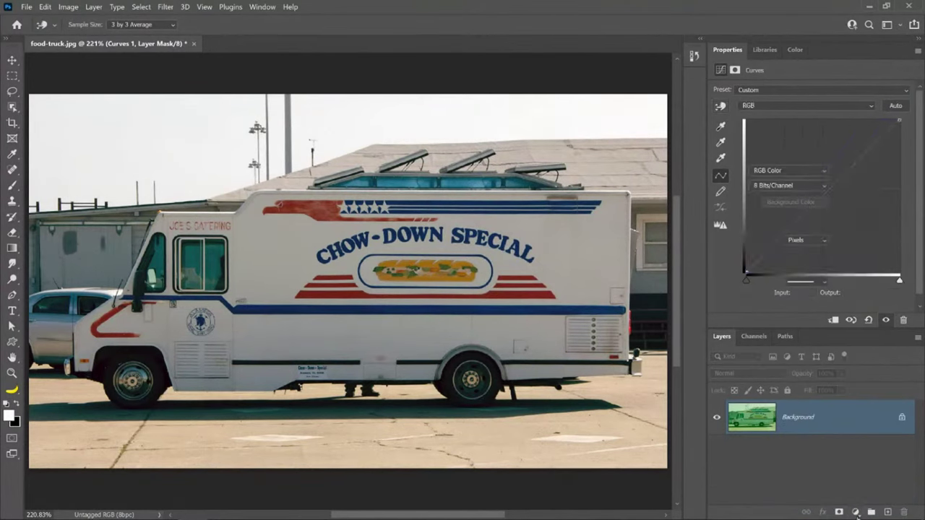
Add a new Curves adjustment layer and apply its automatic colour correction.
left_click(855, 512)
left_click(849, 364)
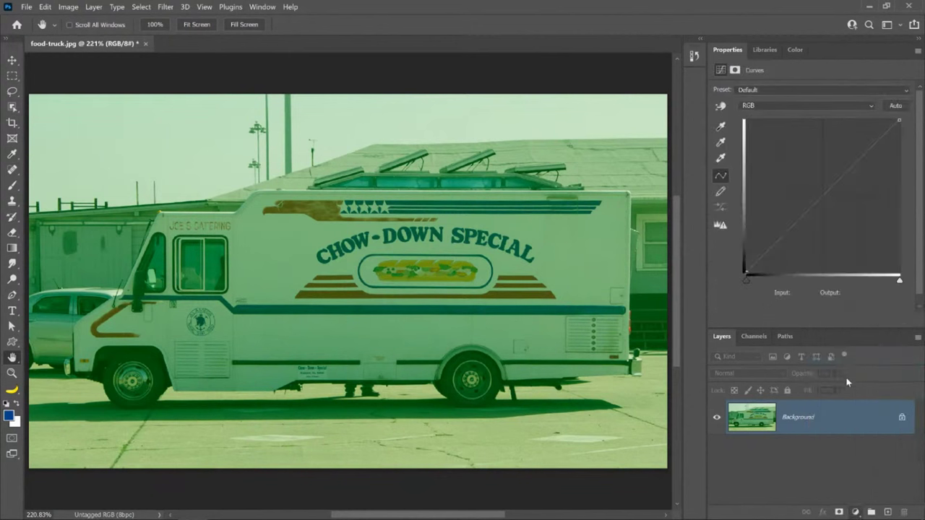
left_click(896, 106)
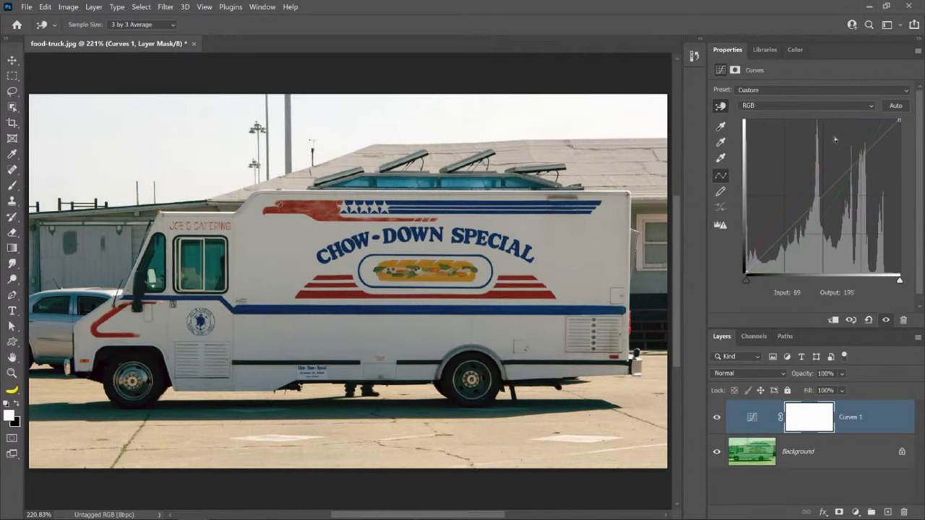
Preview each auto-correction algorithm, ending on Find Dark & Light Colors, and cancel unchanged.
left_click(895, 107, "alt")
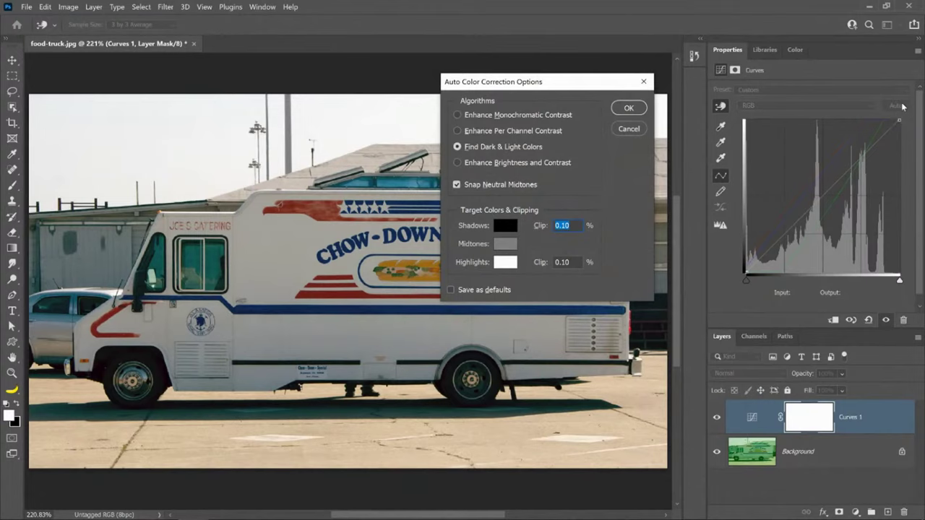
left_click(456, 115)
left_click(457, 131)
left_click(457, 147)
left_click(457, 162)
left_click(457, 115)
left_click(458, 146)
left_click(457, 131)
left_click(456, 147)
left_click(629, 129)
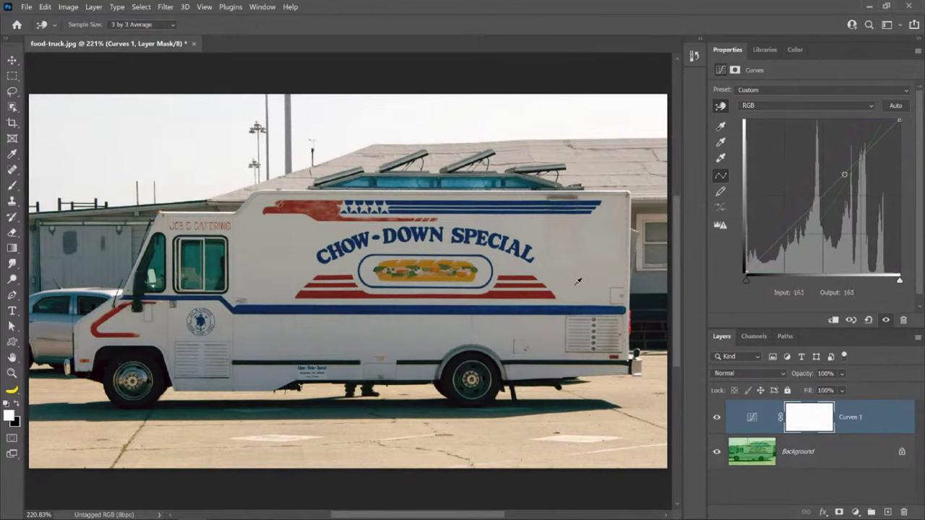
Close food-truck.jpg without saving and open 07-color-cast.psd from the Home screen's recent files.
left_click(193, 45)
left_click(457, 194)
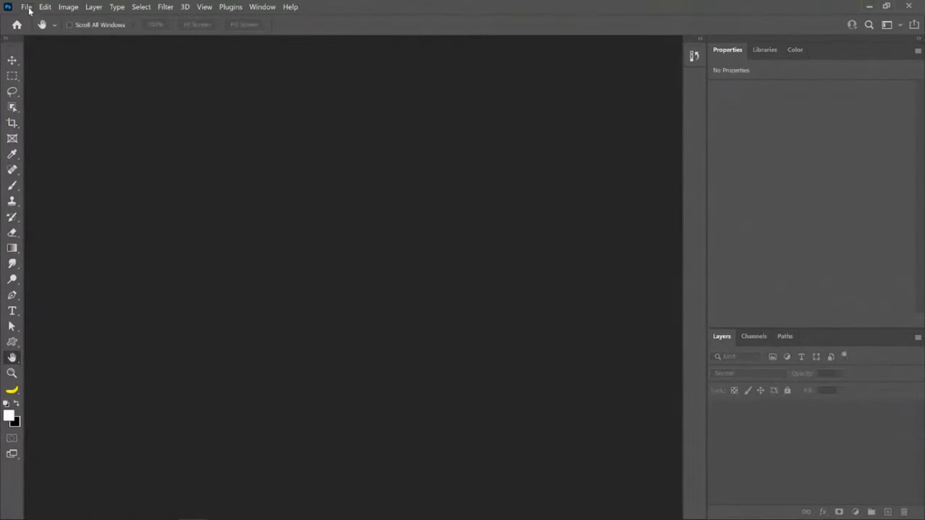
left_click(26, 7)
left_click(36, 28)
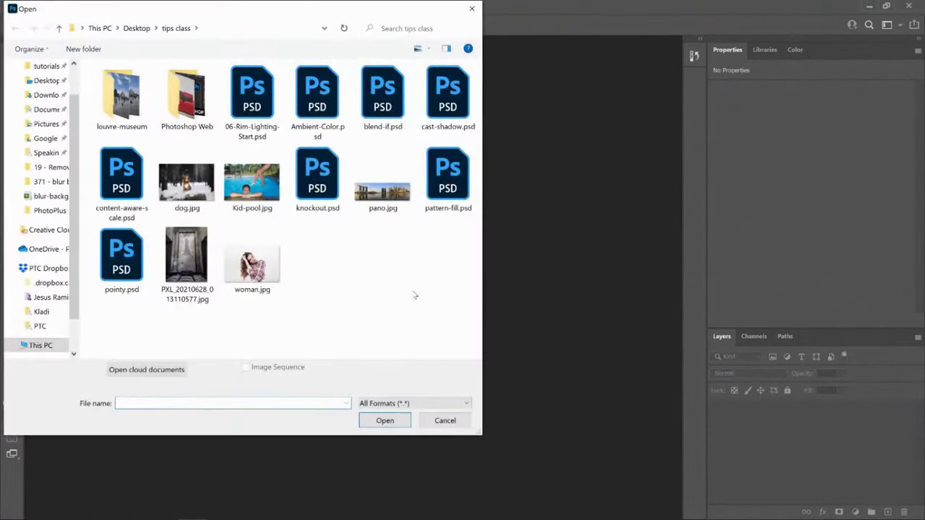
left_click(454, 422)
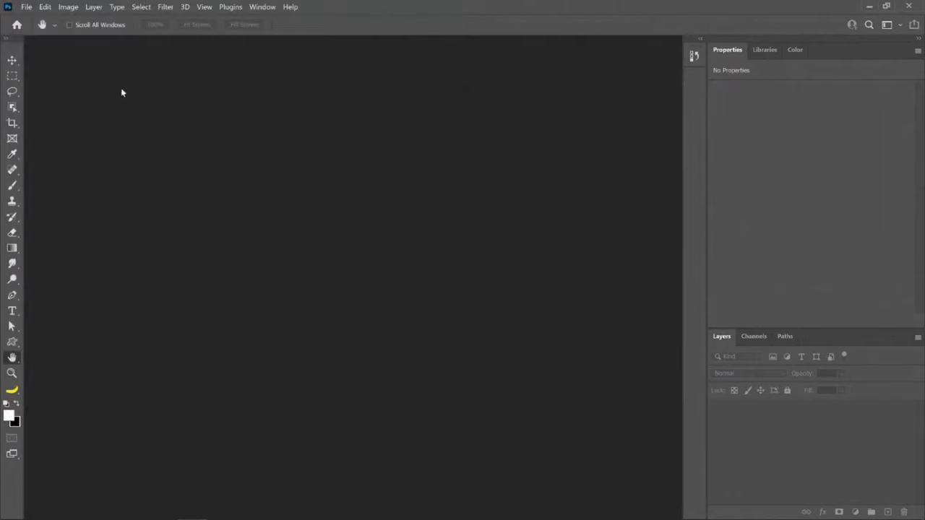
left_click(17, 25)
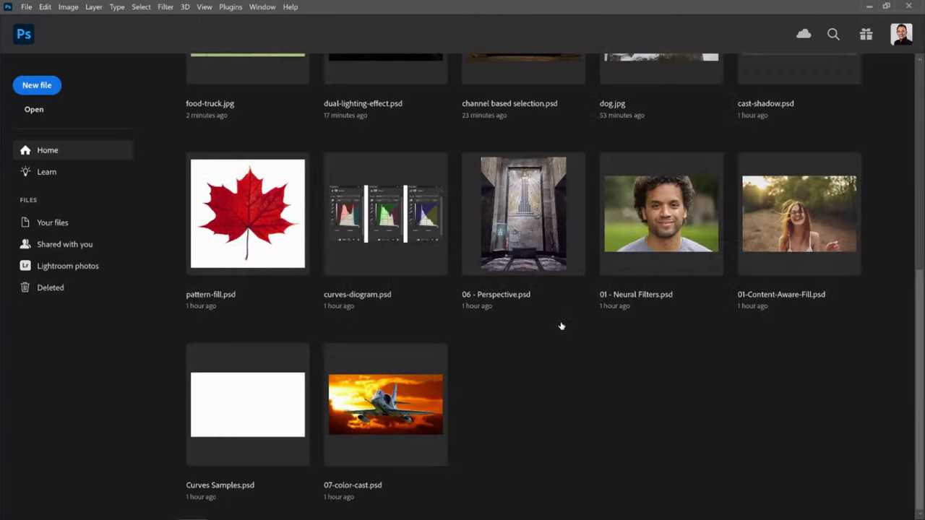
left_click(431, 416)
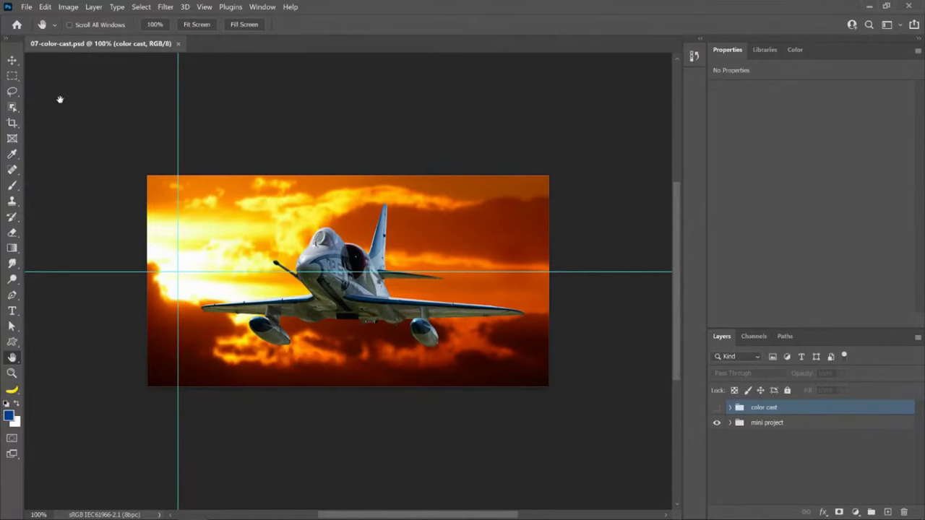
Add a Curves adjustment layer above the plane layer in the mini project group, clipped to plane.
double_click(11, 359)
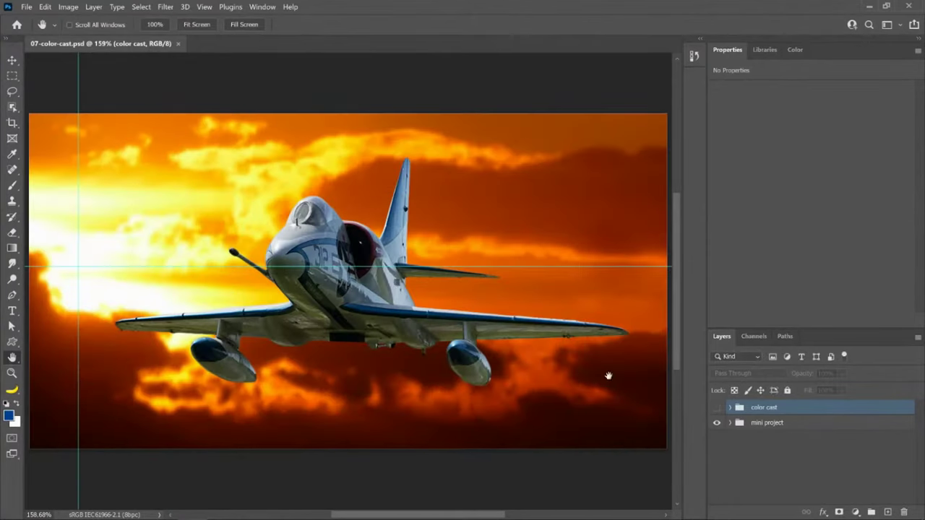
left_click(731, 423)
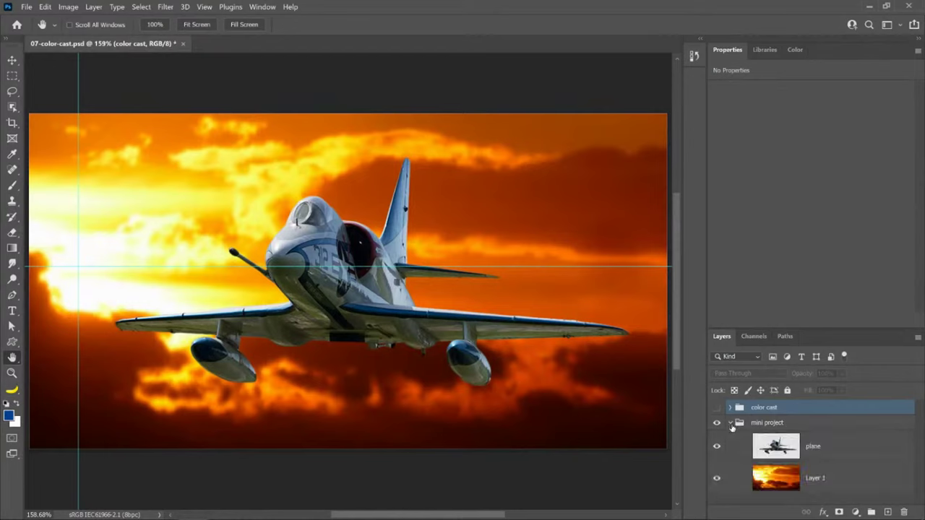
left_click(776, 455)
left_click(856, 513)
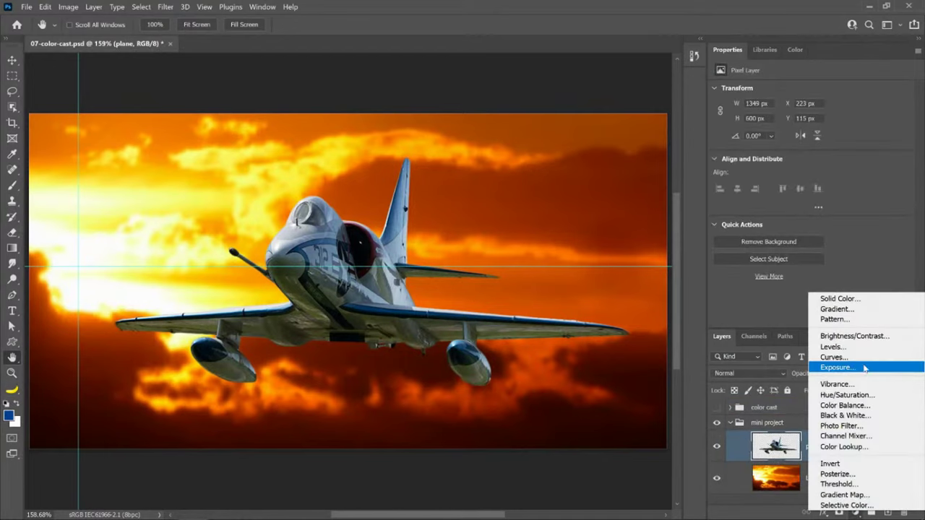
left_click(860, 357)
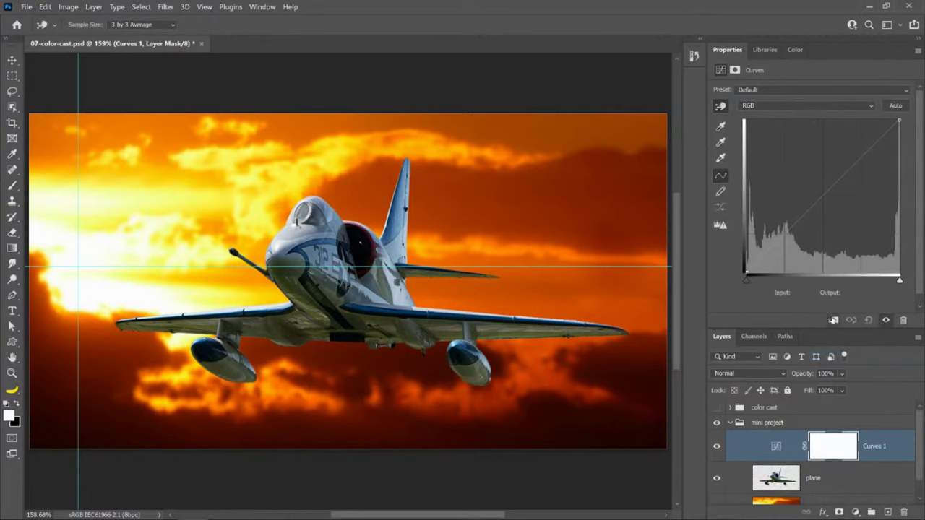
left_click(834, 320)
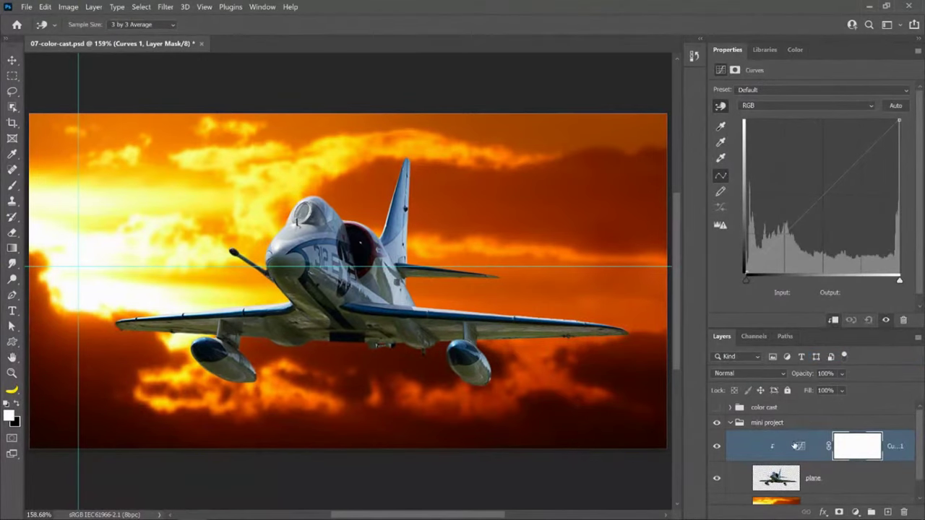
Try darkening curve points with and without clipping, then reset the curve to default.
left_click_drag(797, 223, 815, 248)
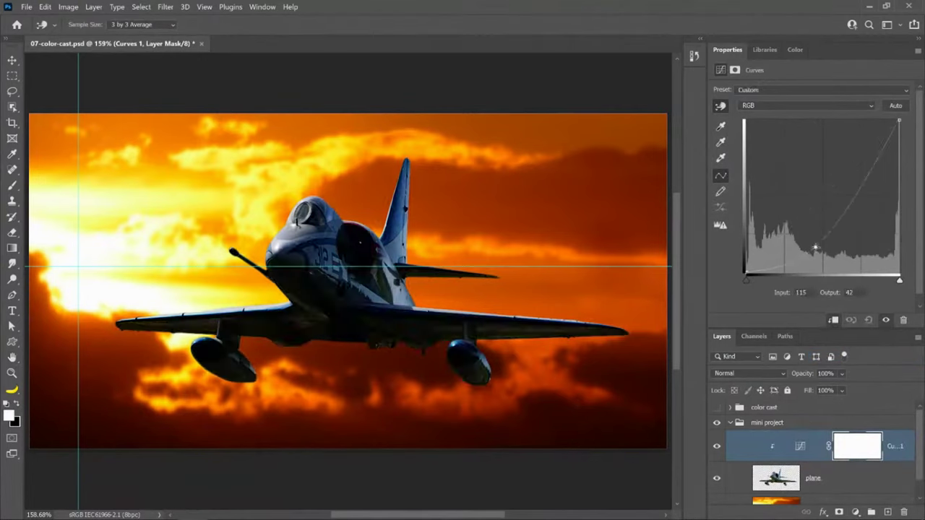
left_click_drag(778, 187, 844, 241)
left_click(833, 320)
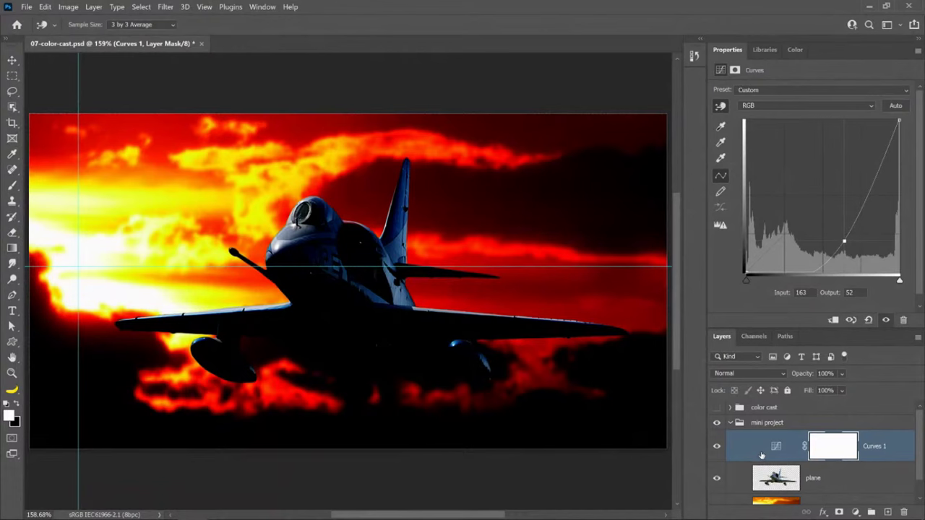
left_click_drag(844, 241, 745, 138)
left_click_drag(786, 233, 838, 234)
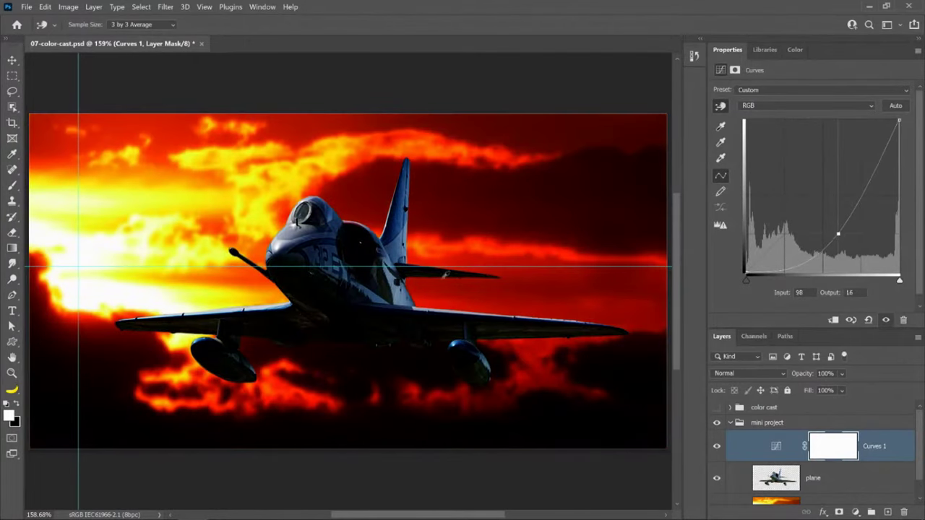
left_click(833, 319)
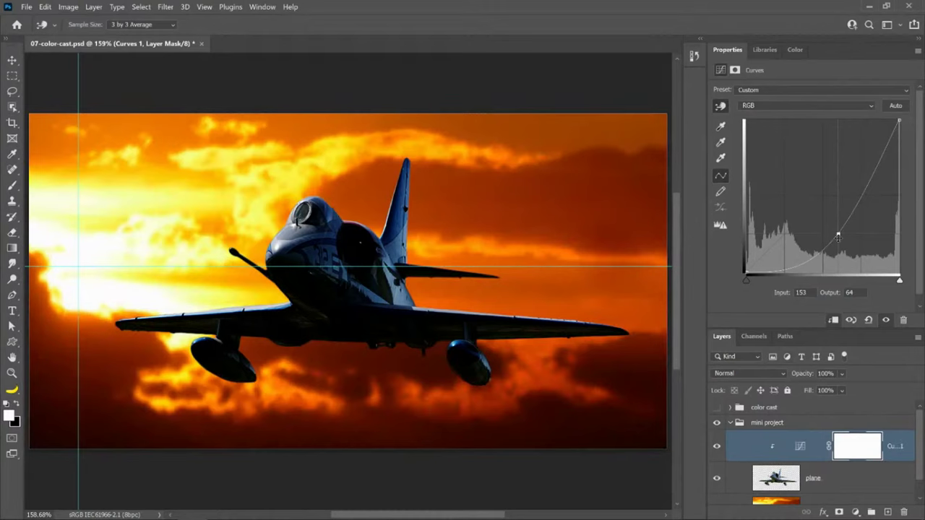
left_click_drag(838, 237, 814, 233)
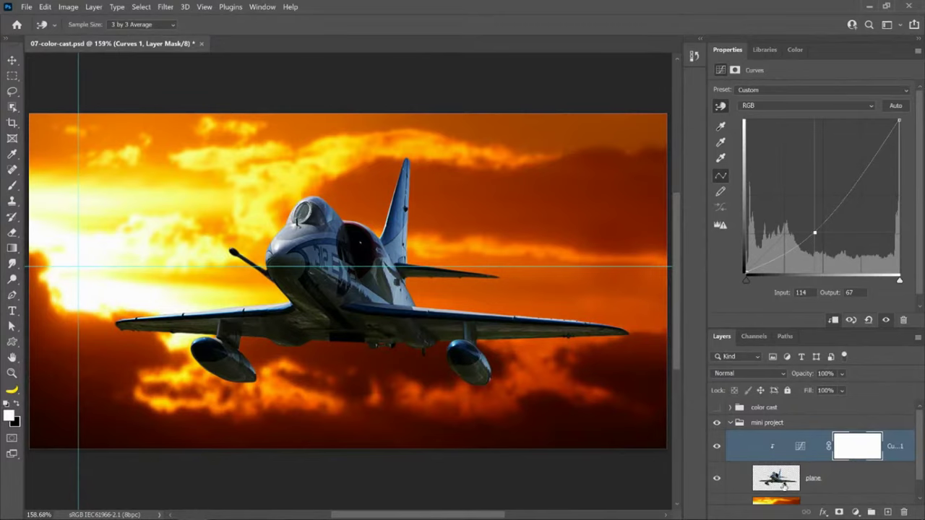
left_click_drag(816, 233, 802, 108)
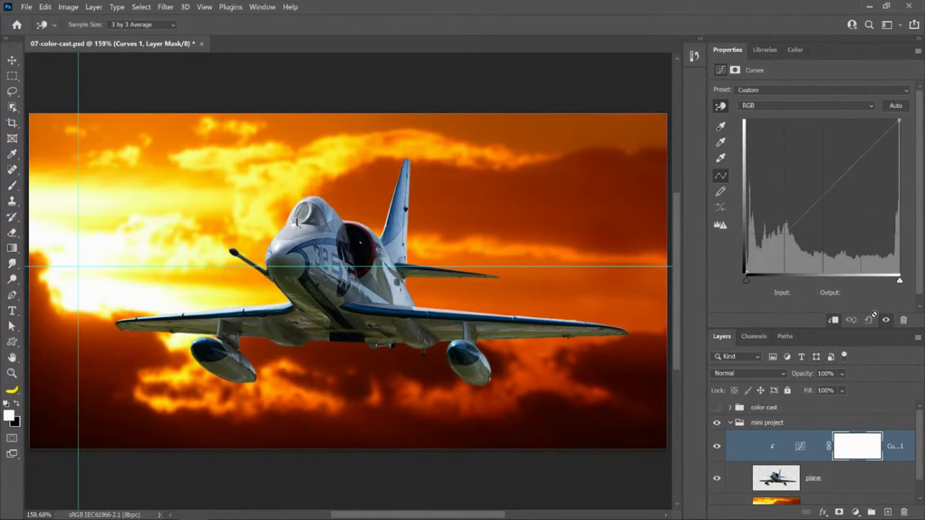
left_click_drag(810, 209, 811, 231)
left_click_drag(840, 164, 835, 159)
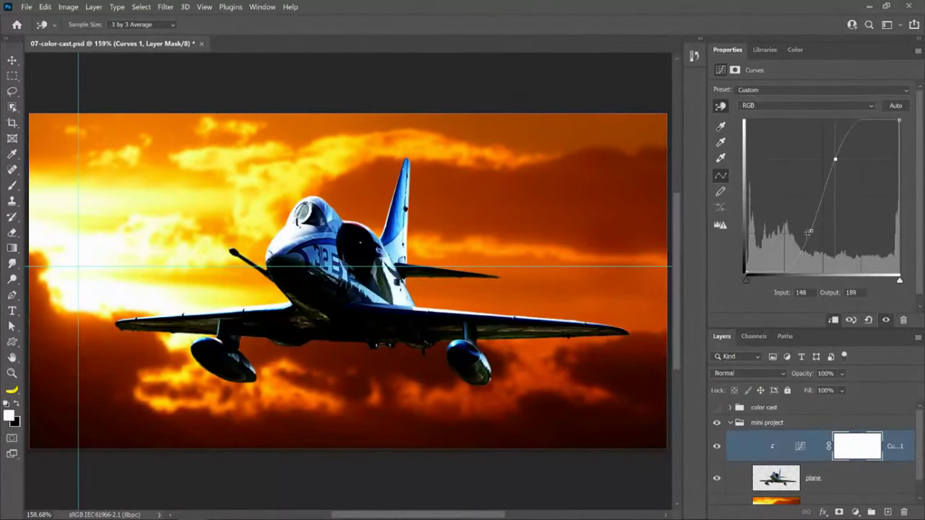
left_click(868, 322)
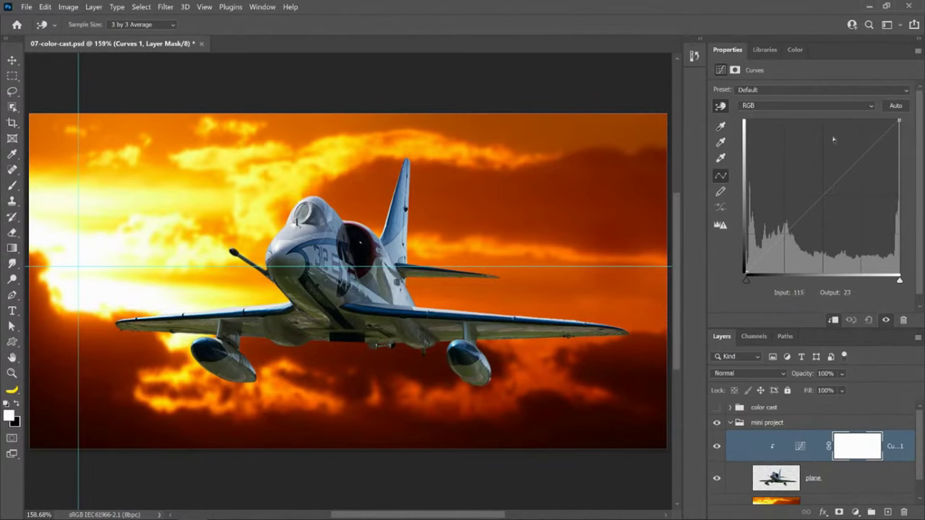
left_click(897, 106, "alt")
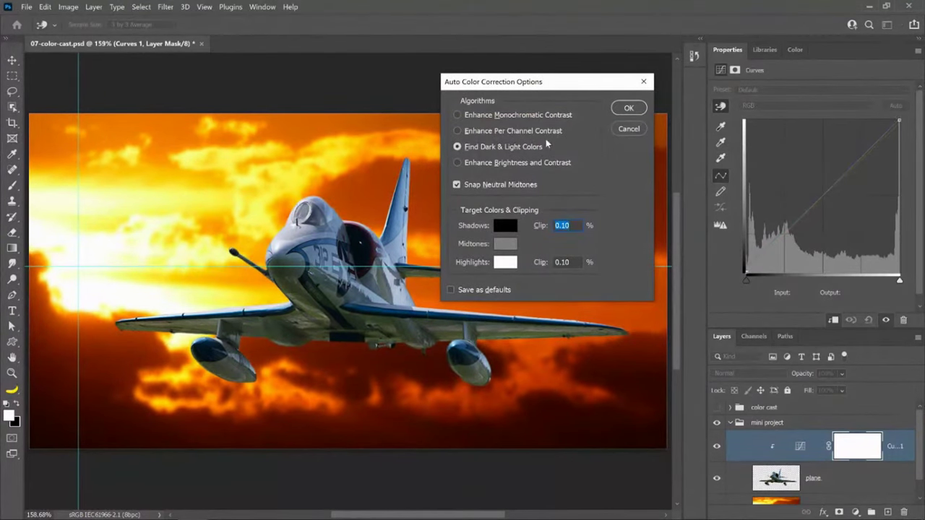
left_click(457, 186)
left_click_drag(512, 94, 558, 40)
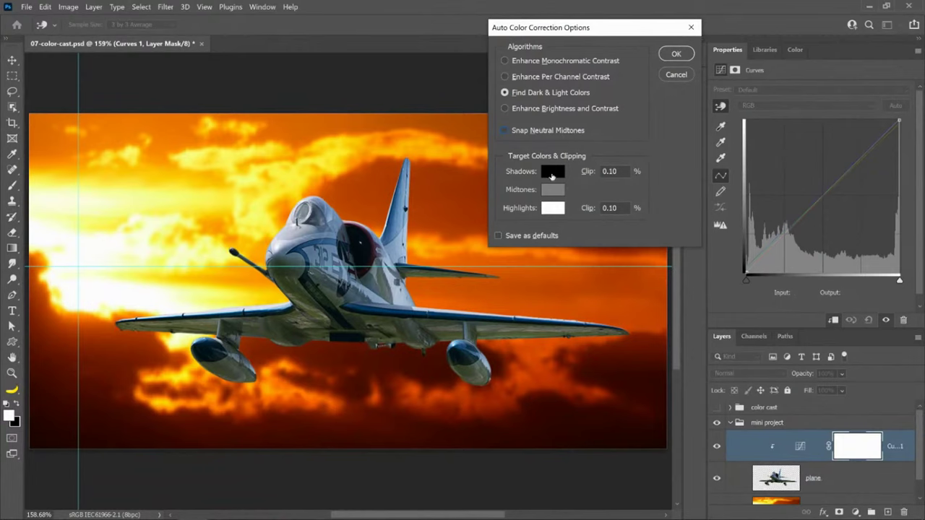
left_click(552, 174)
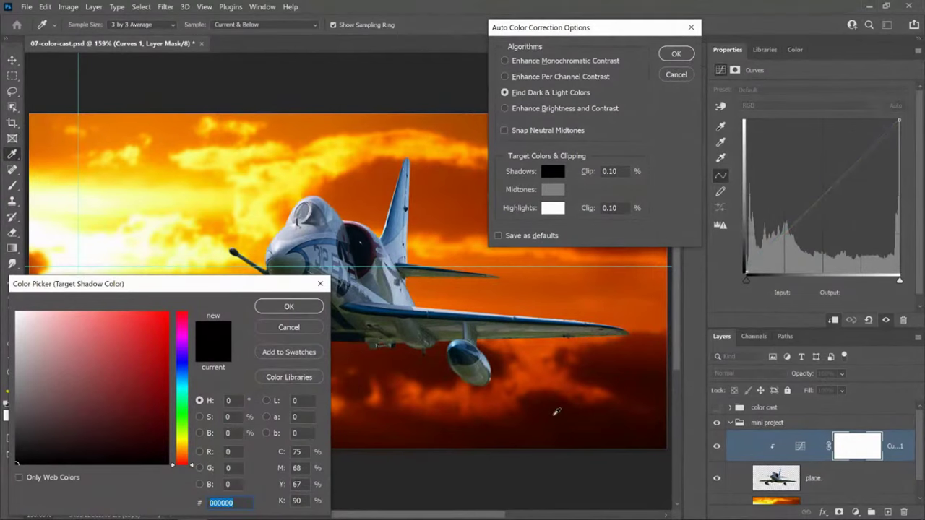
type("ffffff")
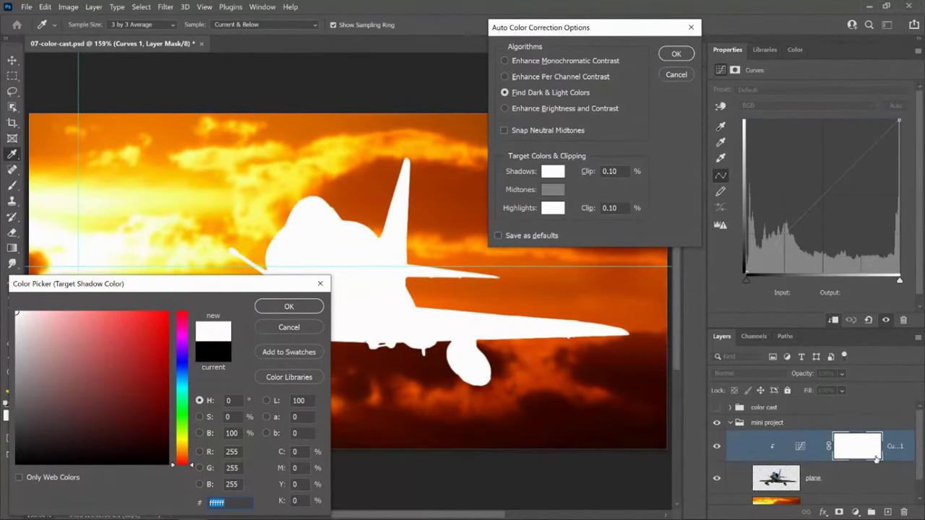
left_click(592, 417)
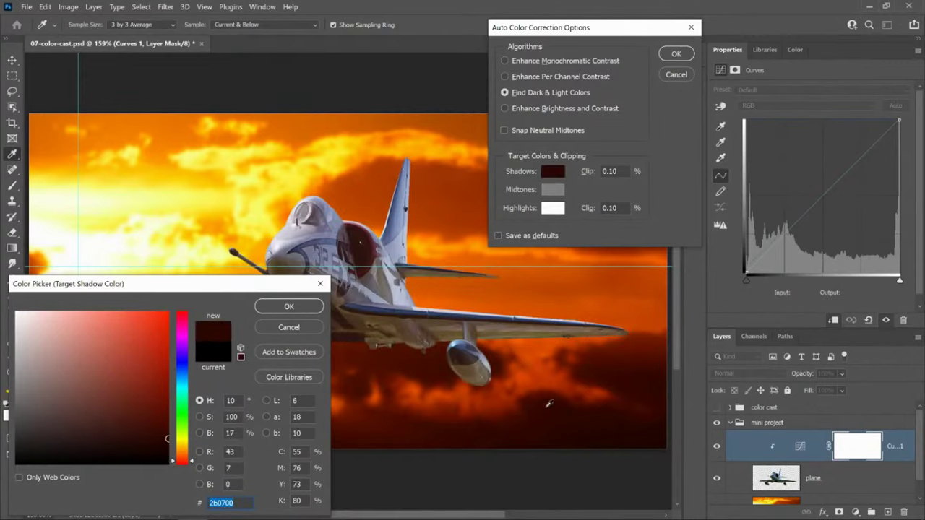
left_click(557, 407)
left_click_drag(207, 196, 583, 427)
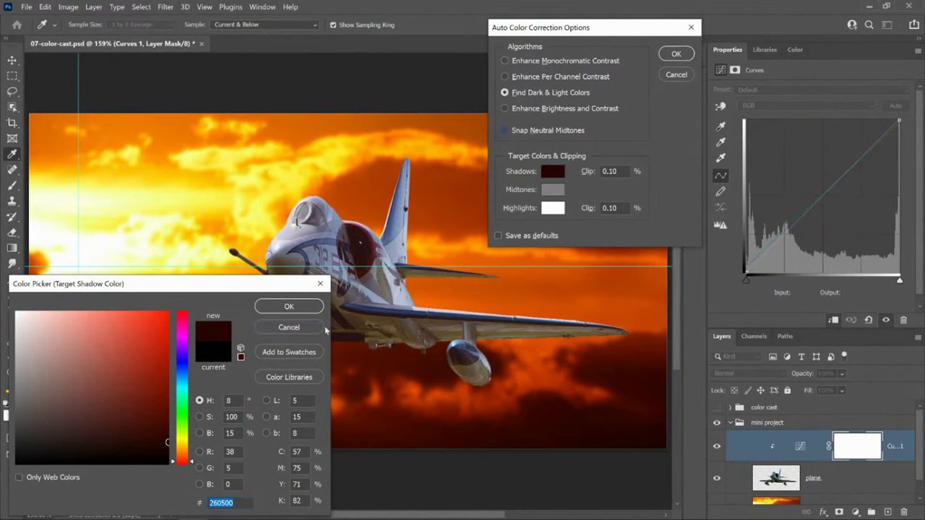
left_click(289, 326)
key("Escape")
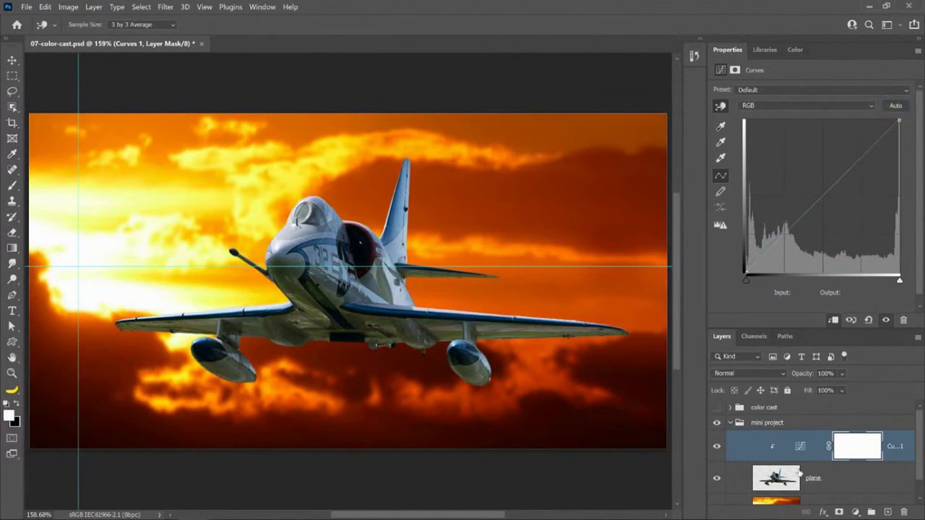
Reopen the Curves auto-colour options, turn off Snap Neutral Midtones, and sample sky colours for shadows.
left_click(804, 447)
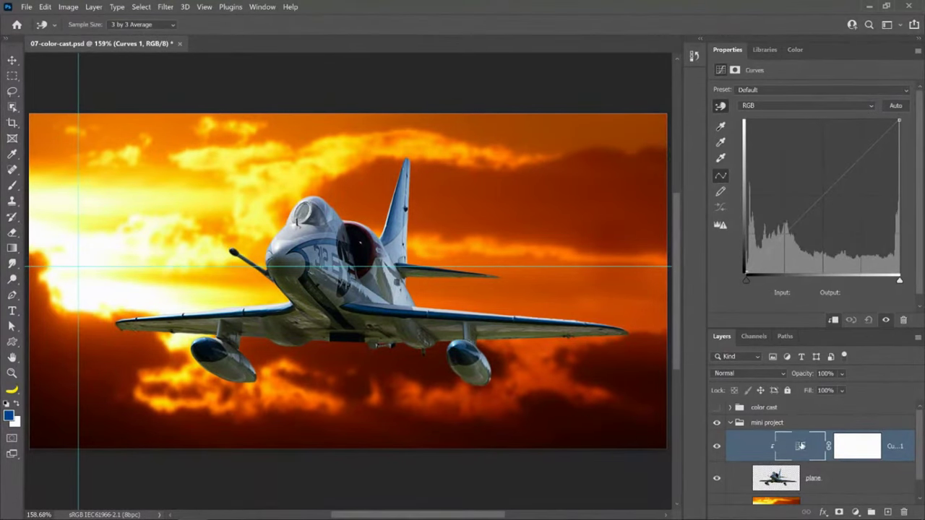
left_click(896, 105, "alt")
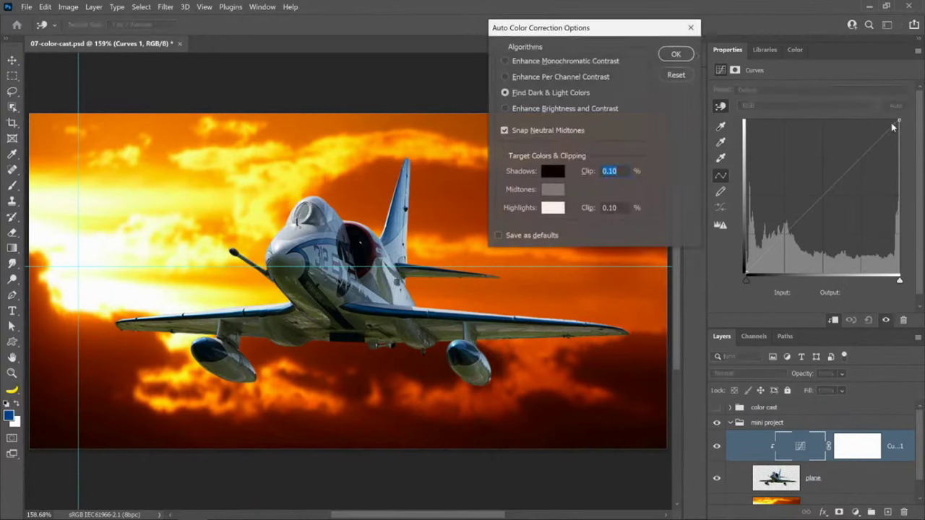
left_click(513, 135)
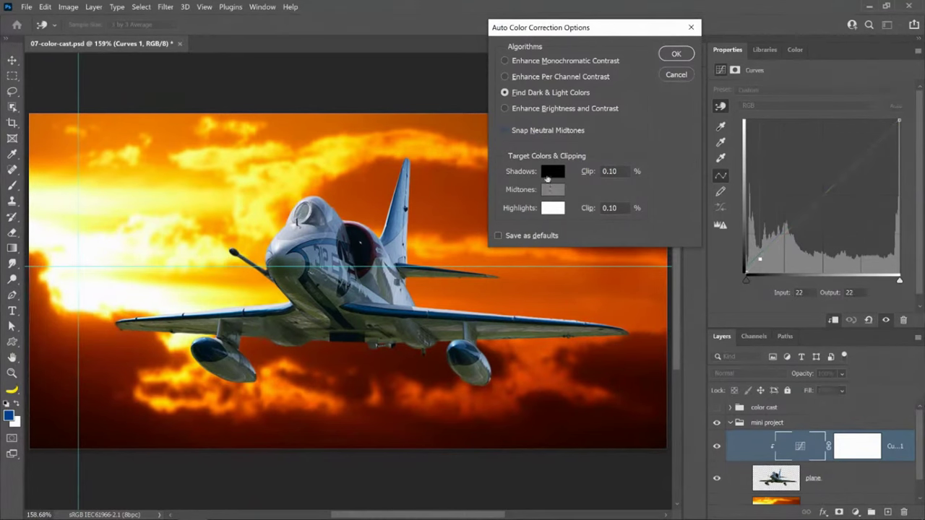
left_click(546, 174)
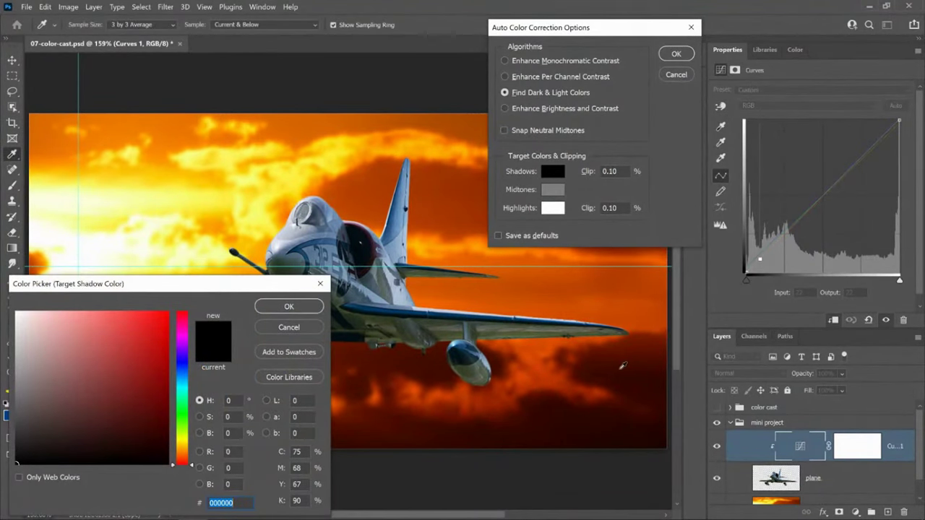
left_click(580, 355)
left_click(258, 158)
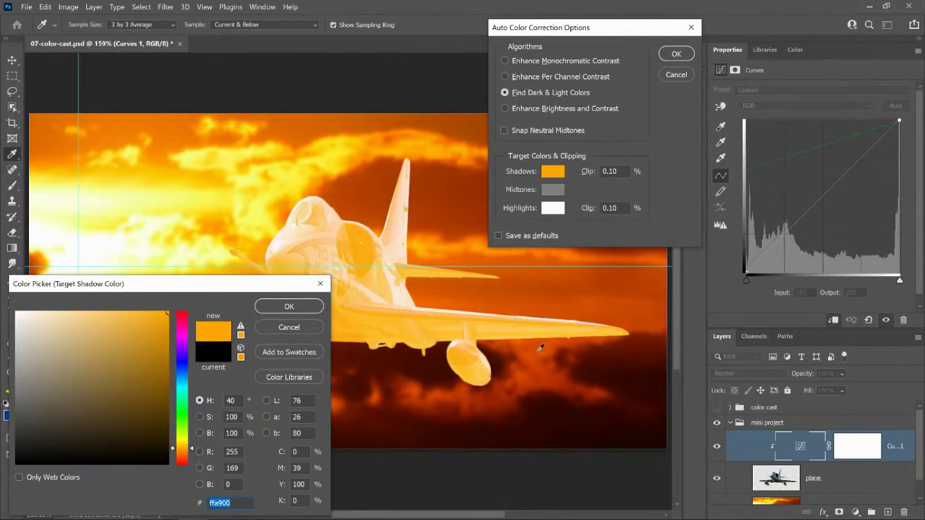
left_click(493, 360)
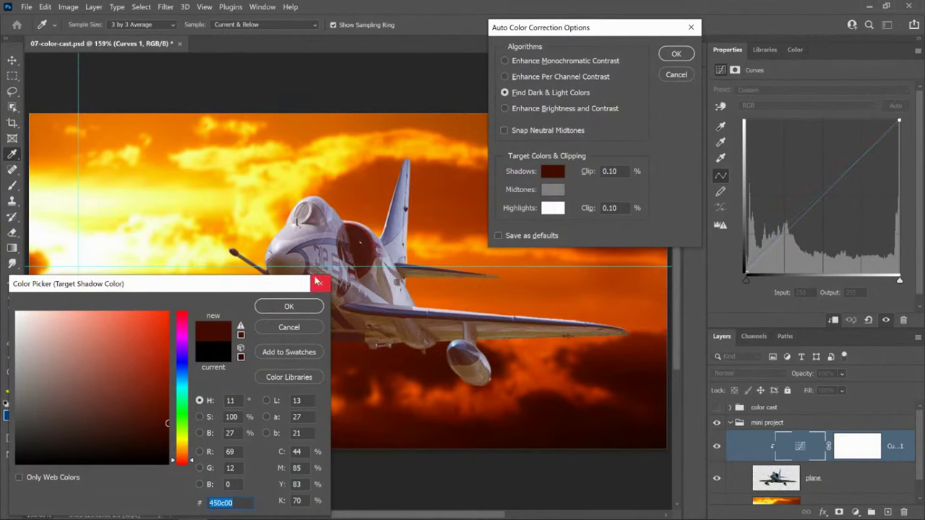
Settle on a very dark reddish-brown sampled from the sunset as the shadow target.
left_click_drag(292, 285, 766, 95)
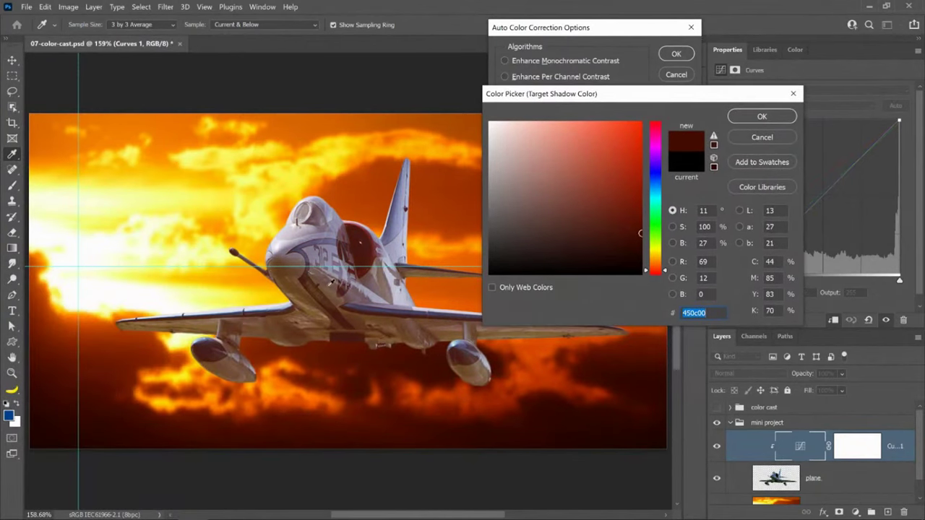
left_click(57, 429)
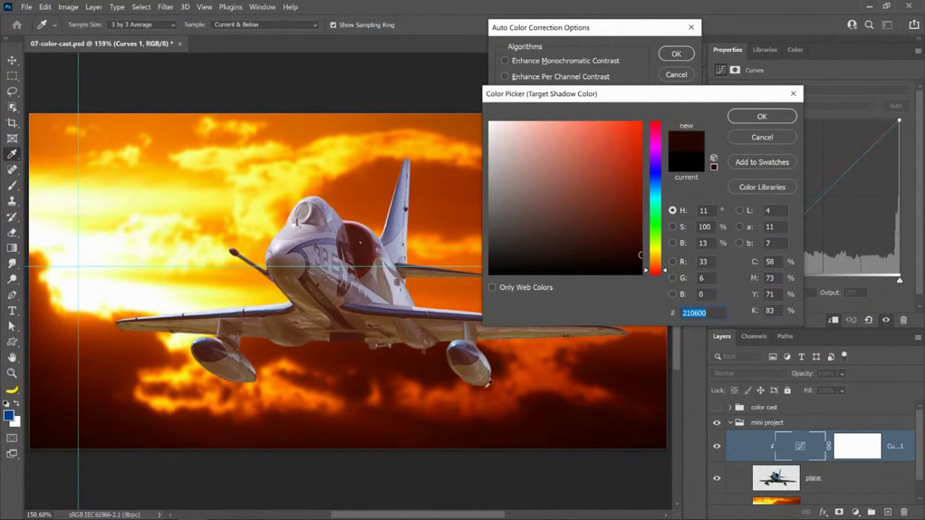
left_click(641, 245)
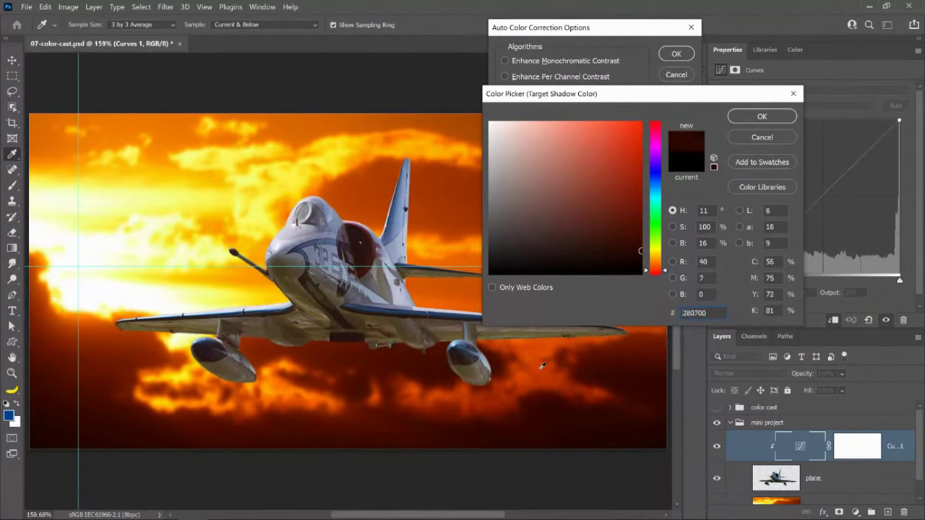
left_click(432, 370)
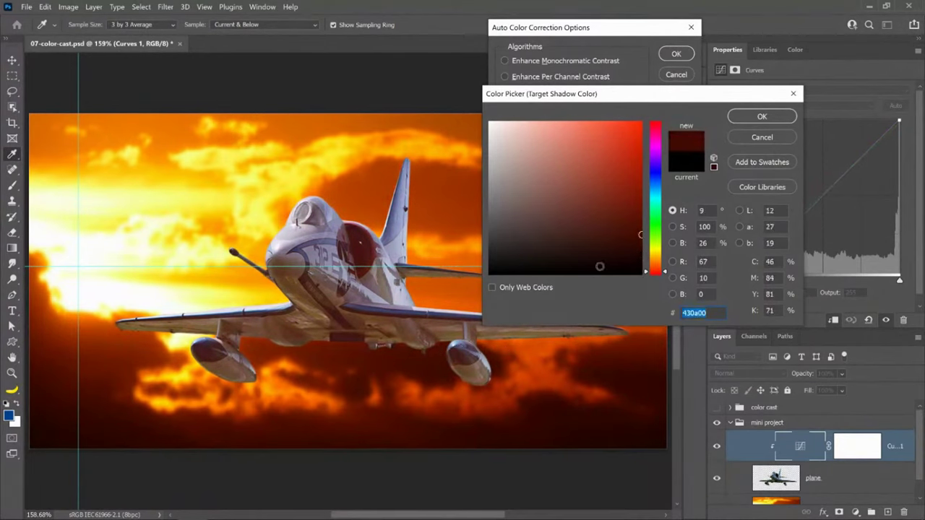
left_click(635, 252)
left_click_drag(635, 252, 638, 254)
left_click(763, 116)
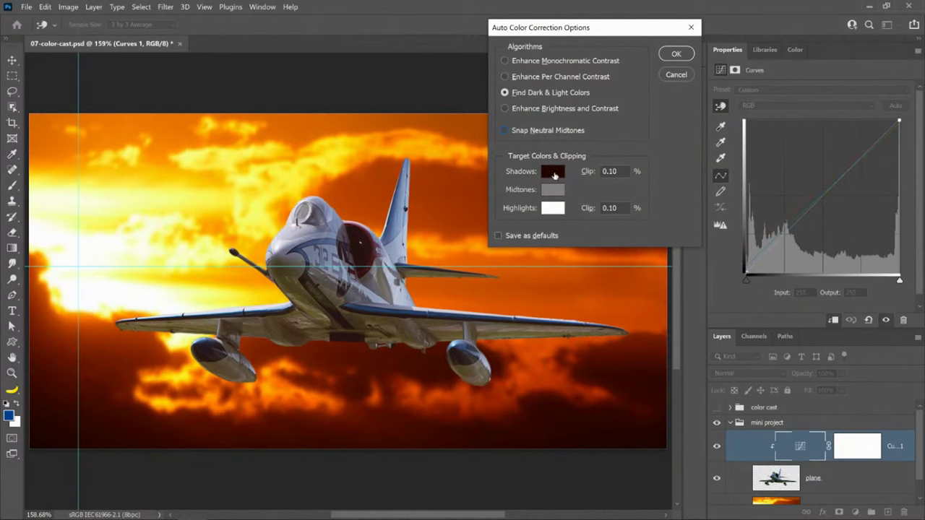
left_click(552, 211)
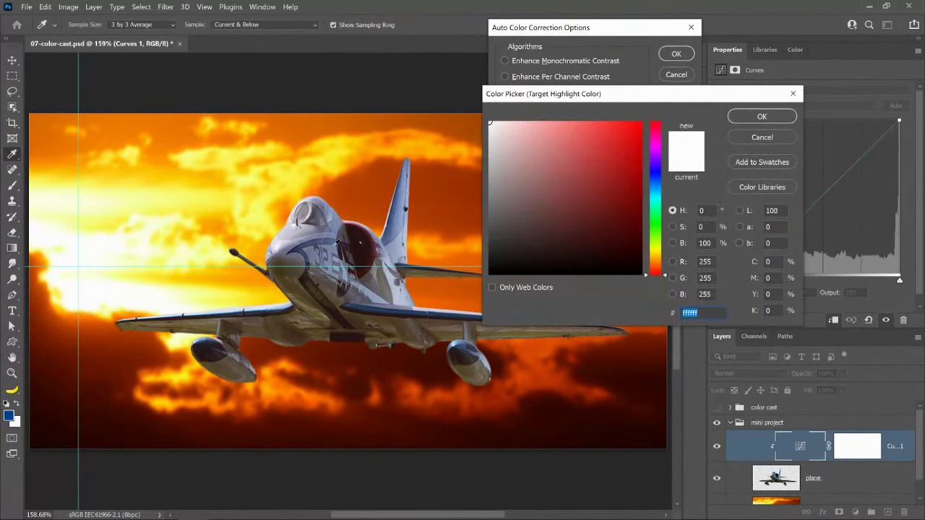
Sample a bright sunset highlight and desaturate it to a pale cream highlight target.
left_click(78, 249)
left_click(191, 220)
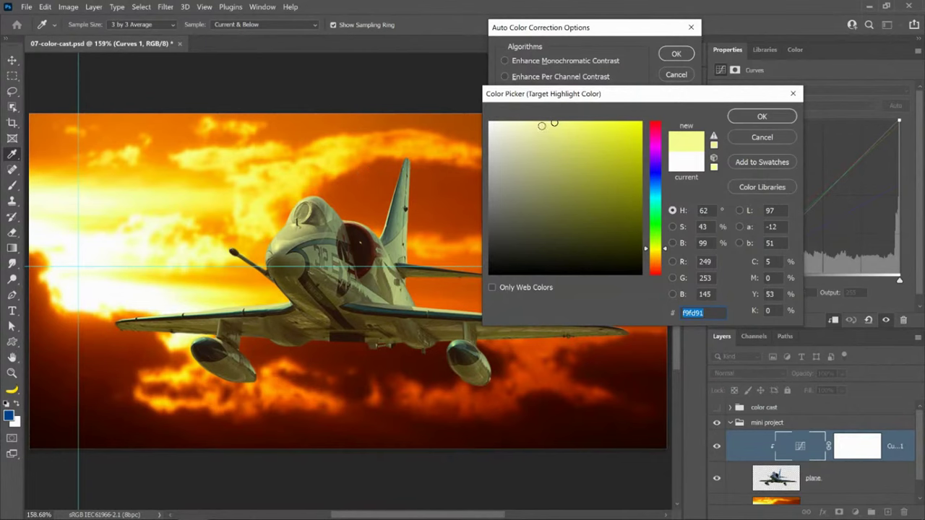
left_click_drag(543, 124, 530, 123)
left_click(763, 117)
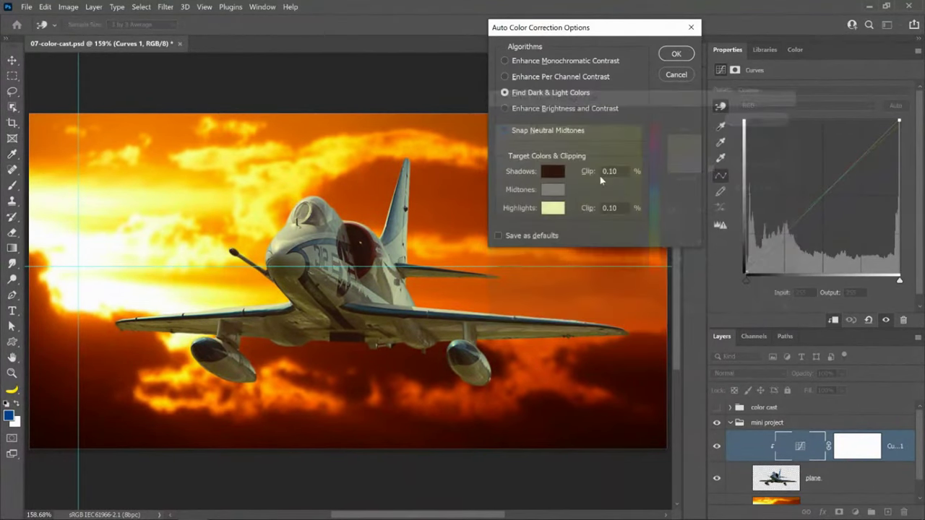
Deepen the shadow target to a darker red and warm the highlight cream toward orange.
left_click(549, 172)
mouse_move(638, 252)
left_mouse_down()
mouse_move(641, 223)
mouse_move(645, 229)
left_mouse_up()
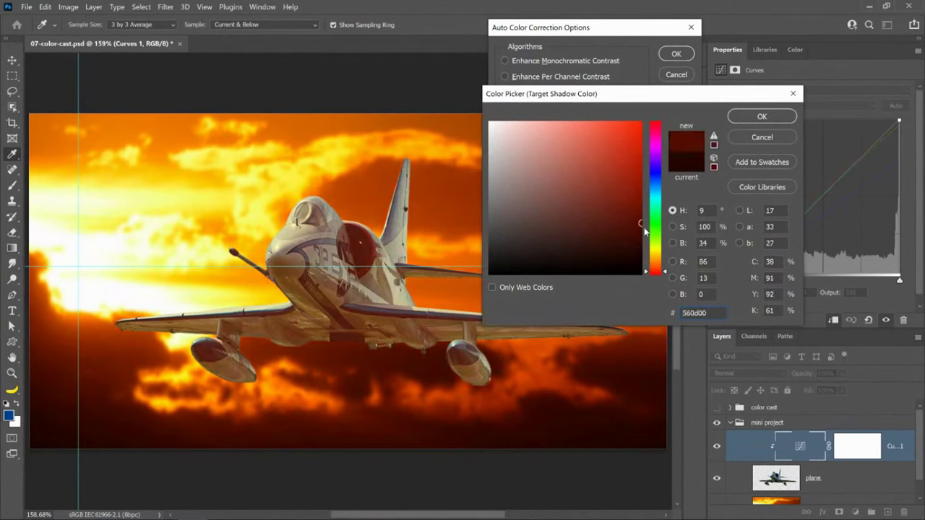
left_click(767, 122)
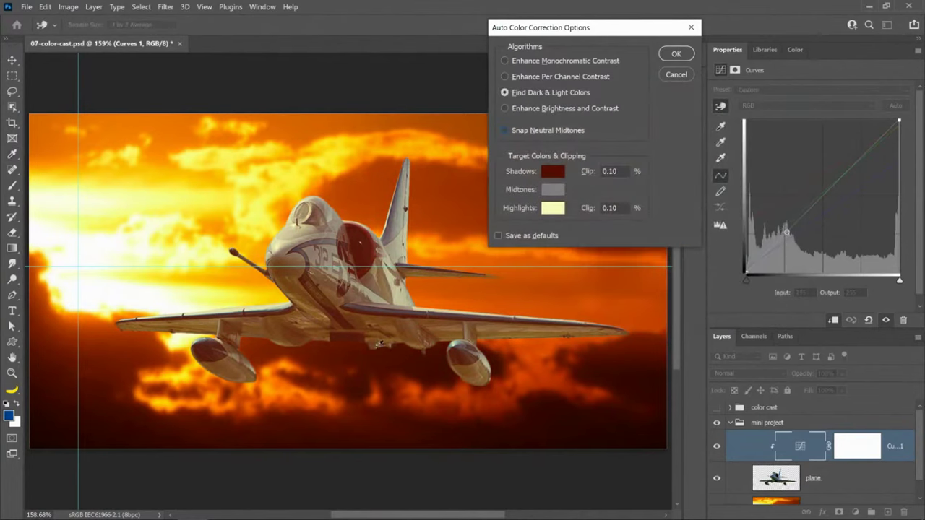
left_click(553, 208)
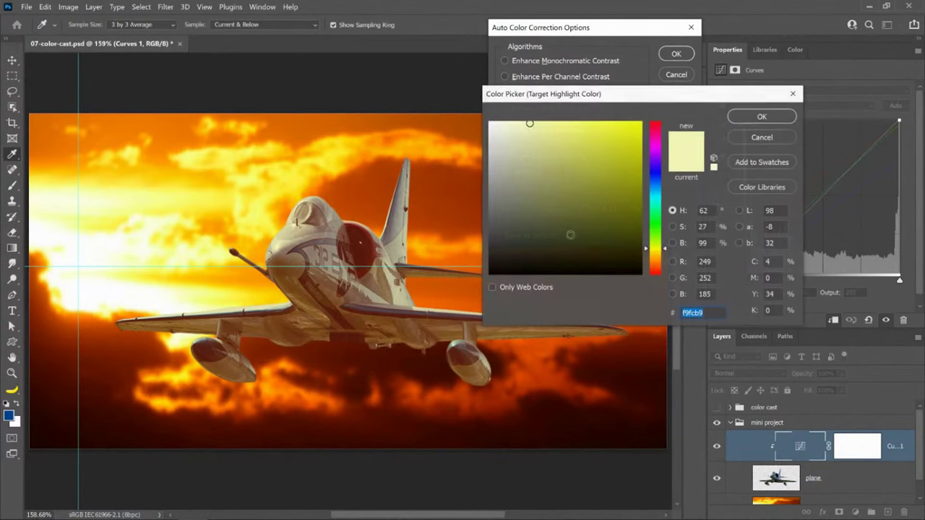
left_click_drag(663, 251, 667, 261)
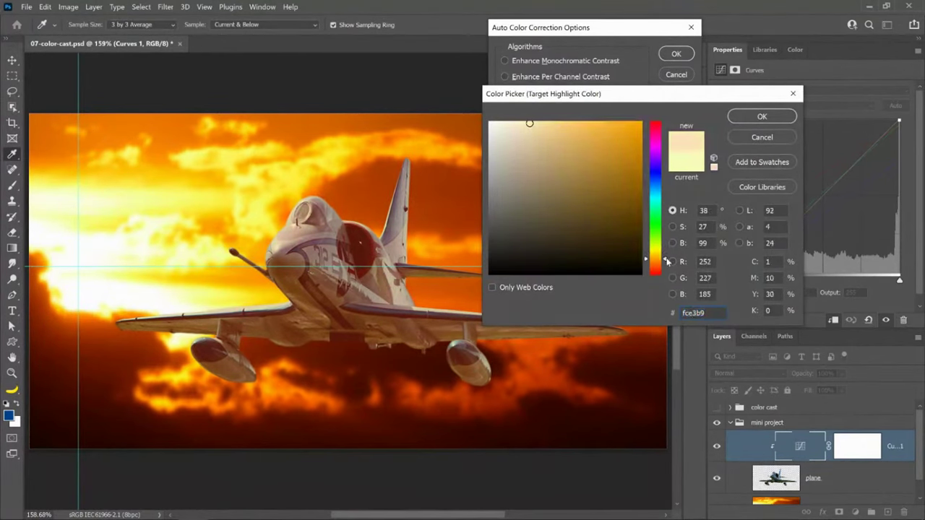
left_click(764, 116)
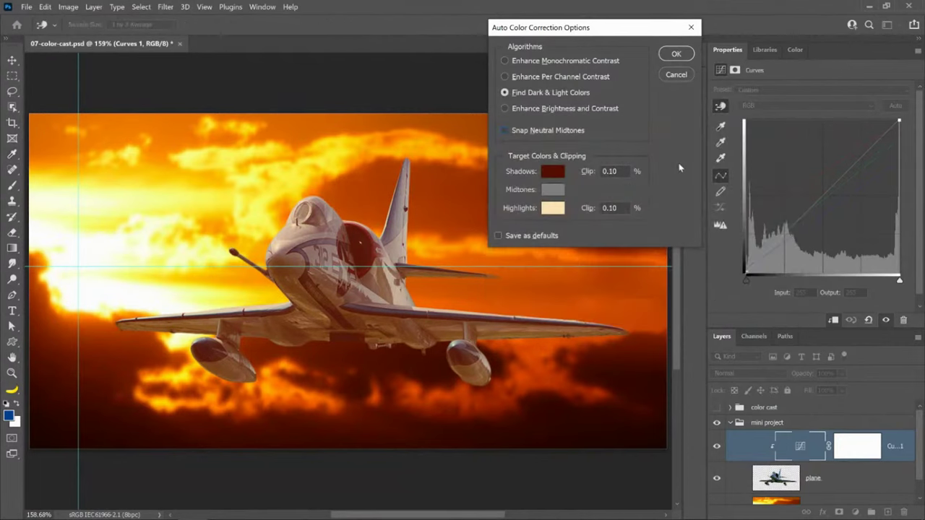
Apply the auto colour correction and answer the save-as-defaults prompt.
left_click(672, 55)
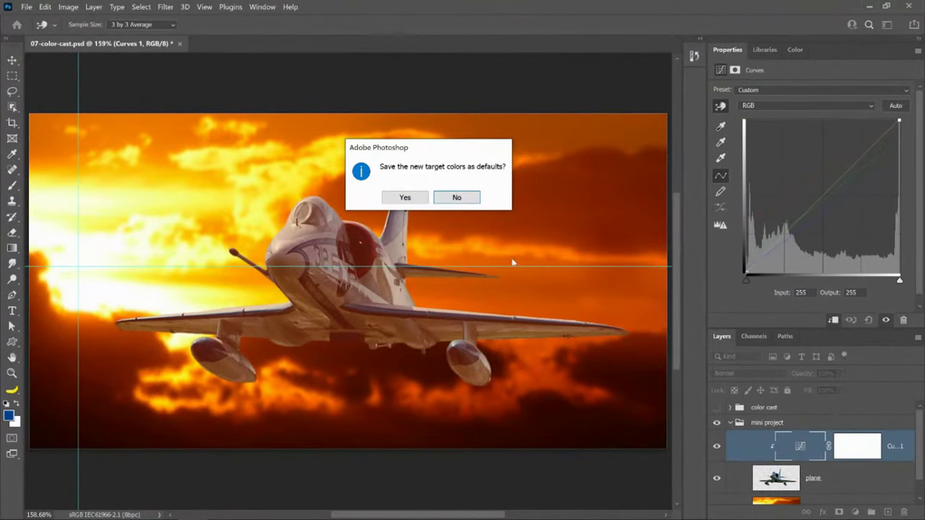
left_click(473, 202)
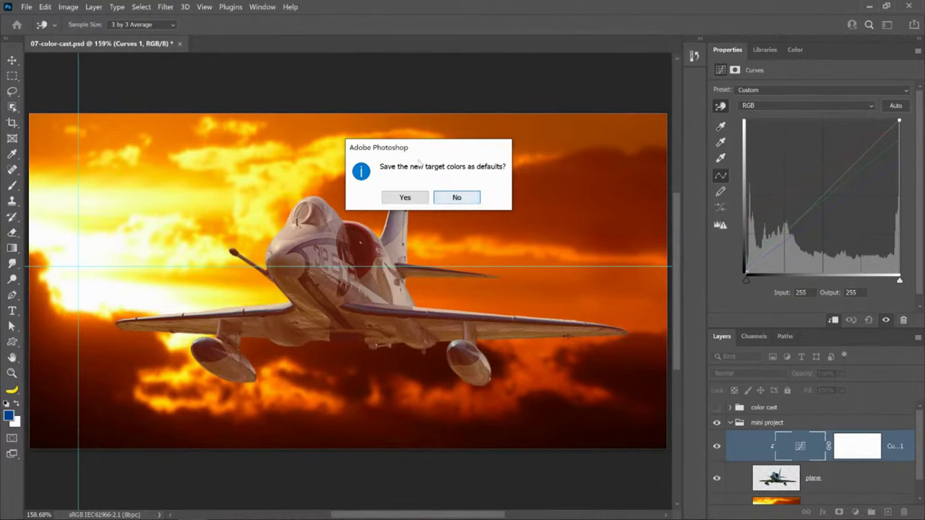
left_click(405, 201)
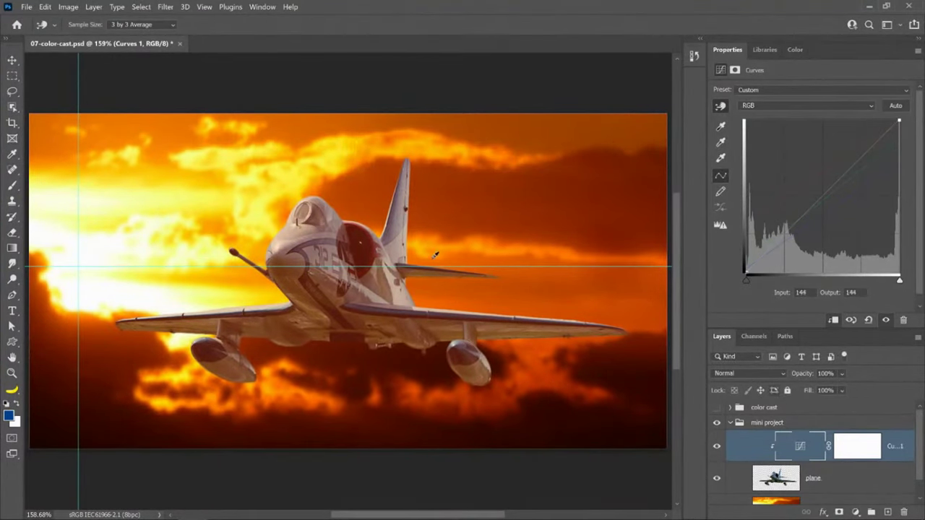
Inspect the Red, Green and Blue channel curves, then return to the RGB curve.
left_click(760, 108)
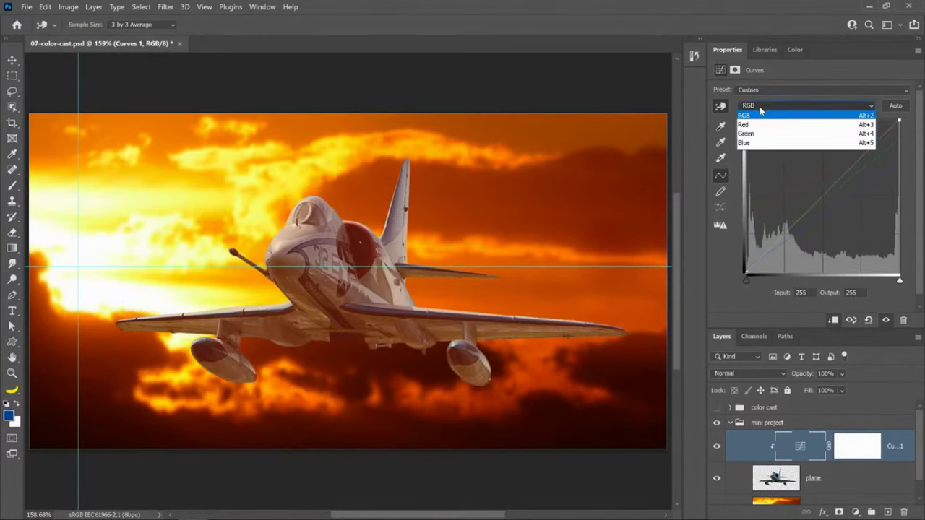
left_click(763, 120)
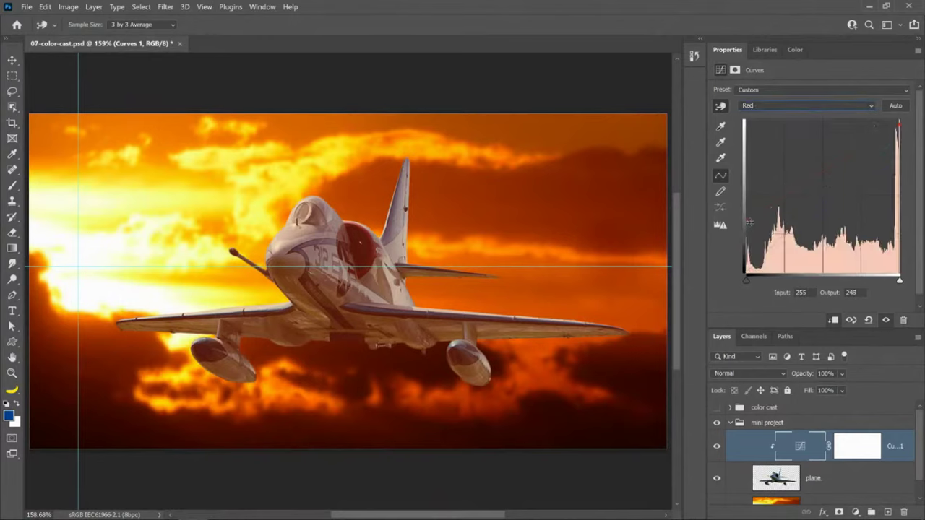
left_click(767, 108)
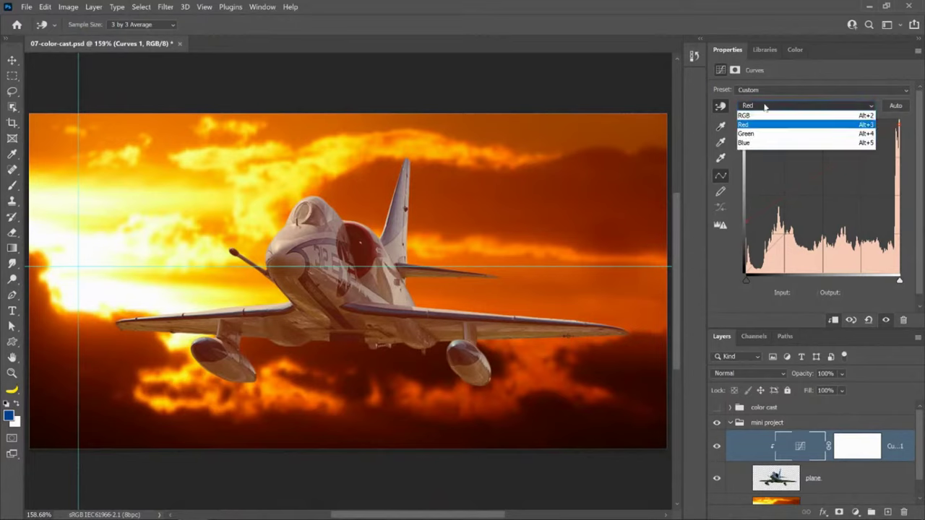
left_click(763, 132)
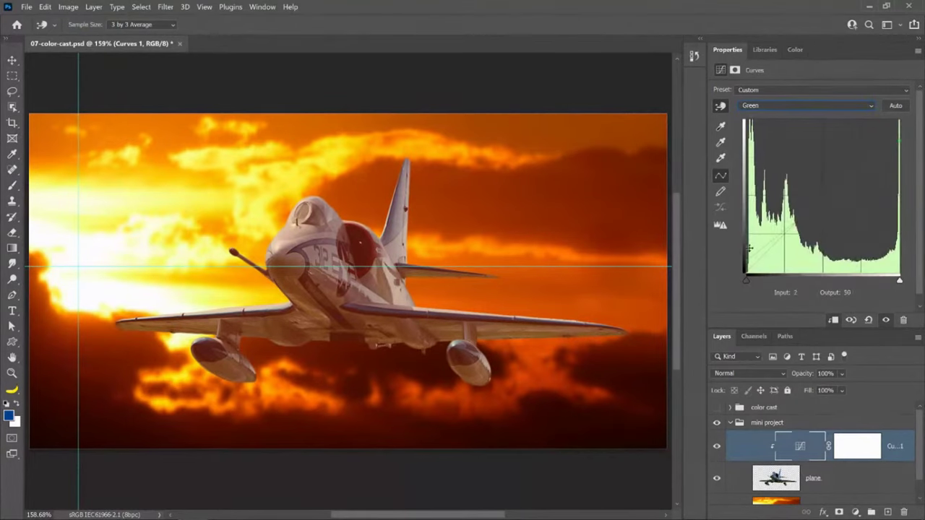
left_click(809, 107)
left_click(795, 143)
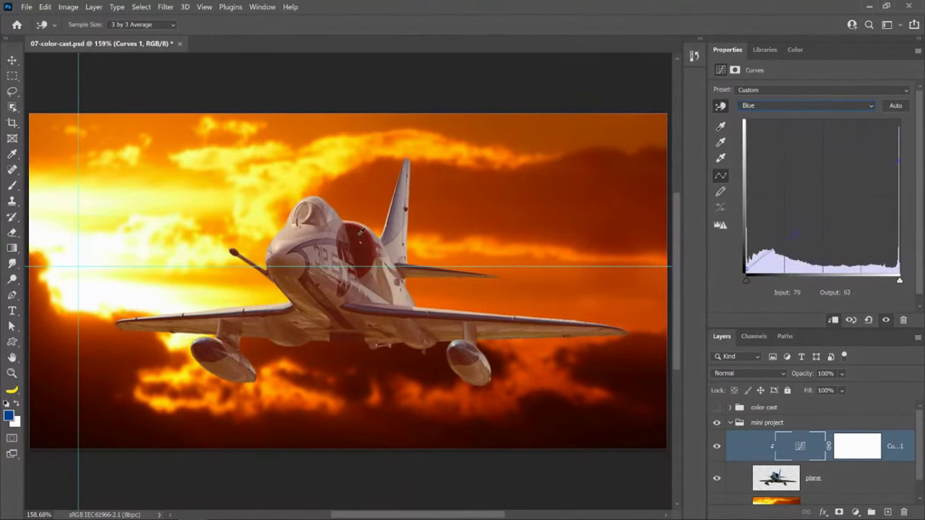
left_click(795, 108)
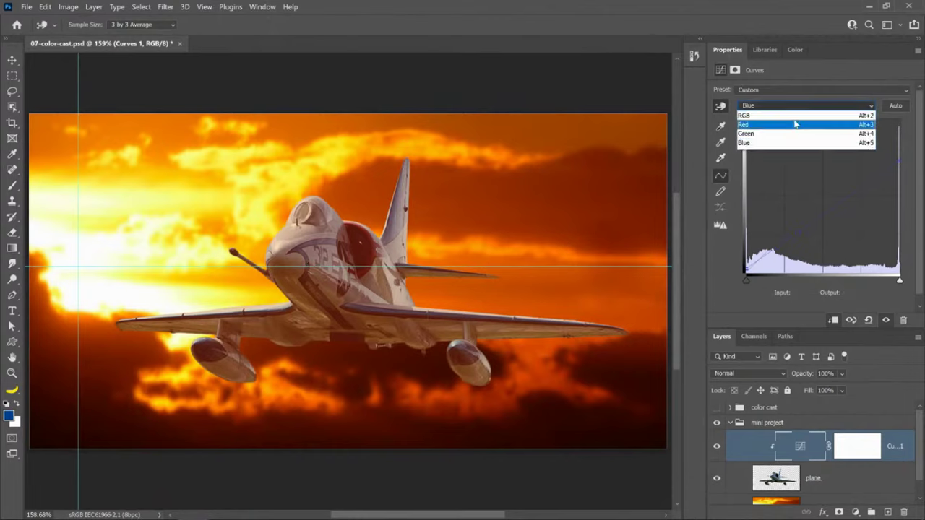
left_click(790, 116)
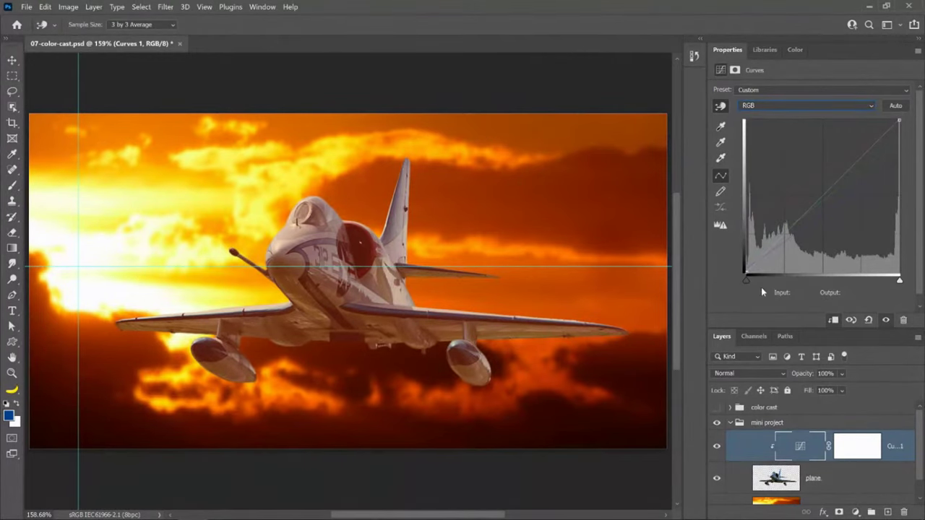
Add an RGB S-curve lifting 173 to 191 with deeper shadows, and compare it on and off.
left_click_drag(772, 249, 776, 251)
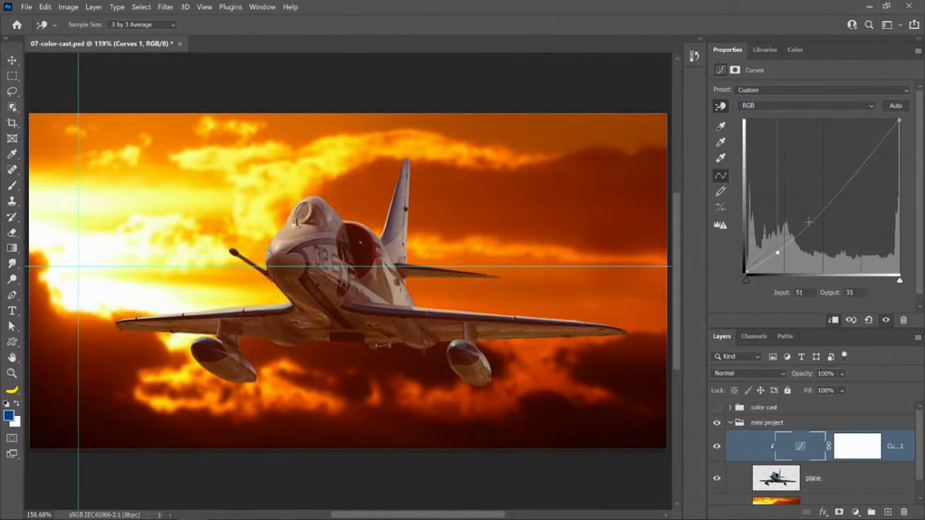
left_click_drag(850, 180, 849, 157)
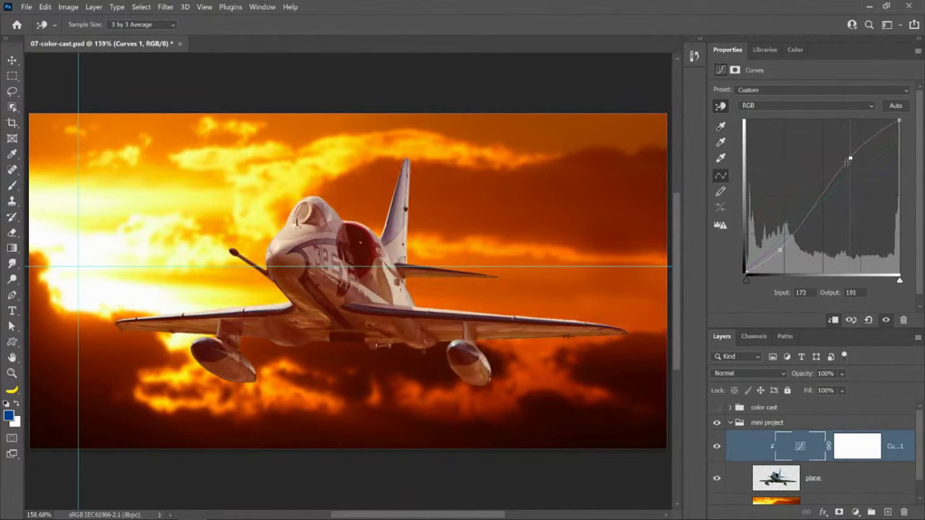
left_click(716, 446)
left_click(717, 446)
left_click(717, 447)
left_click(719, 450)
Add a new Curves adjustment layer above the mini project group and run Auto.
left_click(729, 423)
left_click(855, 512)
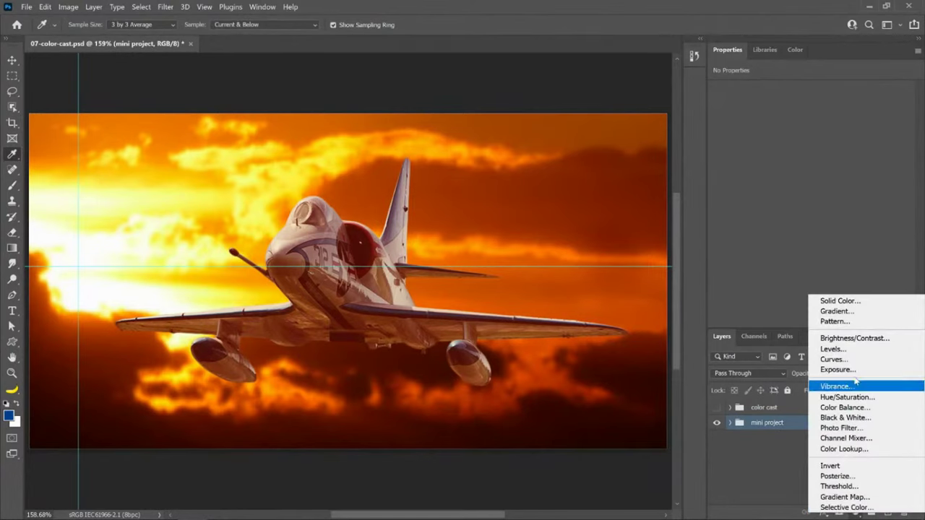
left_click(838, 360)
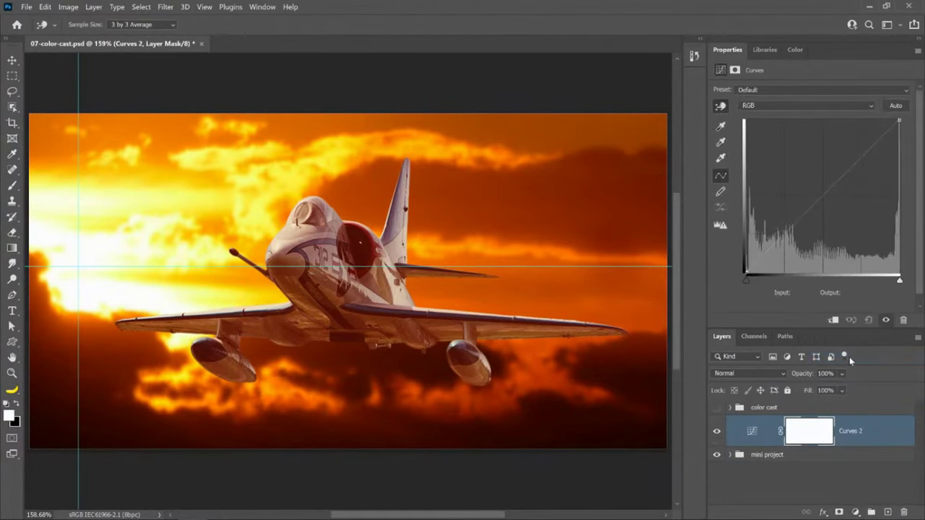
left_click(896, 106)
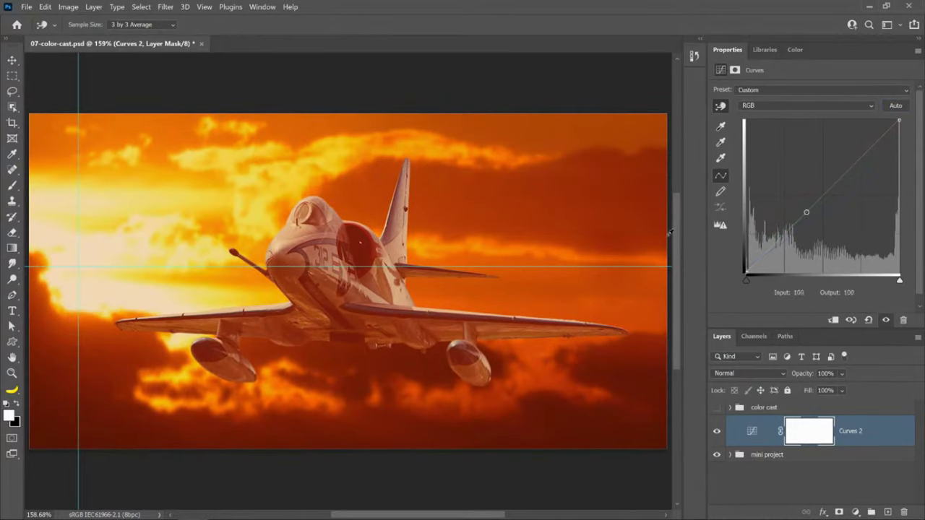
left_click(896, 106, "alt")
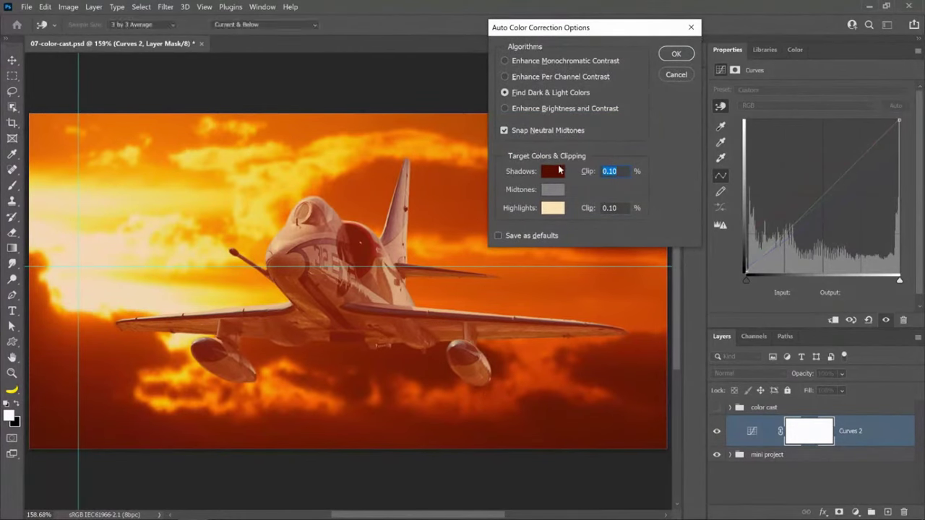
Reset the auto-correction targets to shadow 000000 and highlight ffffff.
left_click(557, 169)
type("000000")
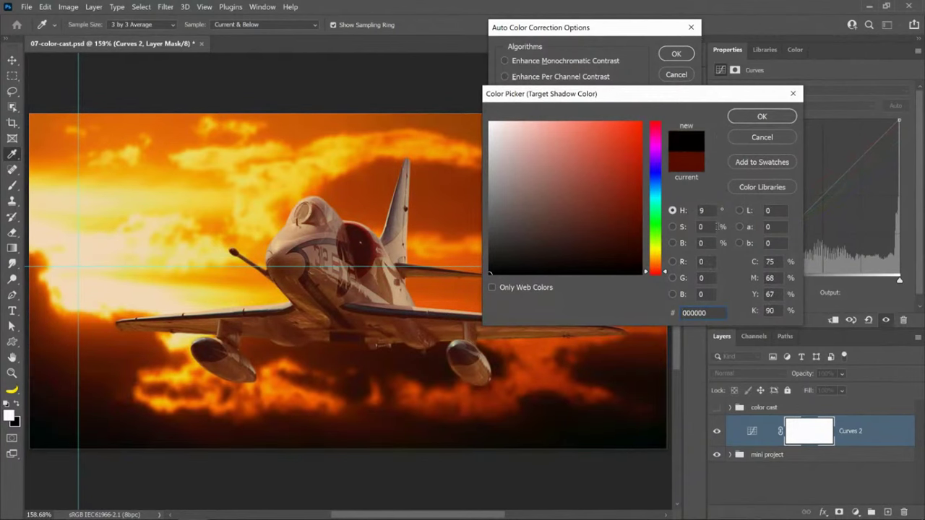
left_click(754, 117)
left_click(560, 209)
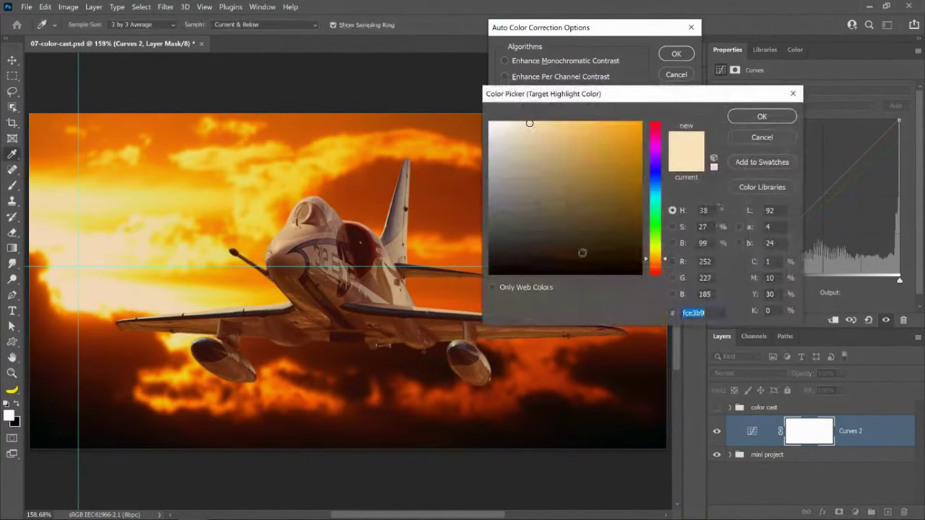
left_click(472, 111)
type("ffffff")
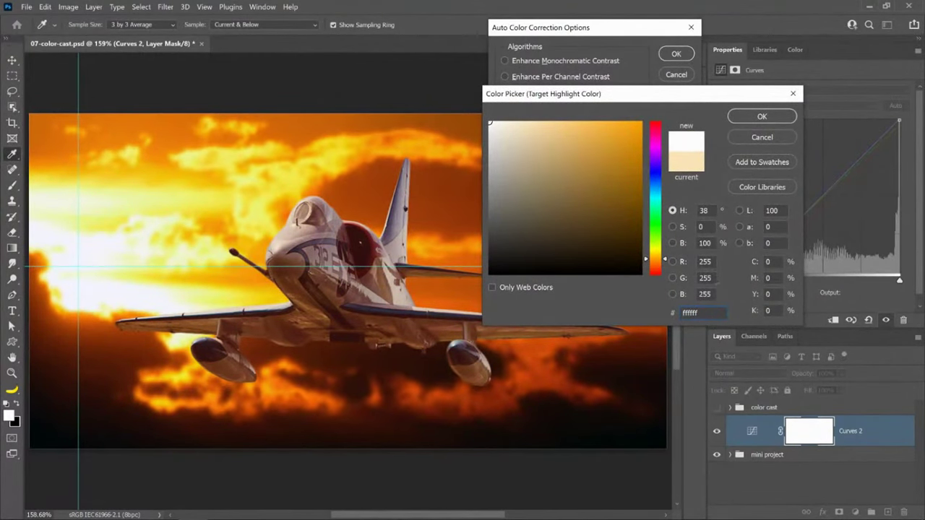
left_click(773, 117)
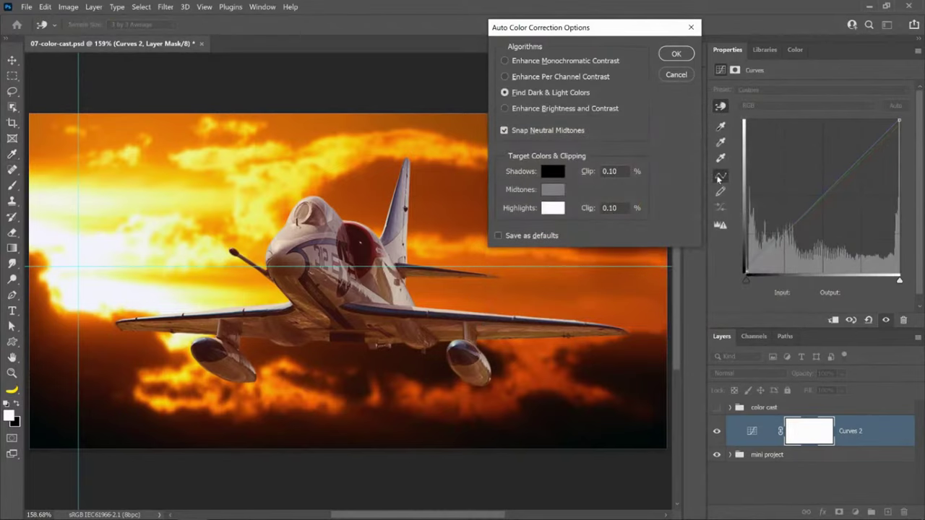
Save those target colours as defaults, then delete the Curves 2 adjustment layer.
left_click(675, 56)
left_click(675, 56)
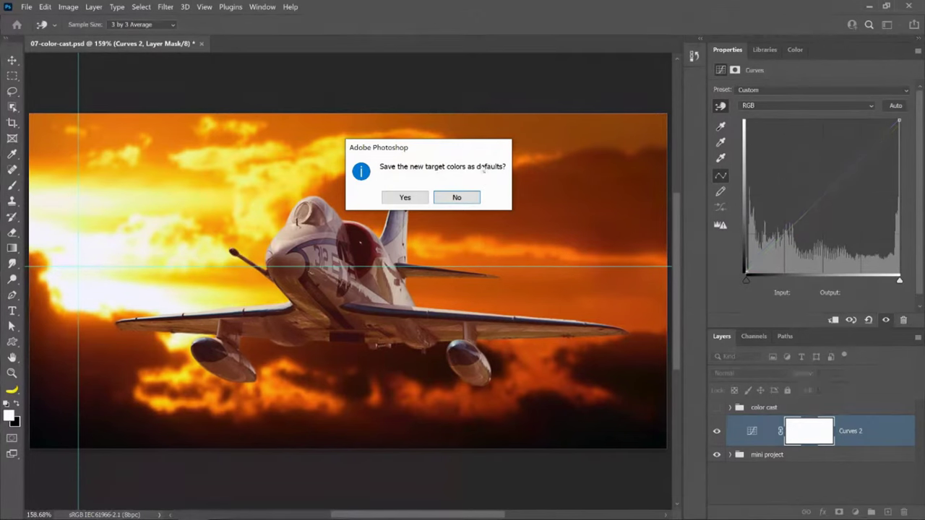
left_click(407, 196)
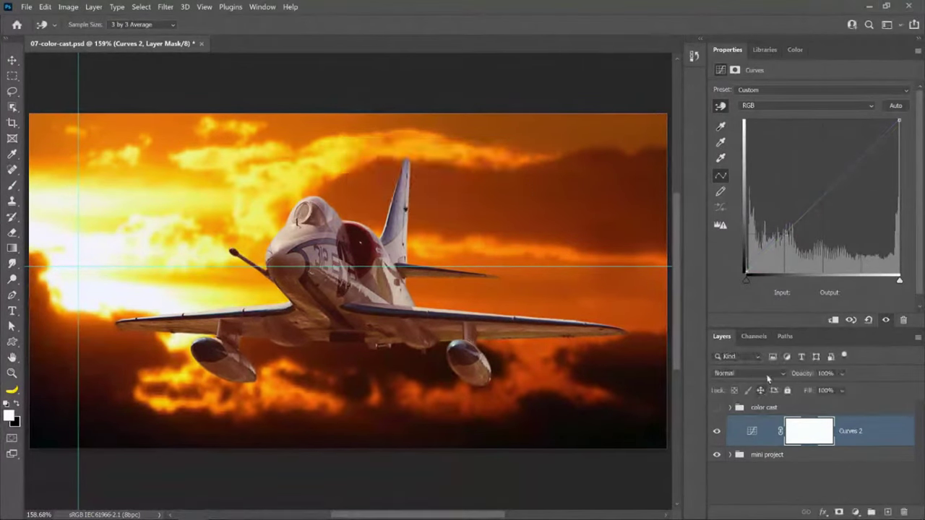
left_click(896, 106, "alt")
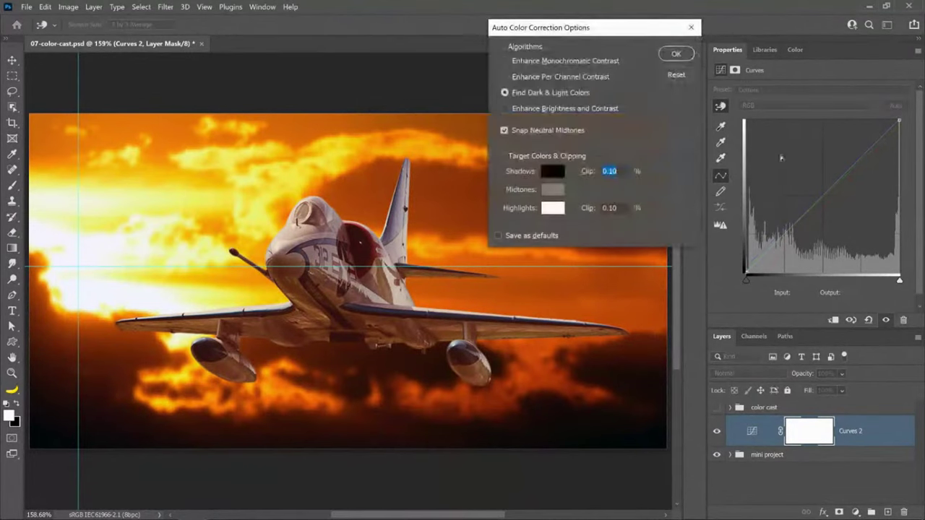
left_click(674, 76)
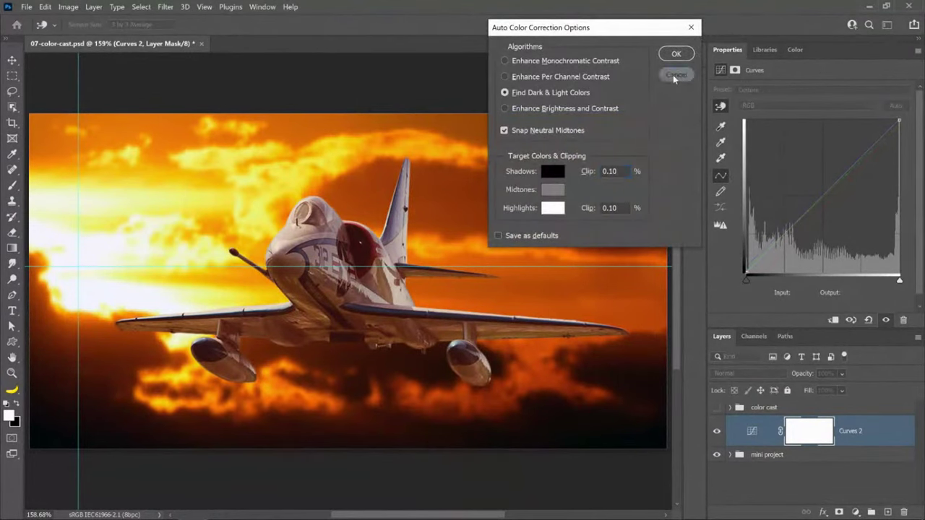
left_click_drag(809, 434, 905, 512)
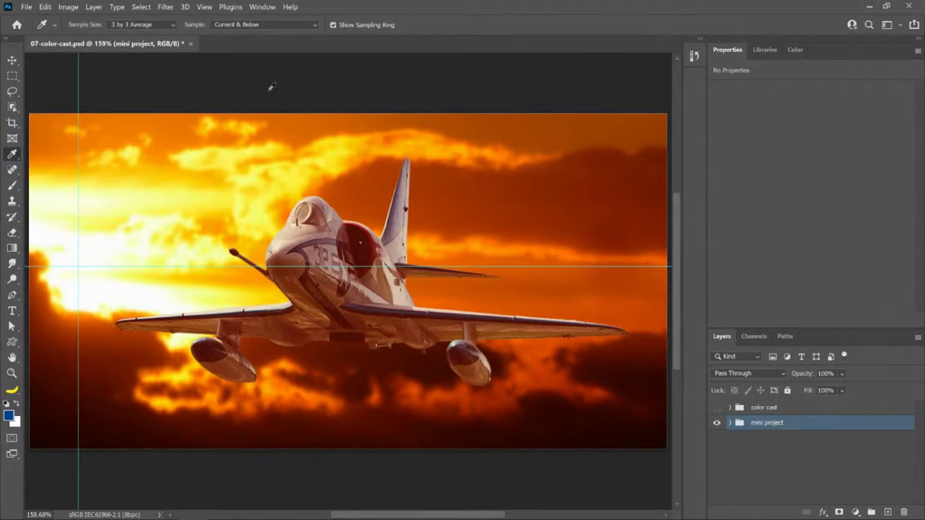
Open 06 - Perspective.psd from the Home screen's Recent files.
left_click(17, 24)
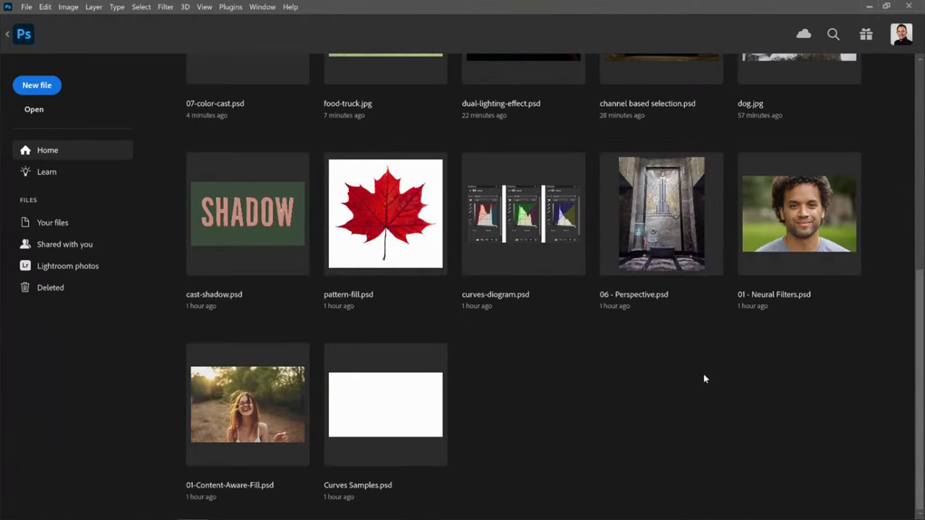
scroll(704, 374, "up", 5)
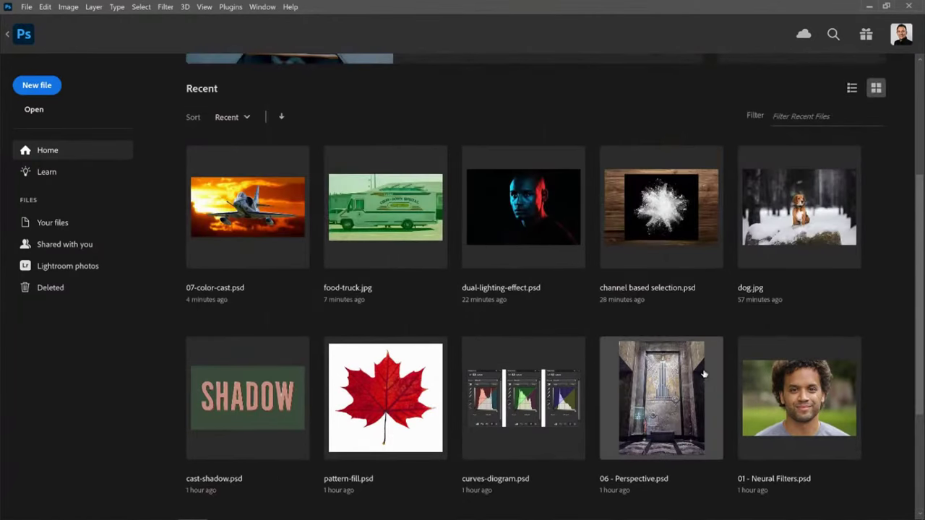
scroll(707, 372, "down", 2)
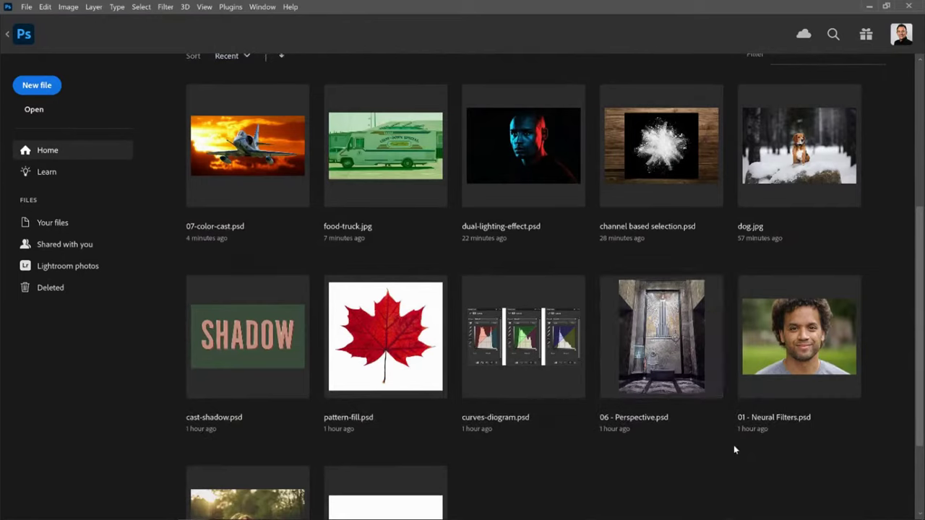
scroll(732, 447, "down", 2)
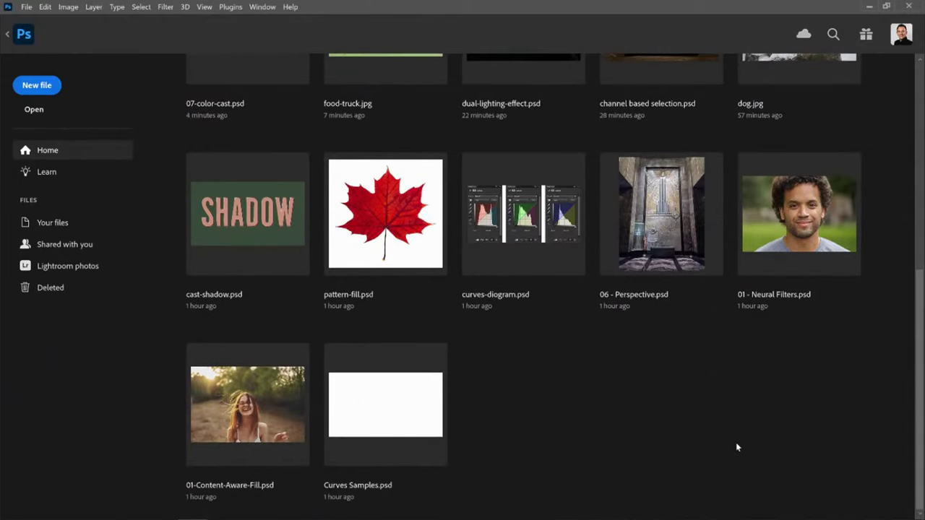
left_click(651, 207)
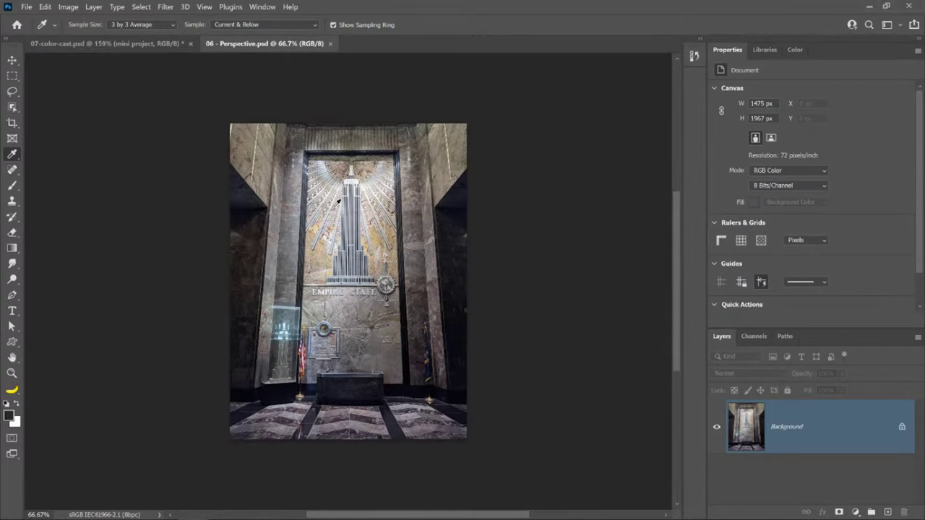
Convert the lobby photo's Background layer into a smart object named Layer 0.
right_click(845, 429)
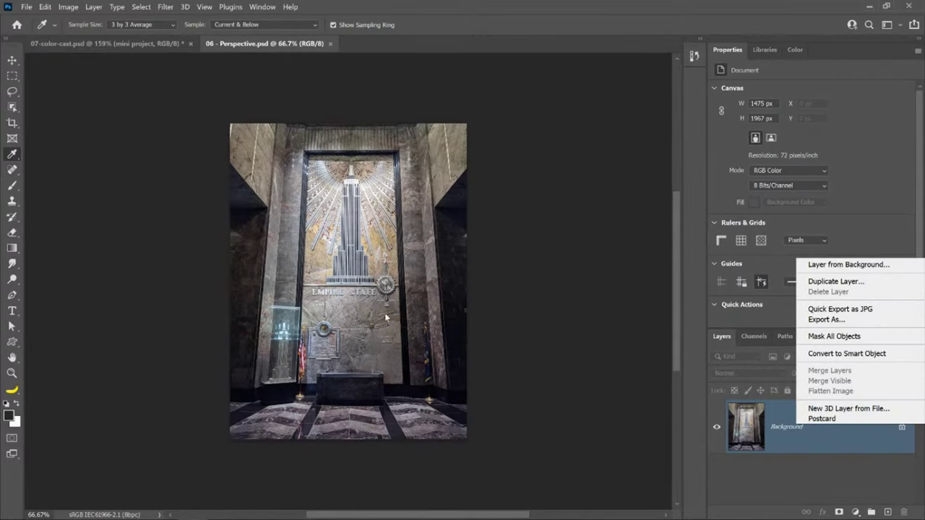
left_click(385, 264)
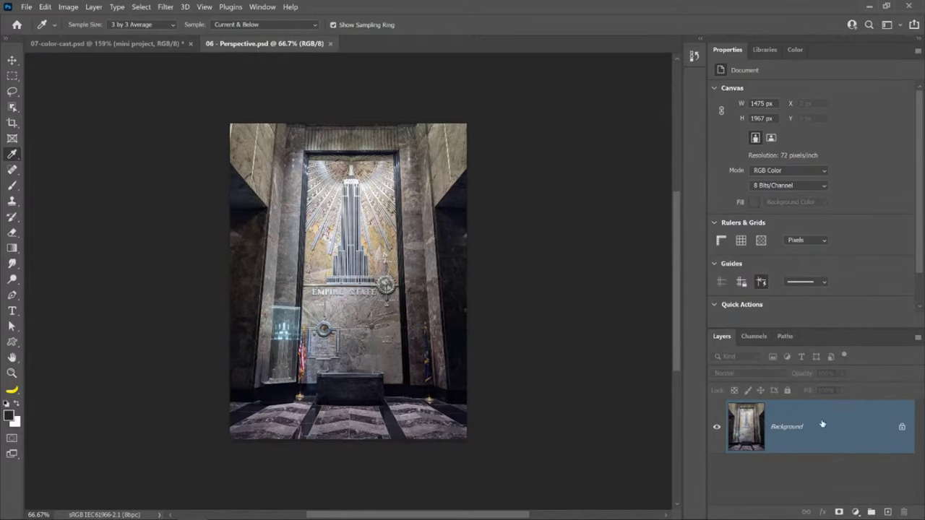
right_click(842, 429)
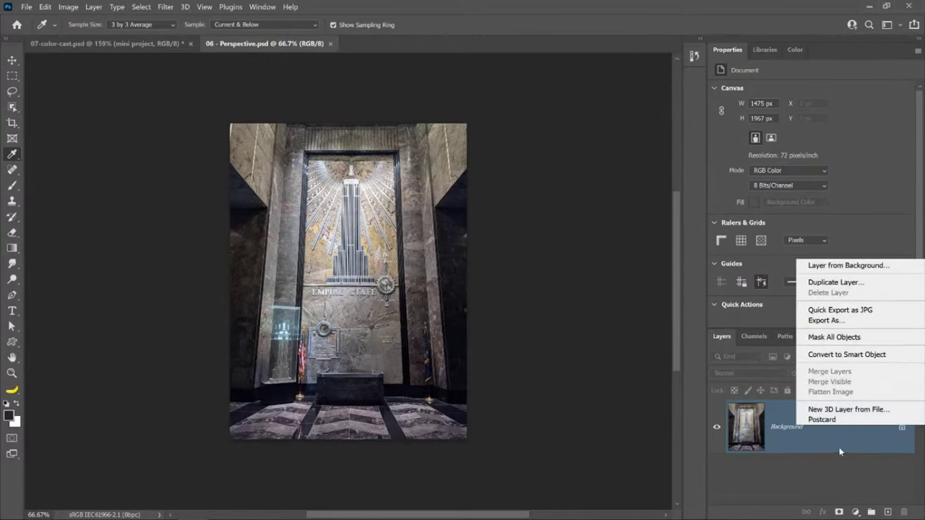
left_click(831, 354)
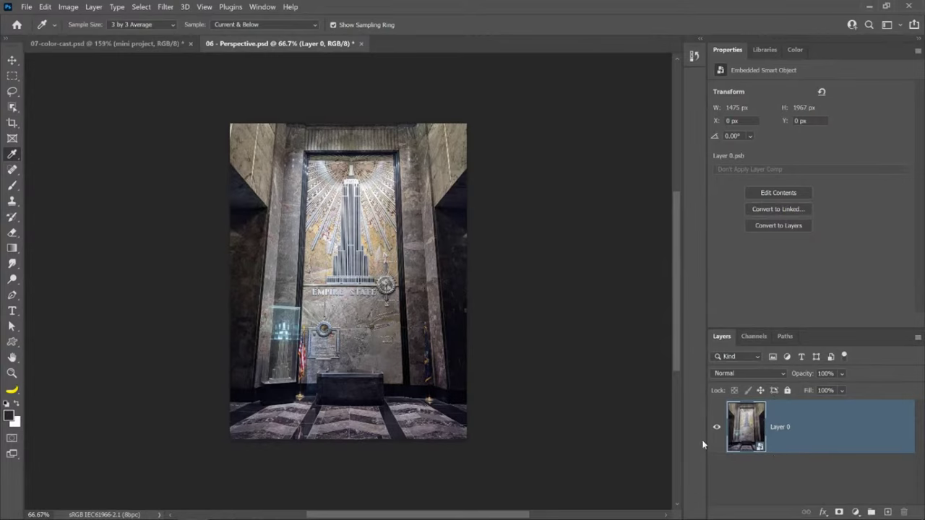
left_click(166, 6)
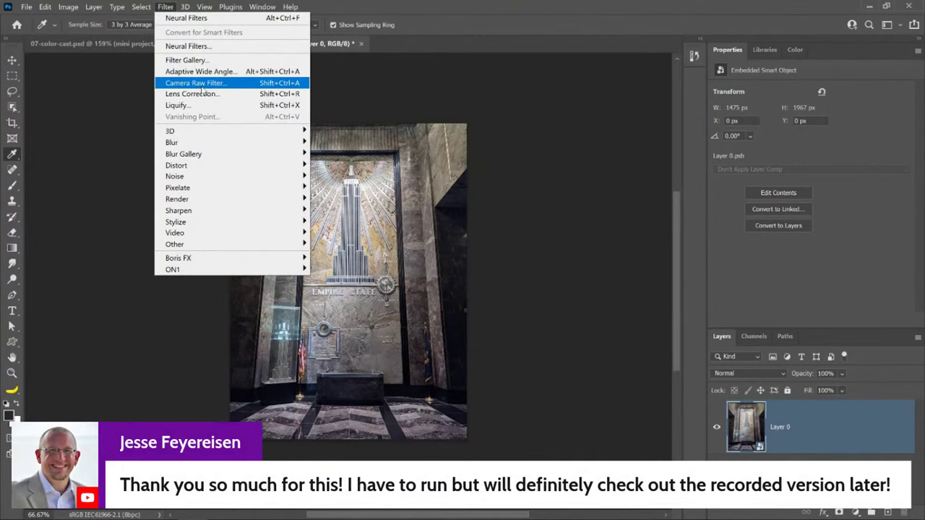
In the Camera Raw Filter, apply Auto Upright under Geometry and compare it on and off.
left_click(202, 83)
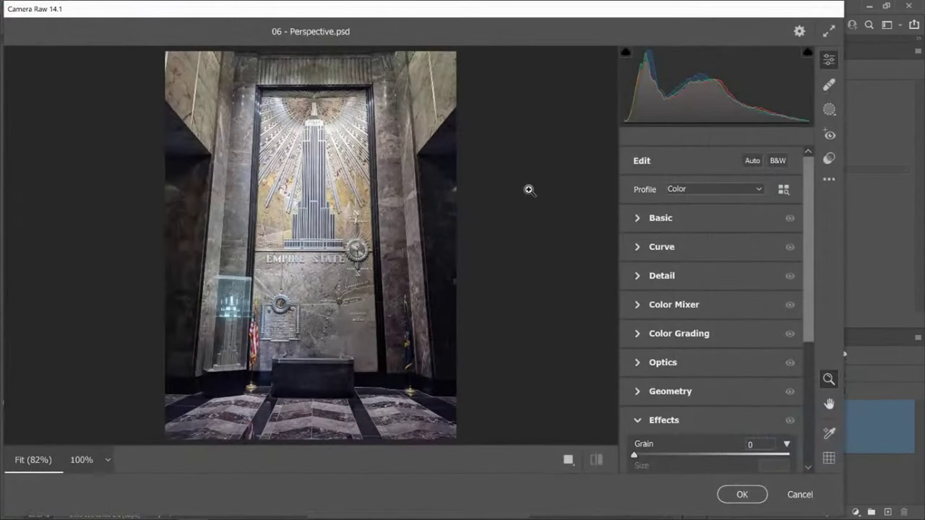
left_click(642, 422)
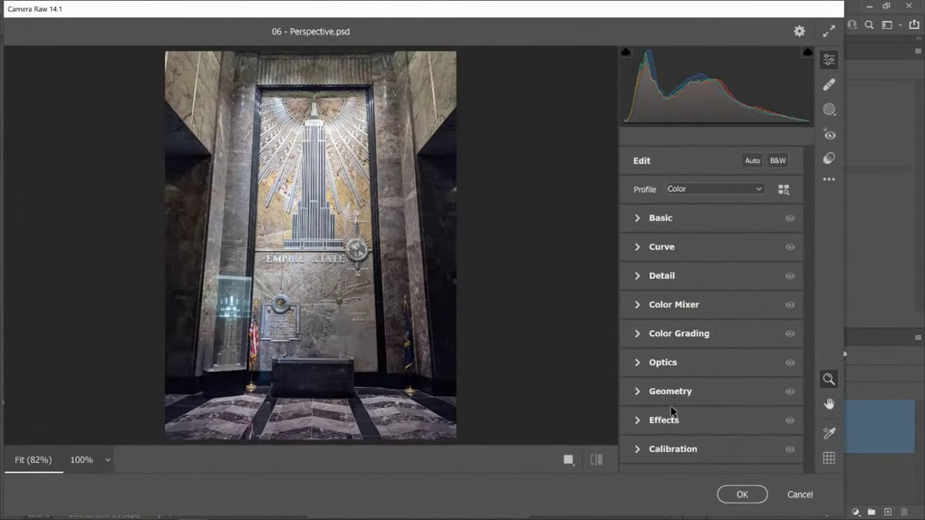
left_click(637, 394)
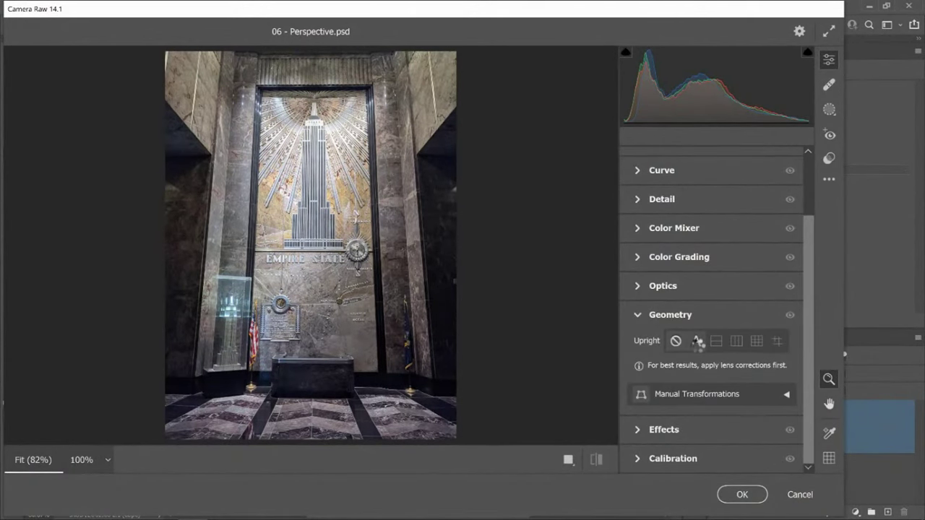
left_click(696, 342)
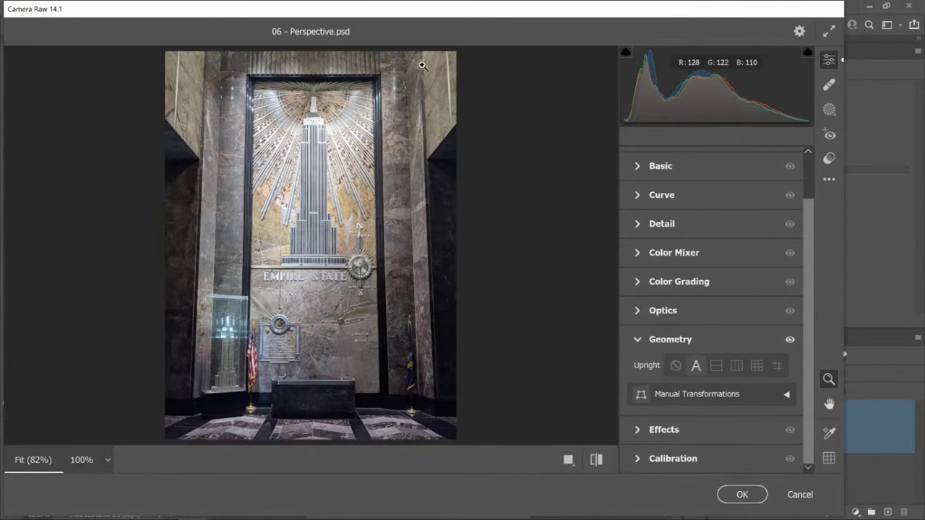
left_click(791, 340)
left_click(790, 338)
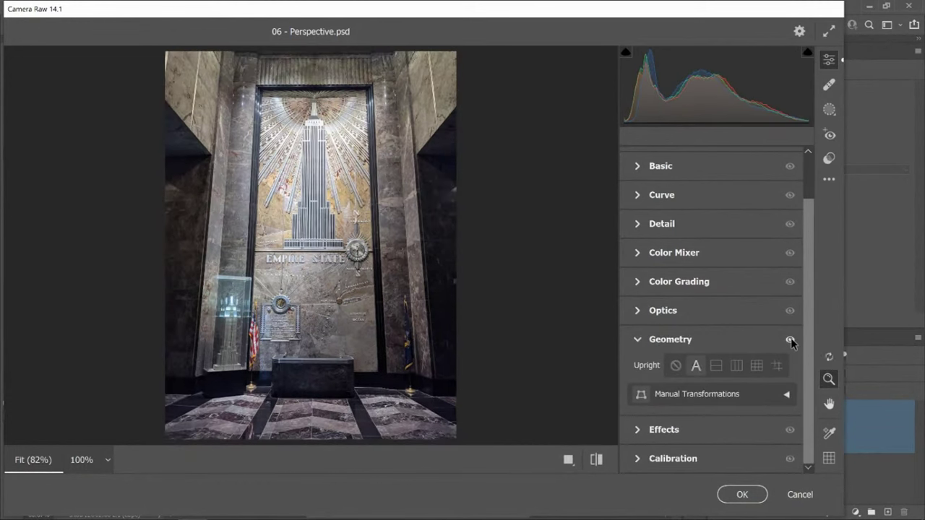
left_click(791, 338)
left_click(790, 339)
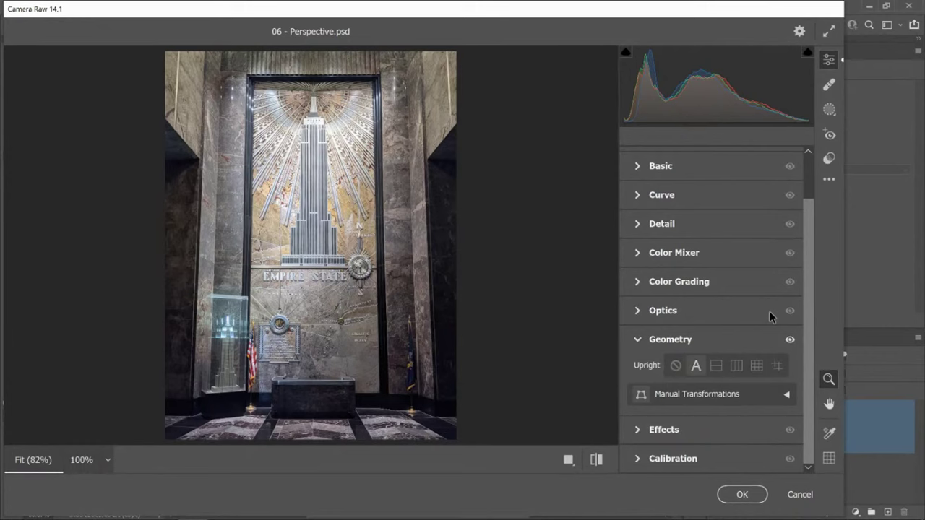
left_click(791, 341)
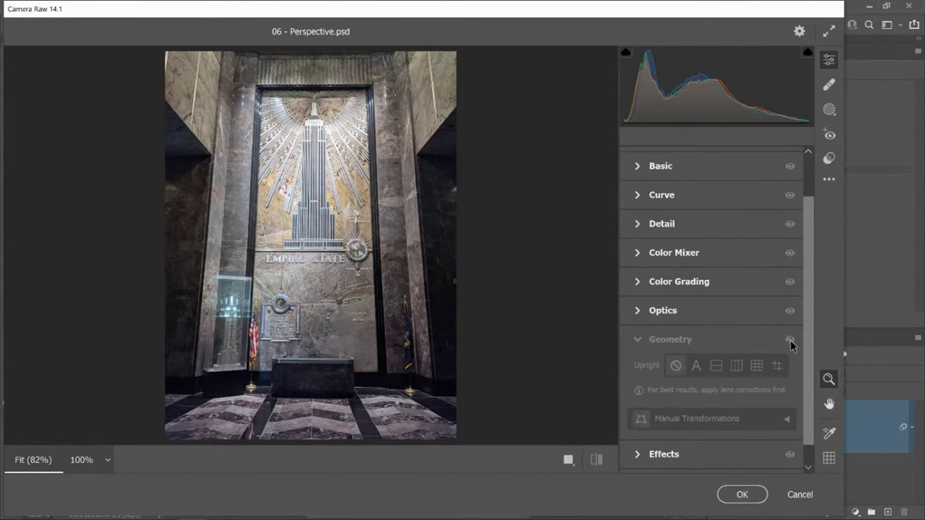
left_click(790, 339)
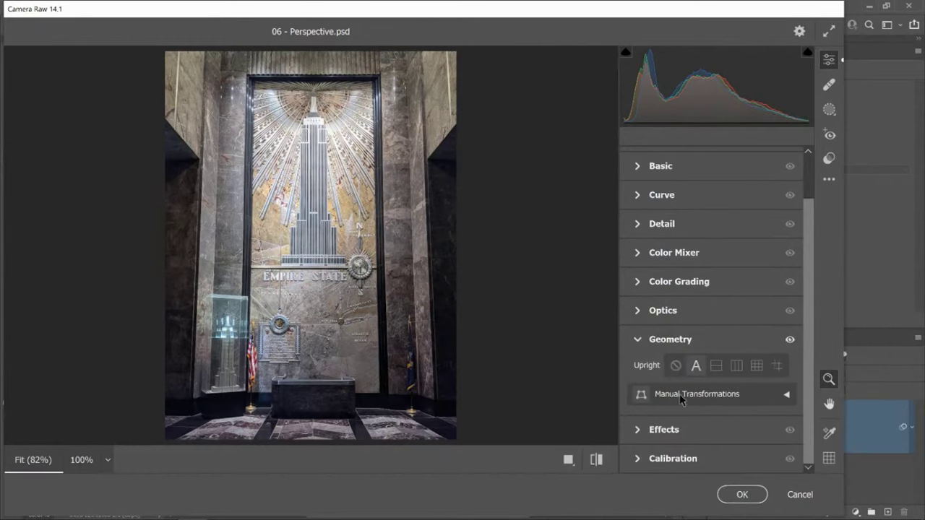
Apply Guided Upright with vertical guides on the door sides and horizontal guides on its top and bottom.
left_click(777, 365)
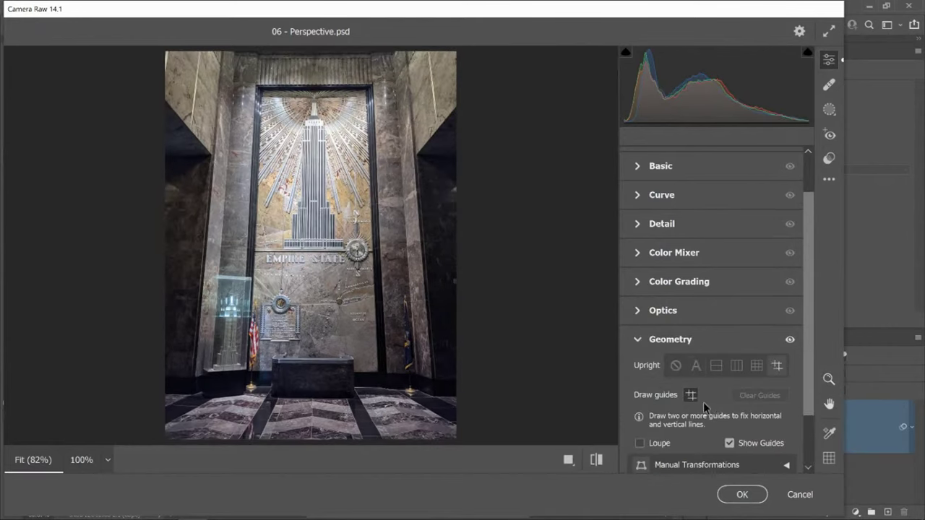
scroll(705, 407, "down", 1)
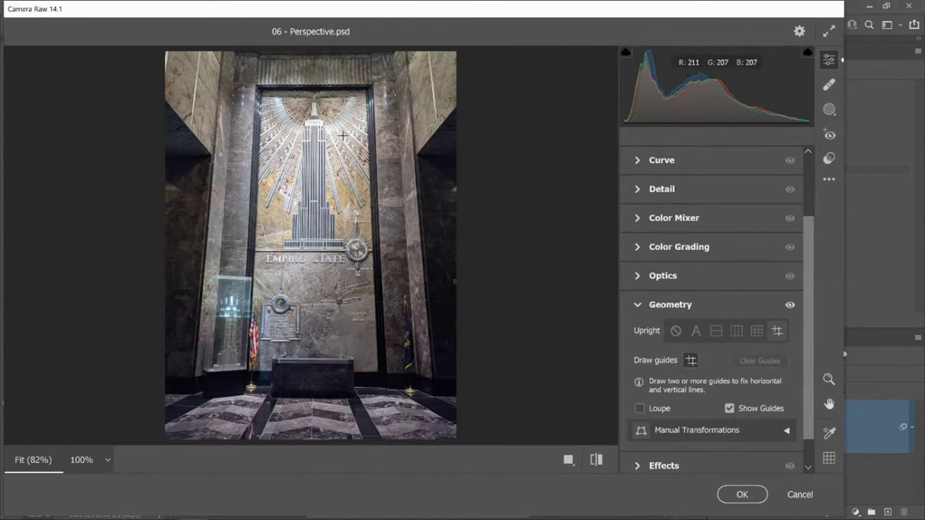
left_click_drag(375, 87, 393, 295)
key("space")
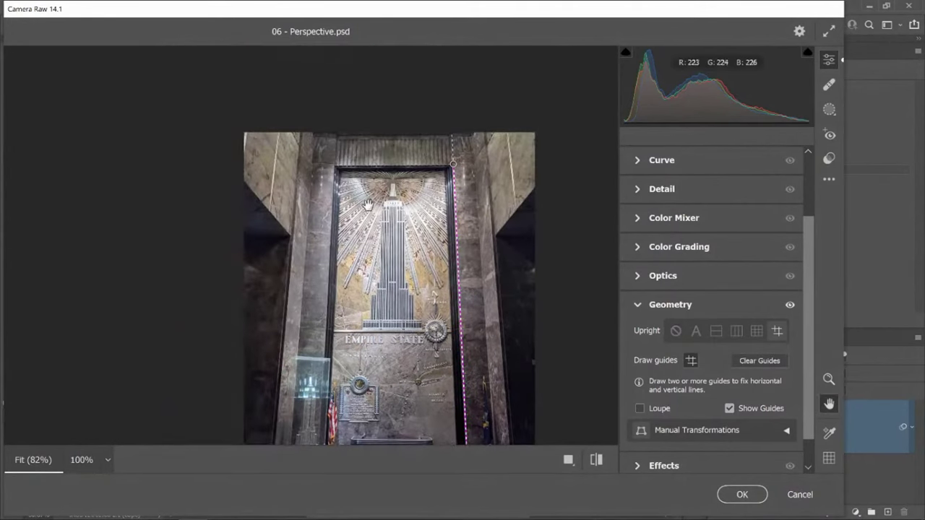
left_click_drag(334, 166, 308, 411)
left_click_drag(398, 289, 397, 450)
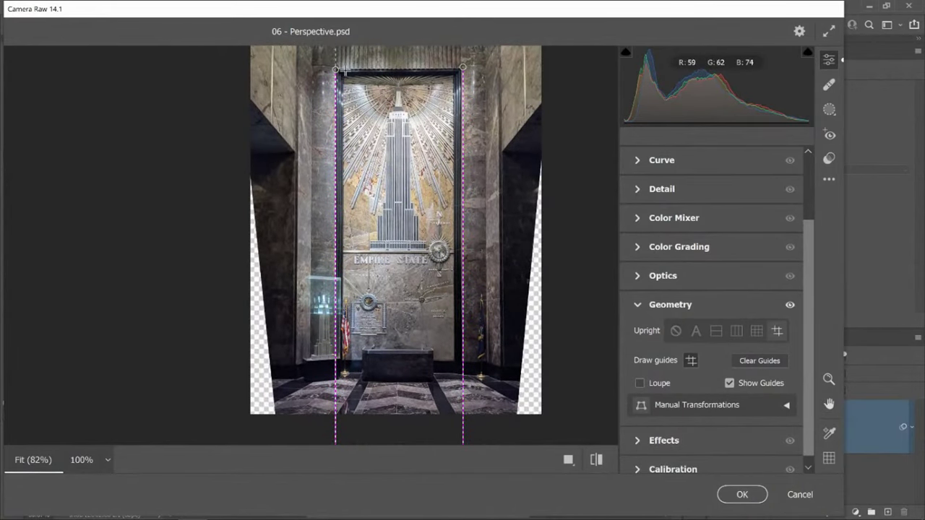
left_click_drag(345, 71, 511, 68)
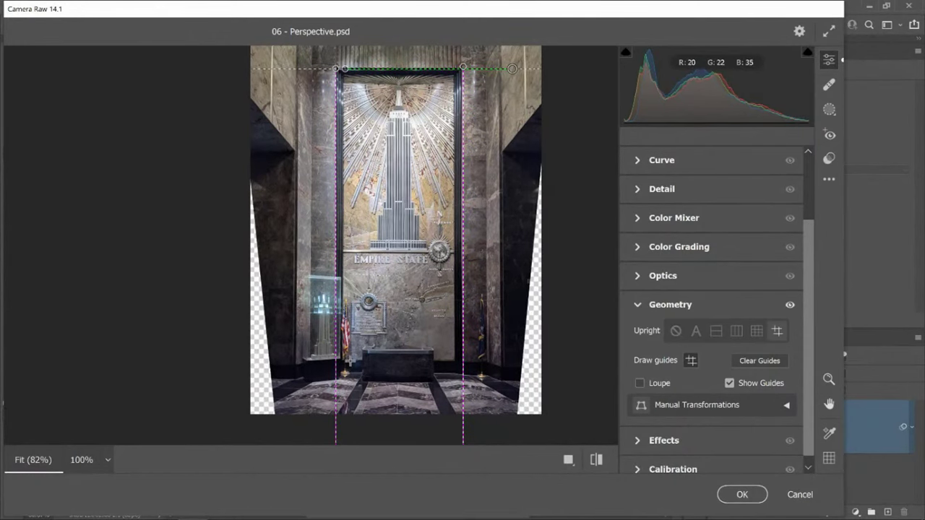
left_click_drag(349, 360, 490, 361)
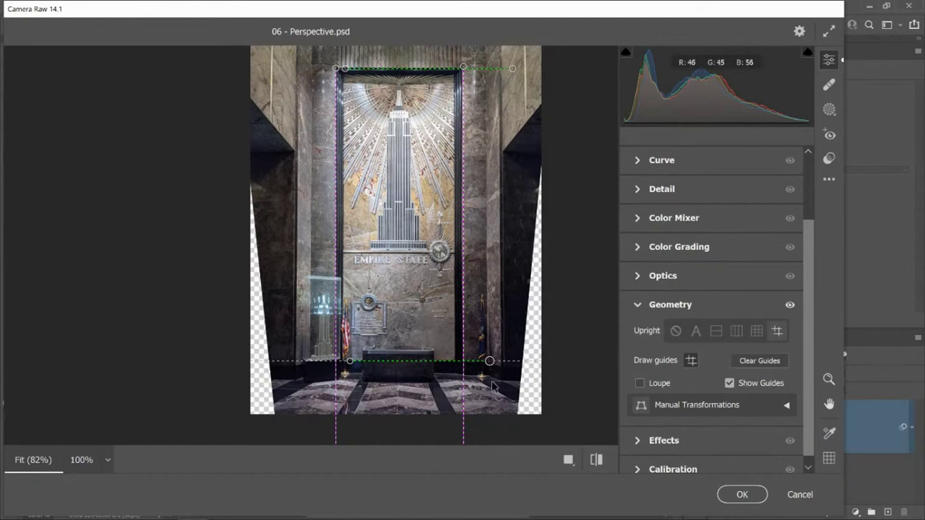
left_click(596, 460)
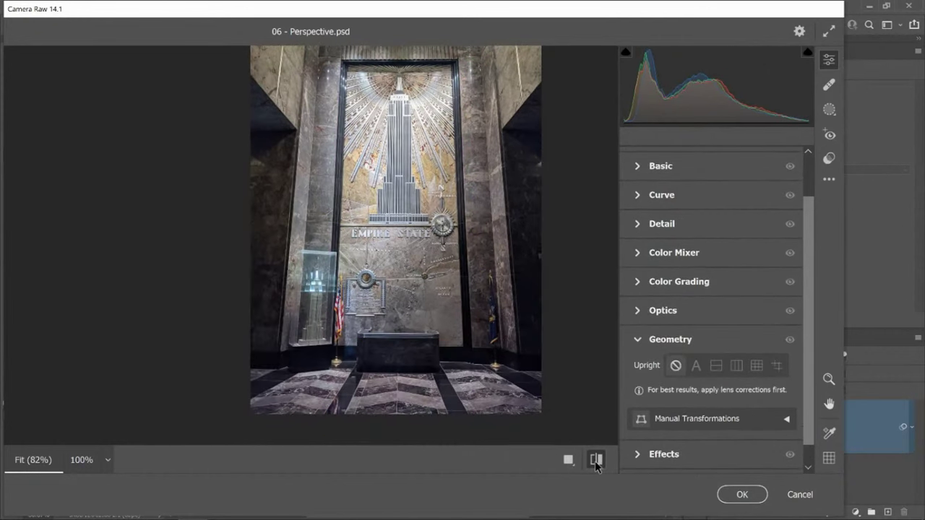
left_click(596, 461)
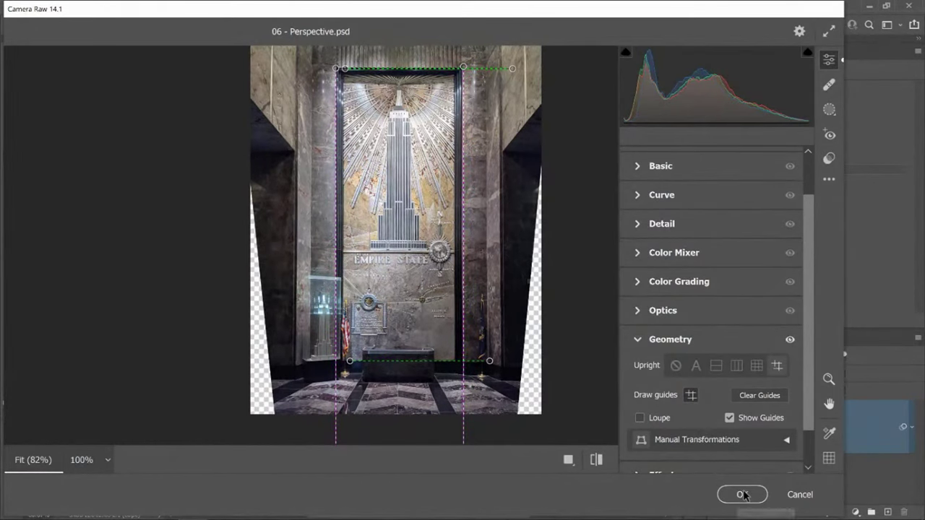
scroll(722, 402, "down", 1)
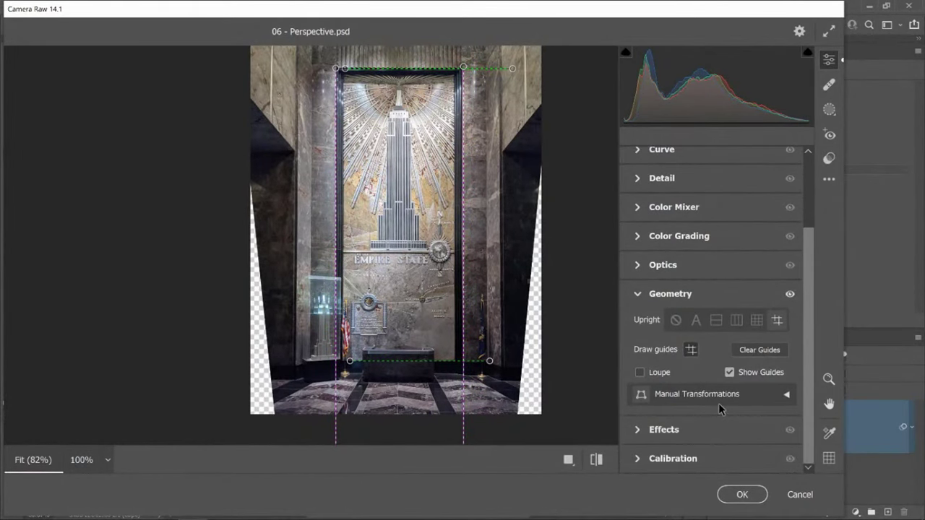
In Manual Transformations, scale the lobby photo to 125 and set Offset X to -0.9 to fill the empty corners.
left_click(789, 395)
left_click_drag(811, 305, 794, 386)
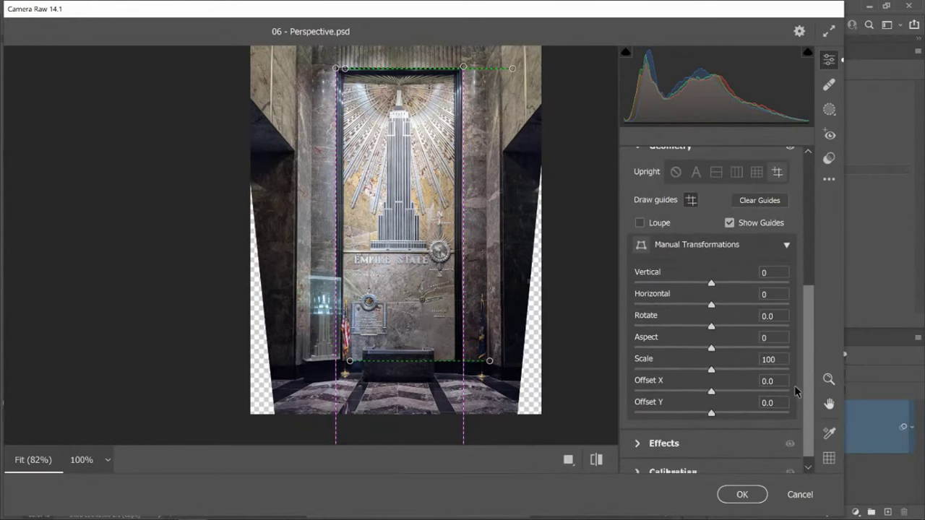
left_click_drag(711, 371, 738, 381)
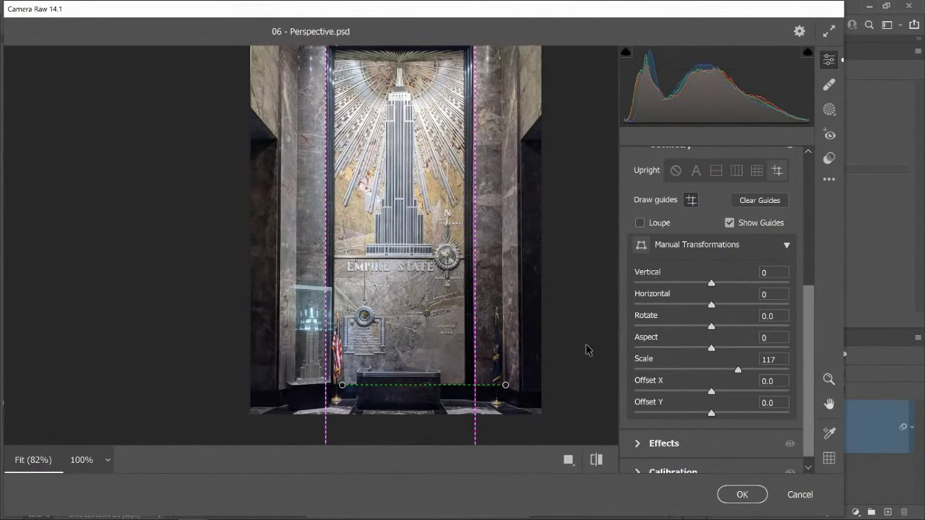
left_click_drag(712, 394, 712, 417)
left_click_drag(738, 376, 711, 391)
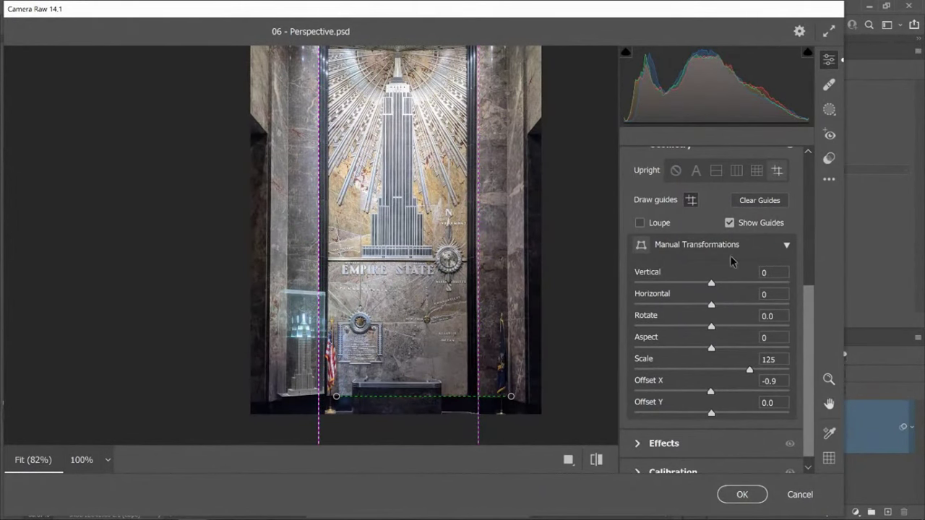
Collapse Geometry and apply a -8 Effects vignette to darken the lobby photo's edges.
left_click(787, 245)
scroll(764, 268, "up", 2)
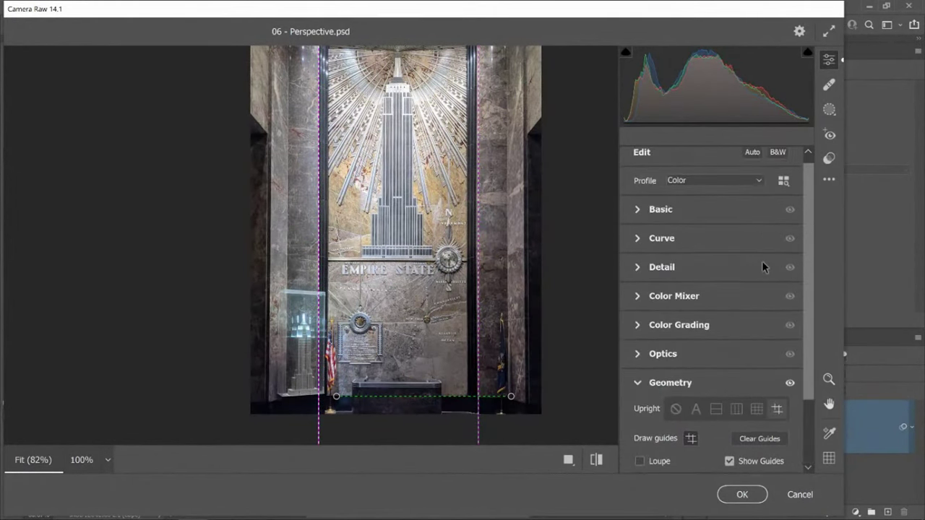
left_click(638, 385)
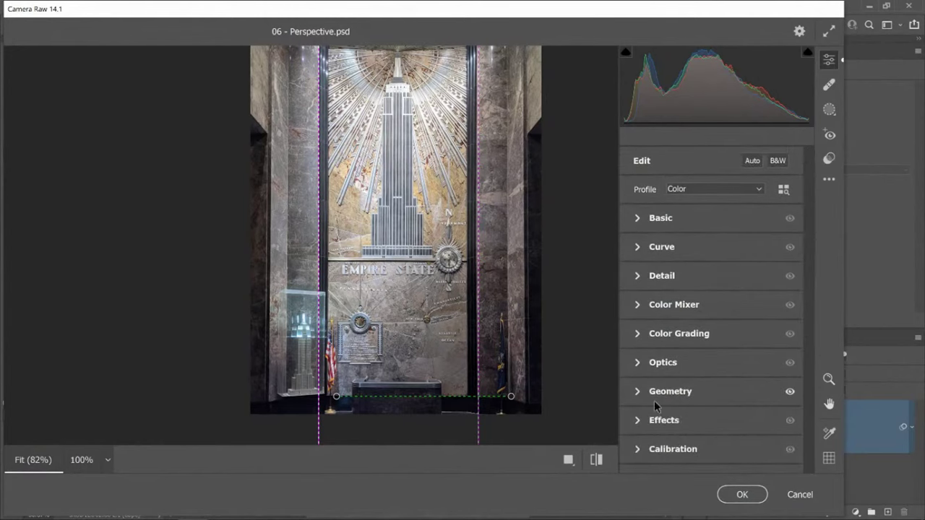
left_click(638, 420)
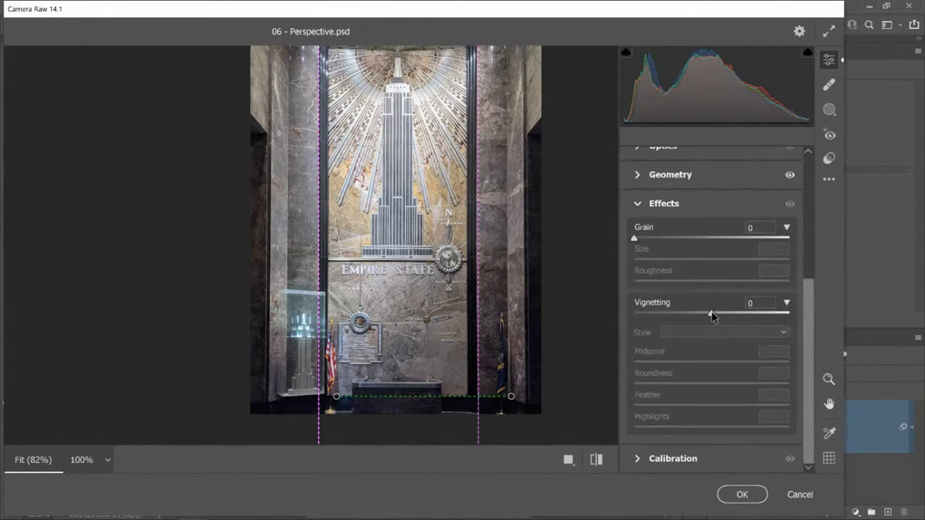
mouse_move(712, 316)
left_mouse_down()
mouse_move(699, 314)
mouse_move(719, 322)
mouse_move(705, 317)
left_mouse_up()
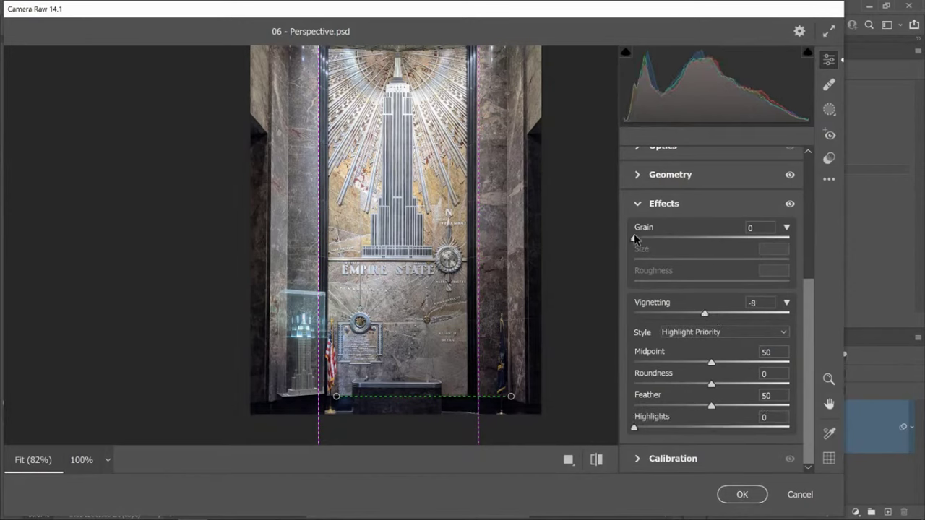
left_click(637, 209)
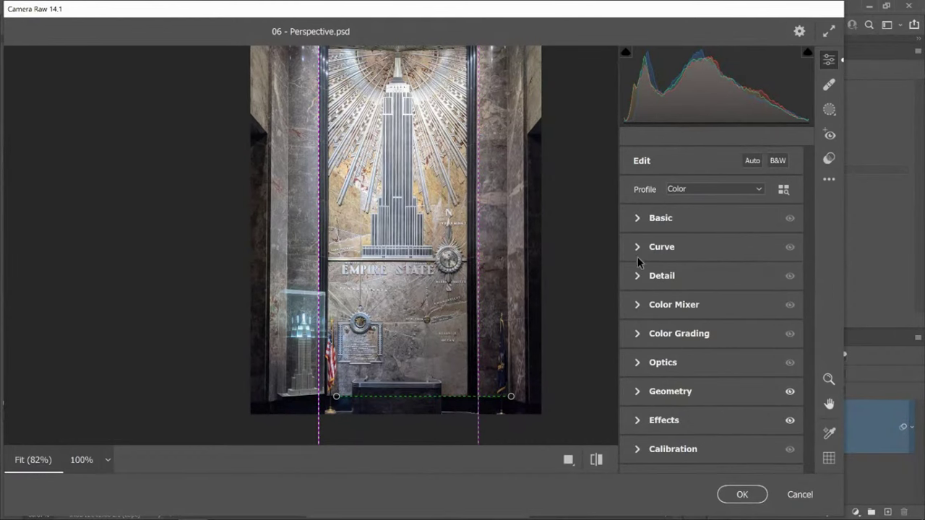
In the Basic panel, set Highlights to -96, Shadows to +53 and Temperature to -7.
left_click(637, 220)
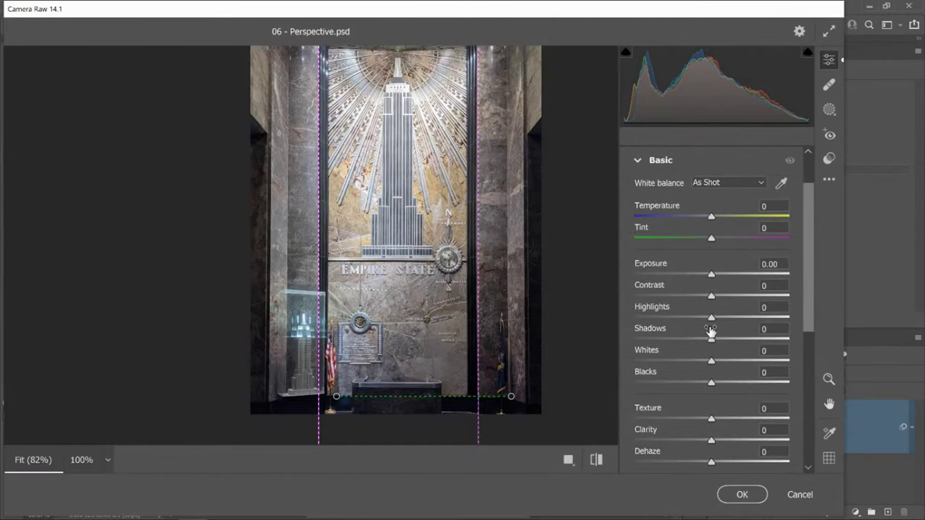
left_click_drag(712, 318, 637, 326)
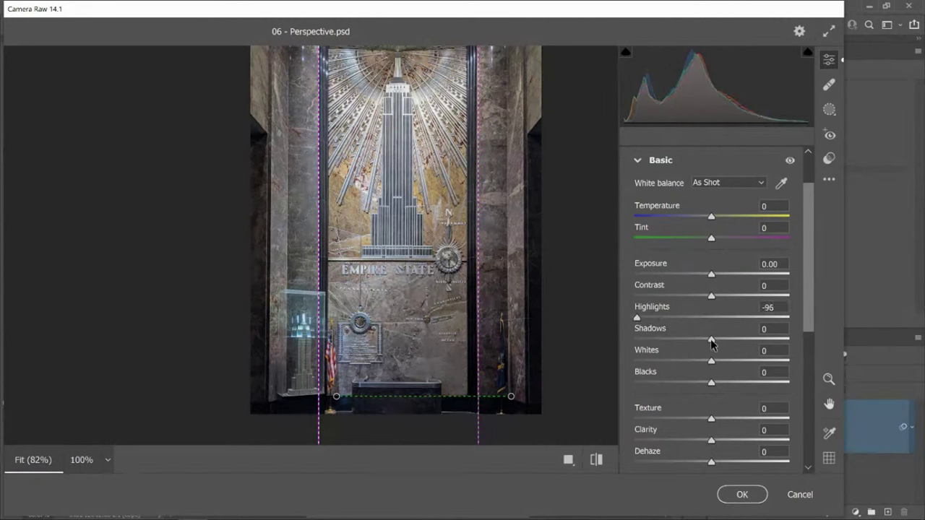
left_click_drag(712, 345, 751, 354)
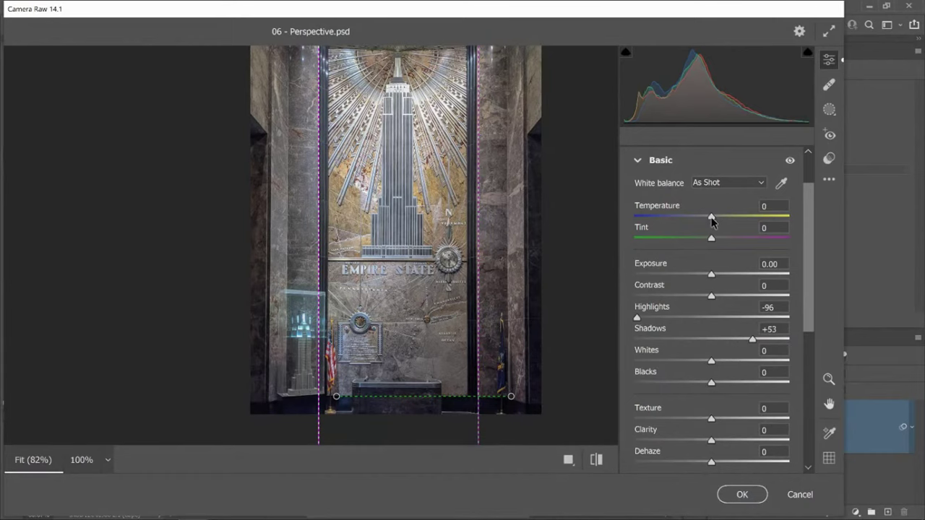
left_click_drag(711, 222, 707, 223)
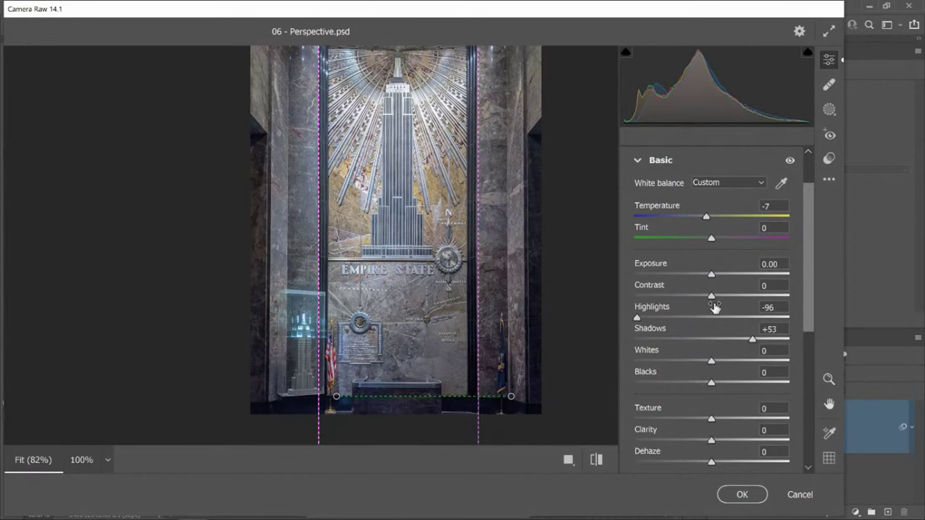
Raise Contrast to +38, Texture to +23, Clarity to +12 and Vibrance to +13.
left_click_drag(709, 301, 740, 302)
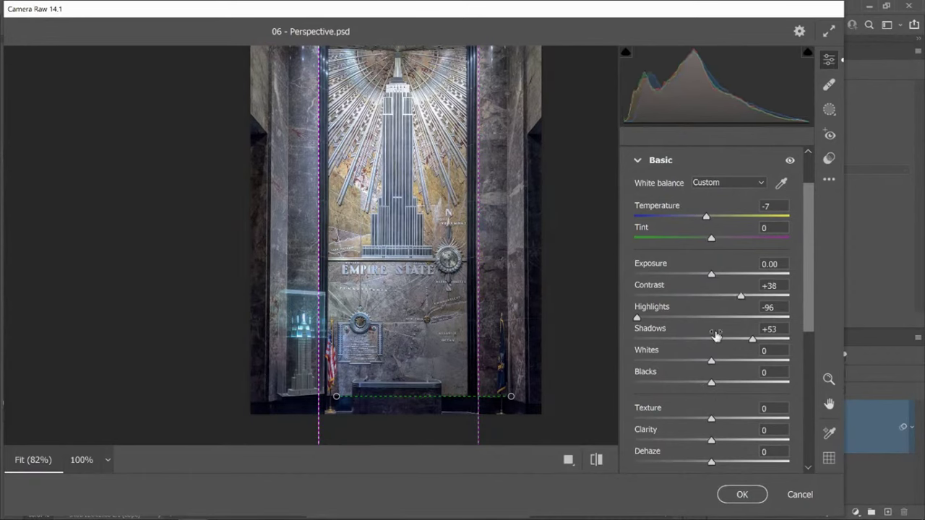
left_click_drag(711, 422, 721, 446)
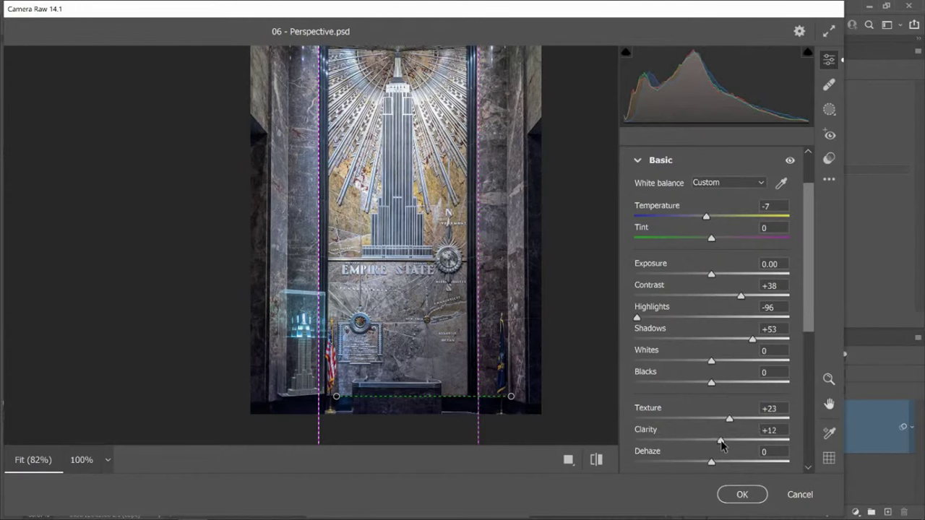
scroll(693, 396, "down", 3)
mouse_move(711, 394)
left_mouse_down()
mouse_move(730, 397)
mouse_move(719, 396)
left_mouse_up()
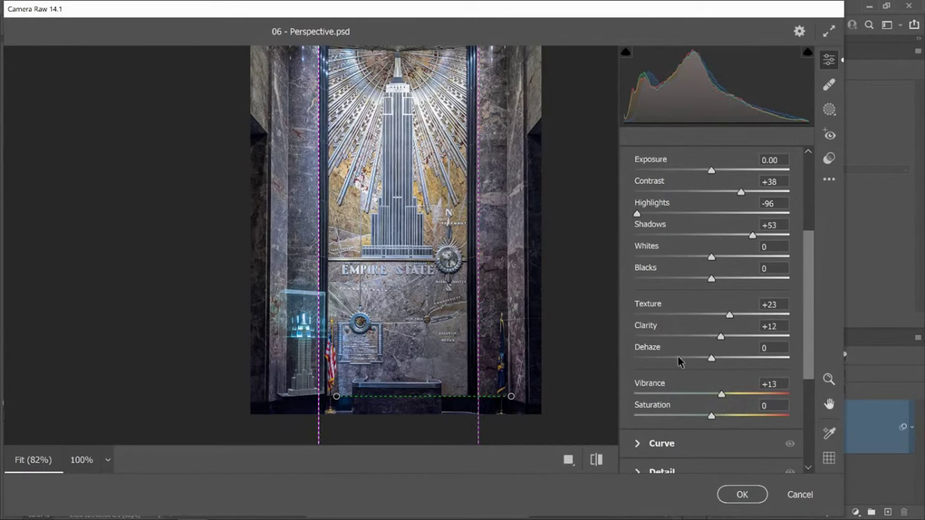
left_click_drag(808, 361, 805, 447)
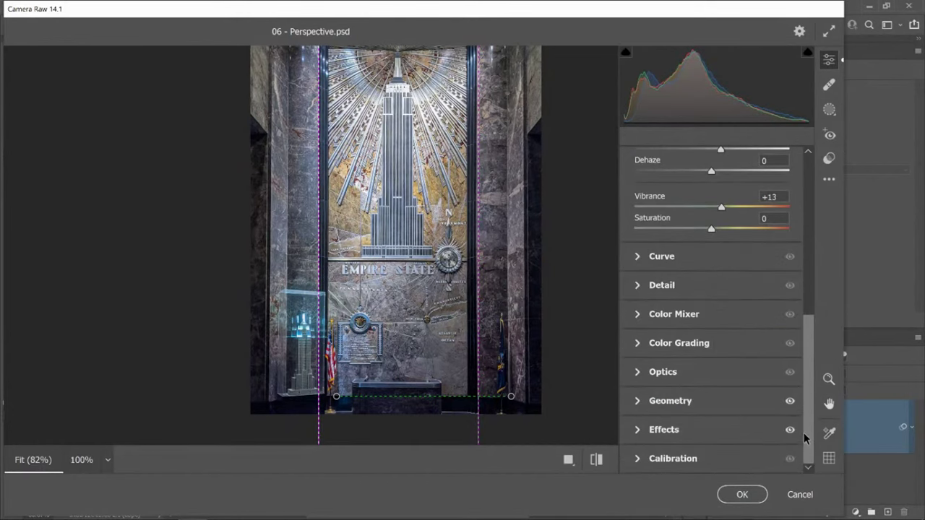
Grade the shadows blue and the highlights orange (H 36, S 36), then confirm the Camera Raw edits with OK.
left_click(677, 344)
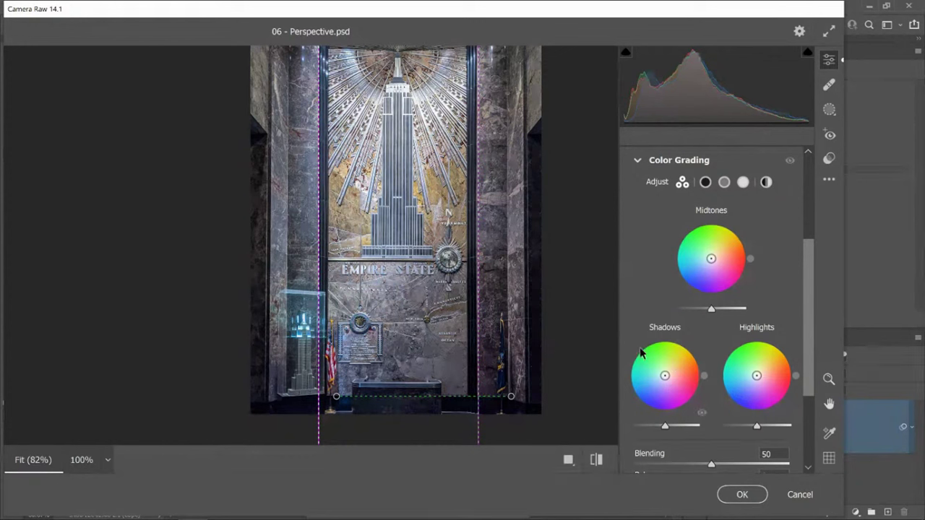
mouse_move(663, 385)
left_mouse_down()
mouse_move(633, 426)
mouse_move(663, 378)
left_mouse_up()
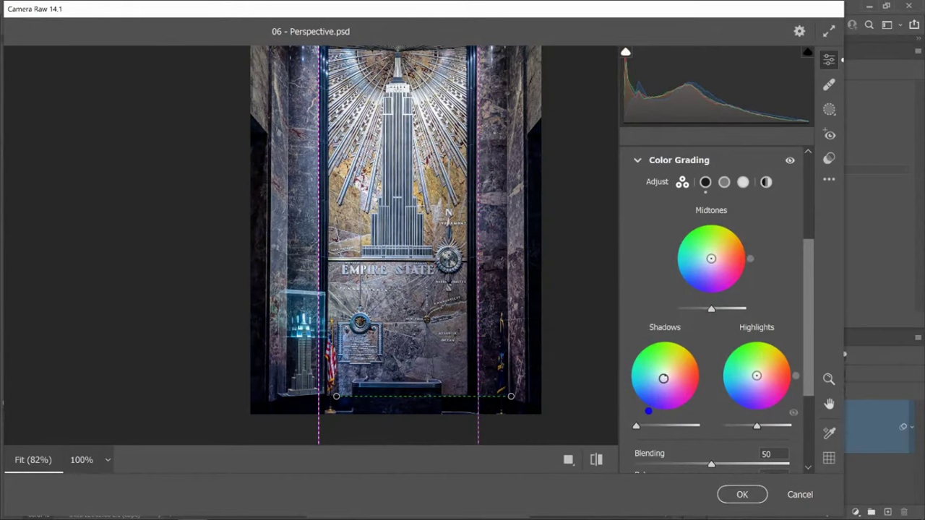
left_click_drag(757, 376, 777, 361)
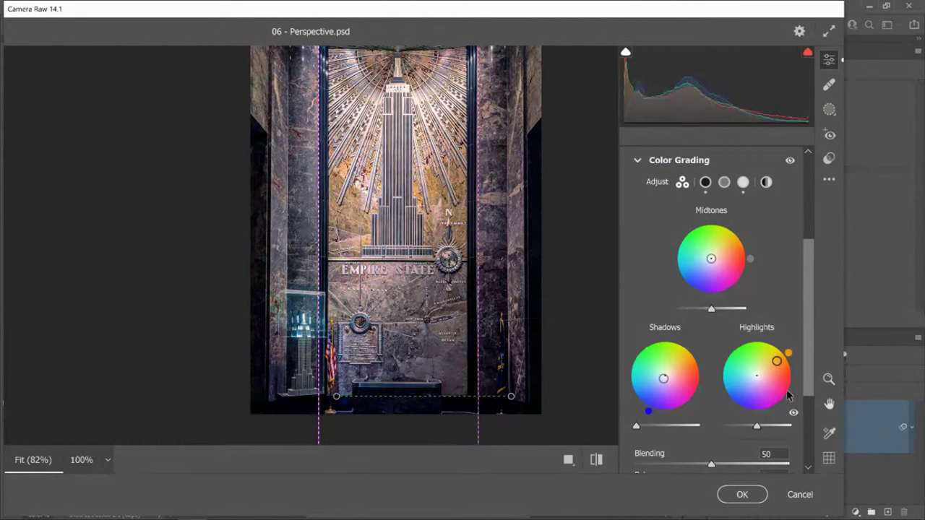
left_click_drag(776, 361, 763, 371)
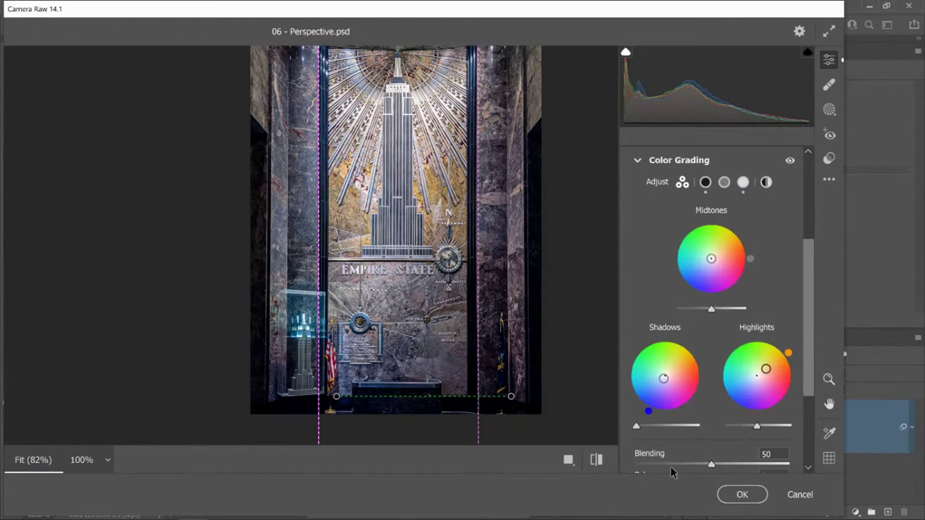
left_click(738, 495)
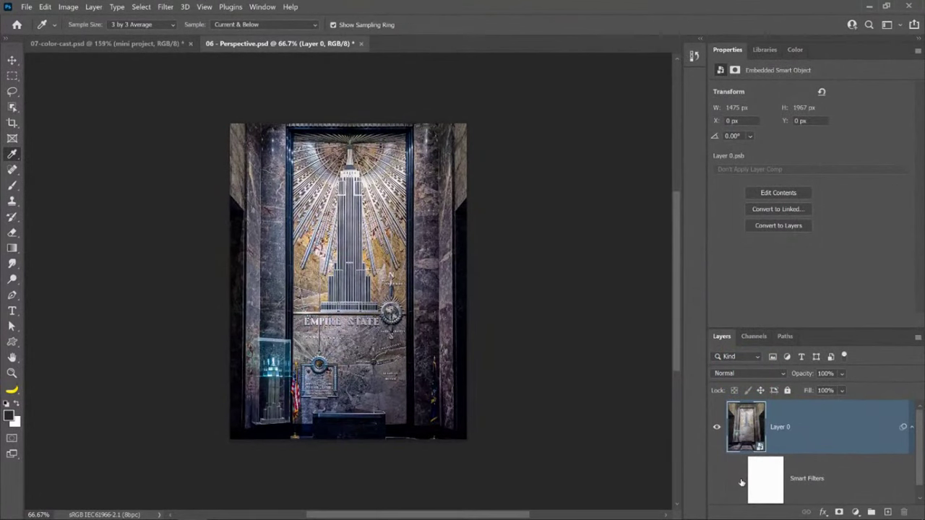
left_click(741, 480)
left_click(741, 480)
left_click(740, 480)
left_click(741, 480)
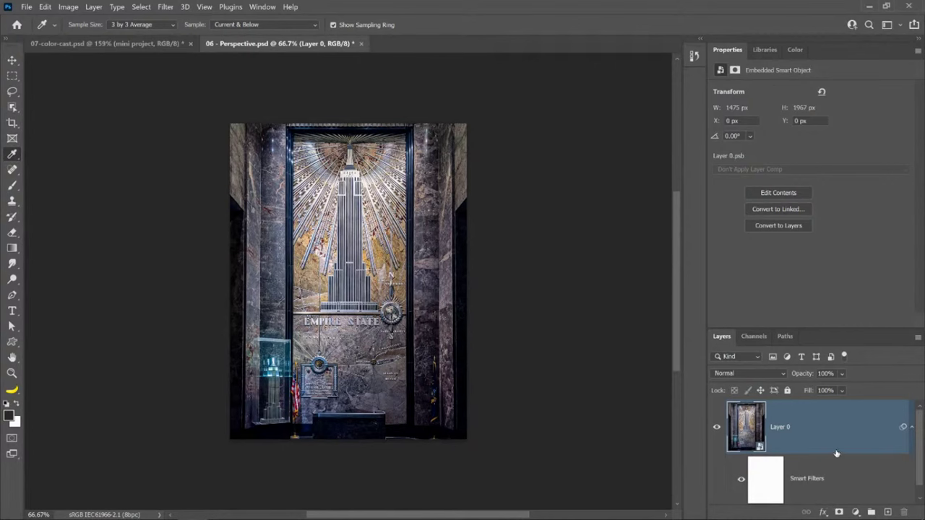
left_click(740, 480)
left_click(741, 480)
Launch Adobe Lightroom from Windows search by typing 'light'.
key("super+s")
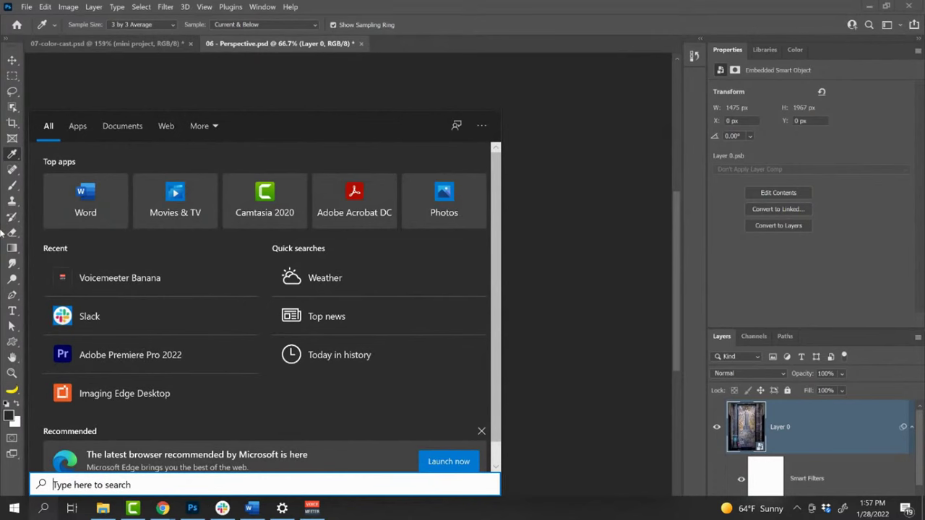
type("light")
key("Return")
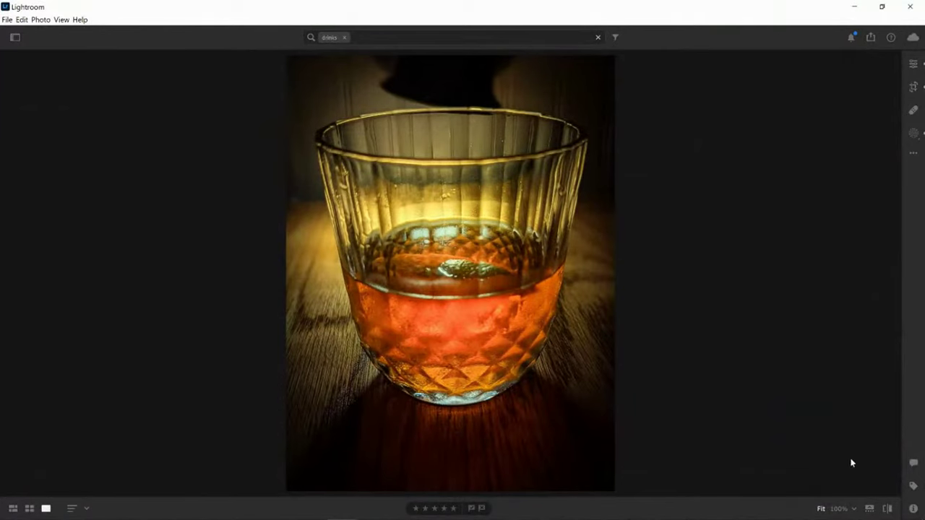
Compare the whisky and cocktail photos against their originals, moving to the next photo each time.
left_click(889, 510)
left_click(888, 509)
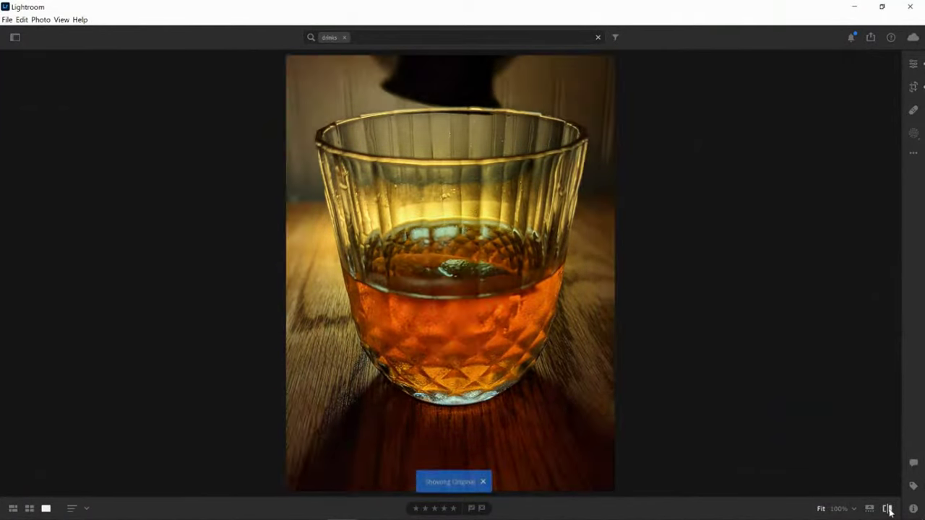
left_click(889, 509)
key("Right")
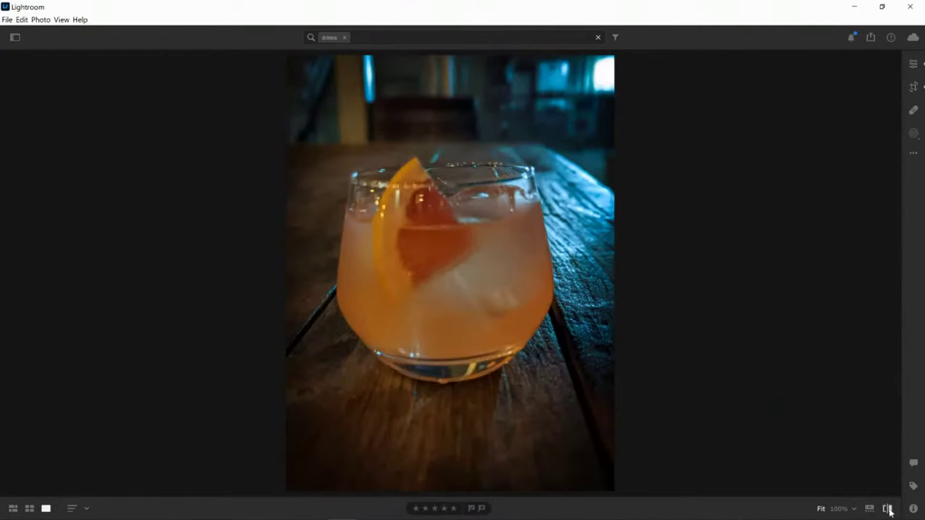
left_click(889, 509)
left_click(888, 509)
left_click(889, 509)
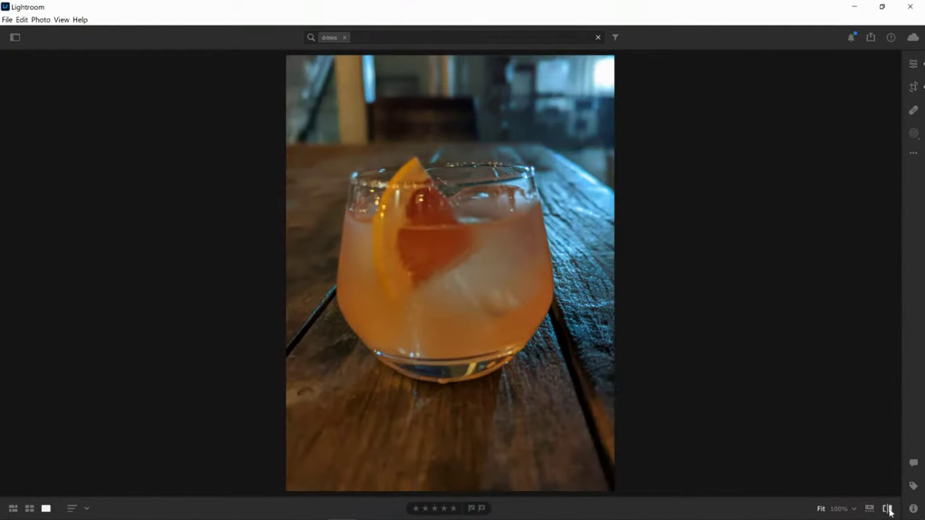
key("Right")
Toggle the red cocktail between original and edited, then advance through the next photos.
left_click(889, 509)
left_click(889, 510)
left_click(888, 510)
left_click(888, 510)
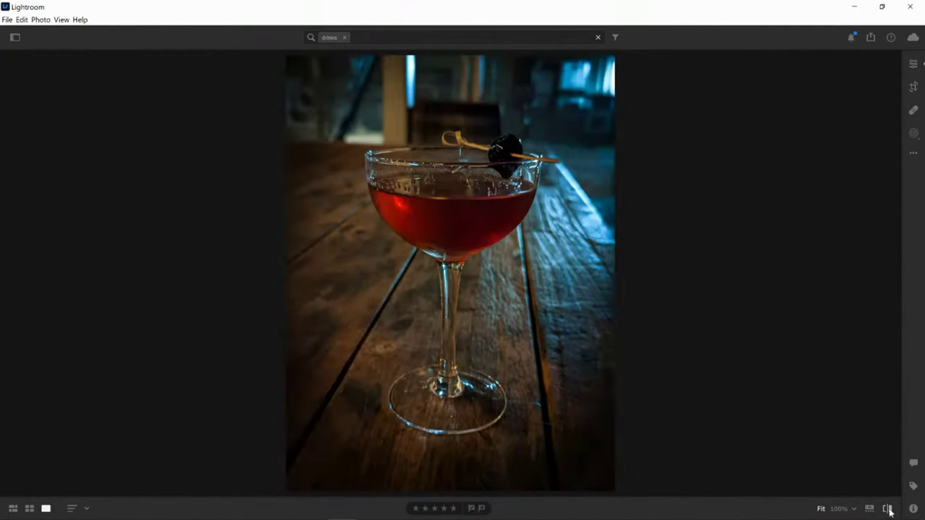
left_click(888, 509)
left_click(888, 509)
key("Right")
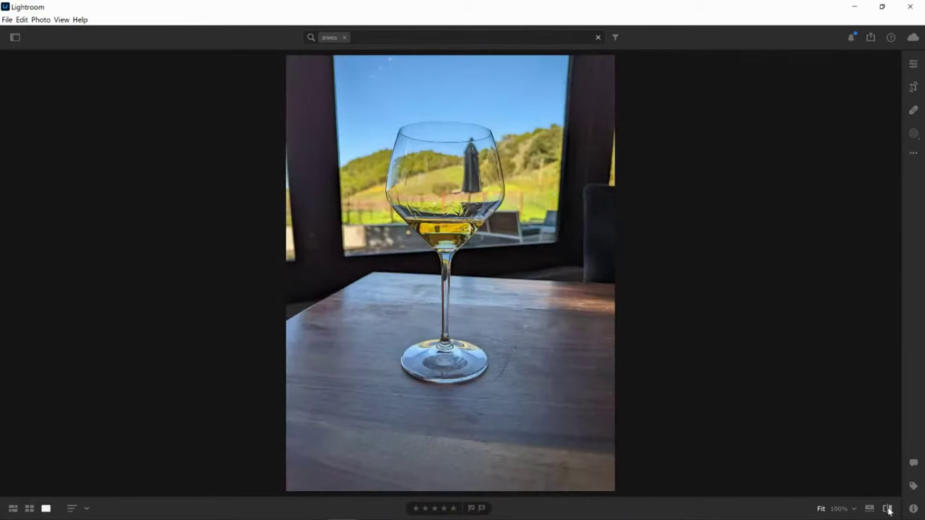
key("Right")
key("Right")
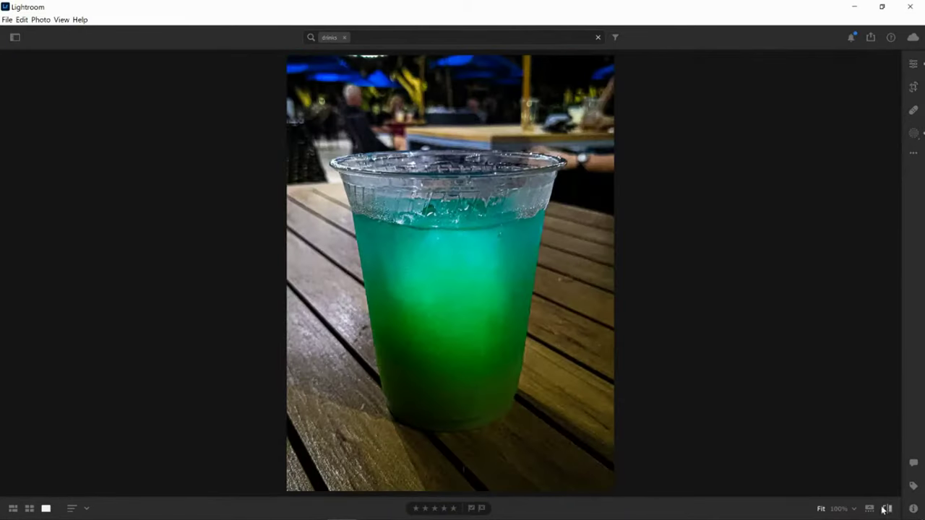
key("Right")
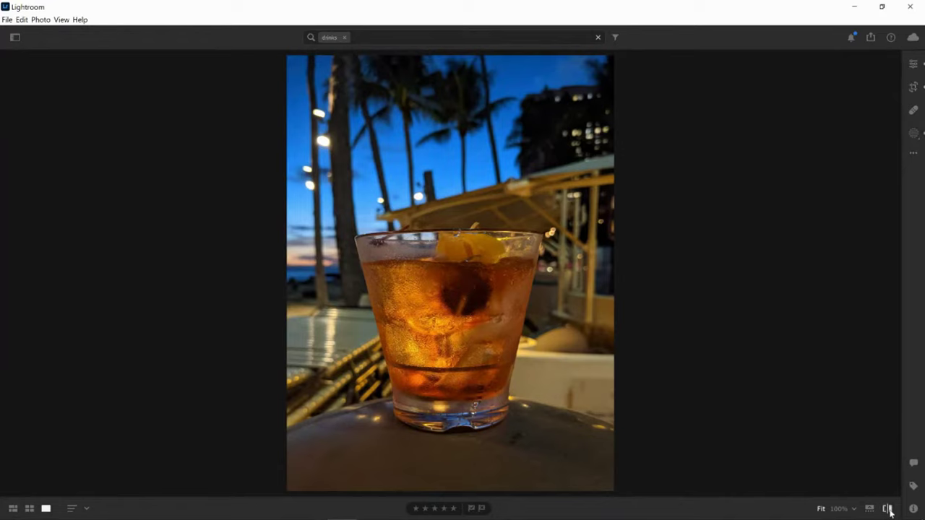
Compare the amber cocktail with its original, then move on to the whiskey-glass photo.
left_click(888, 510)
left_click(888, 509)
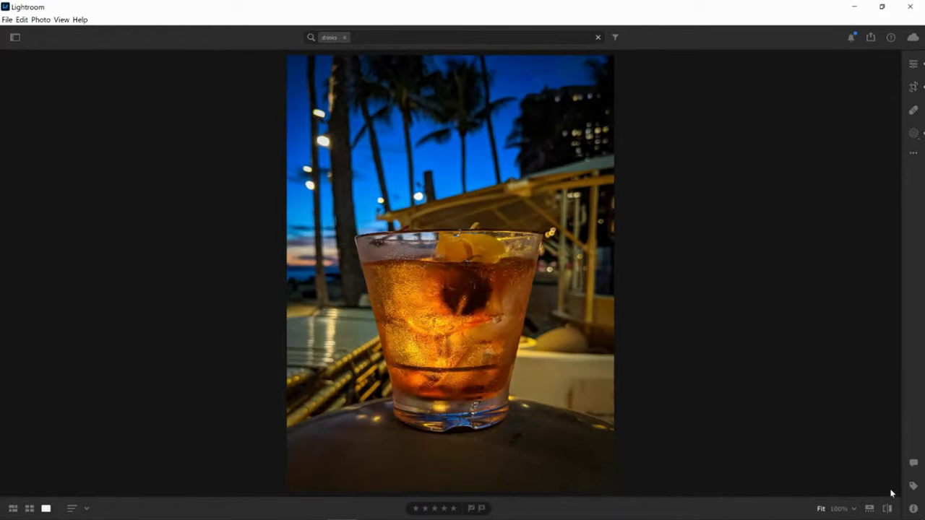
left_click(888, 510)
left_click(888, 509)
key("Left")
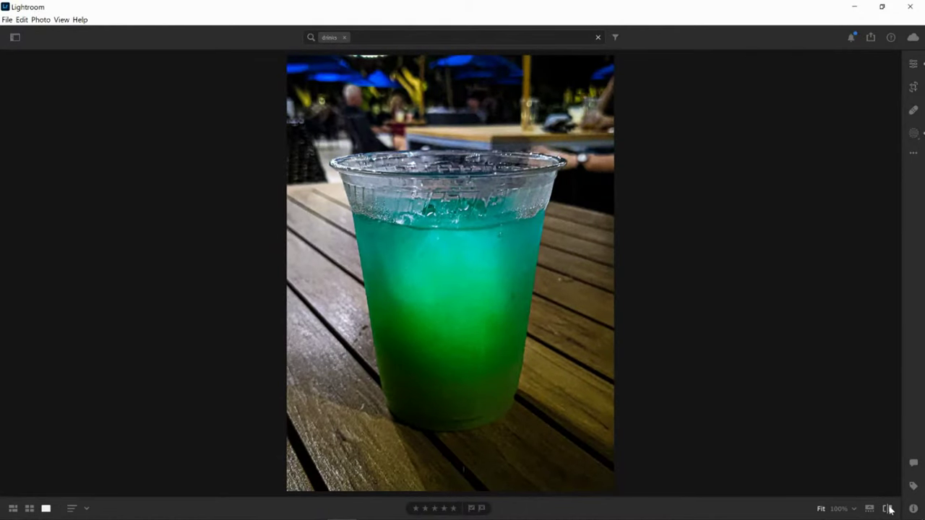
key("Right")
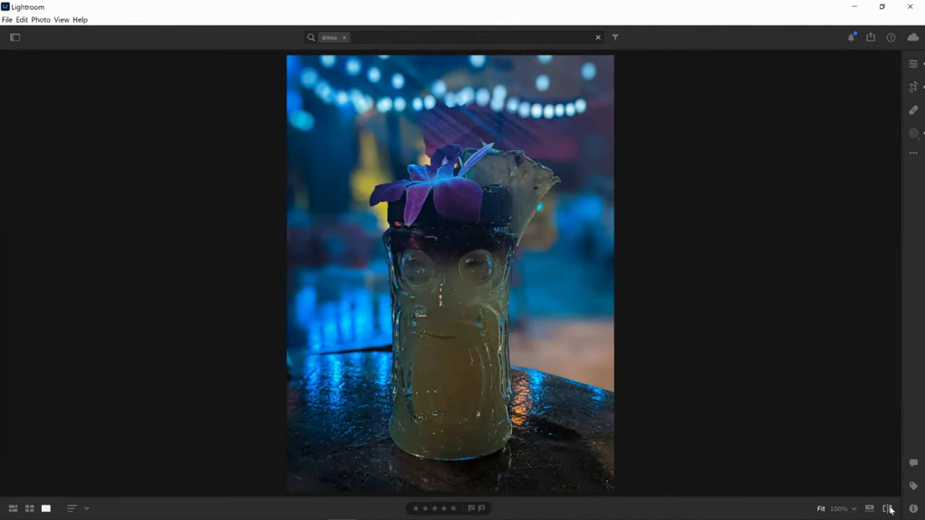
key("Right")
Toggle the whiskey-glass photo between original and edited, ending on the edit, then advance.
left_click(888, 510)
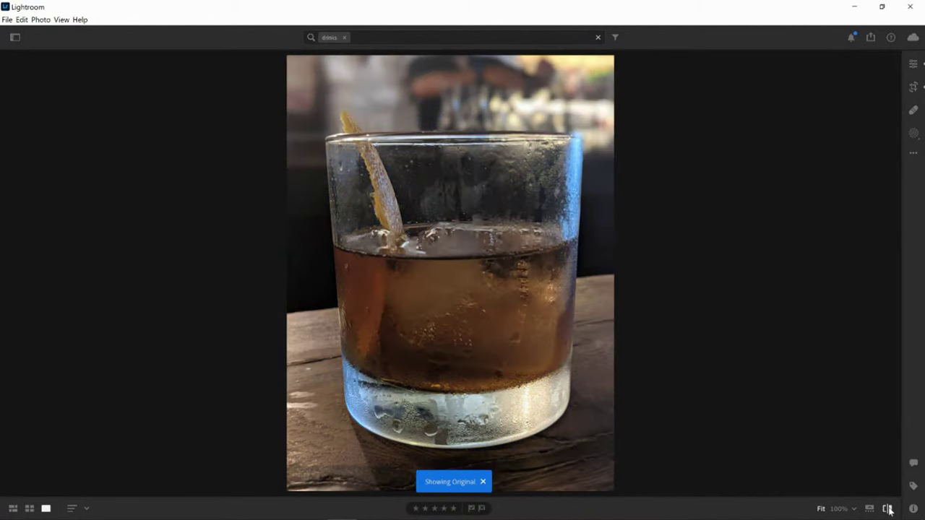
left_click(888, 510)
left_click(888, 509)
left_click(888, 509)
left_click(888, 509)
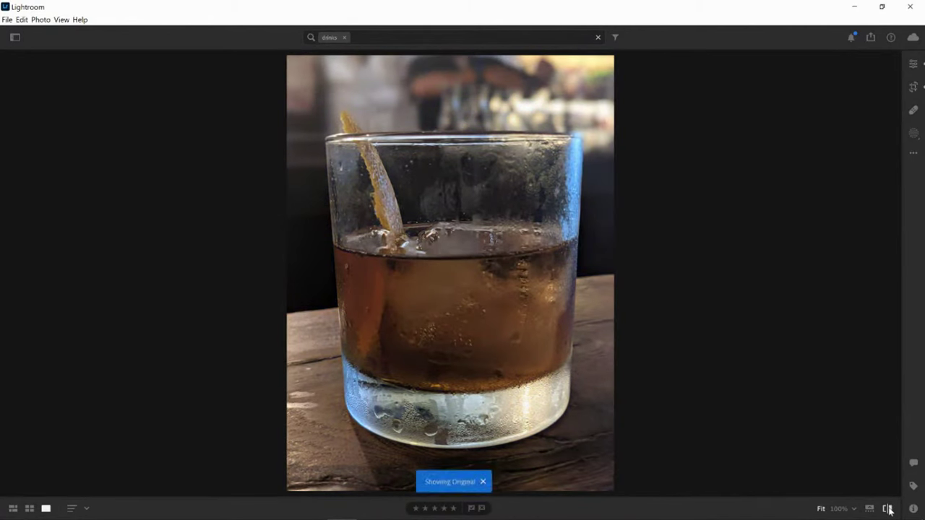
left_click(888, 510)
left_click(888, 509)
left_click(889, 509)
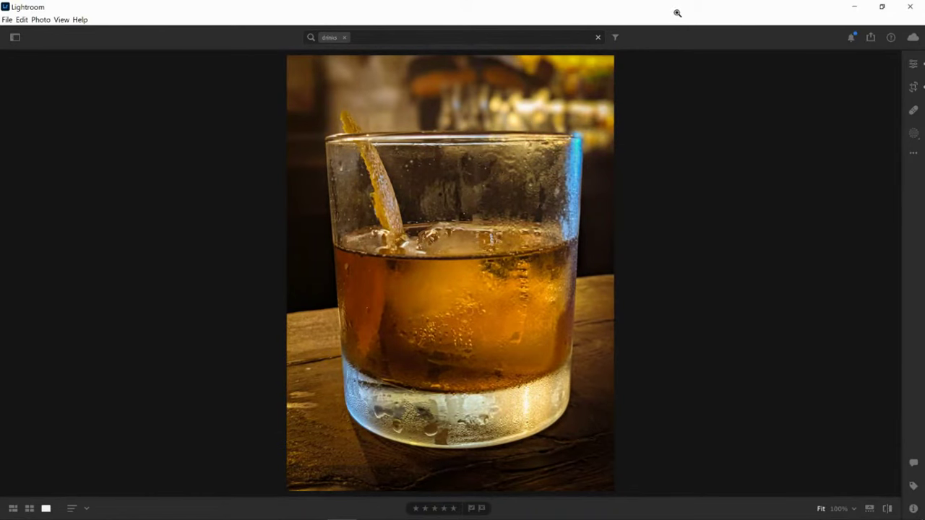
key("Right")
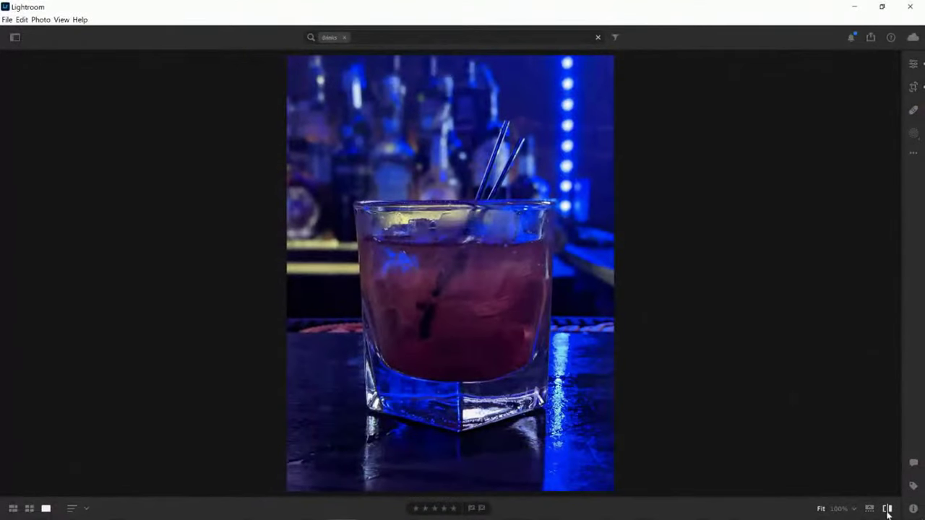
Toggle the purple cocktail photo between its dull original and vibrant edit, ending on the edit.
left_click(888, 509)
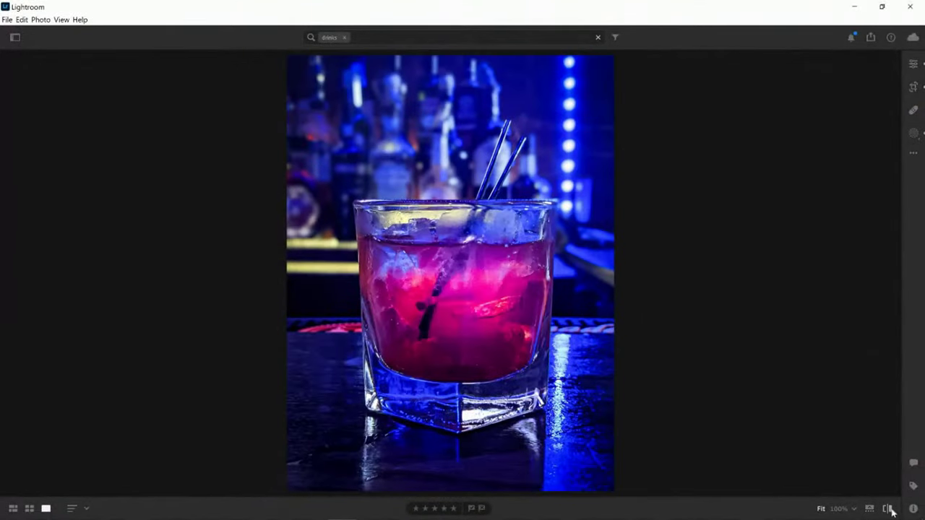
left_click(888, 509)
left_click(888, 508)
left_click(888, 509)
left_click(888, 508)
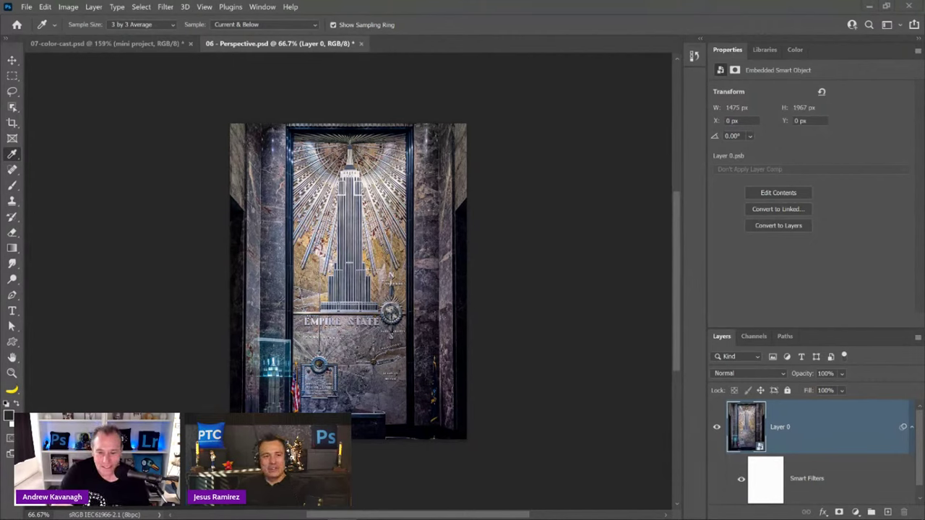
Fit the current image to the window, then open cast-shadow.psd from the Home screen's recent files.
double_click(11, 357)
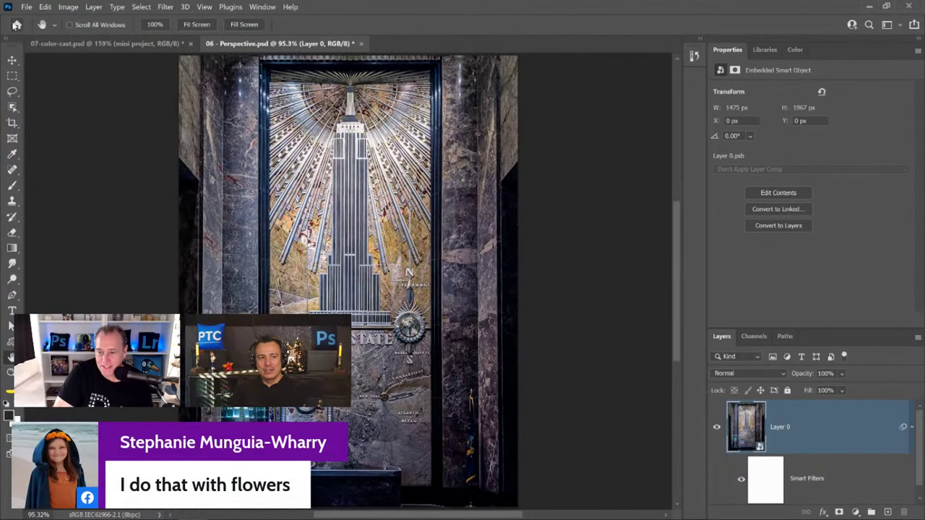
left_click(17, 25)
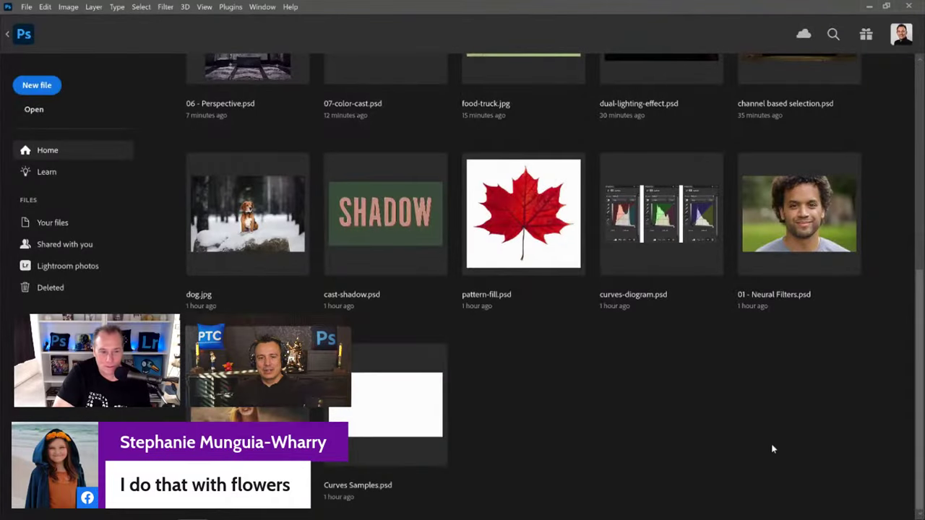
scroll(689, 398, "up", 2)
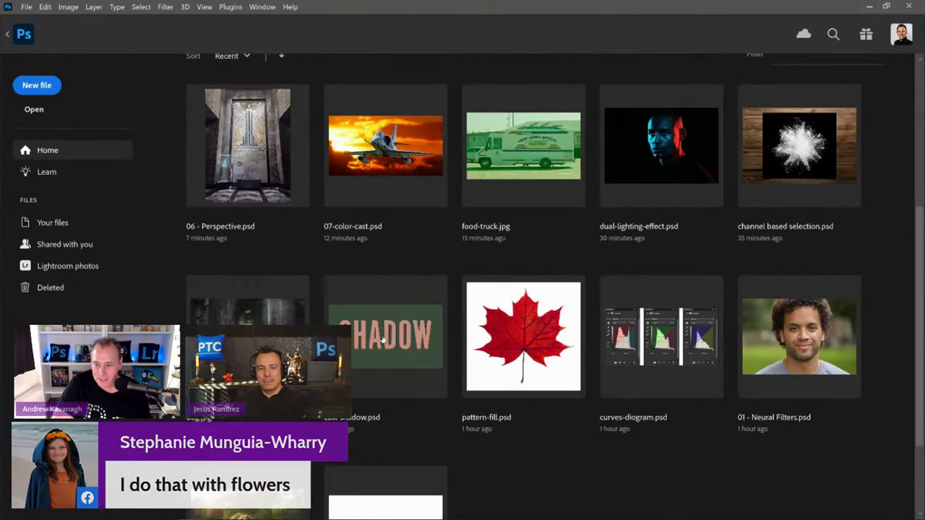
left_click(382, 338)
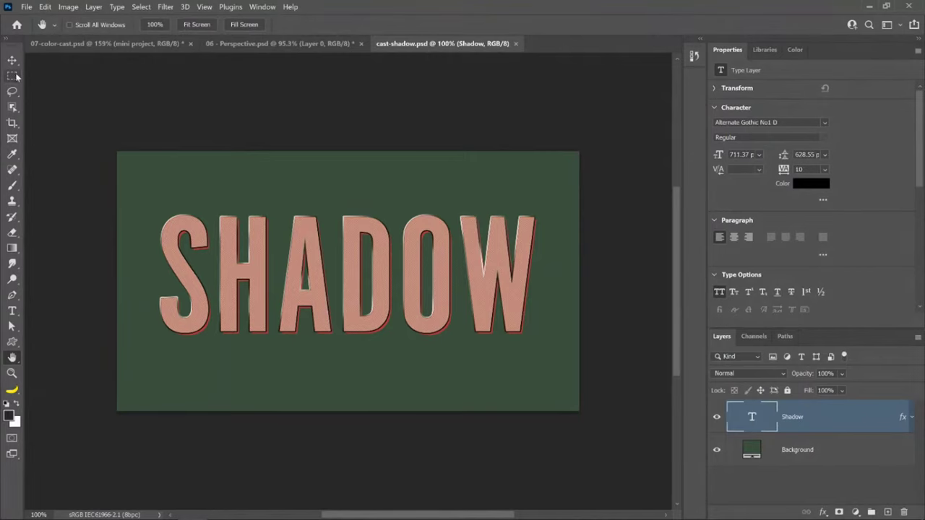
Try a longer, black drop shadow on the SHADOW text layer, then cancel both dialogs.
double_click(11, 358)
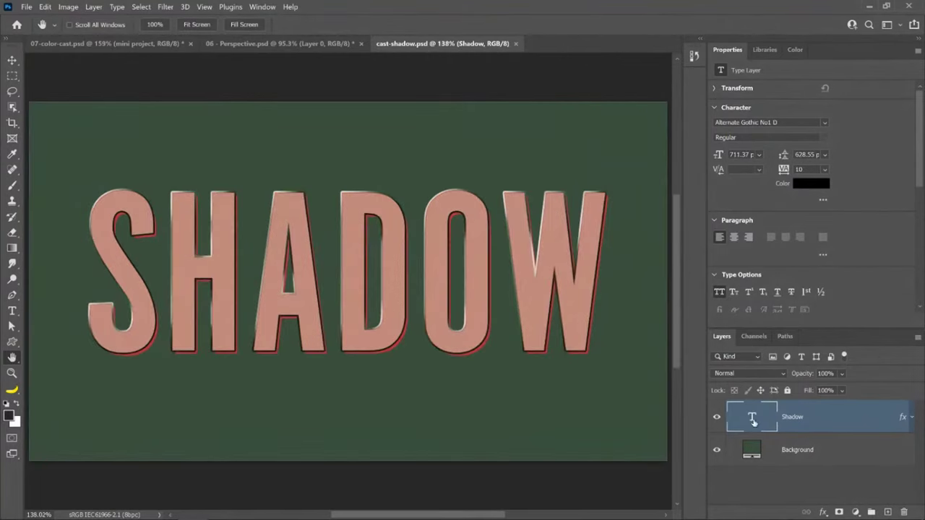
double_click(903, 420)
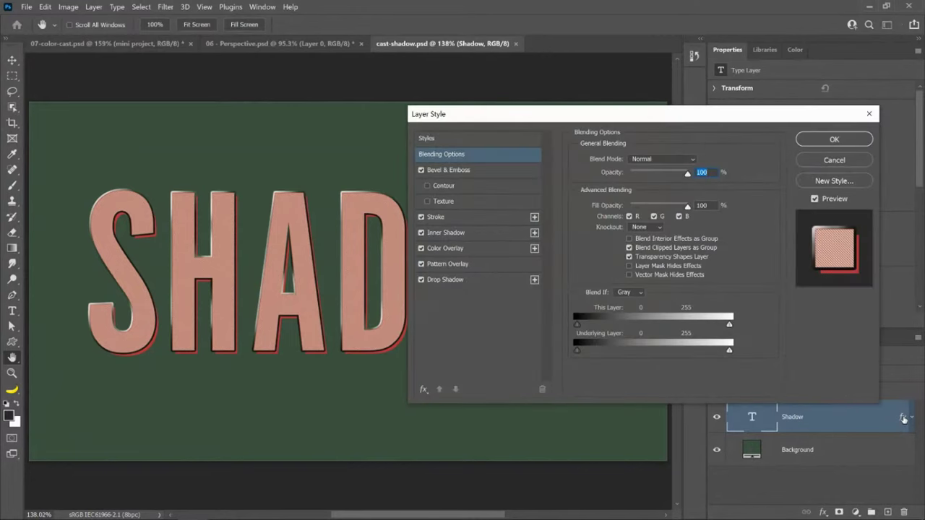
left_click(452, 280)
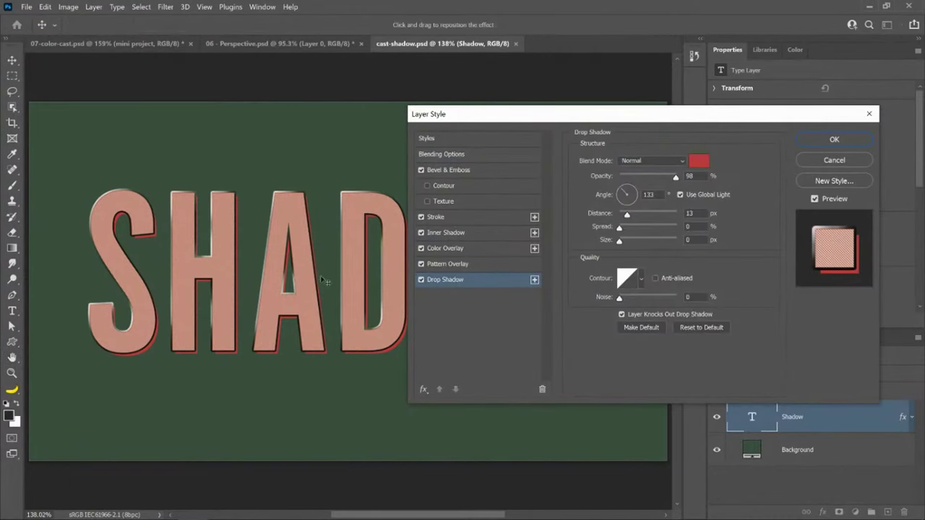
left_click_drag(316, 284, 323, 307)
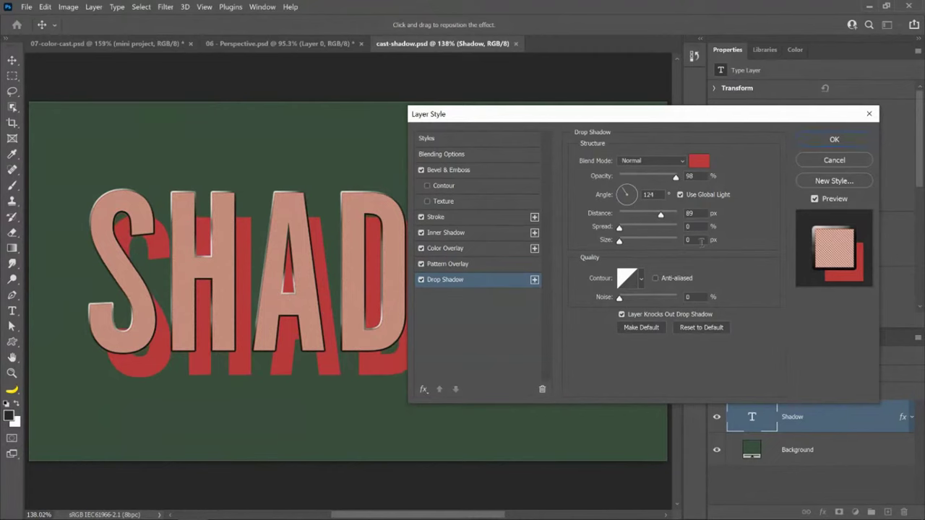
left_click(698, 161)
left_click_drag(509, 261, 433, 311)
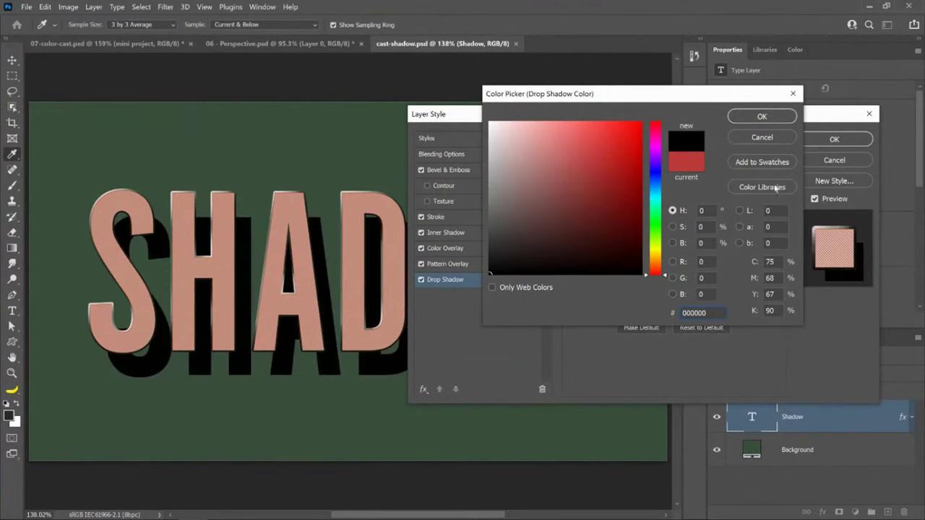
left_click(761, 137)
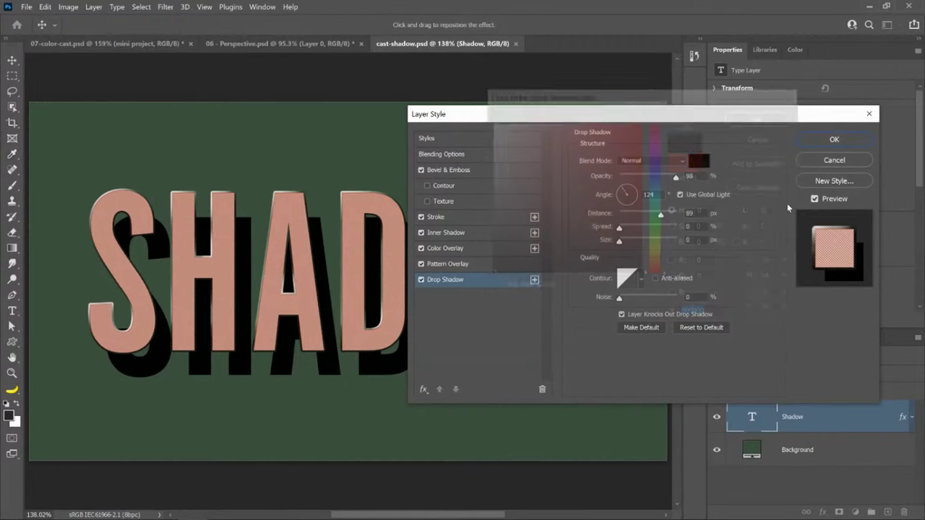
left_click(825, 162)
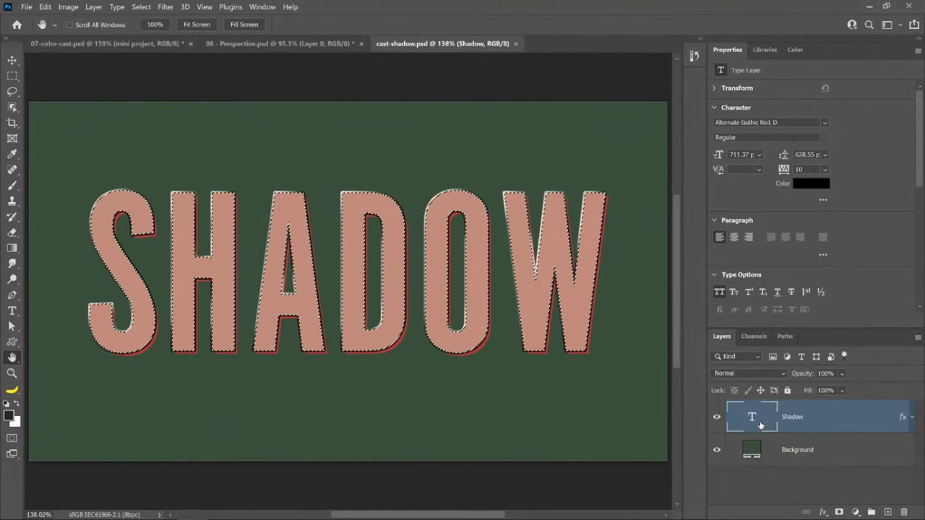
Add a new layer below the text and name it Shadow.
key("alt+bracketleft")
left_click(887, 512)
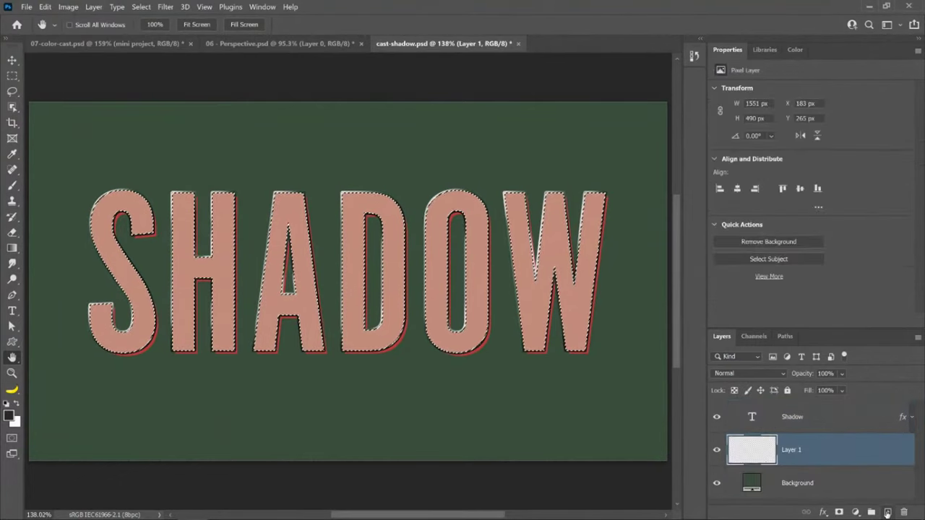
double_click(791, 450)
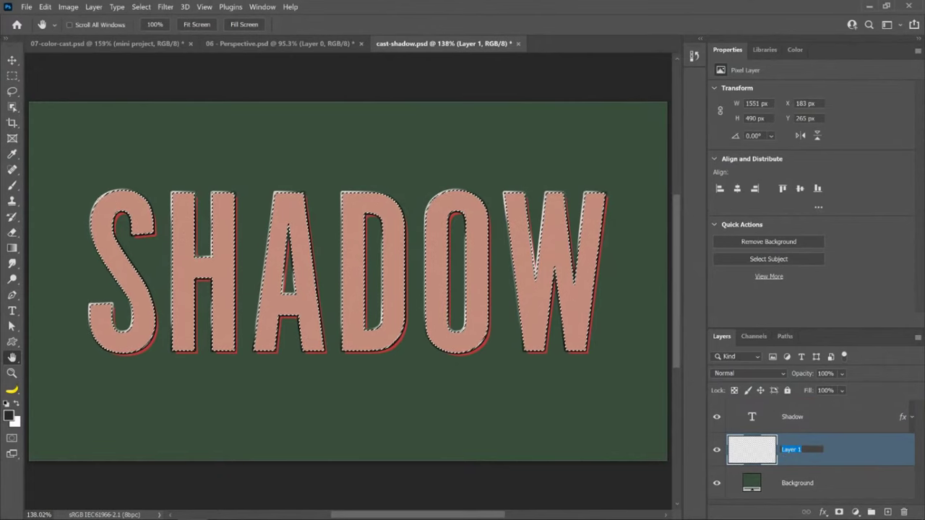
type("Shadow")
key("Return")
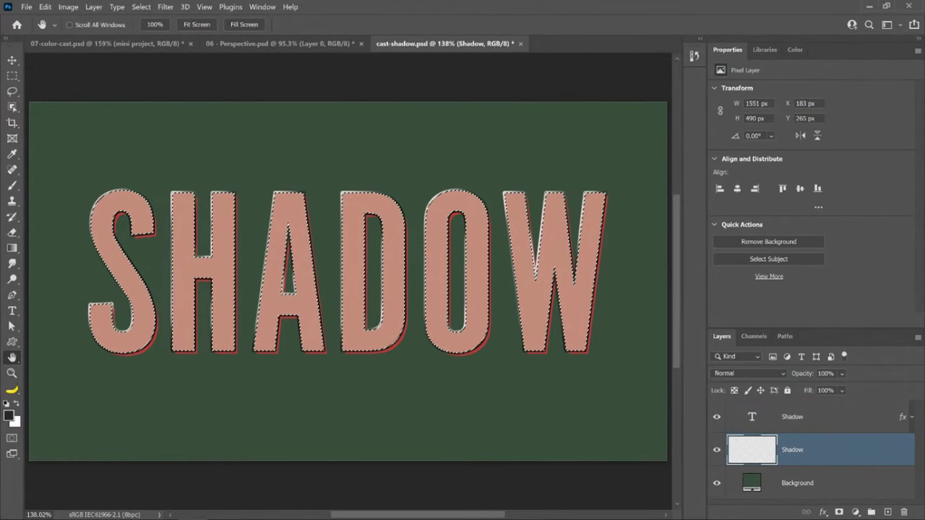
Fill the letter selection with black, deselect, swap the colour swatches, and reload the letter selection.
key("alt+BackSpace")
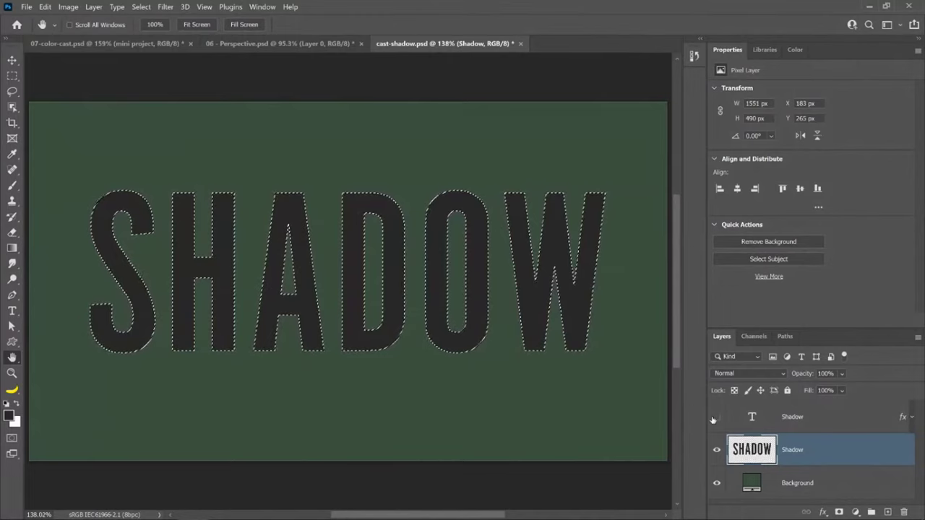
key("ctrl+d")
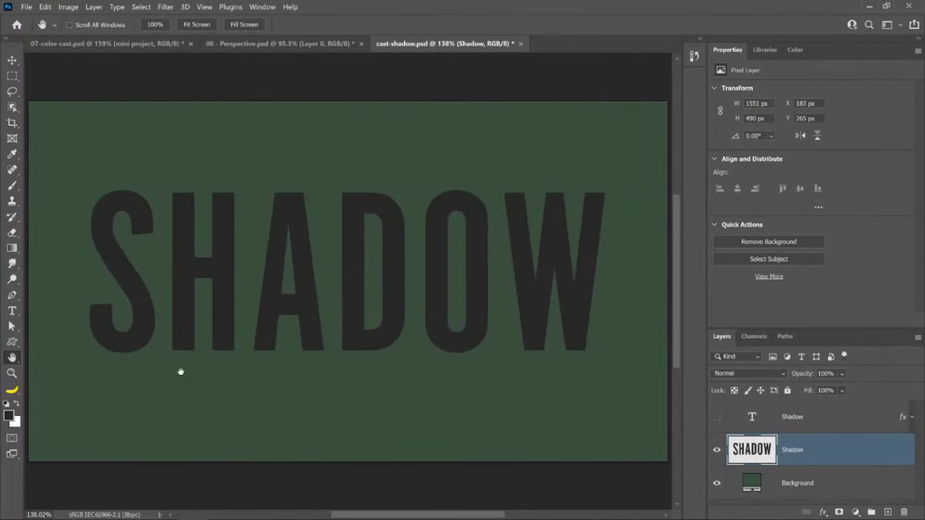
left_click(18, 407)
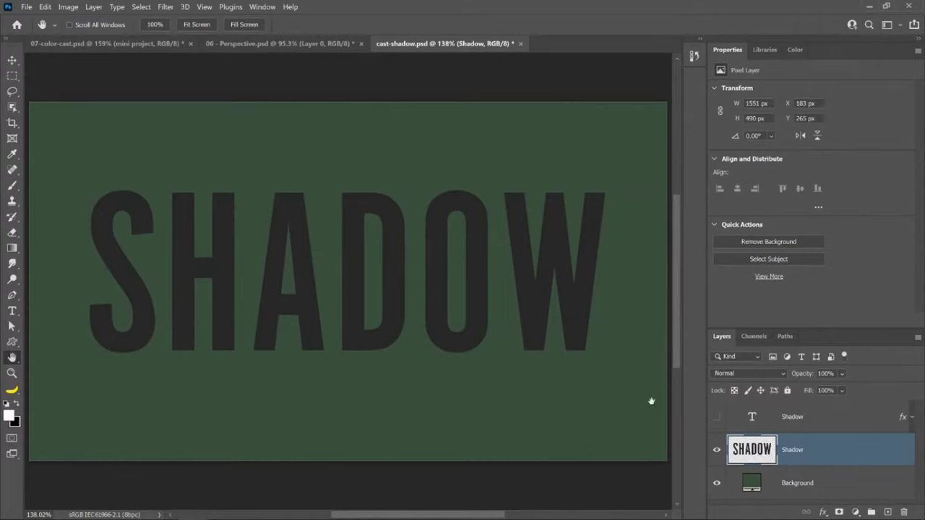
left_click(751, 420, "ctrl")
Try filling the Shadow layer's letters with red (ff0000) as the foreground colour.
key("ctrl+BackSpace")
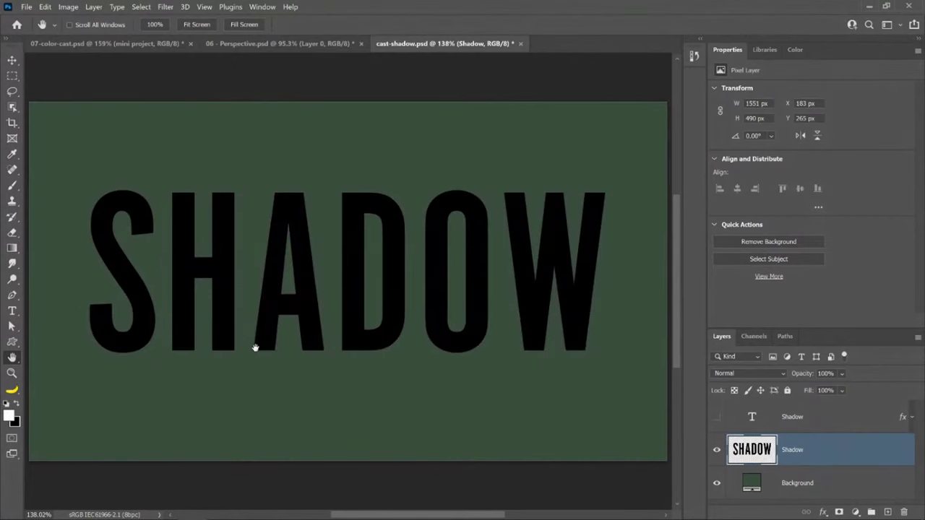
left_click(8, 415)
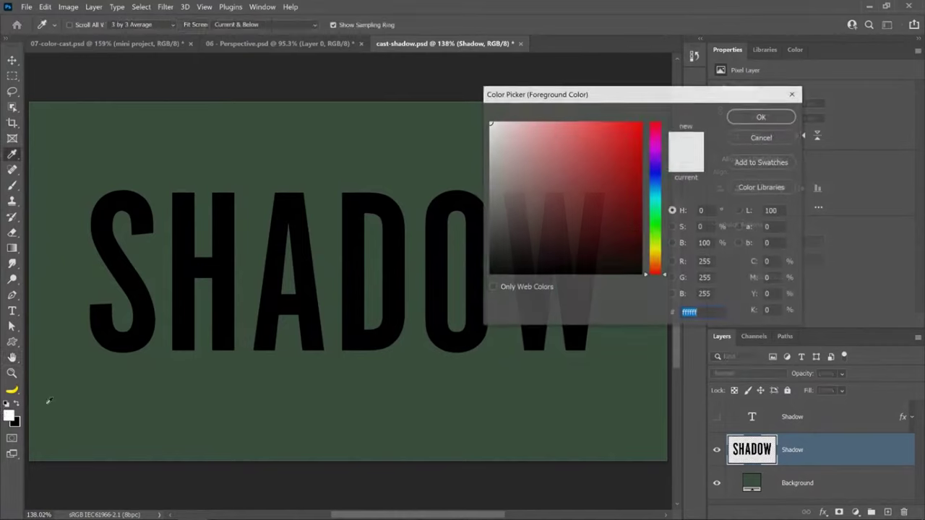
type("ff0000")
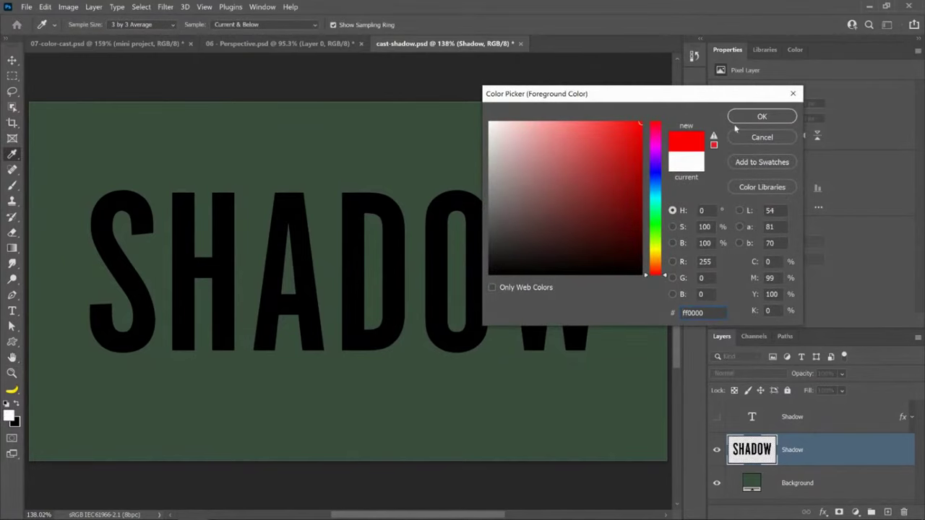
left_click(779, 119)
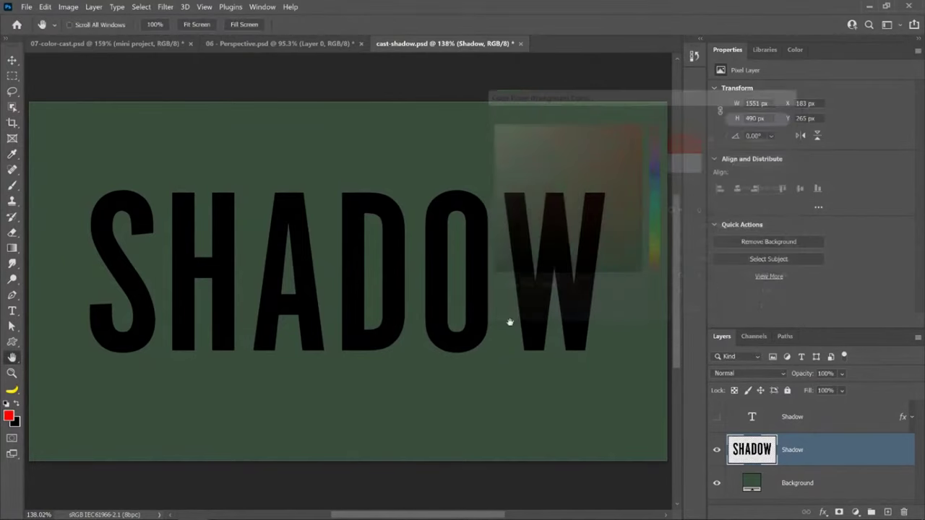
left_click(752, 419, "ctrl")
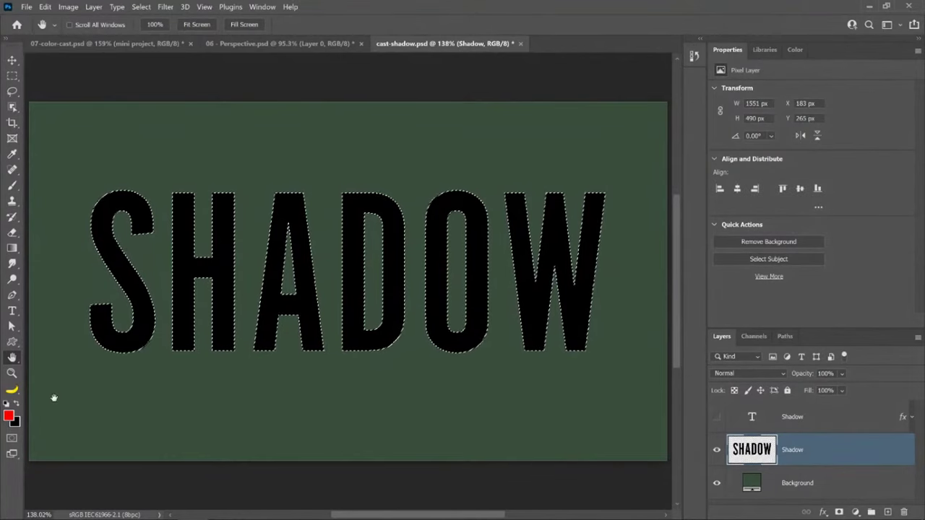
key("ctrl+d")
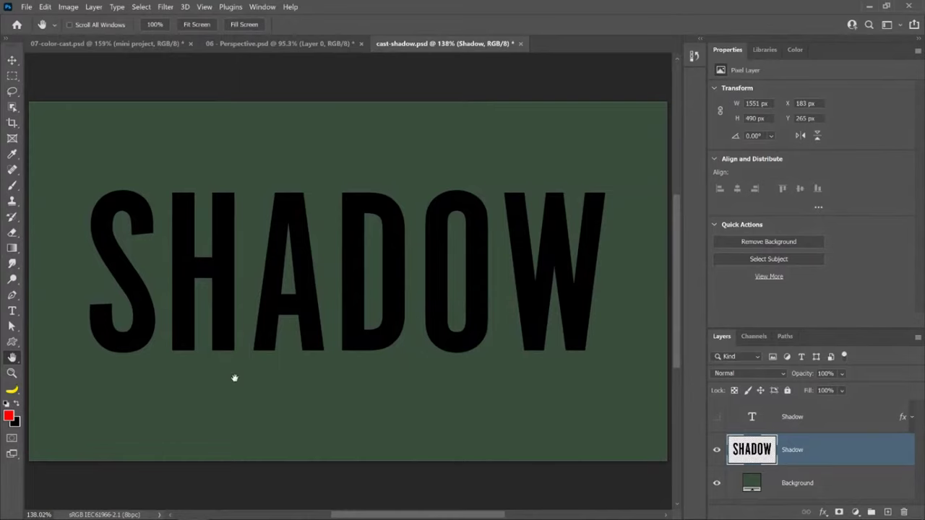
key("alt+shift+BackSpace")
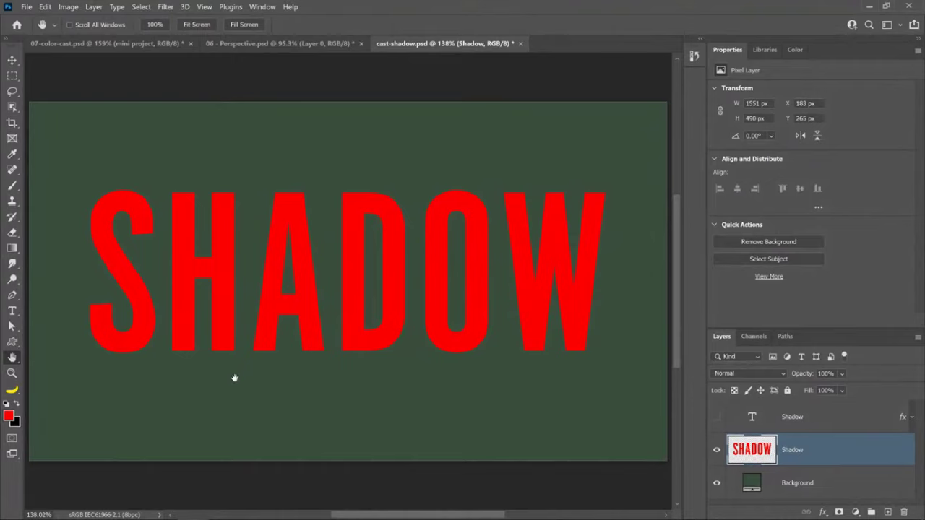
key("shift+BackSpace")
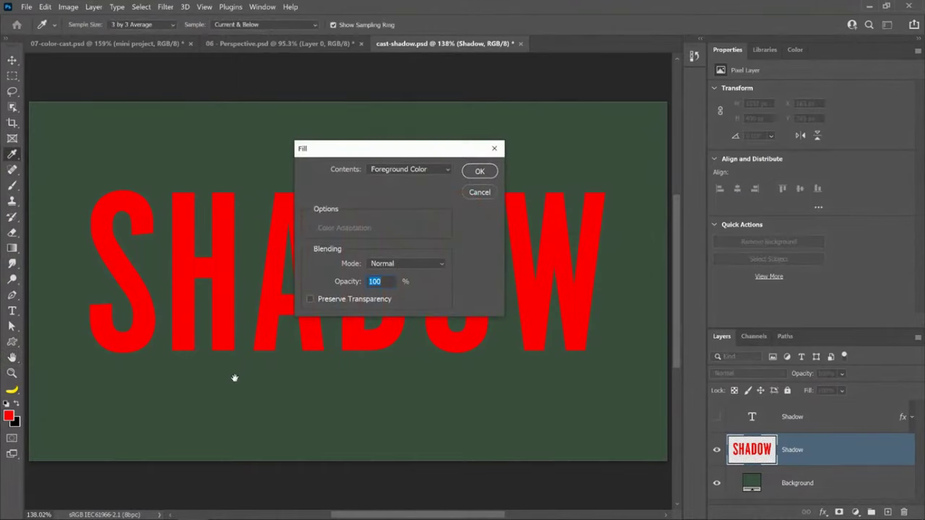
left_click(479, 192)
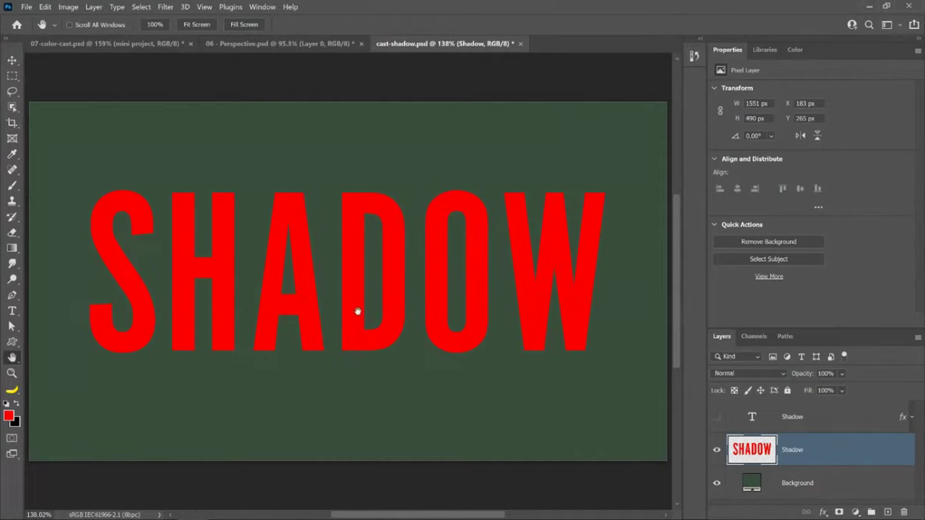
Set the foreground to blue (0000ff), swap to black, and fill the Shadow letters black.
left_click(8, 416)
type("0000ff")
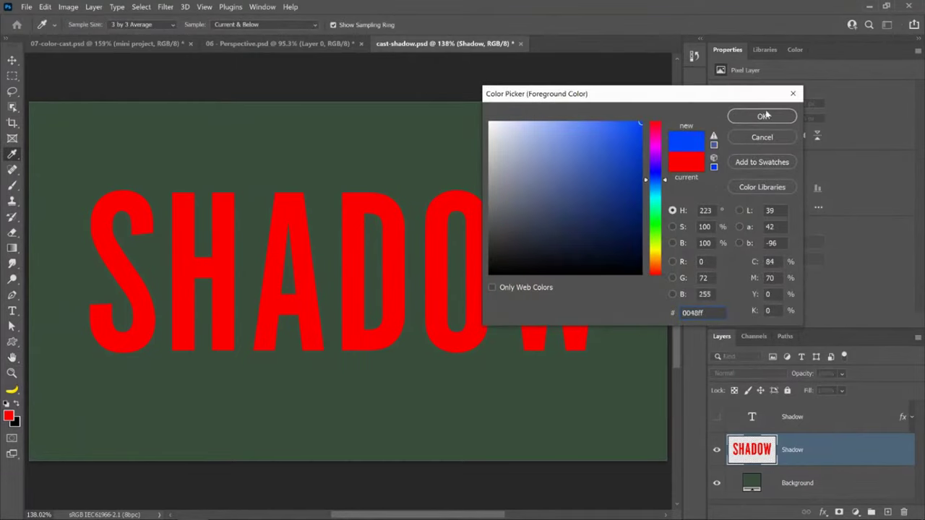
left_click(759, 117)
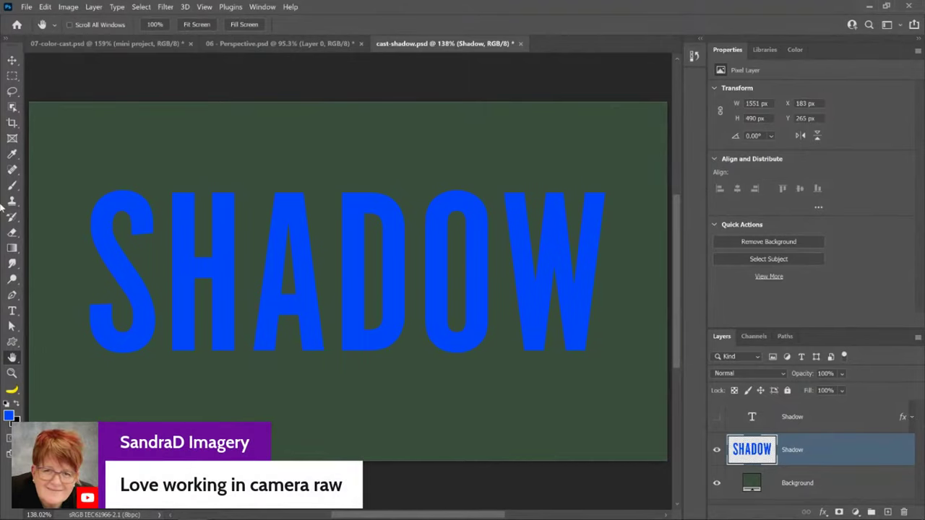
key("x")
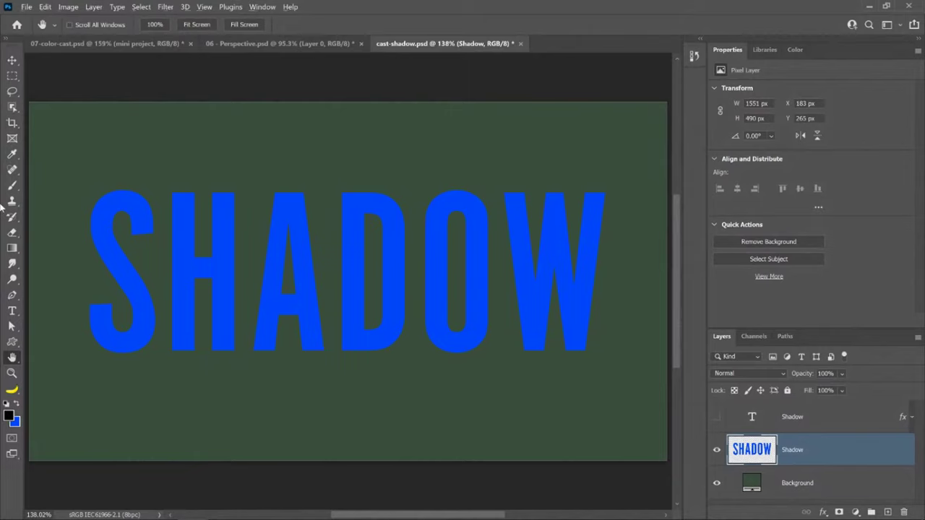
key("alt+shift+BackSpace")
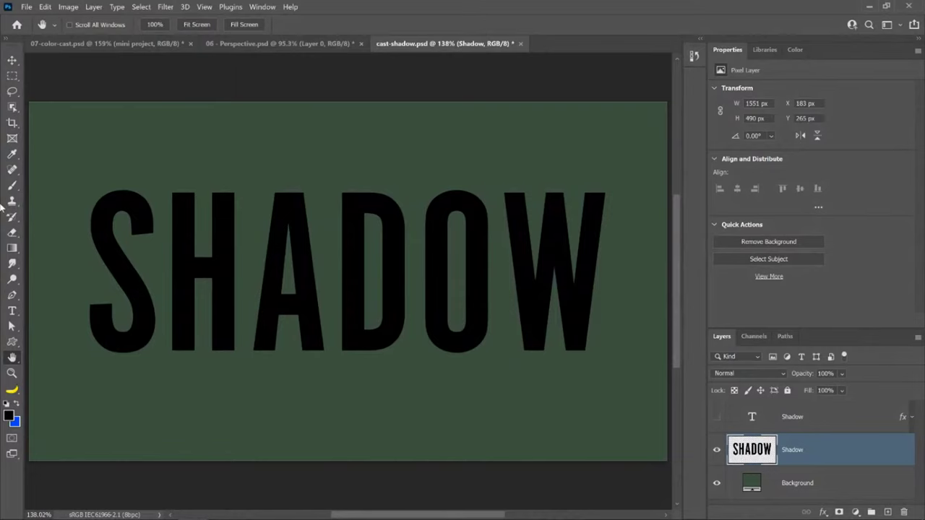
Check the Fill options (Foreground Color, Preserve Transparency) and cancel without filling.
left_click(43, 8)
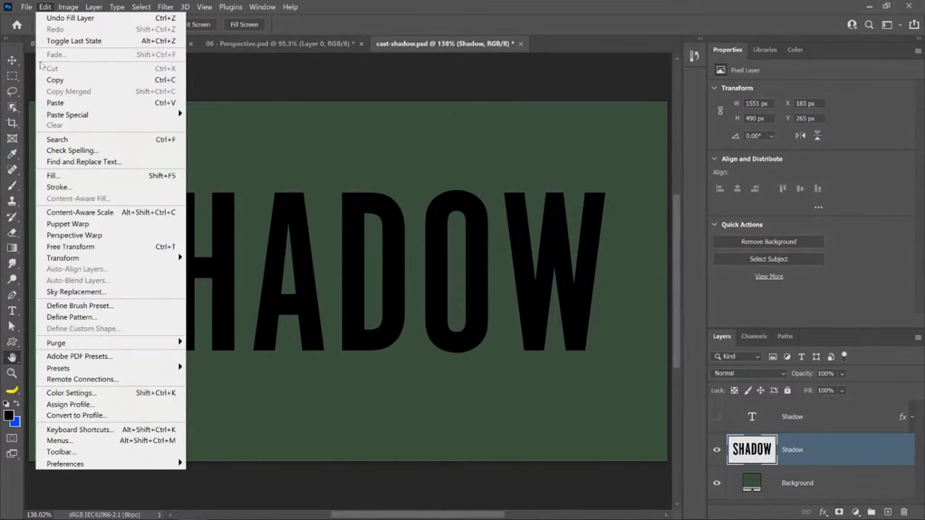
left_click(72, 176)
left_click(426, 171)
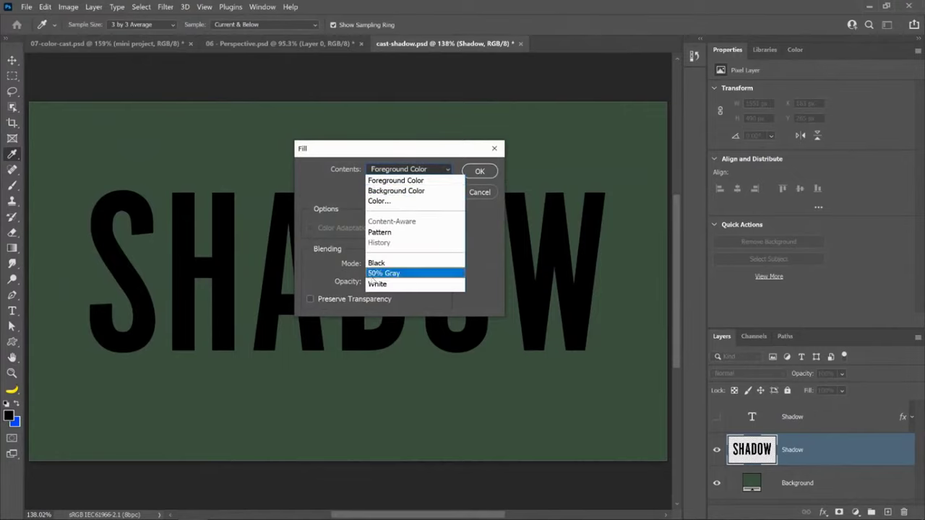
left_click(346, 182)
left_click(311, 264)
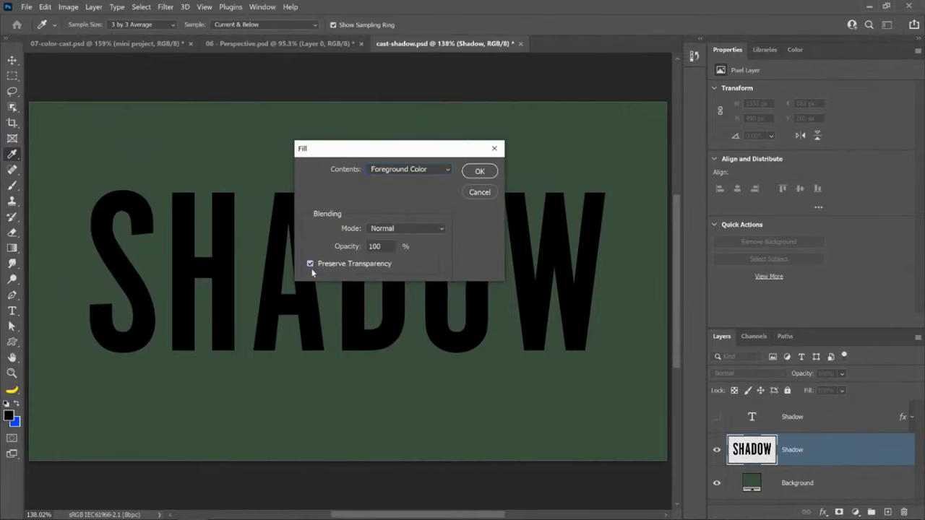
left_click(473, 191)
Show the pink SHADOW text layer again and convert the Shadow layer to a smart object.
key("h")
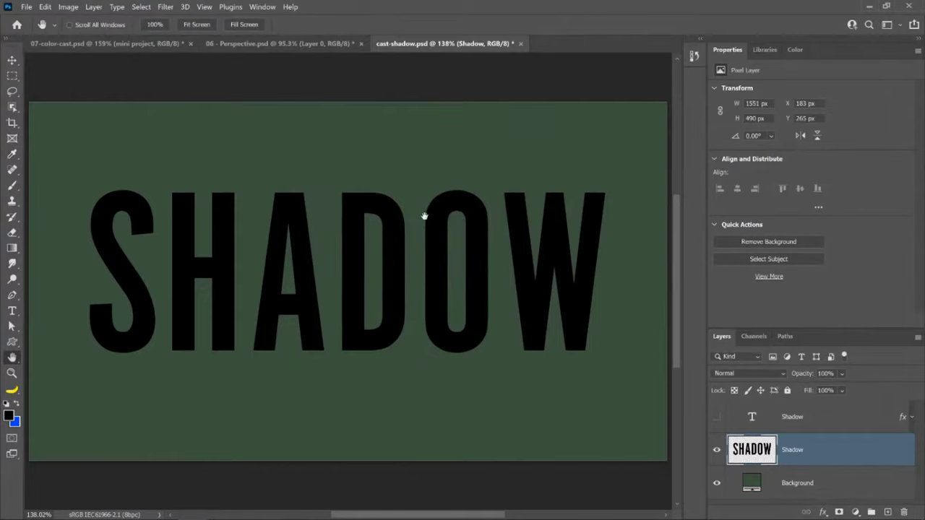
left_click(717, 417)
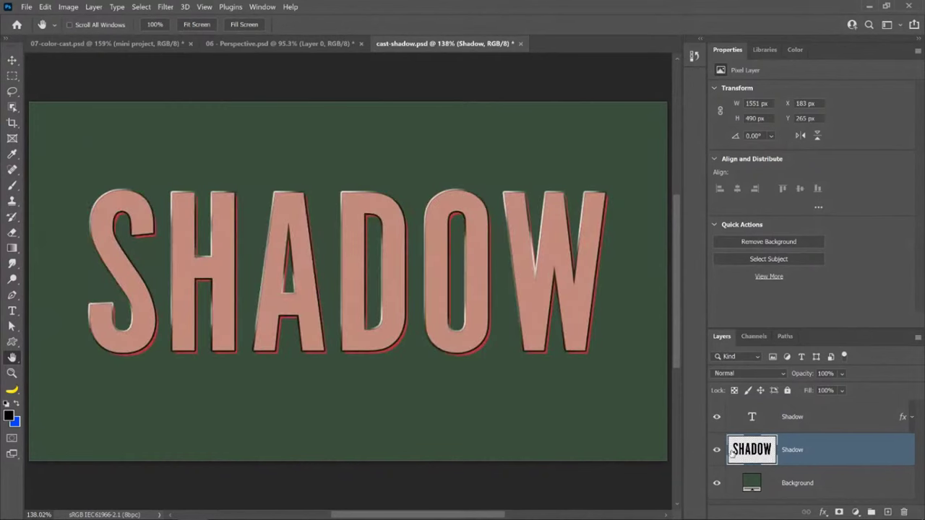
right_click(839, 455)
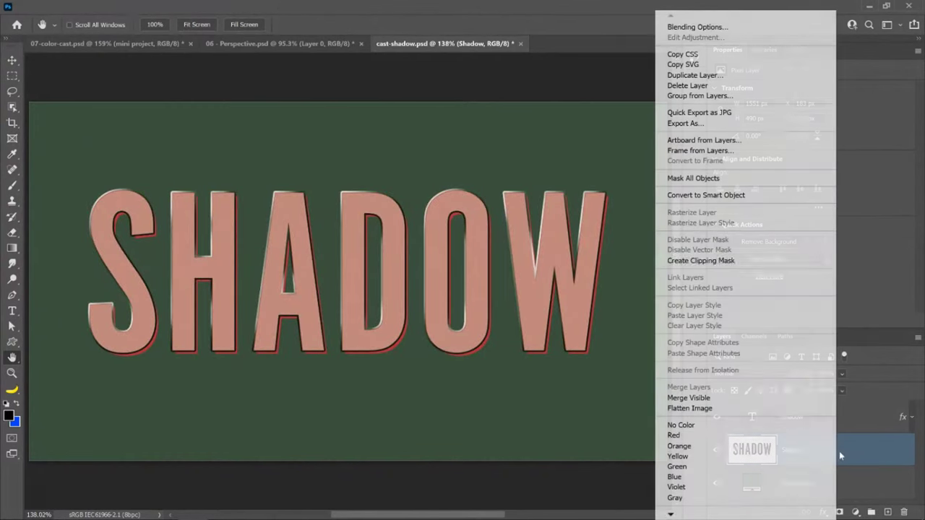
left_click(770, 195)
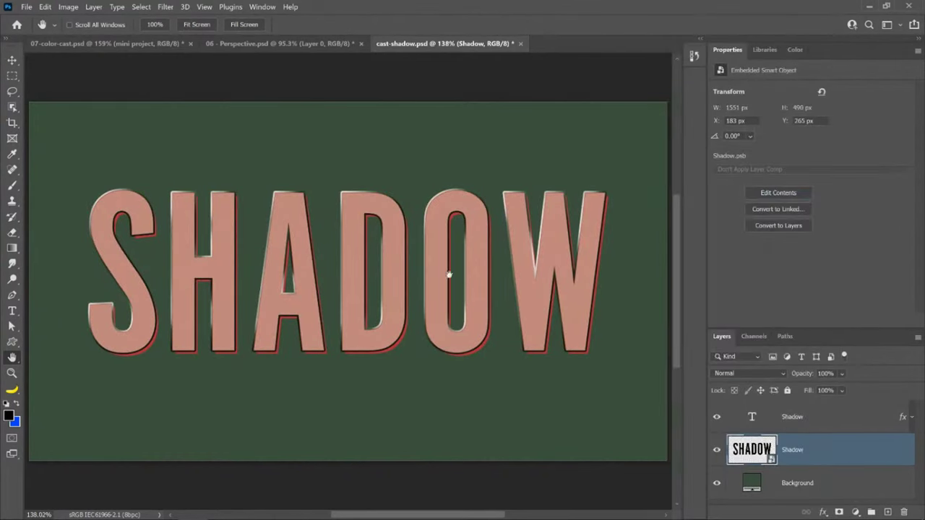
left_click(165, 7)
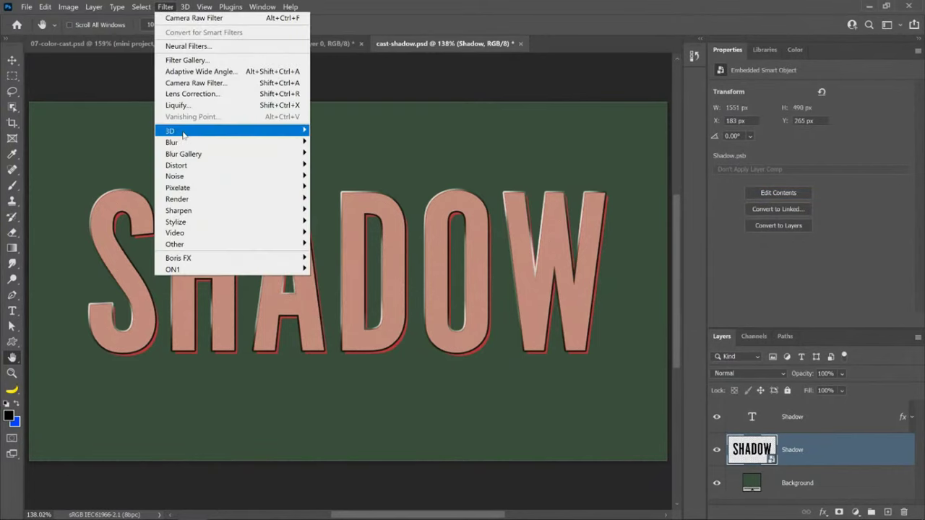
Start a Path Blur from the Blur Gallery and aim the blur path down and right.
mouse_move(184, 165)
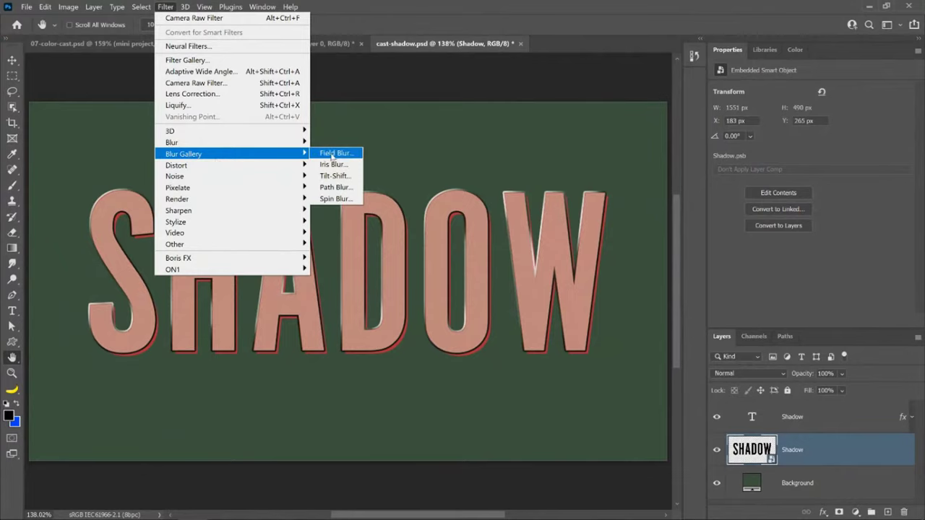
left_click(355, 187)
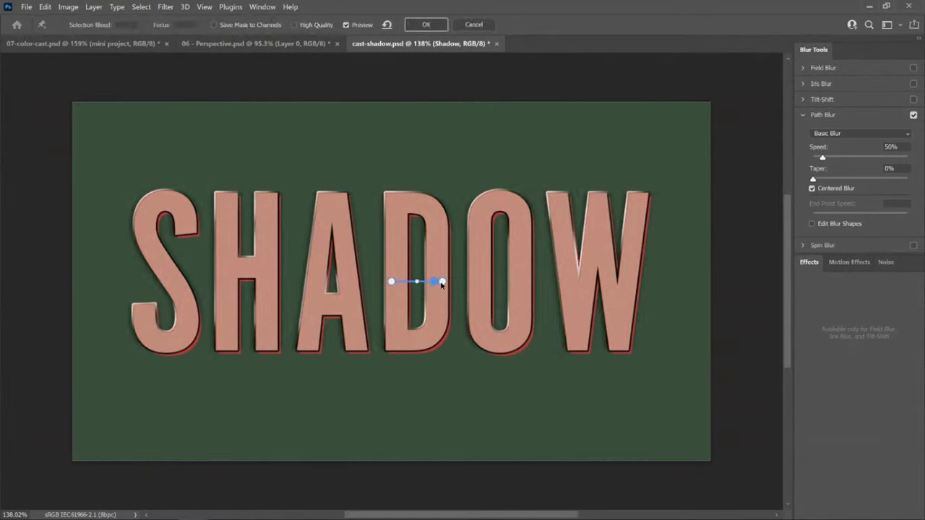
key("ctrl+h")
key("ctrl+h")
left_click(441, 282)
left_click_drag(444, 283, 314, 289)
left_click_drag(422, 255, 469, 388)
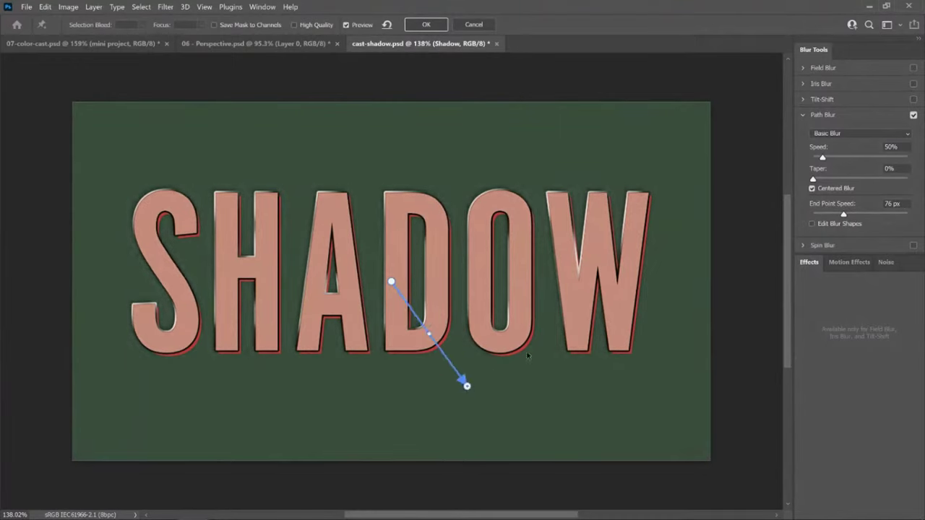
Turn off Centered Blur, set Speed to about 229%, fine-tune the path, and apply.
left_click_drag(822, 158, 864, 158)
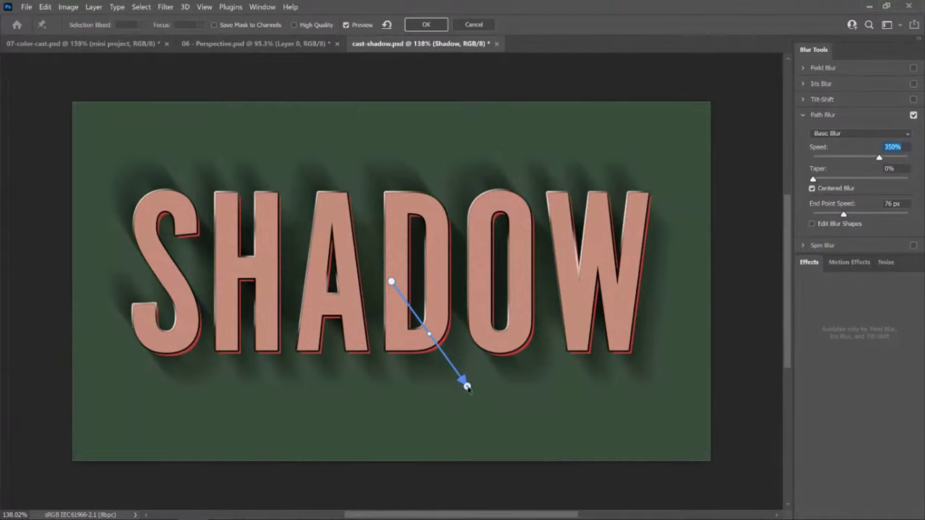
left_click_drag(467, 386, 492, 395)
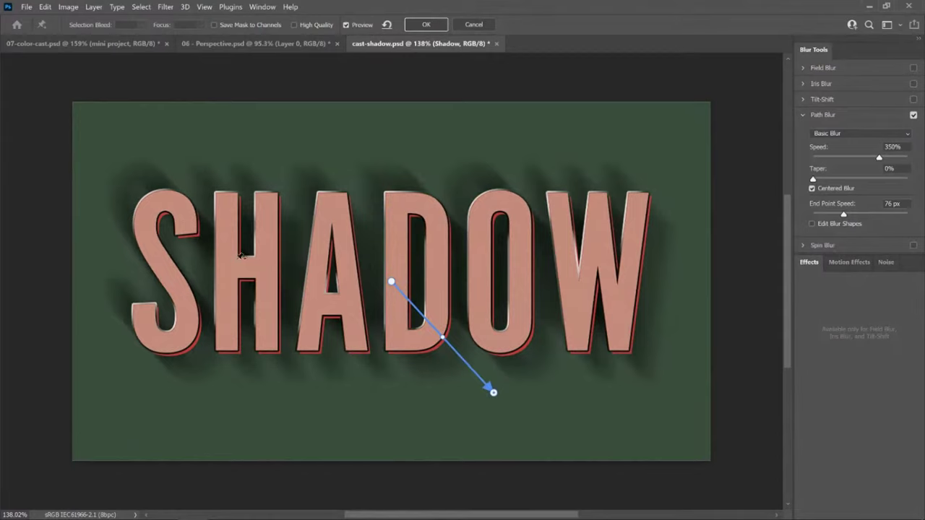
left_click(811, 189)
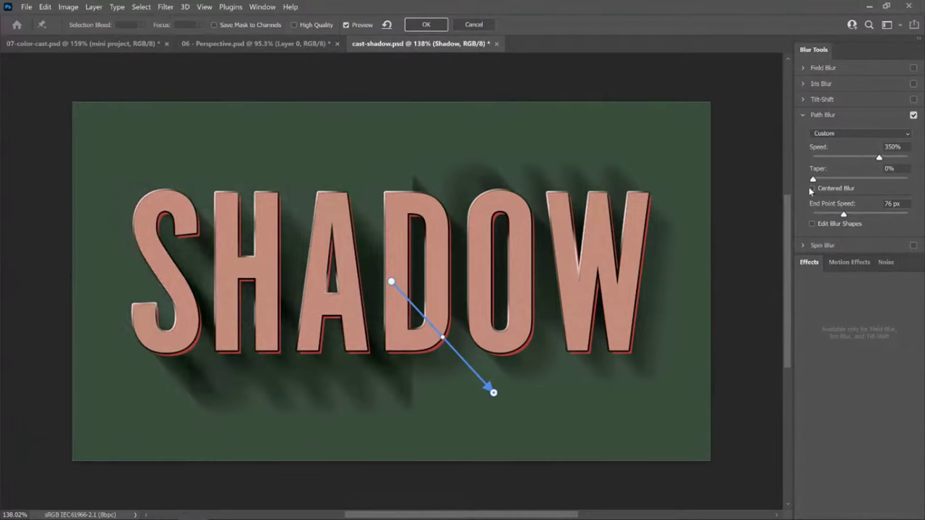
mouse_move(492, 393)
left_mouse_down()
mouse_move(438, 423)
mouse_move(324, 429)
mouse_move(200, 287)
mouse_move(290, 166)
mouse_move(482, 244)
mouse_move(489, 404)
mouse_move(473, 393)
mouse_move(509, 384)
left_mouse_up()
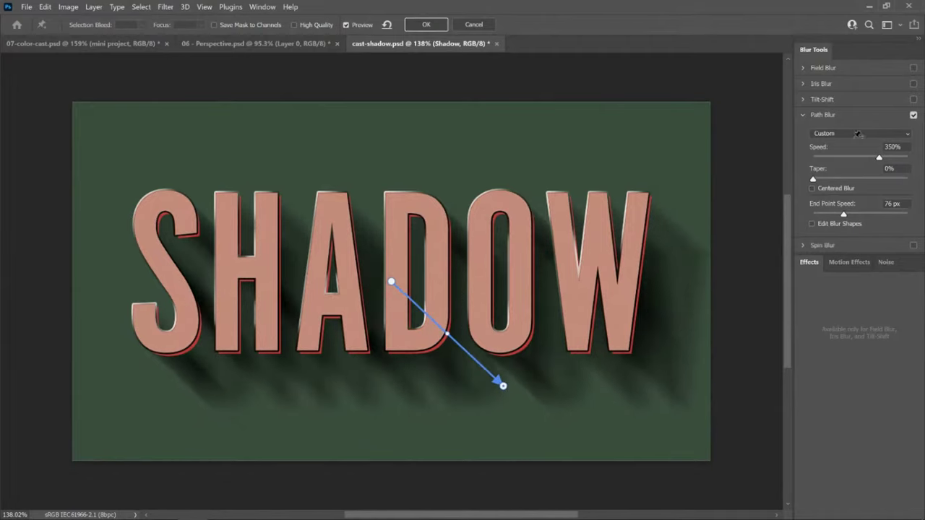
left_click_drag(863, 158, 857, 159)
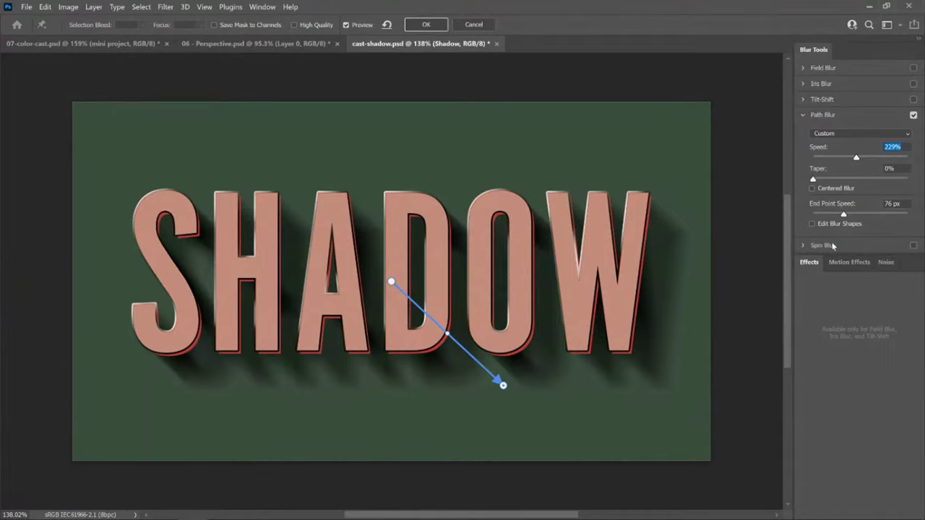
left_click_drag(504, 386, 515, 379)
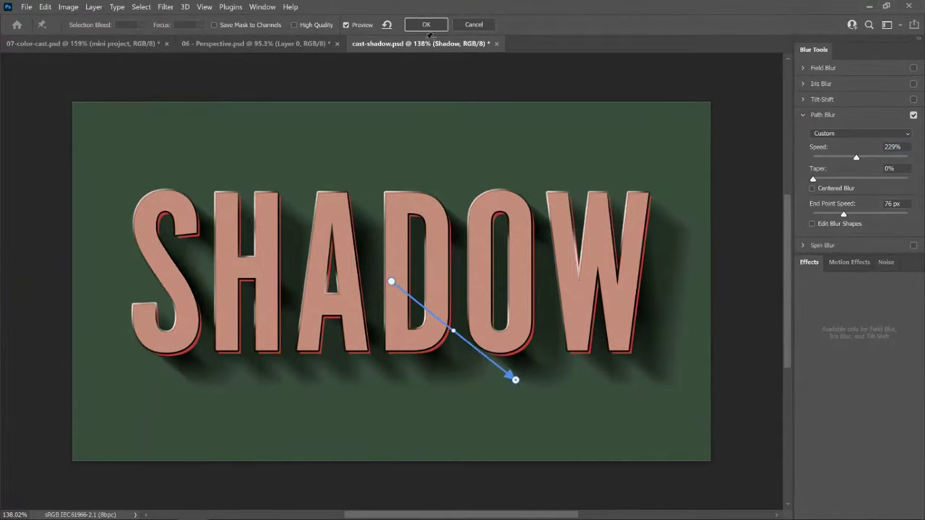
left_click(428, 29)
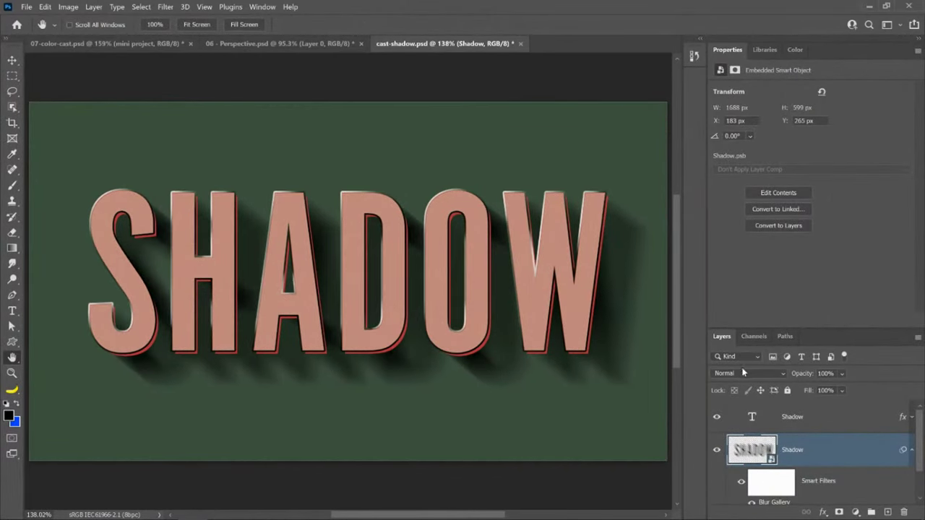
Set the Shadow layer to Multiply blend mode at 82% opacity.
left_click(744, 373)
left_click(791, 258)
left_click(803, 374)
left_click_drag(805, 375, 800, 377)
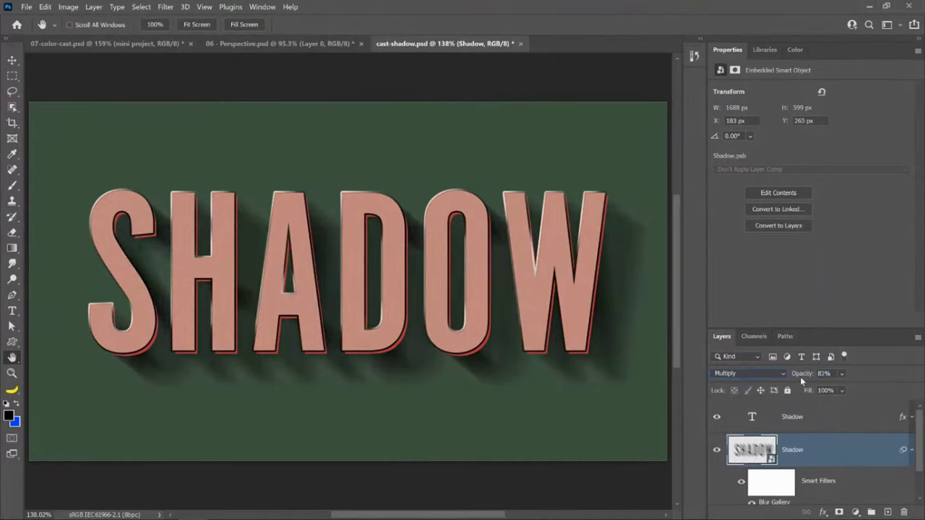
left_click(717, 449)
left_click(717, 449)
left_click_drag(920, 459, 919, 489)
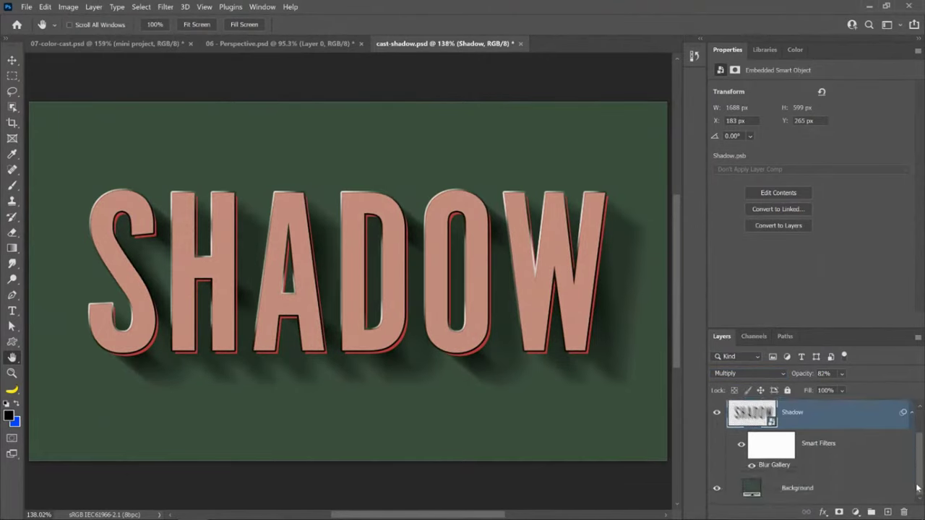
Re-edit the Path Blur so the shadow streaks toward the upper left.
double_click(775, 466)
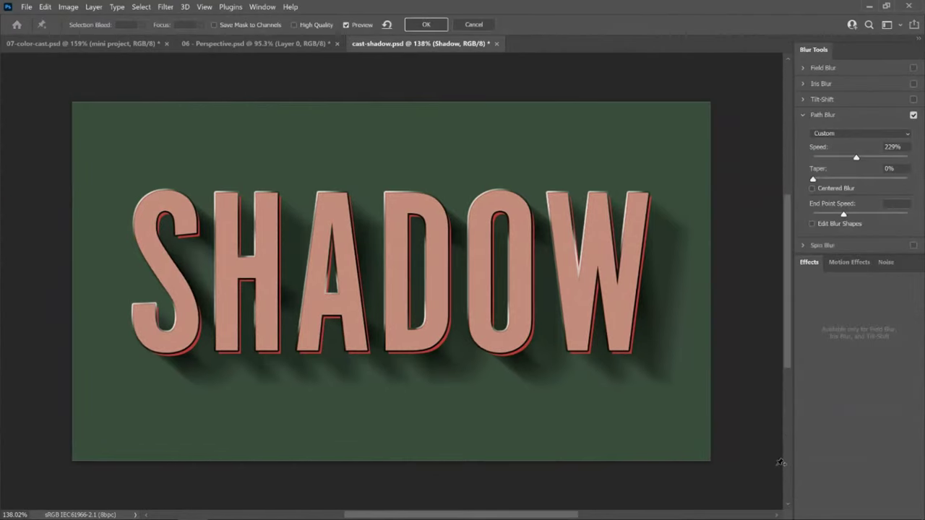
left_click_drag(515, 379, 178, 152)
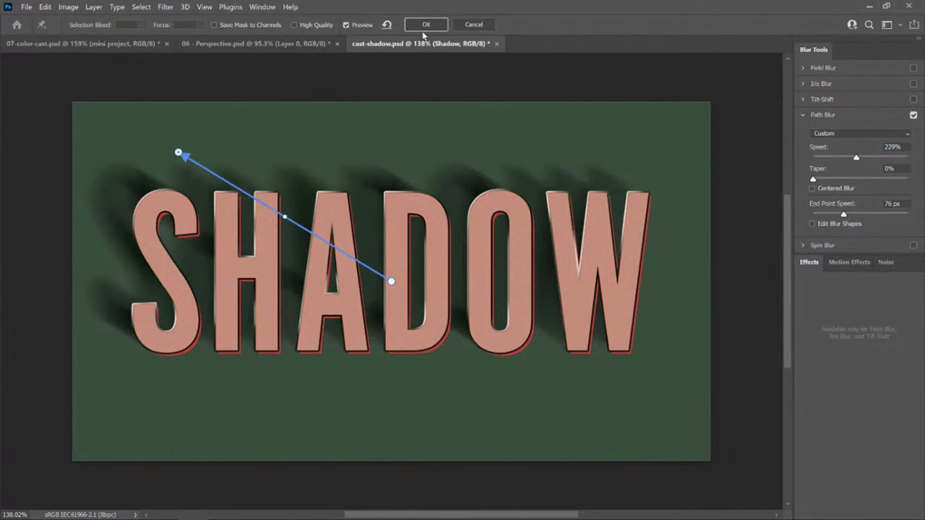
left_click(425, 30)
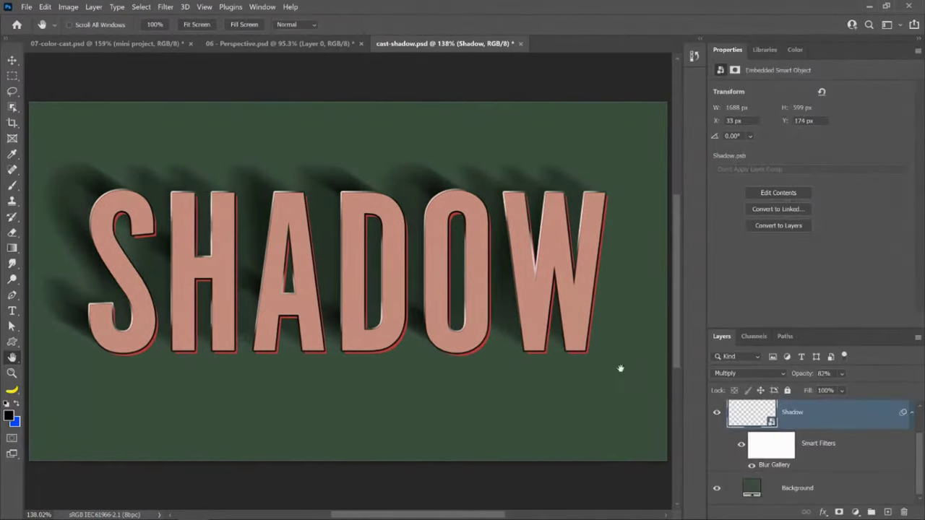